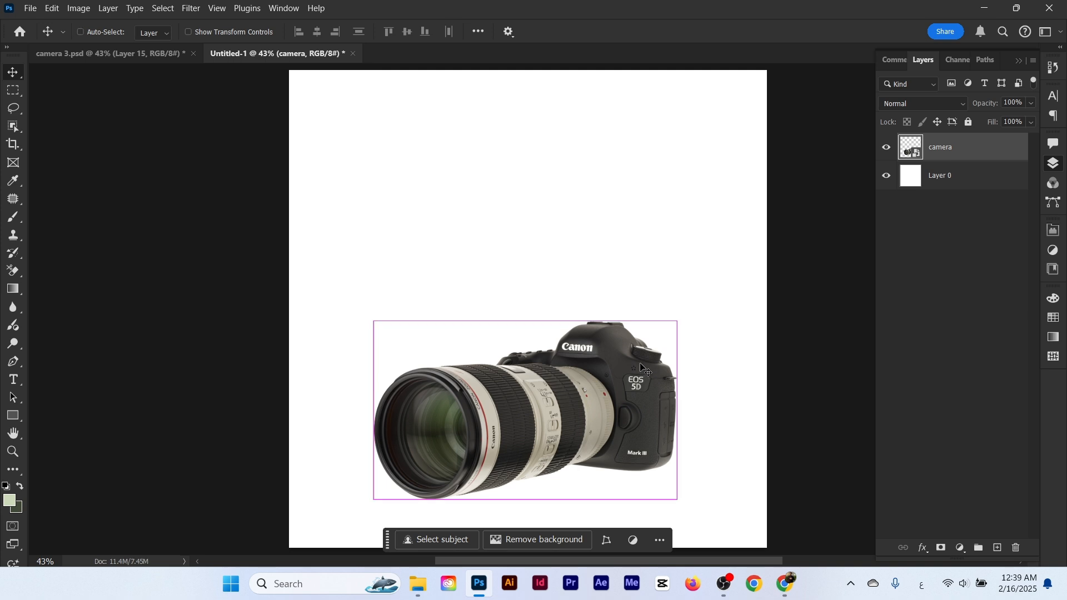
Scale the camera layer down slightly and move it up and toward the middle of the canvas
key("ctrl+t")
left_click_drag(703, 287, 695, 293)
left_click(694, 32)
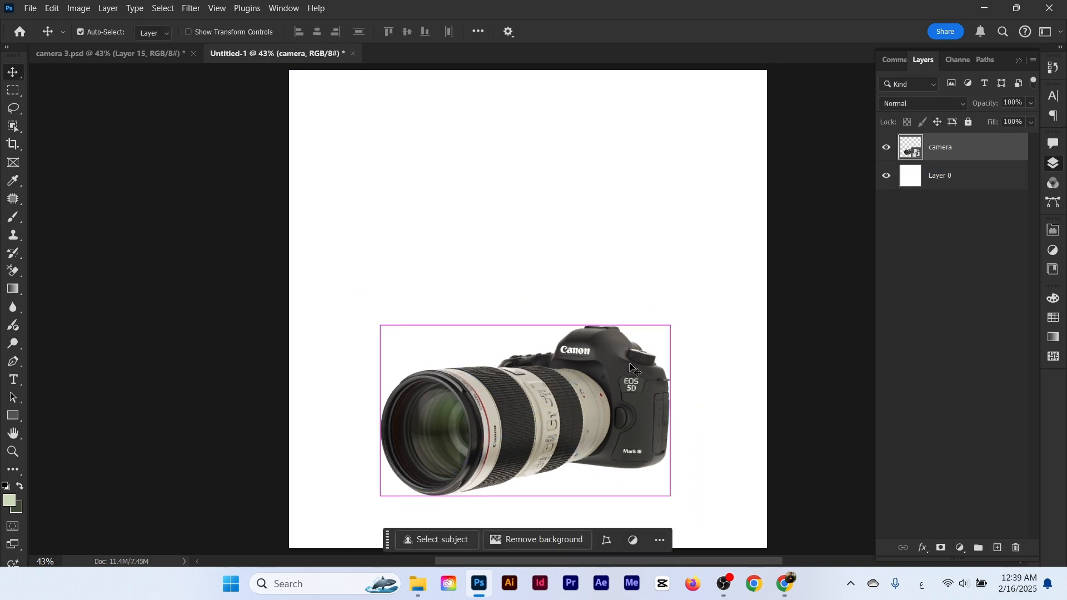
left_click_drag(628, 363, 592, 299)
scroll(622, 375, "up", 1)
scroll(614, 268, "down", 2)
scroll(624, 272, "up", 2)
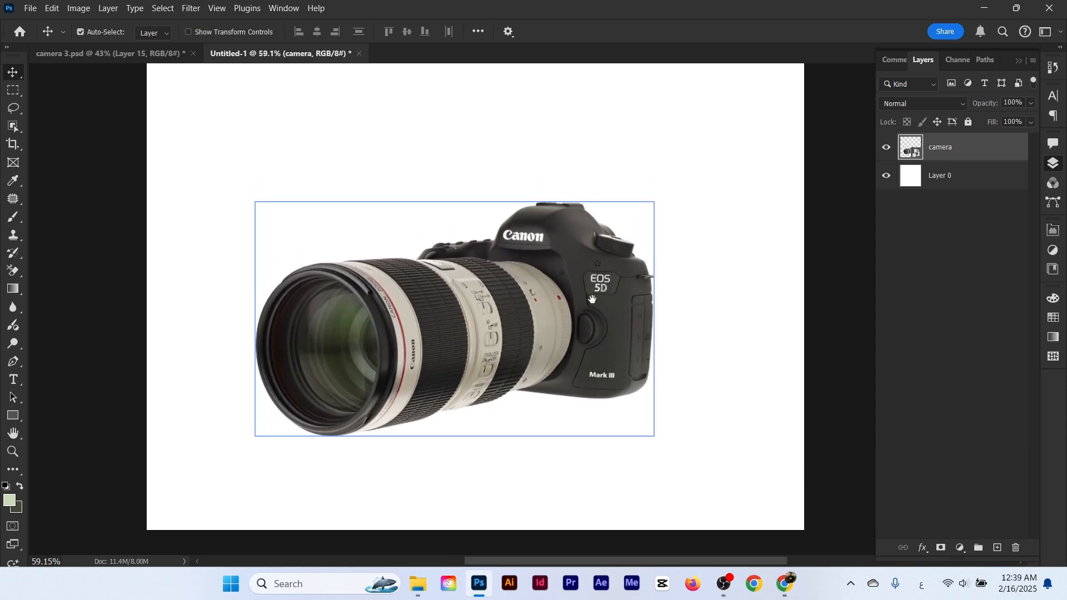
Place the bus image from the Downloads folder, scaled to about 72%, over the rear half of the camera
left_click(418, 584)
left_click(816, 256)
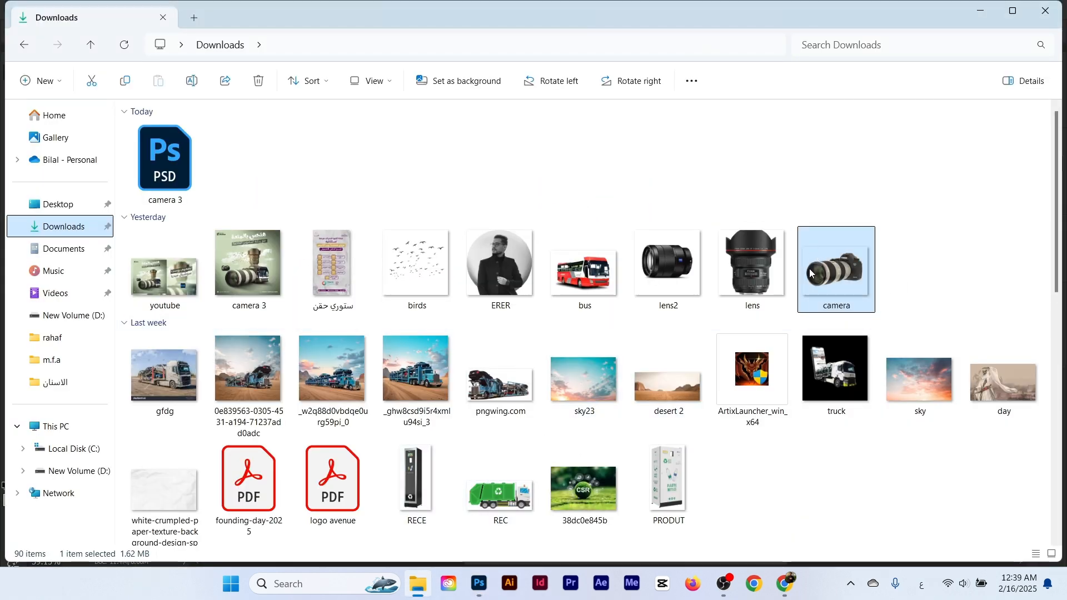
left_click_drag(584, 267, 657, 360)
left_click_drag(805, 148, 748, 206)
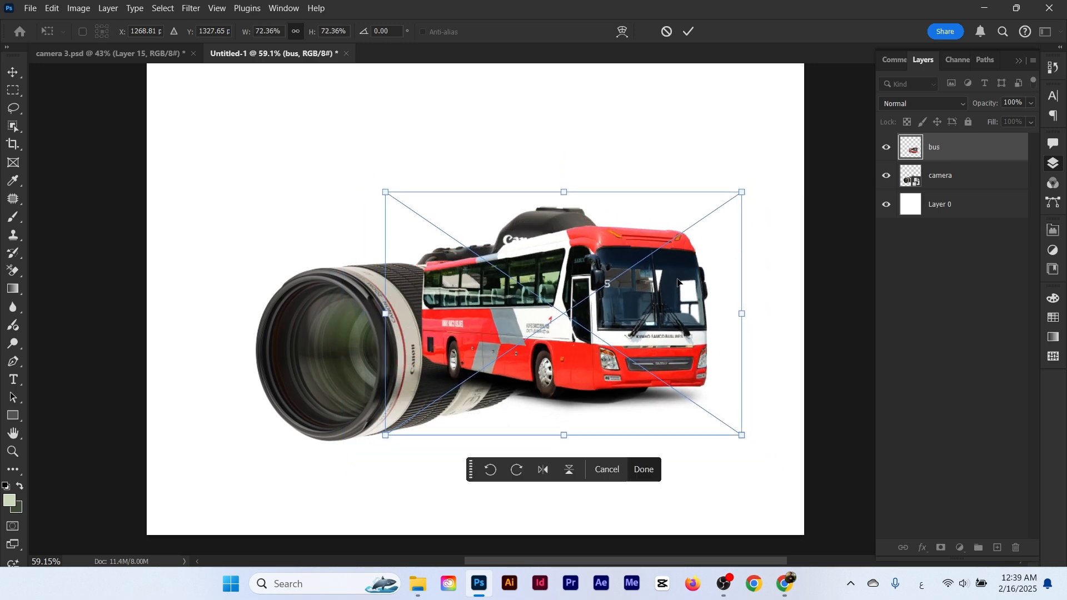
left_click_drag(606, 317, 612, 323)
left_click(687, 34)
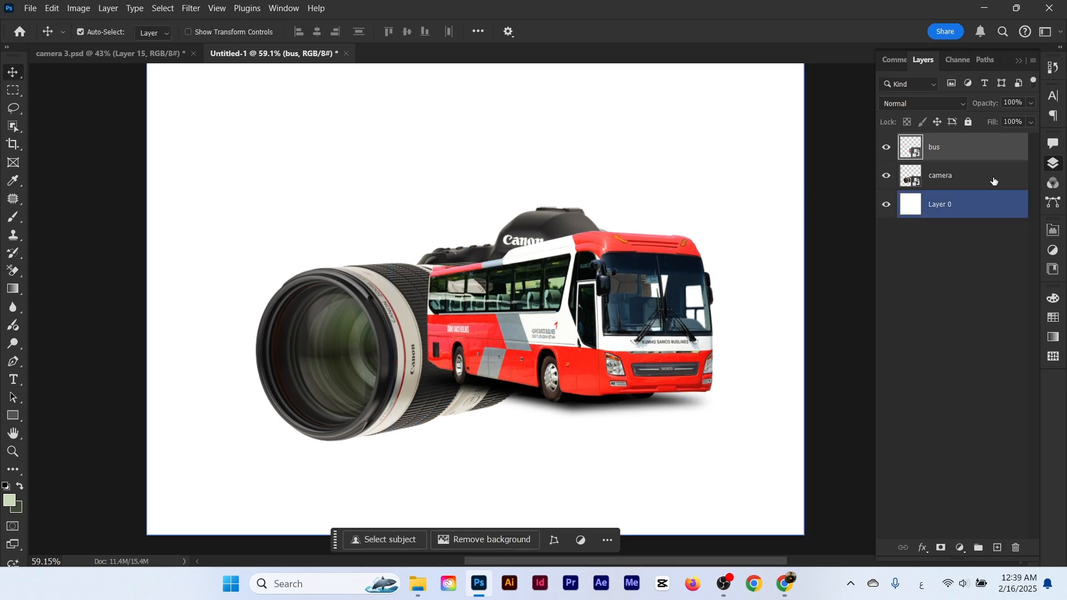
Add a layer mask to the bus layer and paint in black with a soft brush to hide the bus side over the lens
left_click(940, 547)
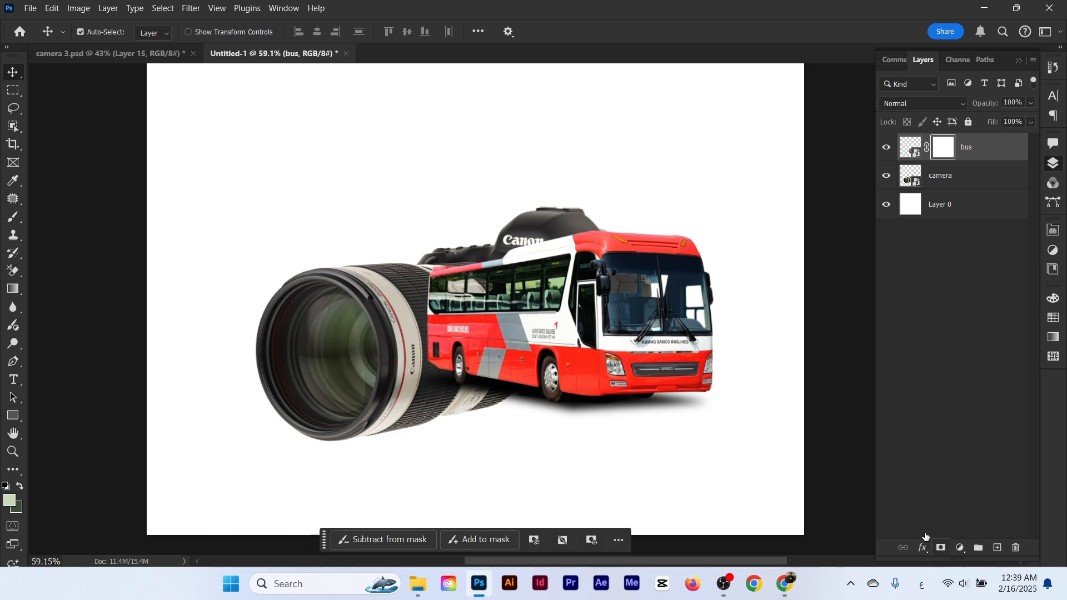
scroll(511, 332, "up", 6)
scroll(534, 221, "down", 3)
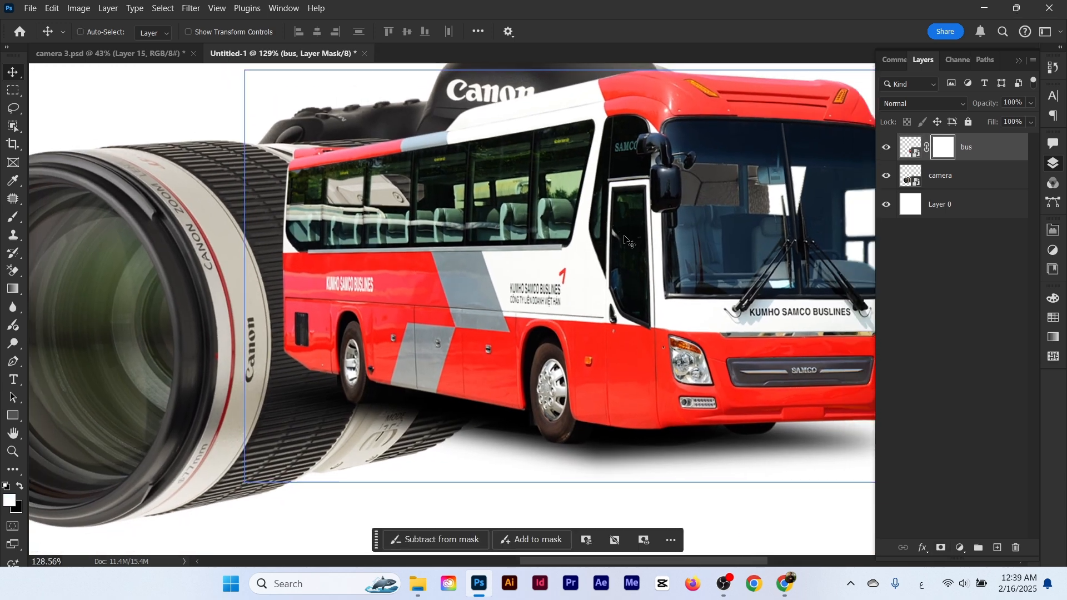
left_click(151, 188)
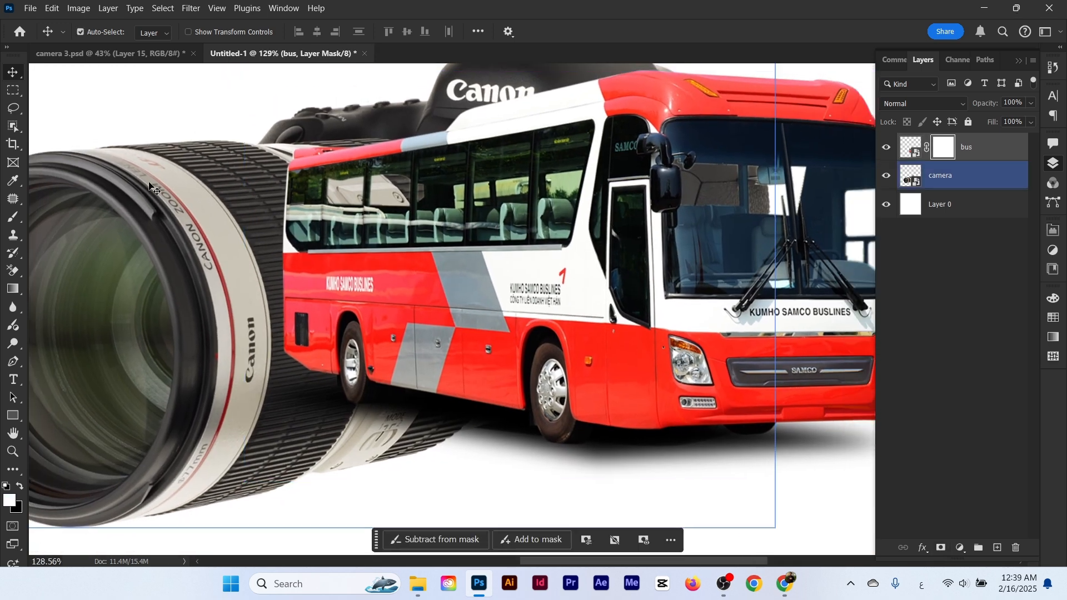
left_click(13, 235)
left_click(13, 217)
right_click(284, 267, "alt")
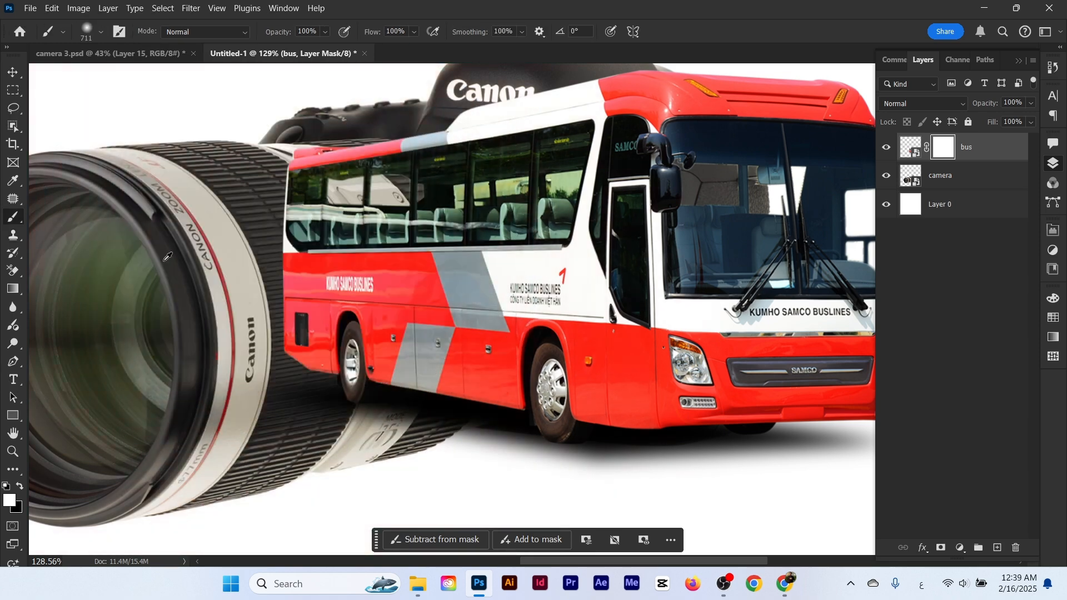
key("x")
mouse_move(268, 324)
left_mouse_down()
mouse_move(306, 211)
mouse_move(339, 334)
mouse_move(355, 345)
mouse_move(355, 323)
mouse_move(422, 283)
mouse_move(389, 300)
mouse_move(439, 211)
mouse_move(382, 208)
mouse_move(452, 225)
mouse_move(476, 286)
mouse_move(464, 310)
mouse_move(511, 330)
left_mouse_up()
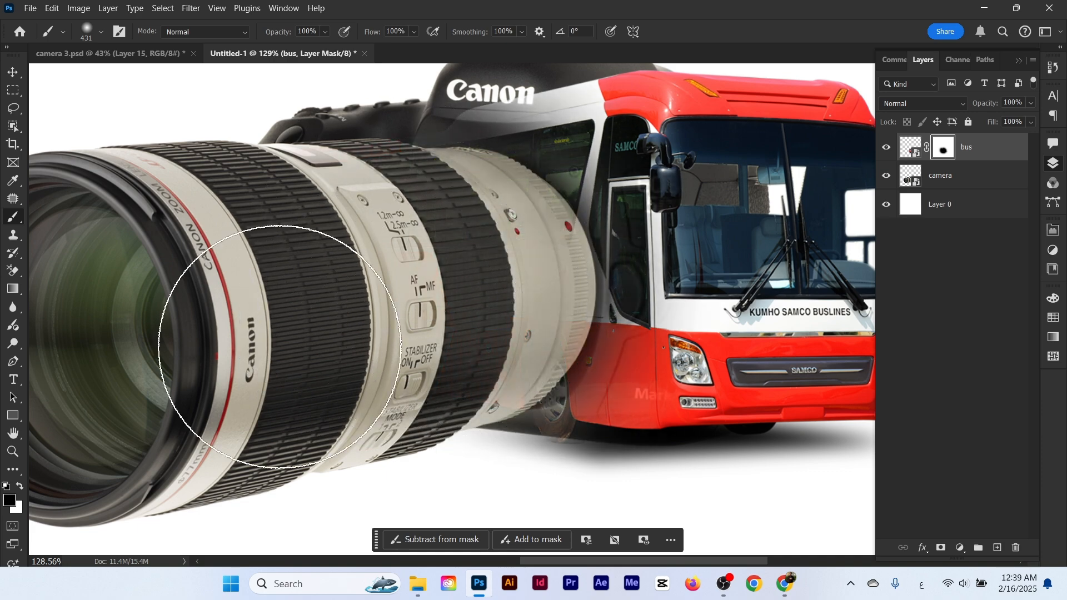
left_click_drag(503, 256, 418, 250)
mouse_move(457, 187)
left_mouse_down()
mouse_move(511, 116)
mouse_move(500, 172)
mouse_move(515, 123)
mouse_move(528, 166)
left_mouse_up()
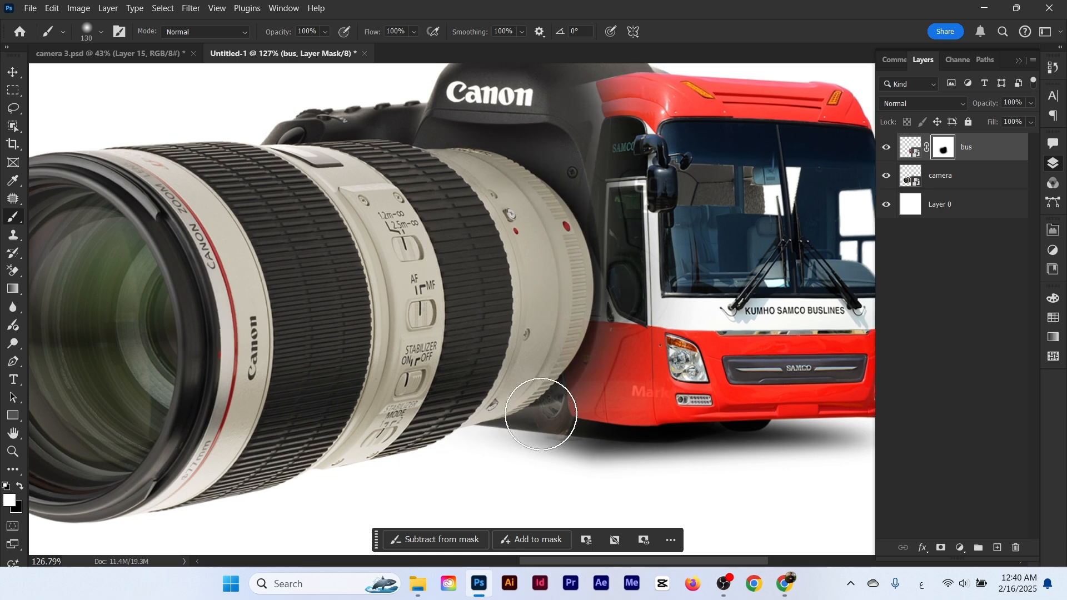
Refine the bus mask along the lens edge, painting back the front wheel, door glass, mirror and front corner of the bus
left_click(541, 414)
left_click_drag(532, 358, 478, 381)
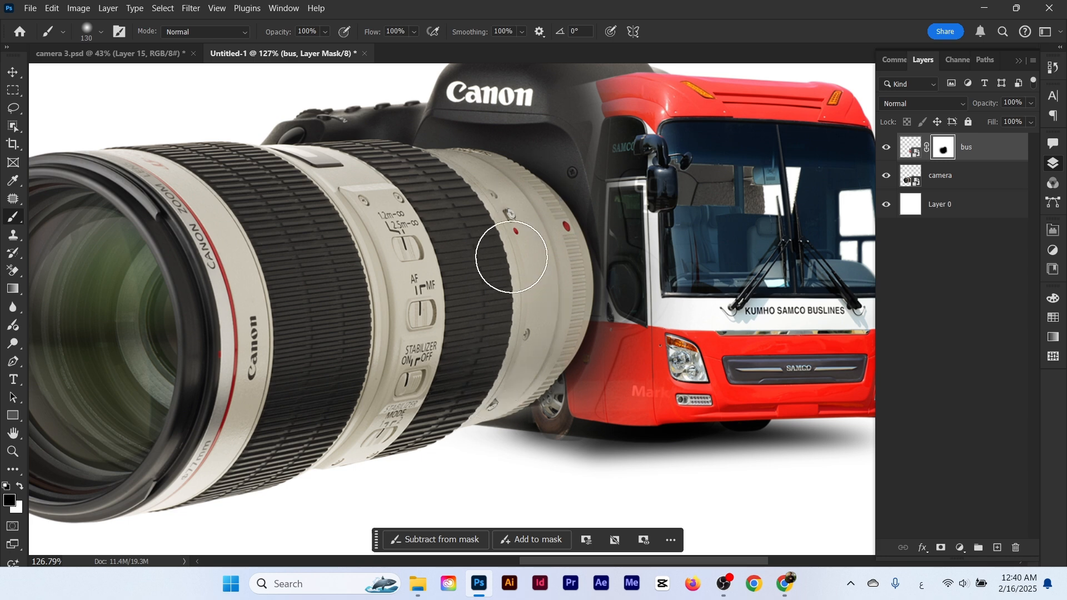
key("x")
left_click_drag(638, 178, 660, 331)
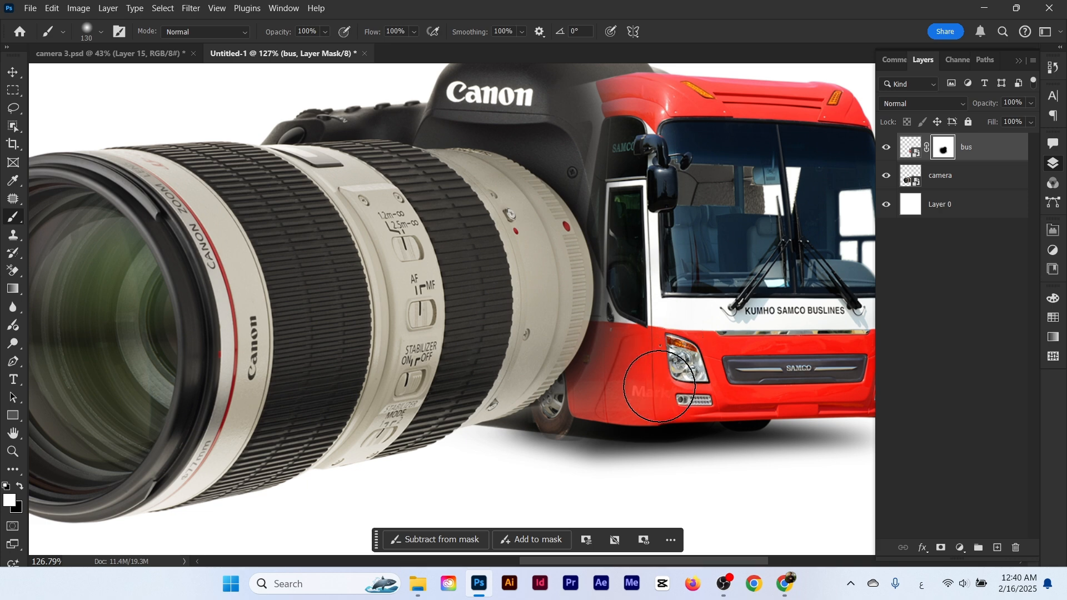
left_click_drag(636, 417, 615, 428)
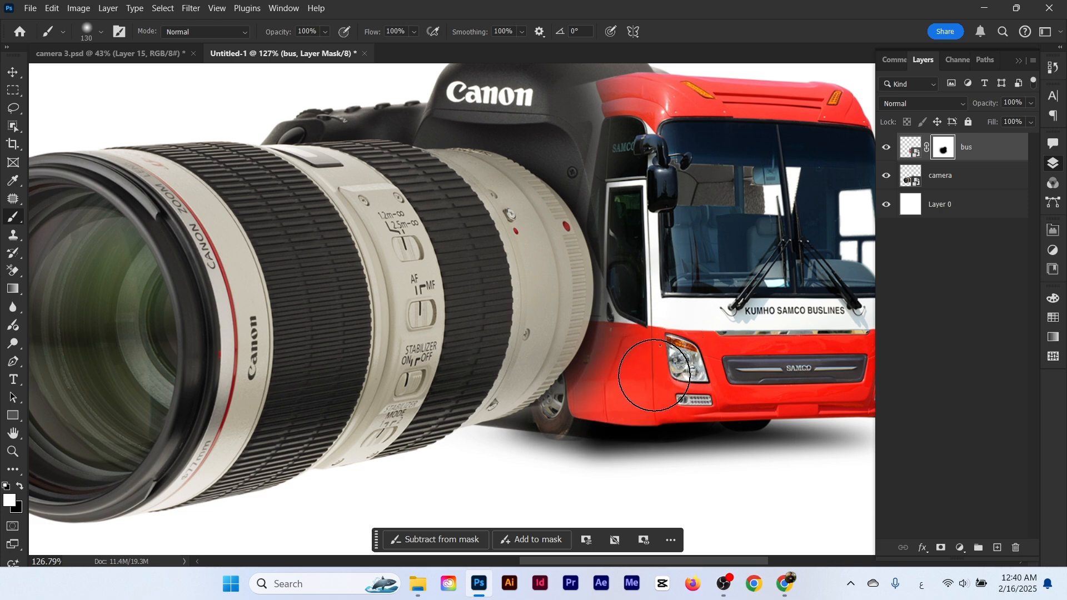
mouse_move(657, 151)
left_mouse_down()
mouse_move(619, 115)
mouse_move(626, 106)
mouse_move(522, 120)
mouse_move(583, 118)
mouse_move(478, 228)
mouse_move(465, 194)
mouse_move(479, 194)
left_mouse_up()
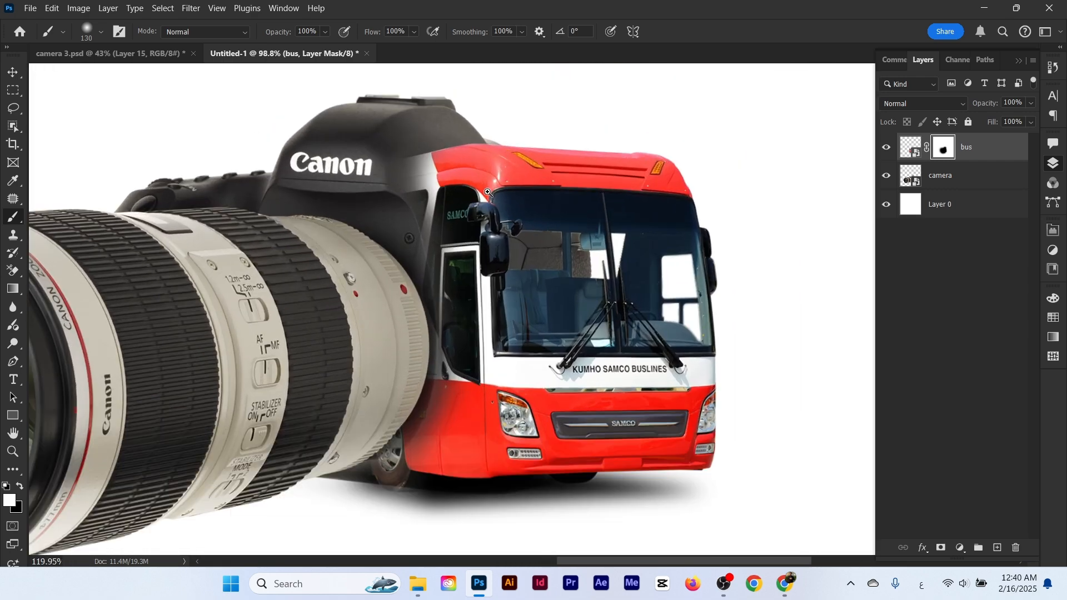
Add a Hue/Saturation adjustment clipped to the bus layer with Saturation at -100
scroll(478, 194, "down", 1)
left_click(959, 553)
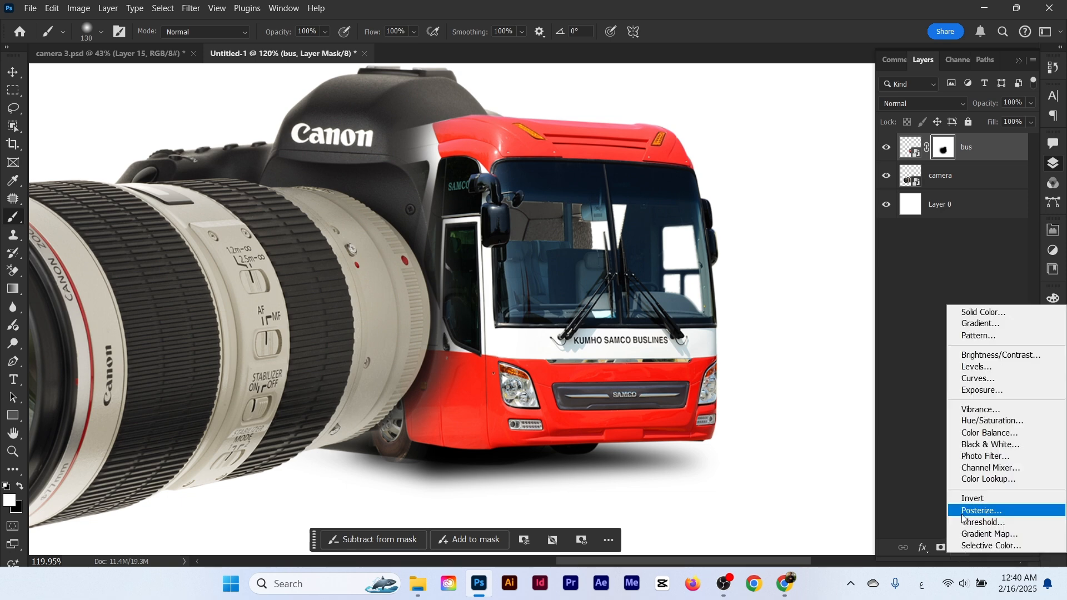
left_click(972, 422)
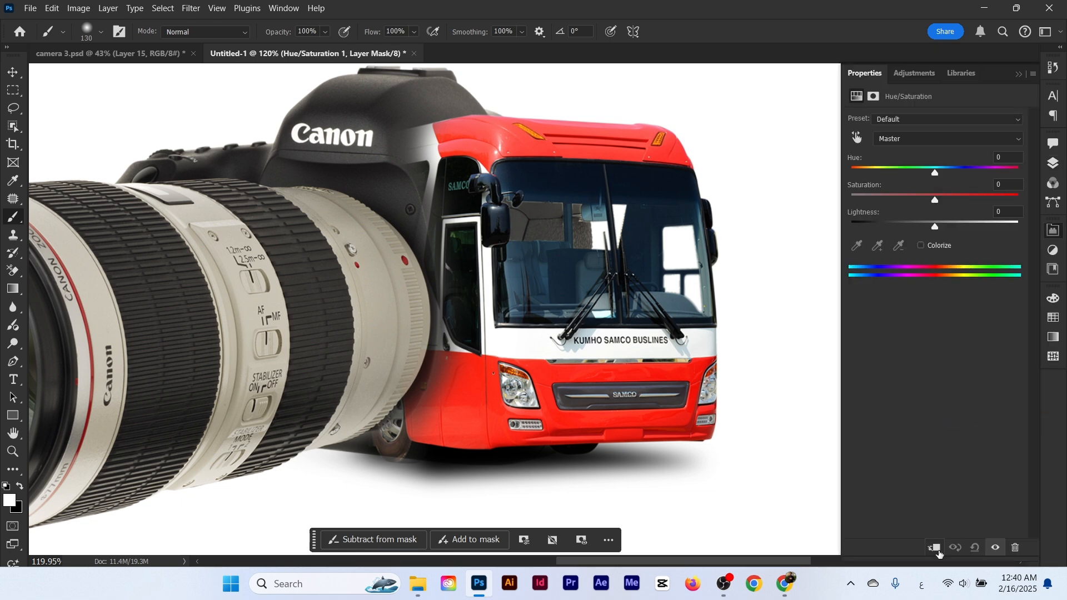
left_click_drag(911, 201, 815, 196)
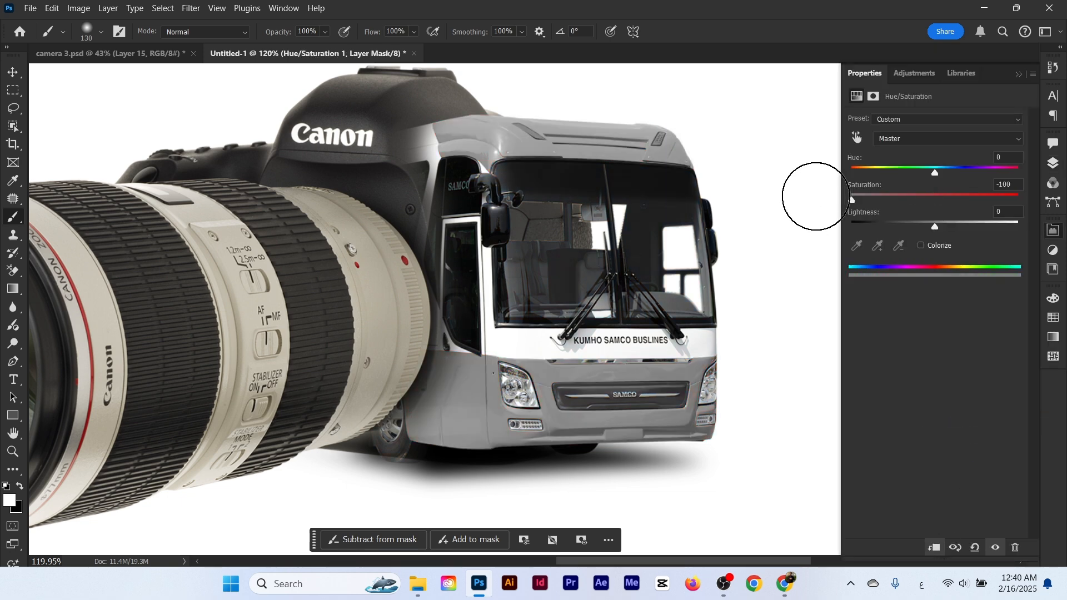
Add a clipped Levels adjustment directly above the bus layer with midtones at 0.47 and output white at 122
left_click(1061, 167)
left_click(998, 180)
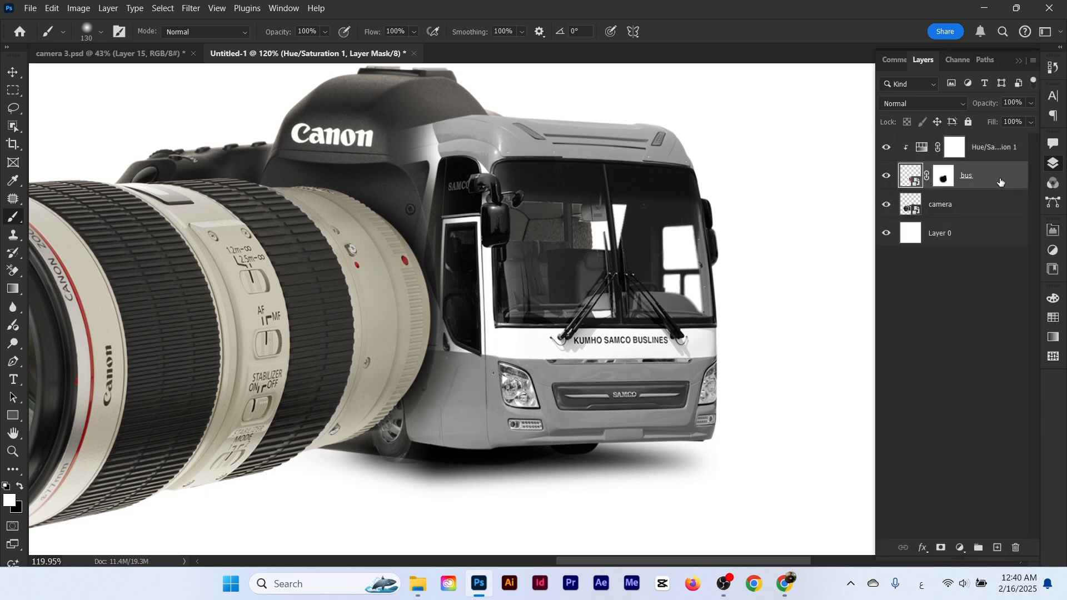
left_click(965, 549)
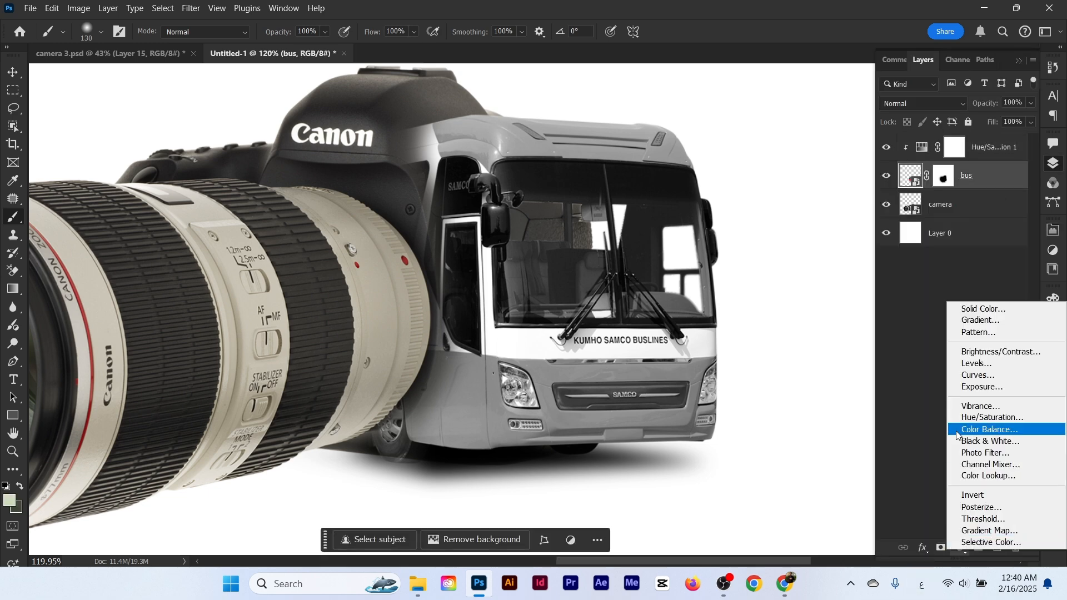
left_click(965, 361)
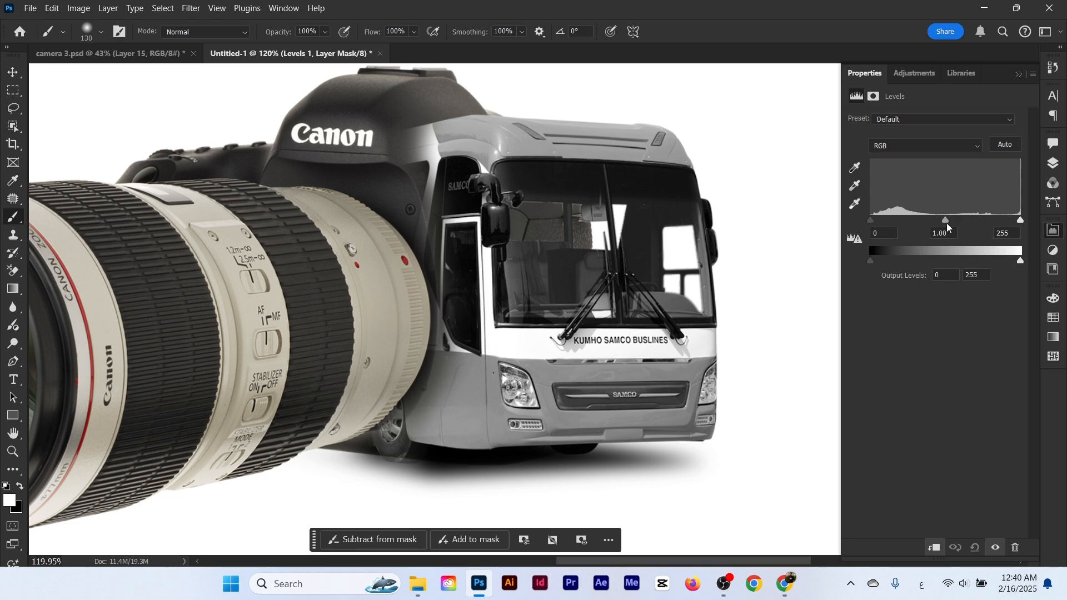
left_click_drag(950, 222, 989, 215)
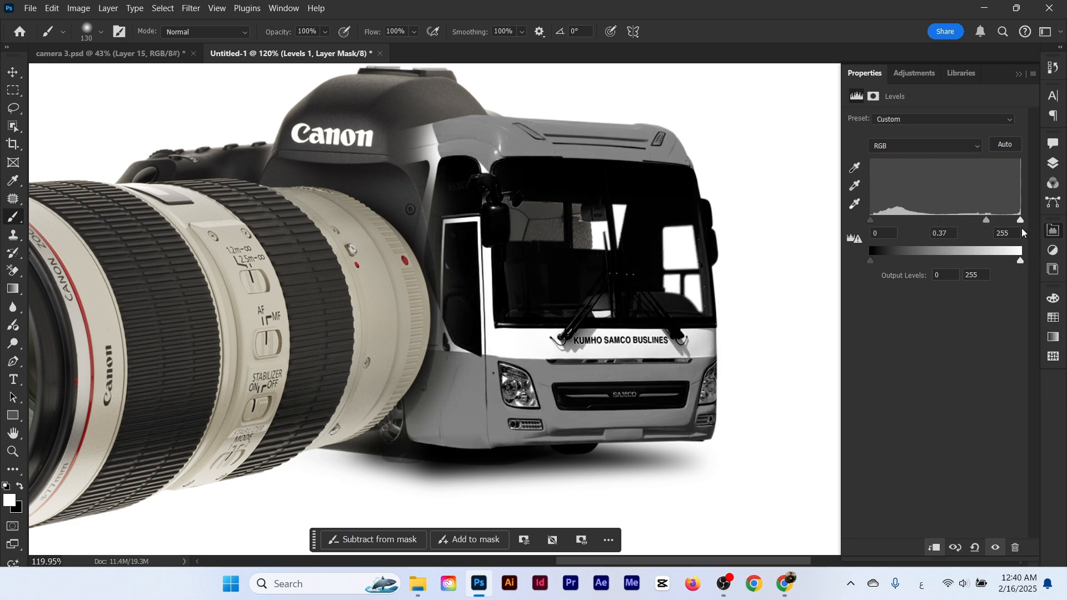
key("ctrl+z")
left_click_drag(998, 261, 943, 260)
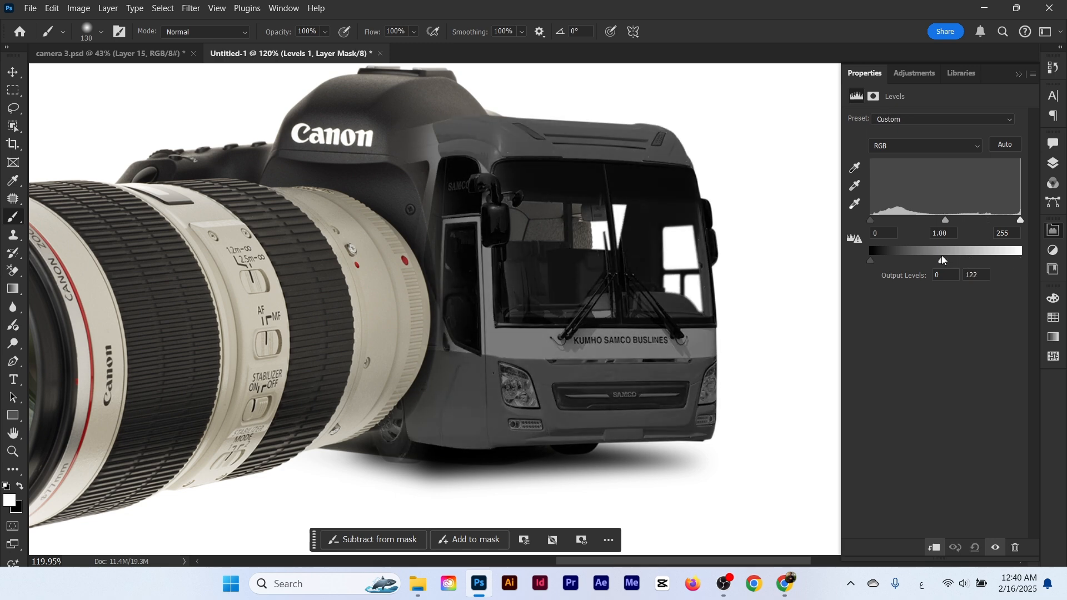
left_click_drag(947, 222, 982, 220)
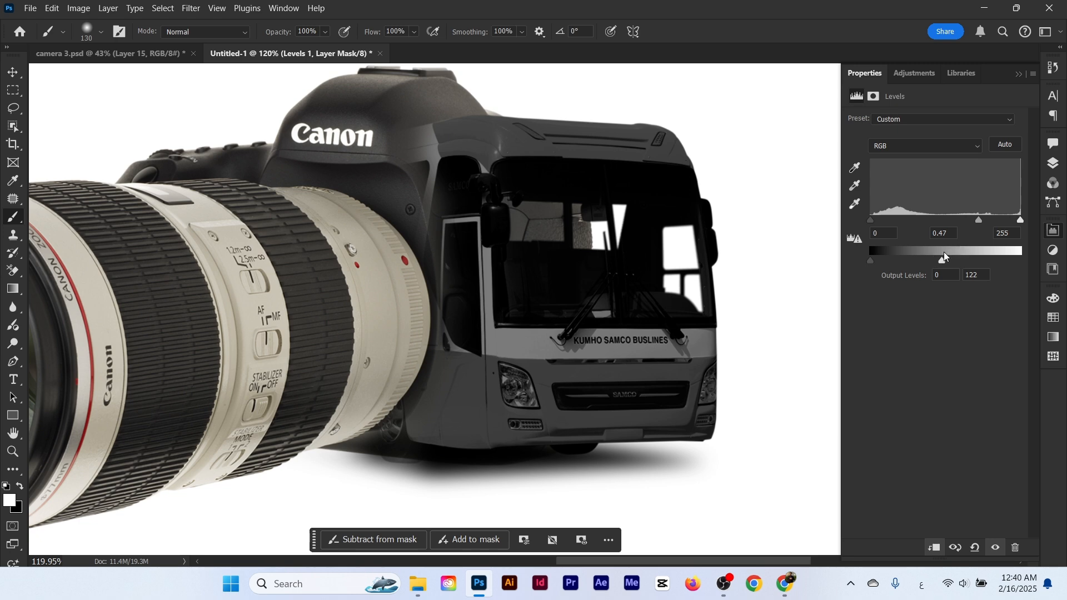
left_click_drag(948, 263, 945, 261)
Paint black on the Levels mask over the windshield and the white band beneath it to remove the darkening there
left_click(1053, 162)
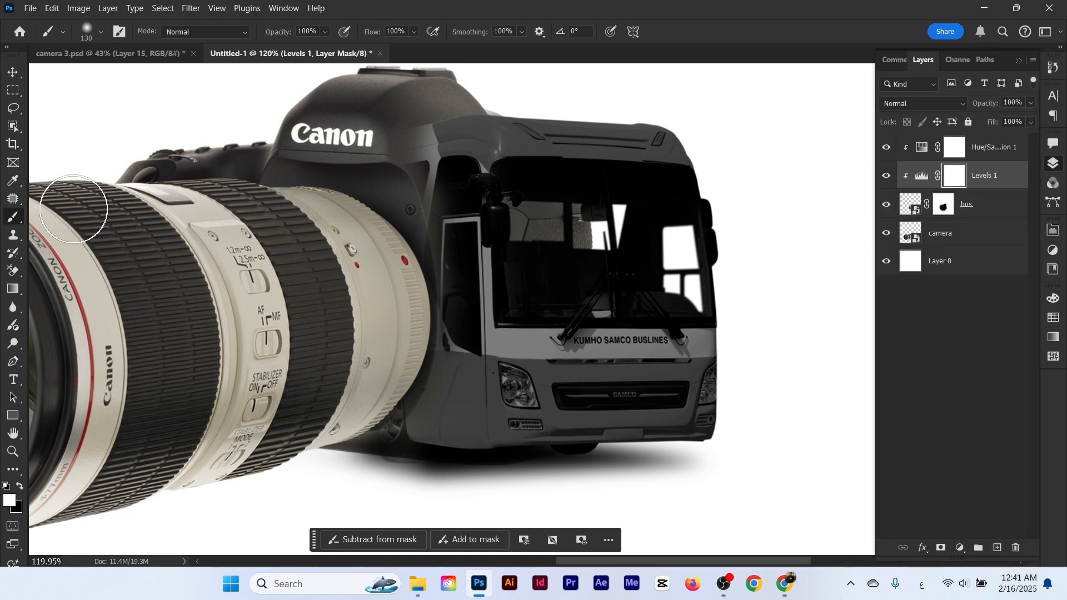
mouse_move(650, 265)
left_mouse_down()
mouse_move(639, 188)
mouse_move(650, 542)
left_mouse_up()
key("x")
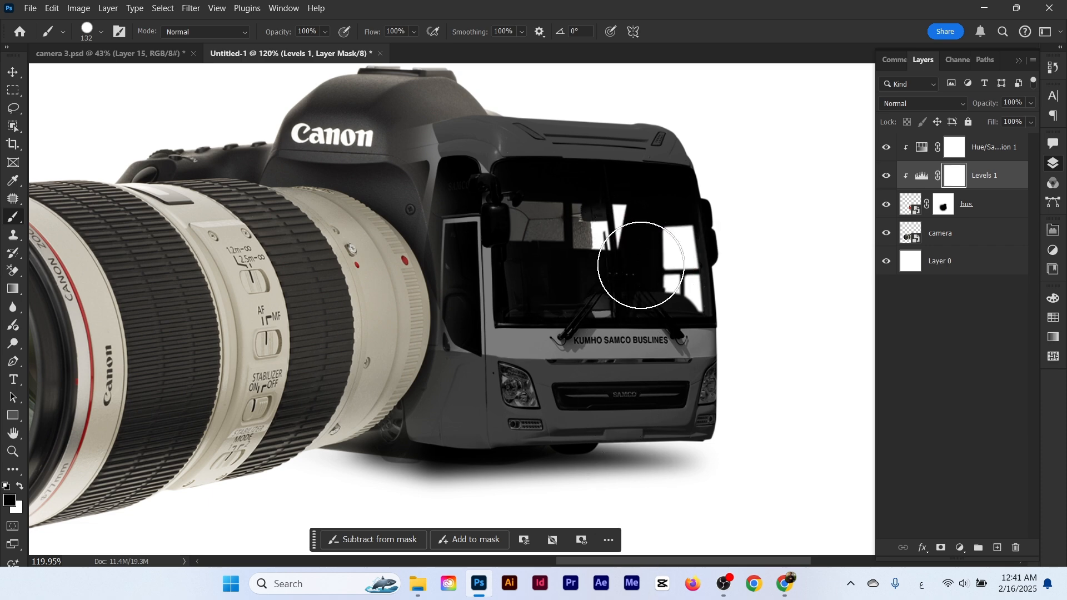
mouse_move(645, 271)
left_mouse_down()
mouse_move(670, 288)
mouse_move(674, 207)
mouse_move(530, 198)
mouse_move(534, 246)
mouse_move(506, 314)
left_mouse_up()
scroll(589, 330, "up", 5)
left_click_drag(432, 280, 486, 291)
left_click_drag(581, 290, 398, 289)
left_click_drag(414, 290, 654, 288)
left_click_drag(521, 294, 454, 297)
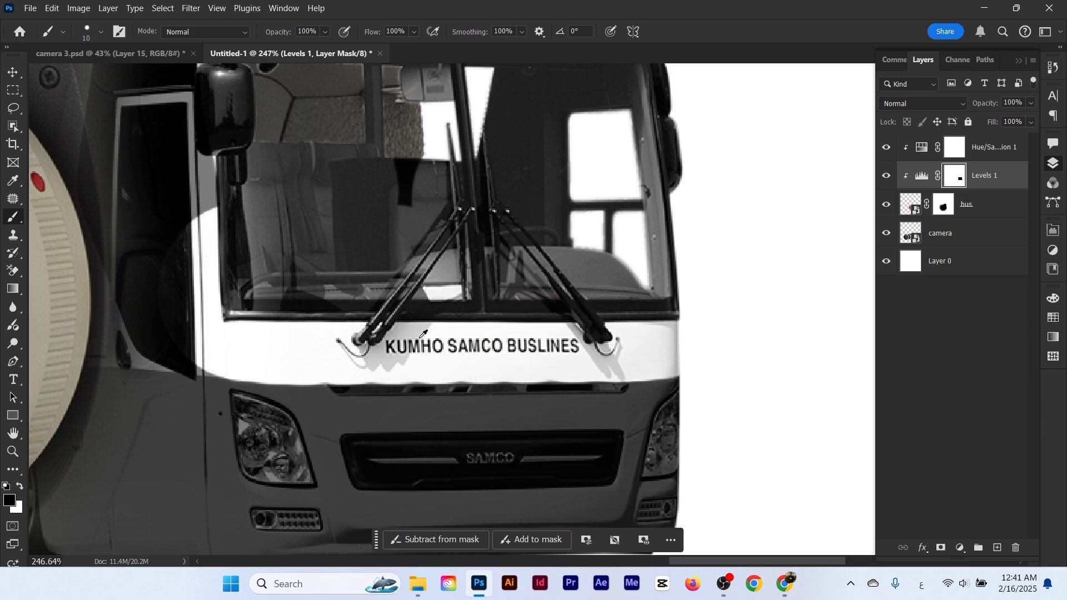
Mask the Levels darkening off both headlights and the fog light on the far side with a small brush
scroll(273, 441, "up", 2)
left_click_drag(272, 442, 340, 384)
mouse_move(320, 364)
left_mouse_down()
mouse_move(340, 392)
mouse_move(313, 340)
left_mouse_up()
key("bracketleft")
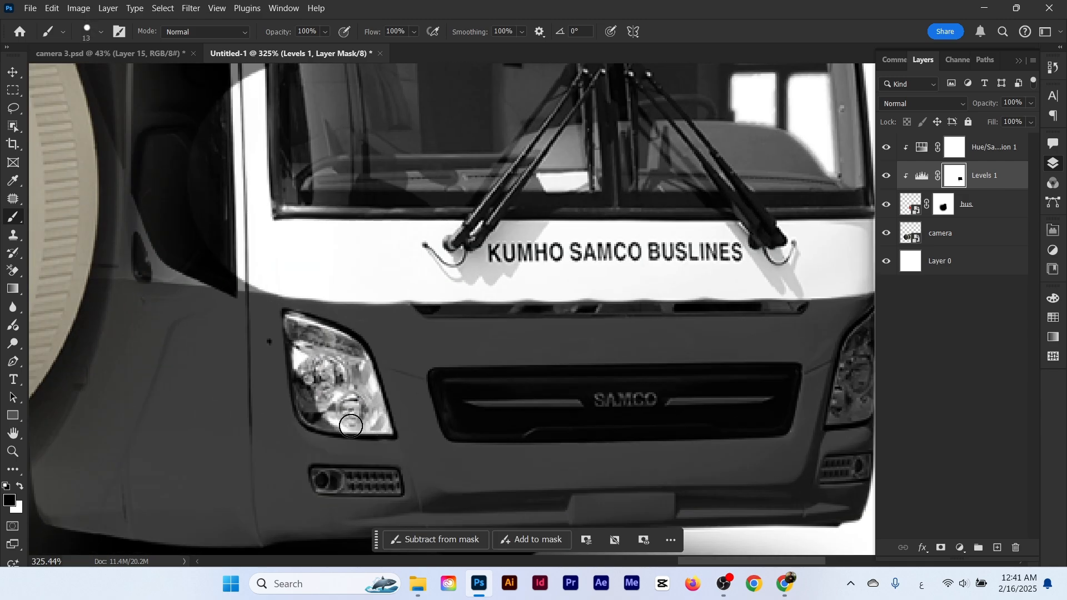
left_click_drag(351, 426, 305, 361)
key("bracketright")
scroll(661, 412, "down", 1)
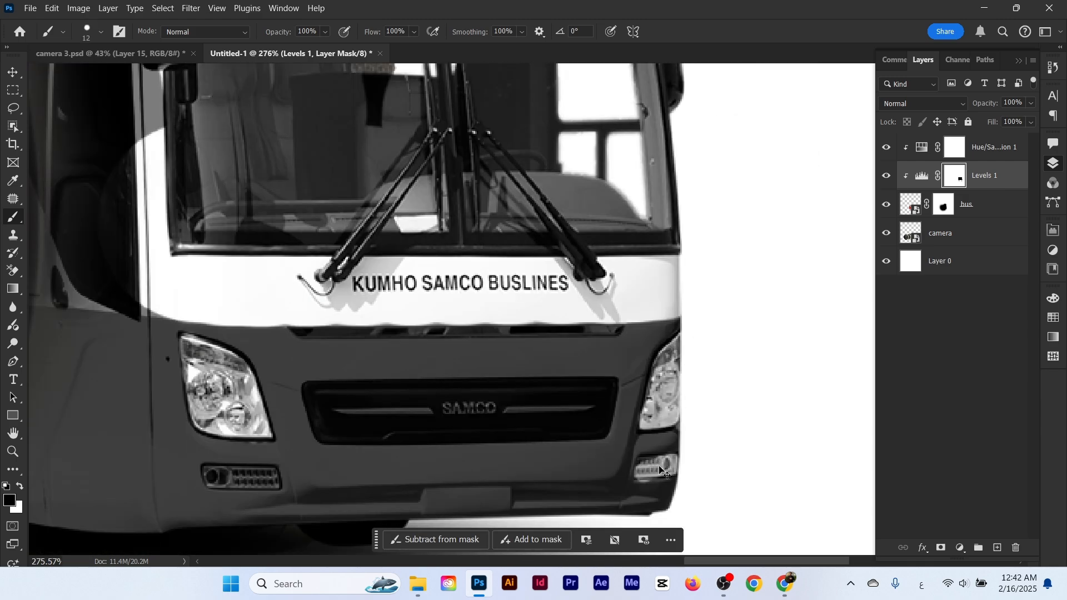
Mask the Levels darkening off the near-side fog light and the front grille around the SAMCO badge
scroll(661, 470, "up", 2)
key("bracketright")
scroll(476, 388, "down", 1)
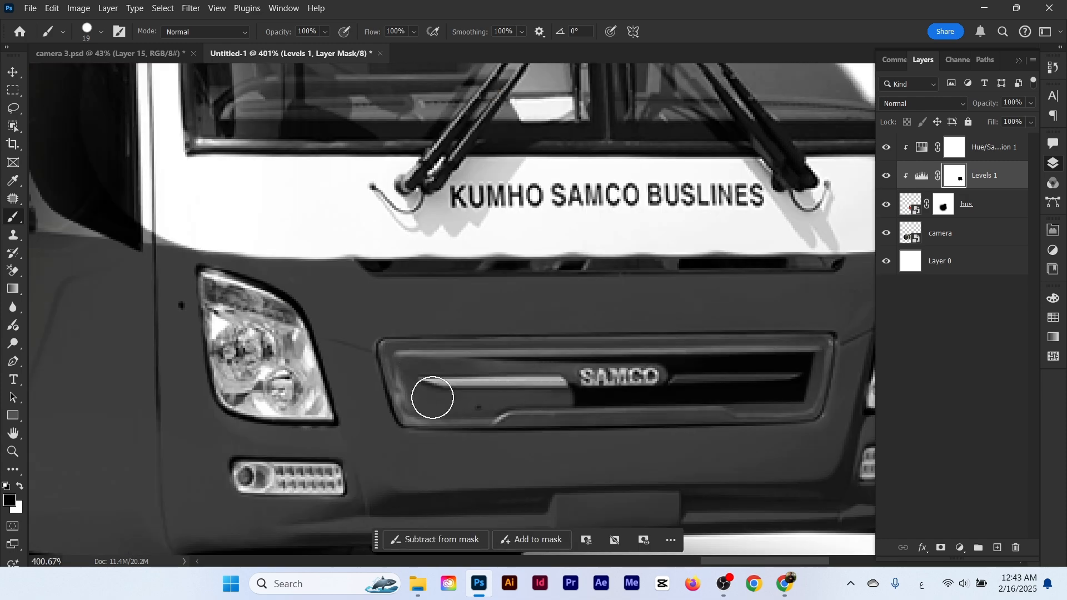
left_click_drag(432, 398, 798, 383)
Touch up the Levels mask around the windshield and paint the darkening off the side door window and mirror
scroll(607, 336, "down", 3)
left_click_drag(607, 333, 738, 550)
key("x")
left_click_drag(600, 89, 499, 89)
key("x")
key("bracketright")
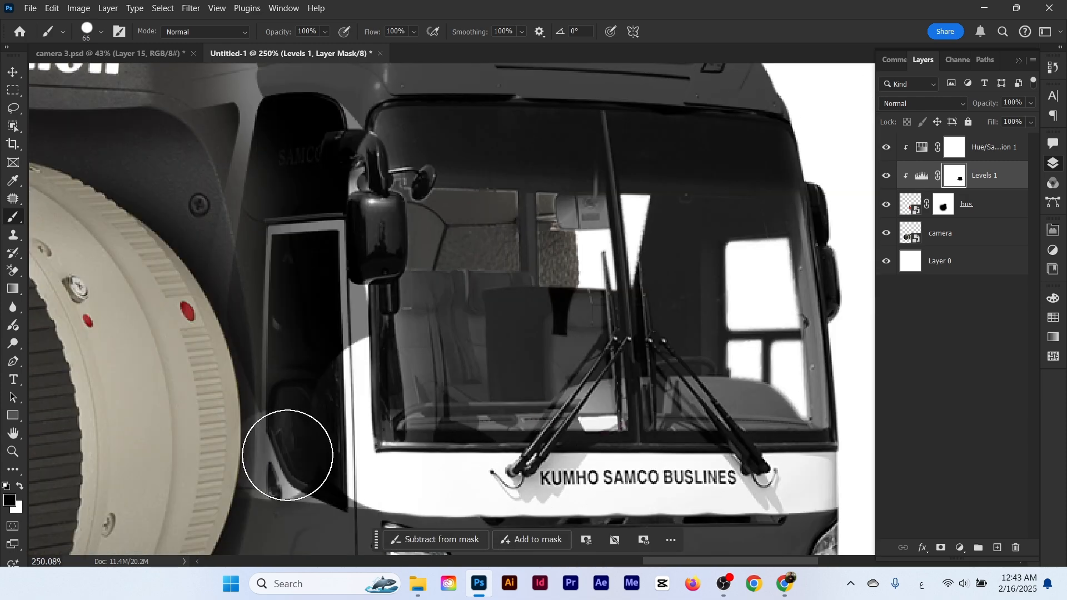
mouse_move(288, 455)
left_mouse_down()
mouse_move(272, 336)
mouse_move(315, 157)
mouse_move(405, 147)
left_mouse_up()
Add a Color Balance adjustment layer directly above the bus's Hue/Saturation layer
scroll(405, 147, "down", 3)
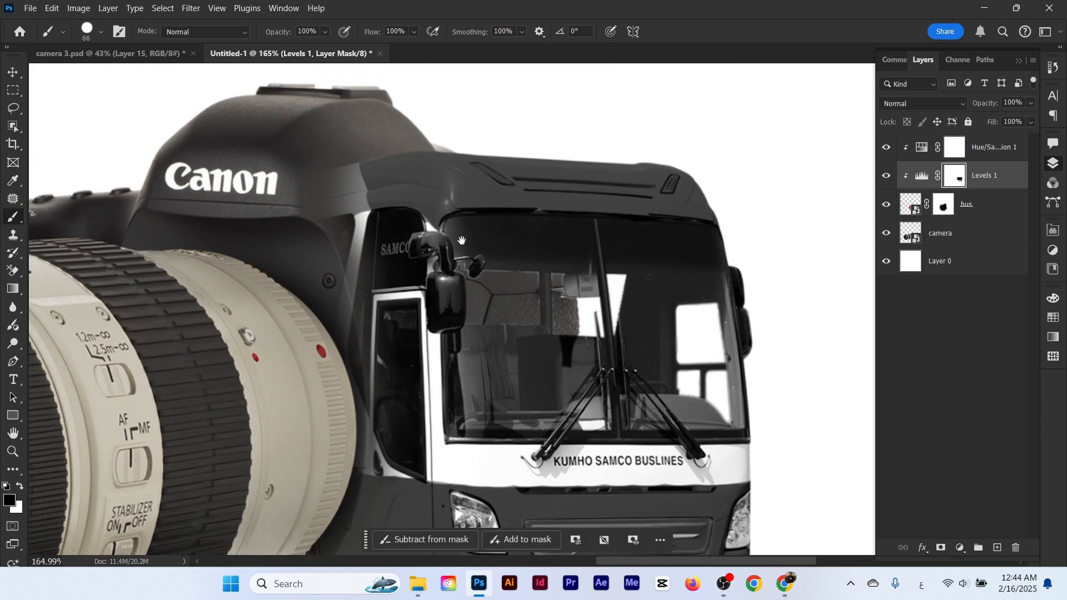
scroll(462, 241, "down", 5)
scroll(817, 254, "up", 3)
left_click(967, 204)
left_click(960, 549)
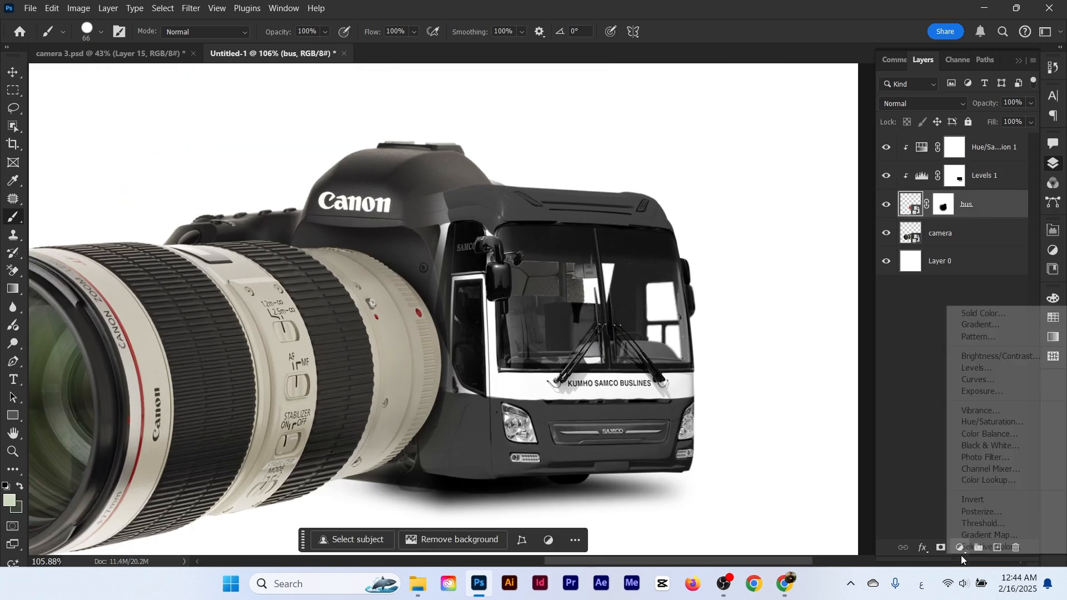
left_click(984, 164)
left_click(991, 153)
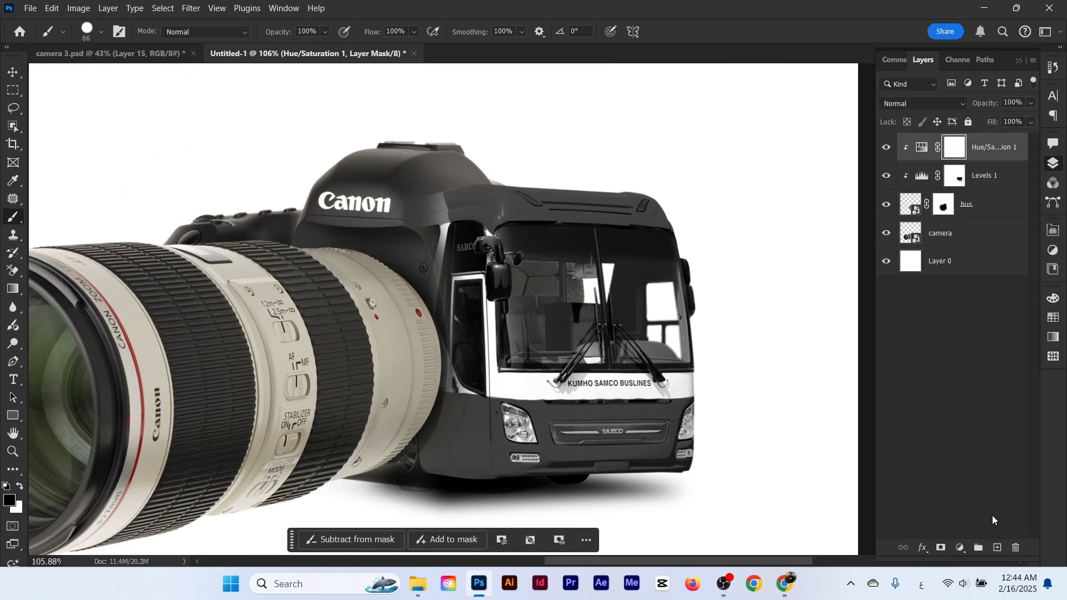
left_click(960, 549)
left_click(990, 429)
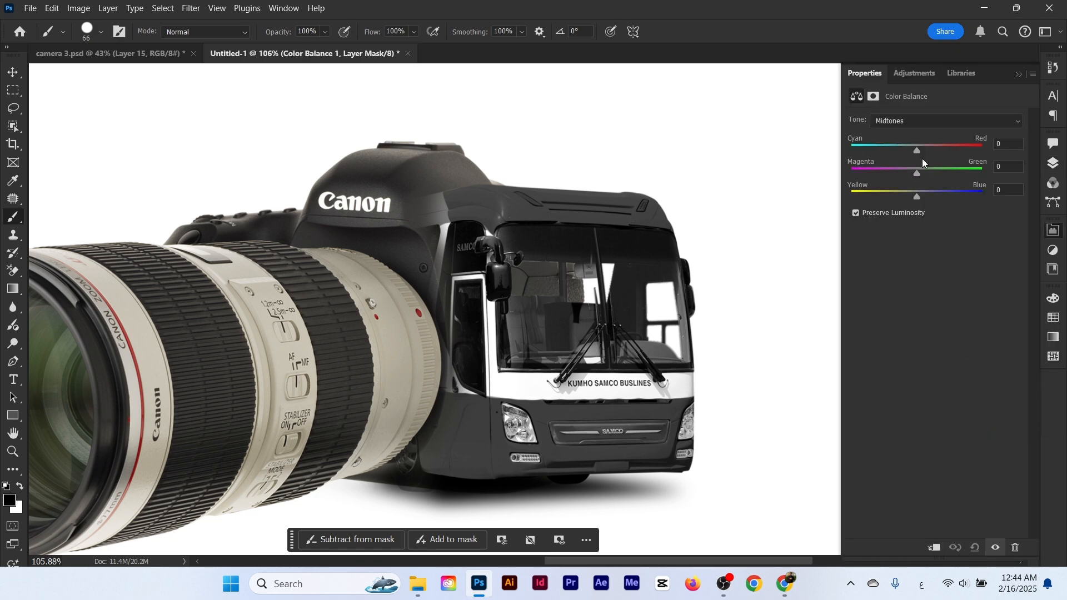
Clip the Color Balance to the bus and set its midtones to red +9, green +1 and blue -1
left_click_drag(917, 150, 916, 194)
left_click_drag(921, 151, 922, 149)
scroll(579, 244, "down", 6)
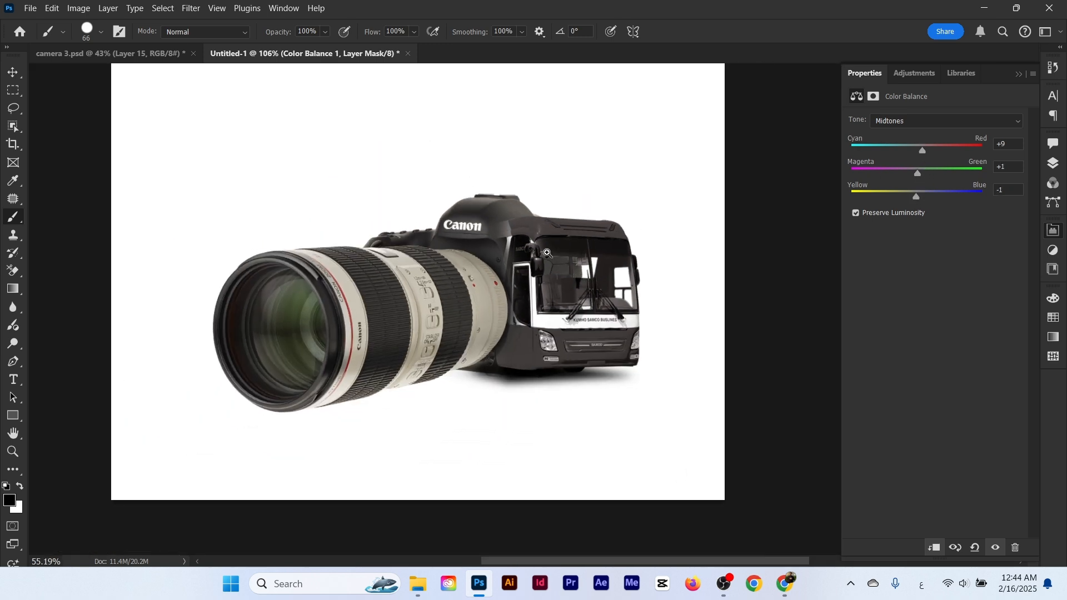
scroll(580, 242, "up", 5)
Adjust the bus's Levels layer, setting the white input level to 228 and the white output level to 113
left_click(1053, 162)
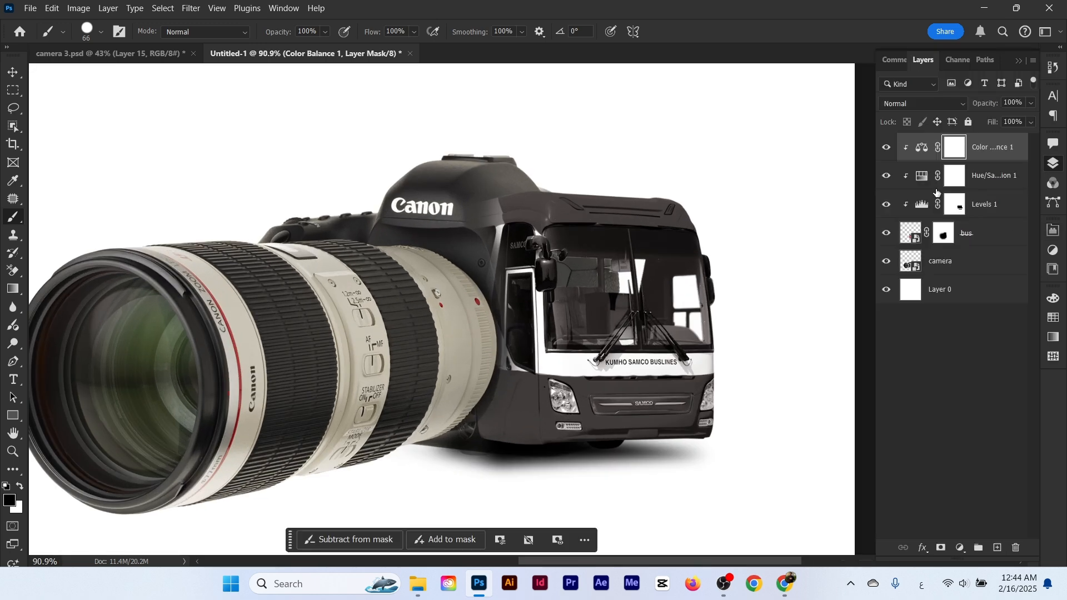
double_click(920, 203)
mouse_move(986, 221)
left_mouse_down()
mouse_move(964, 219)
mouse_move(1004, 221)
left_mouse_up()
mouse_move(943, 259)
left_mouse_down()
mouse_move(927, 258)
mouse_move(938, 254)
left_mouse_up()
scroll(484, 254, "down", 7)
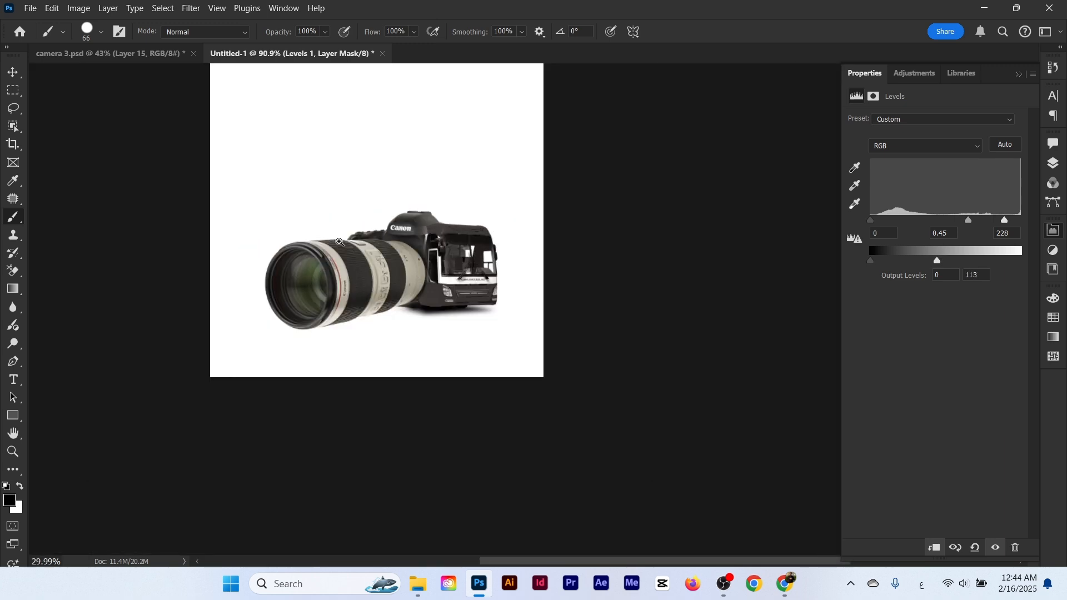
scroll(367, 278, "up", 5)
left_click(1053, 161)
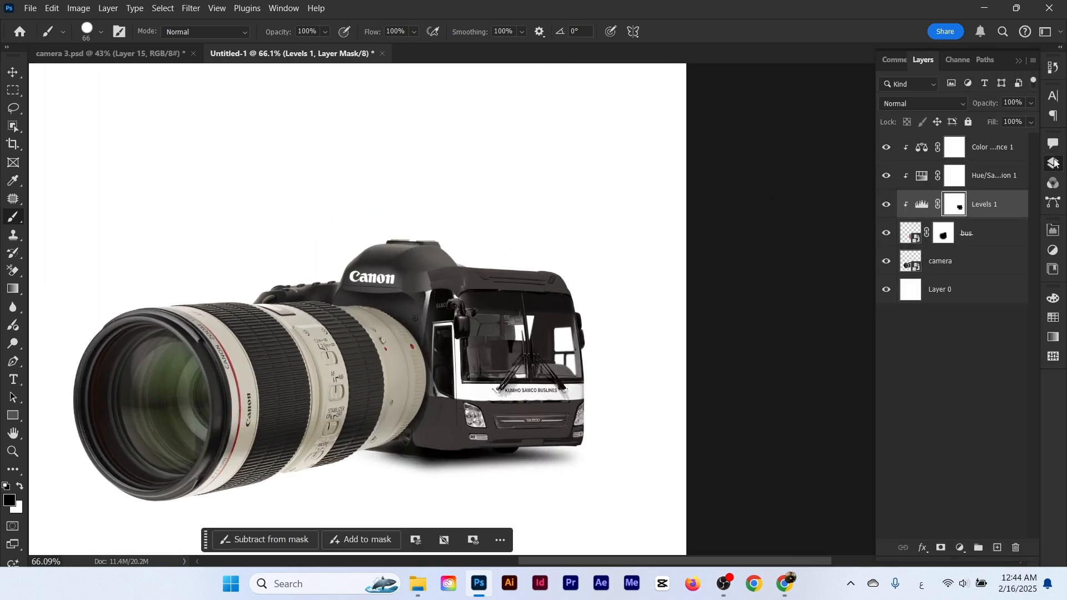
Group the bus layer with its Levels, Hue/Saturation and Color Balance adjustments in a group named bus
left_click(973, 239)
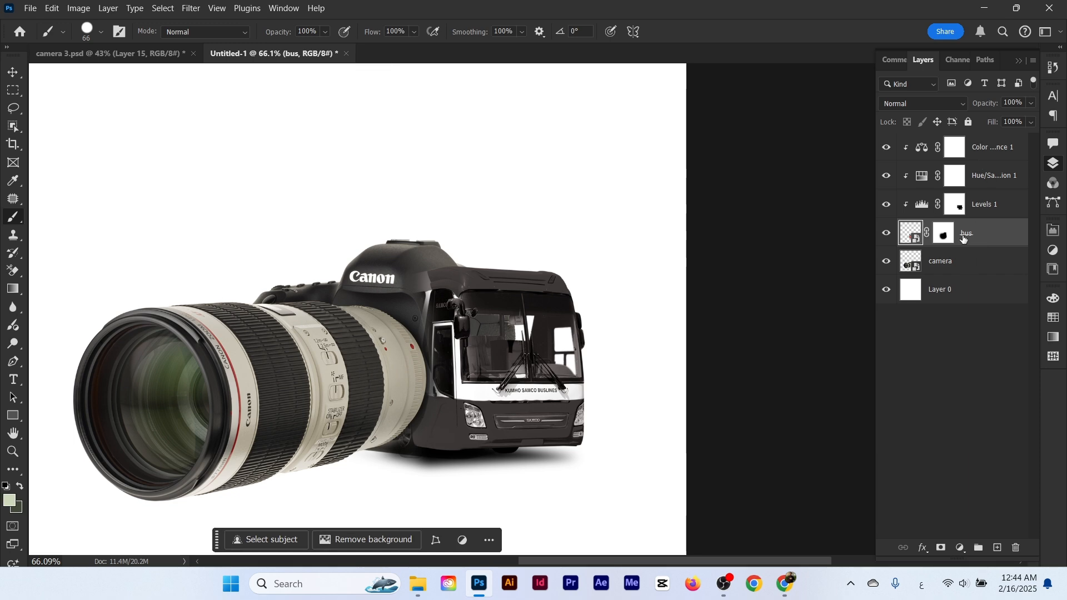
left_click(974, 146, "shift")
key("ctrl+g")
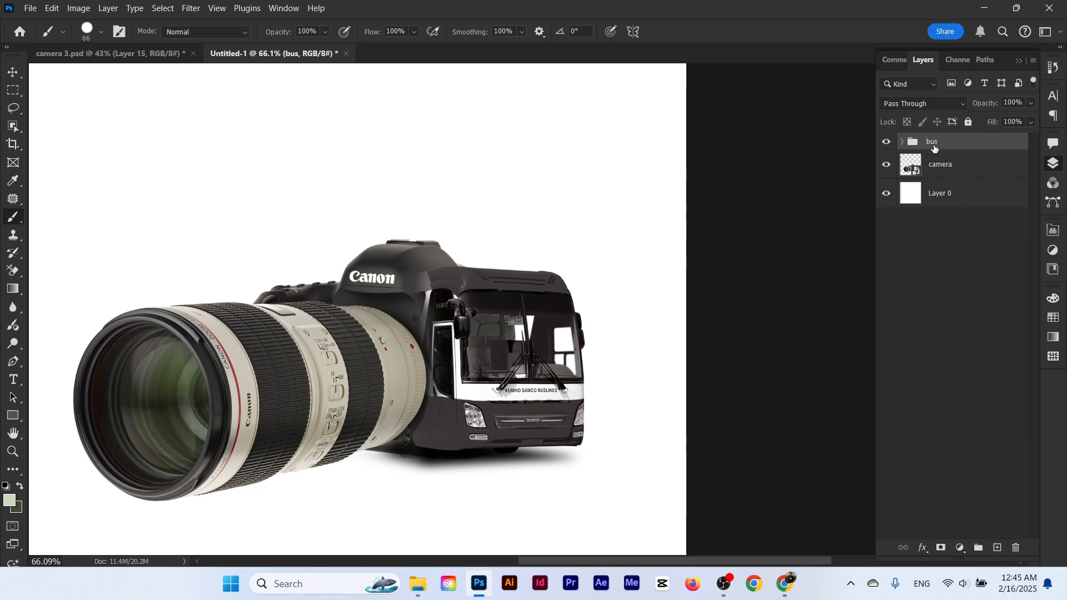
Add an empty layer directly beneath the camera layer
left_click(939, 165)
scroll(830, 195, "up", 2)
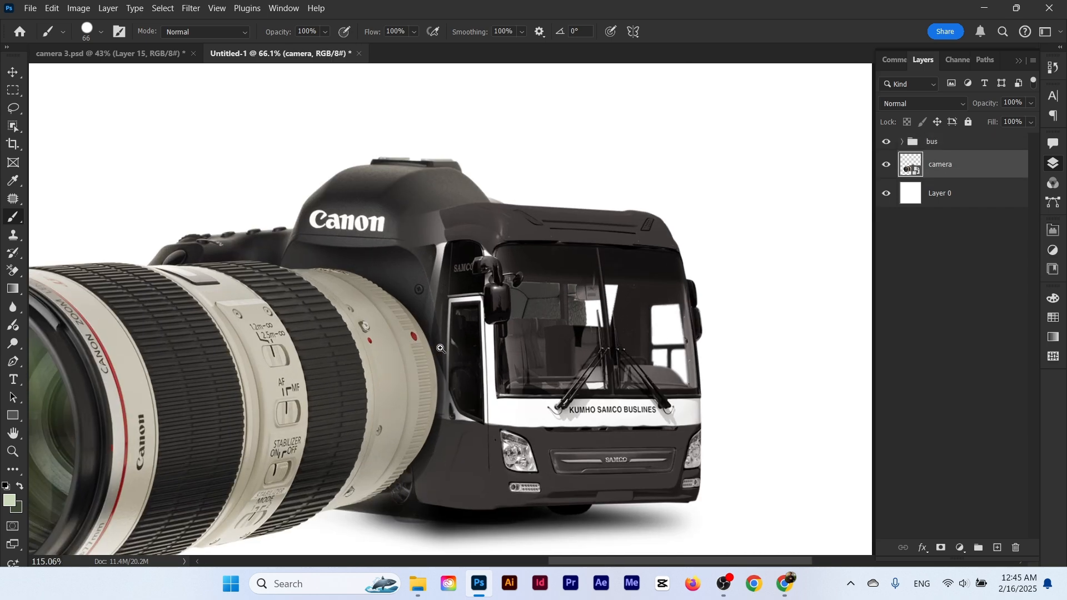
scroll(830, 195, "down", 3)
left_click(997, 547, "ctrl")
Outline a four-sided ground shadow beneath the lens and bus with the Pen tool and fill it with dark green
key("p")
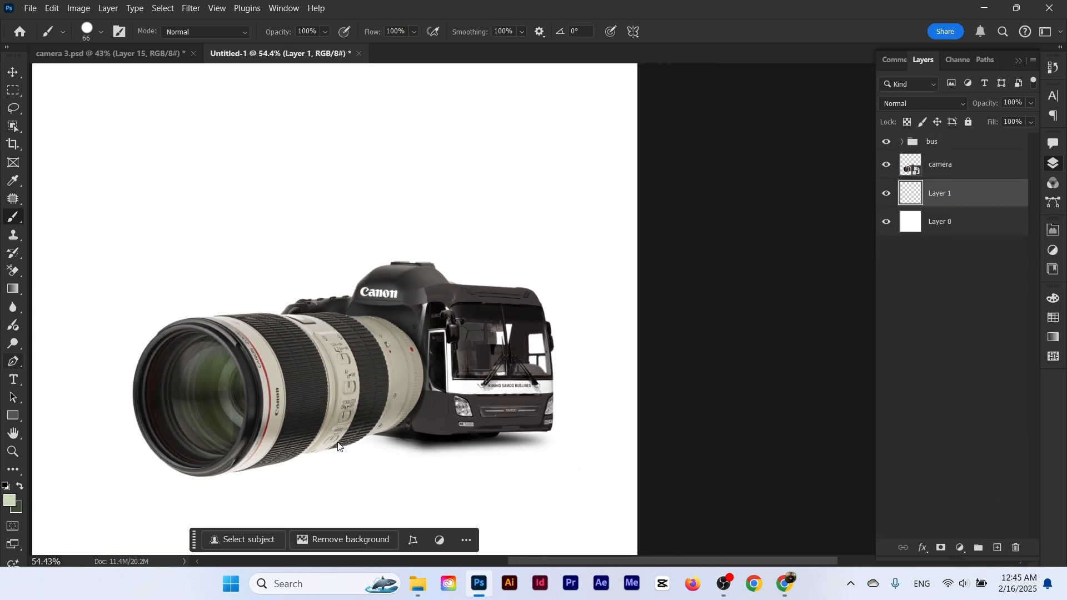
scroll(368, 428, "up", 1)
left_click(366, 426)
left_click_drag(443, 475, 566, 397)
left_click(458, 470)
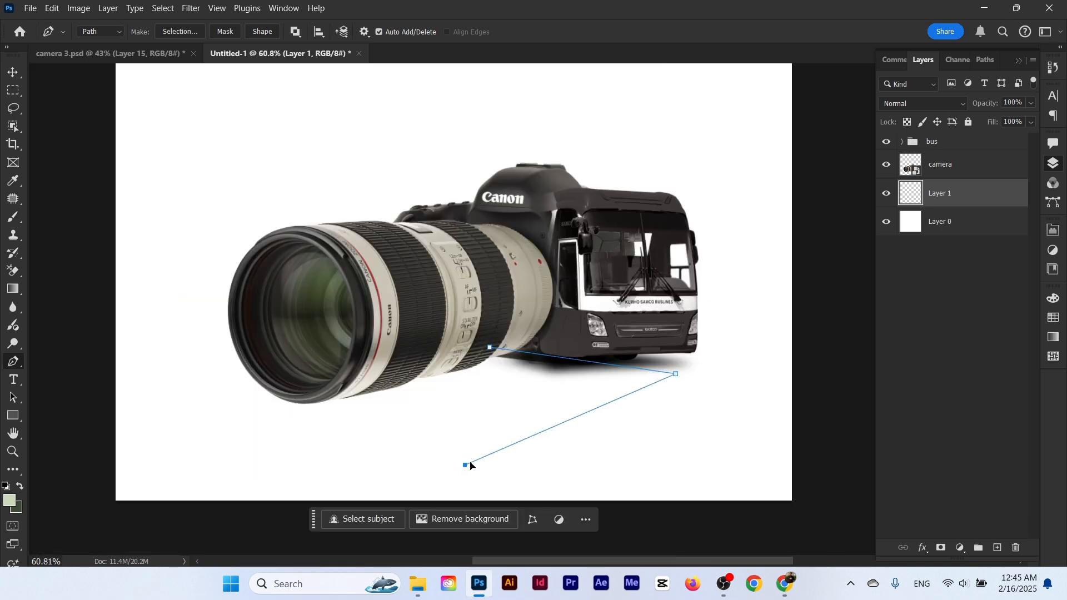
left_click_drag(511, 443, 525, 432)
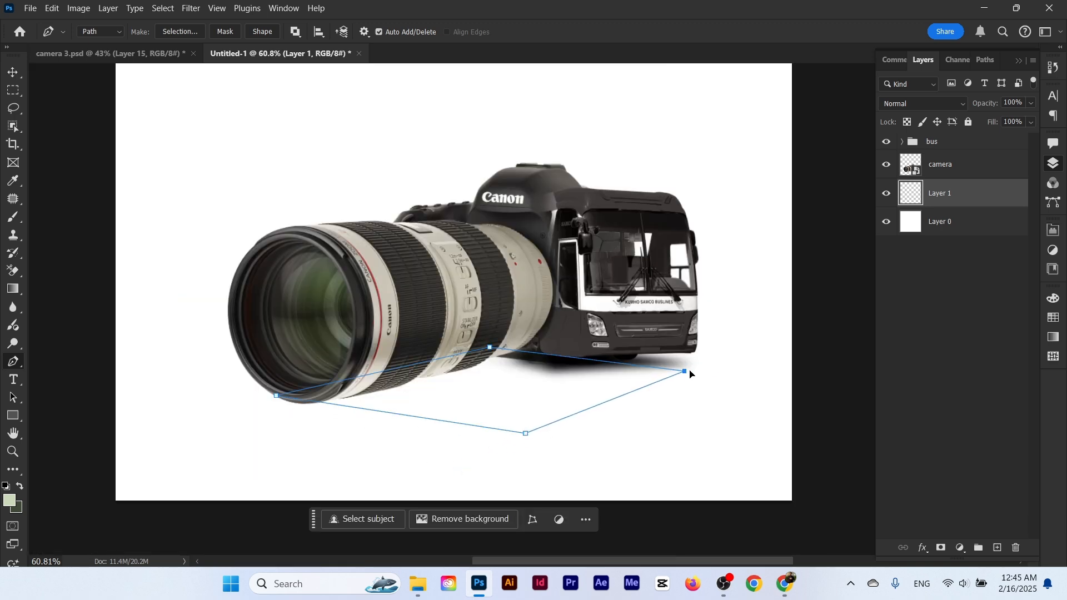
left_click_drag(689, 370, 721, 365)
key("ctrl+Return")
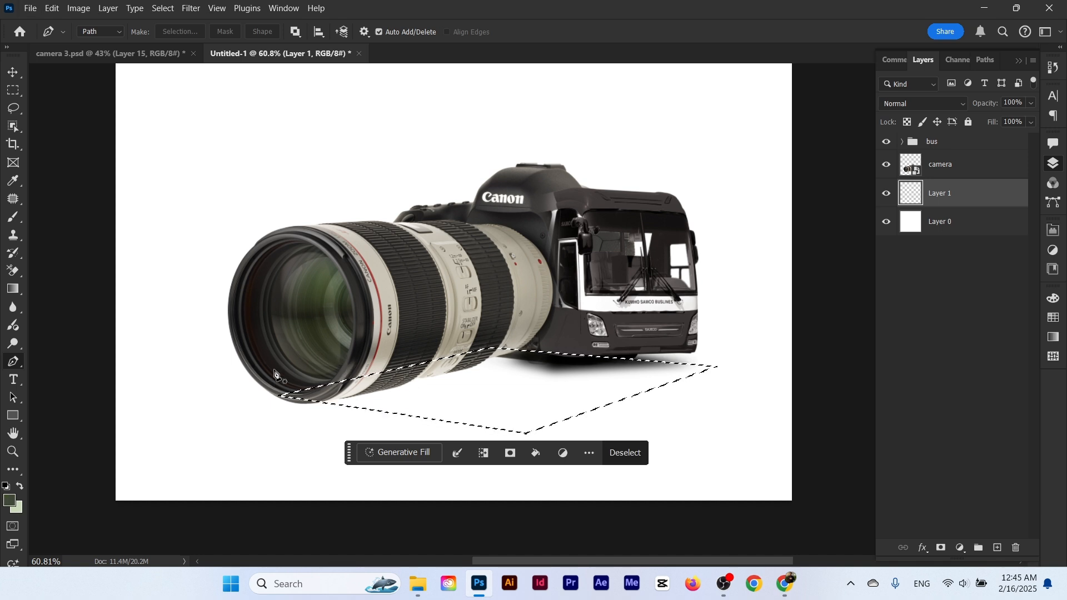
key("alt+BackSpace")
key("ctrl+d")
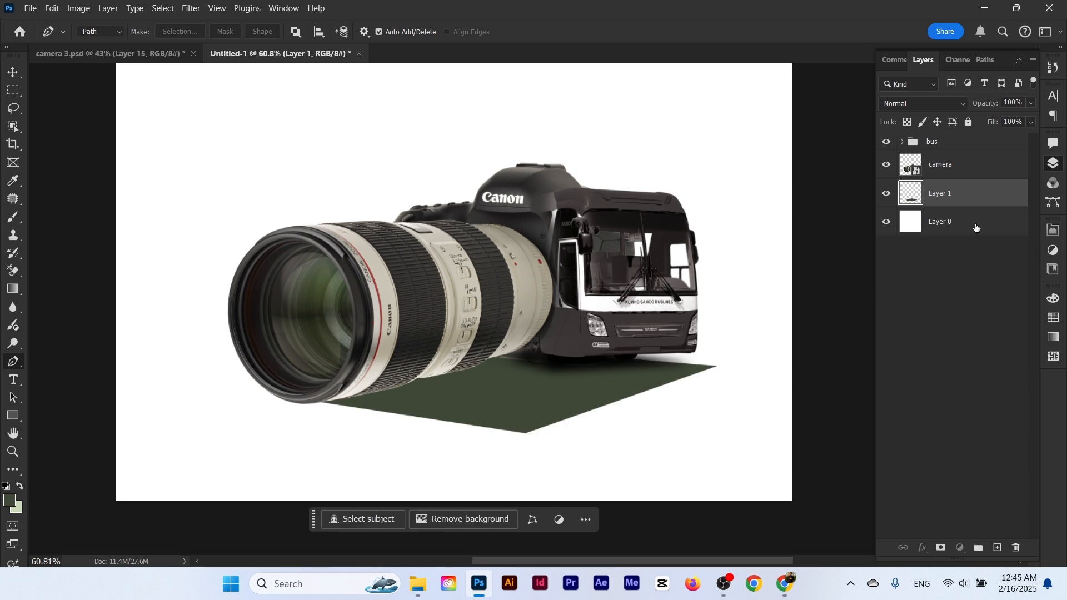
Draw a dark green rectangle of about 2044 by 2048 px above Layer 0, covering the whole canvas
left_click(976, 228)
scroll(482, 295, "down", 2)
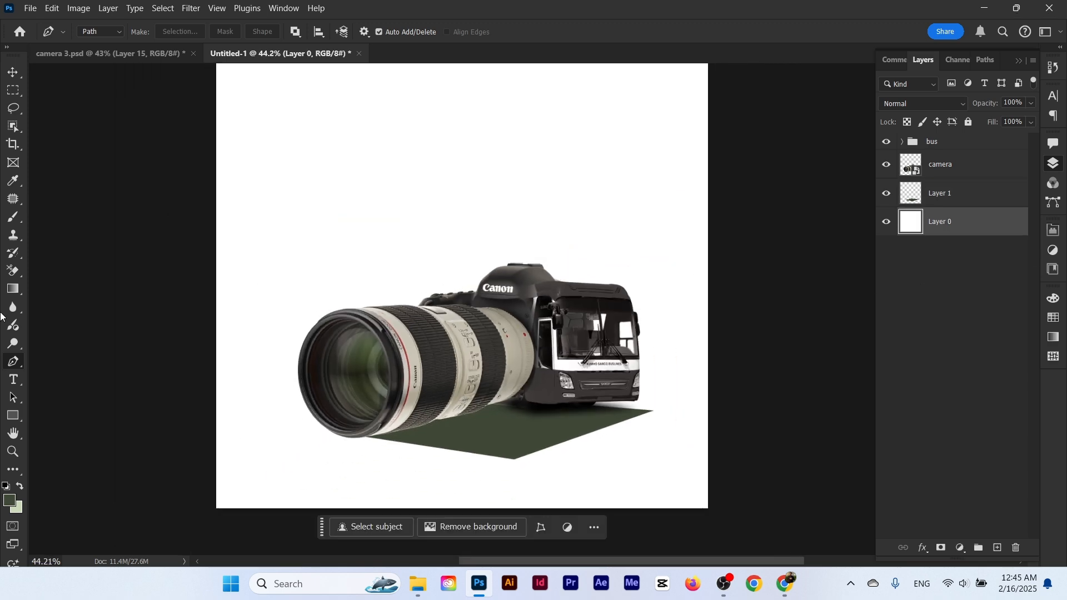
scroll(93, 133, "up", 1)
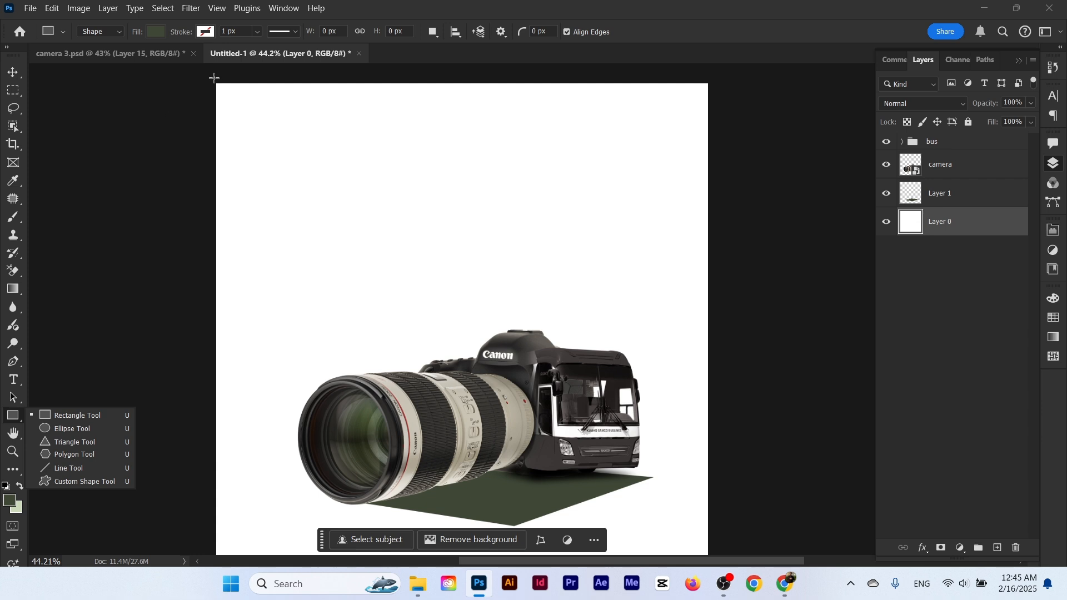
left_click_drag(211, 77, 714, 554)
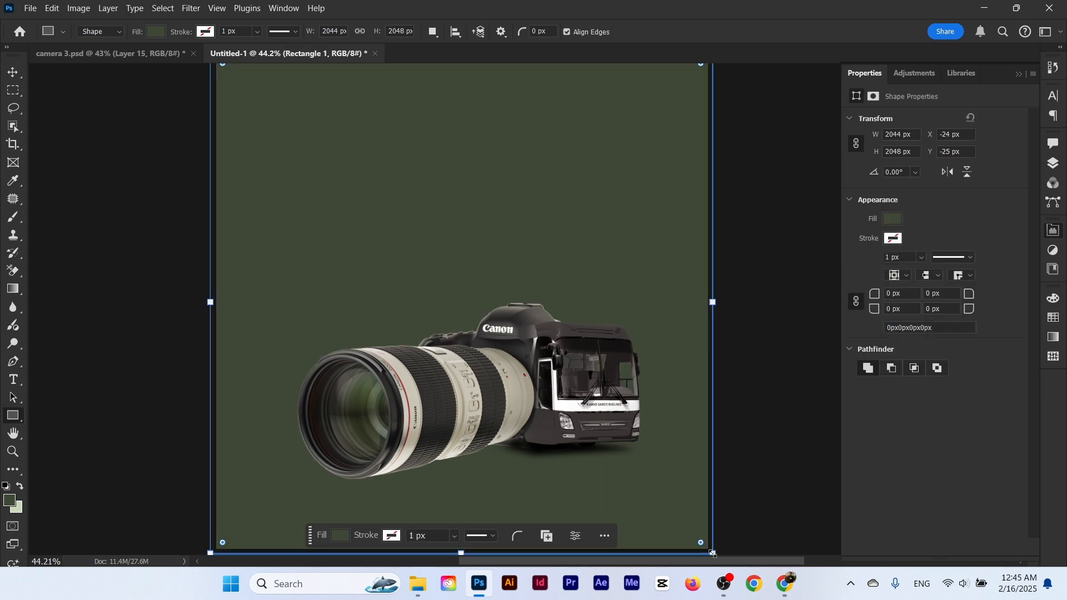
left_click(11, 71)
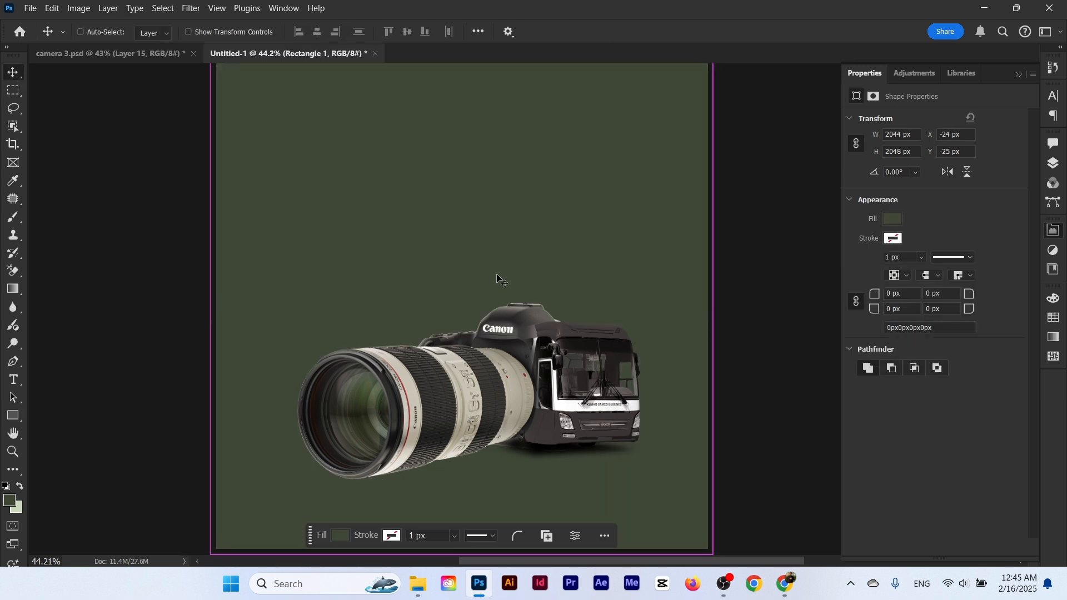
left_click_drag(455, 240, 453, 277)
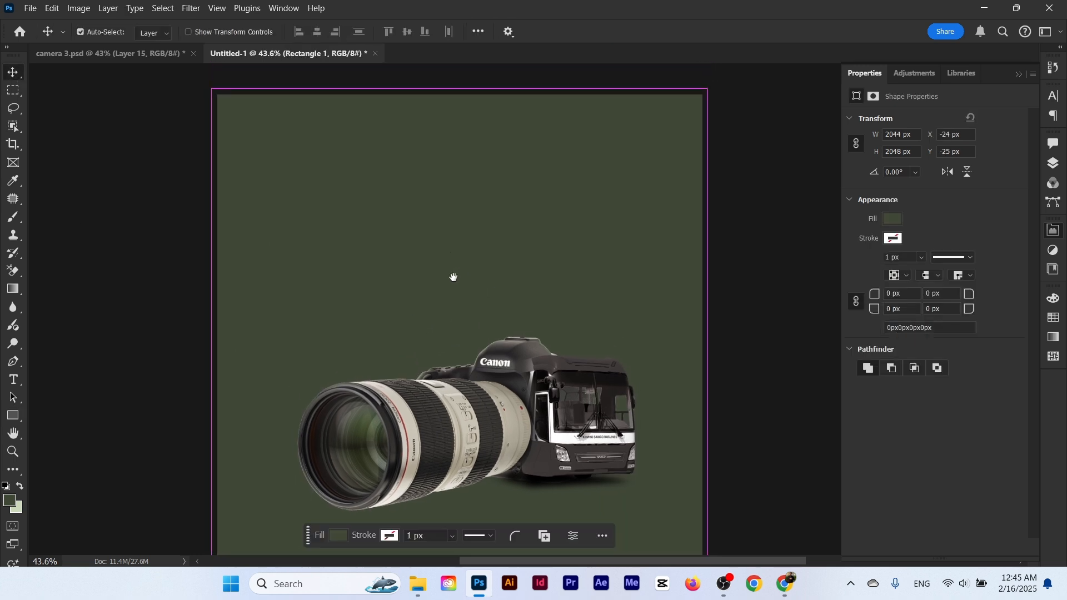
Add an empty layer above the green rectangle and set up a soft light green brush about 958 px in size
left_click(1055, 166)
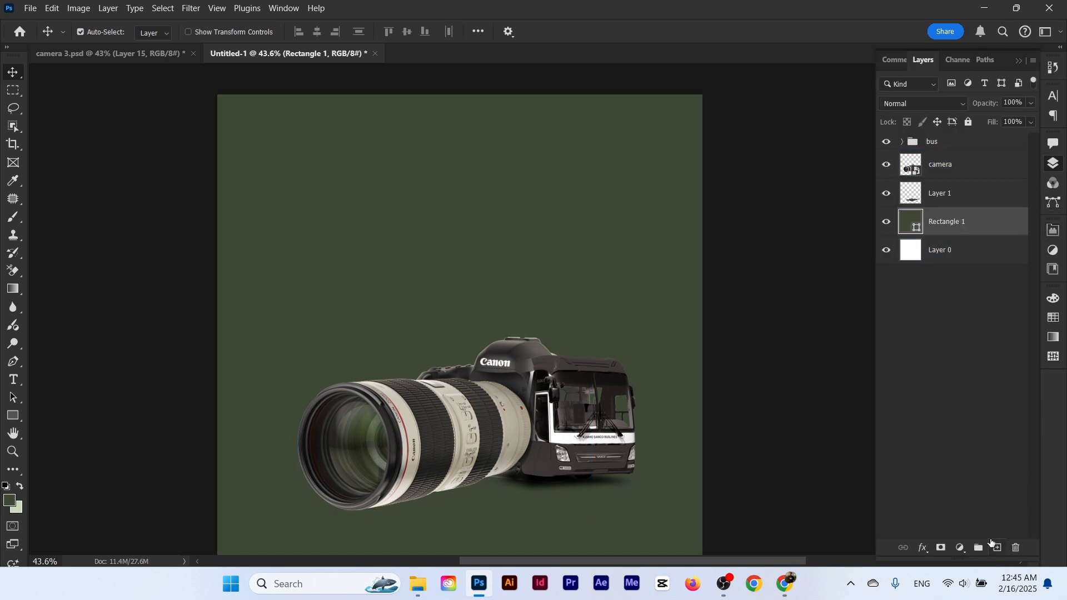
left_click(998, 547)
left_click(9, 223)
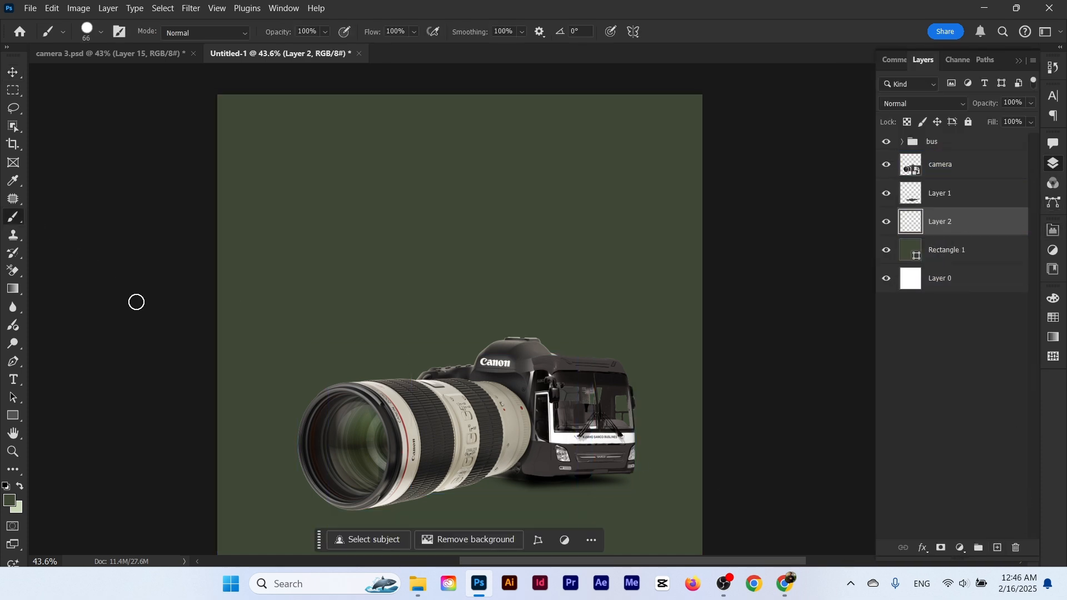
key("x")
mouse_move(432, 326)
left_mouse_down()
mouse_move(443, 324)
mouse_move(443, 288)
mouse_move(479, 299)
left_mouse_up()
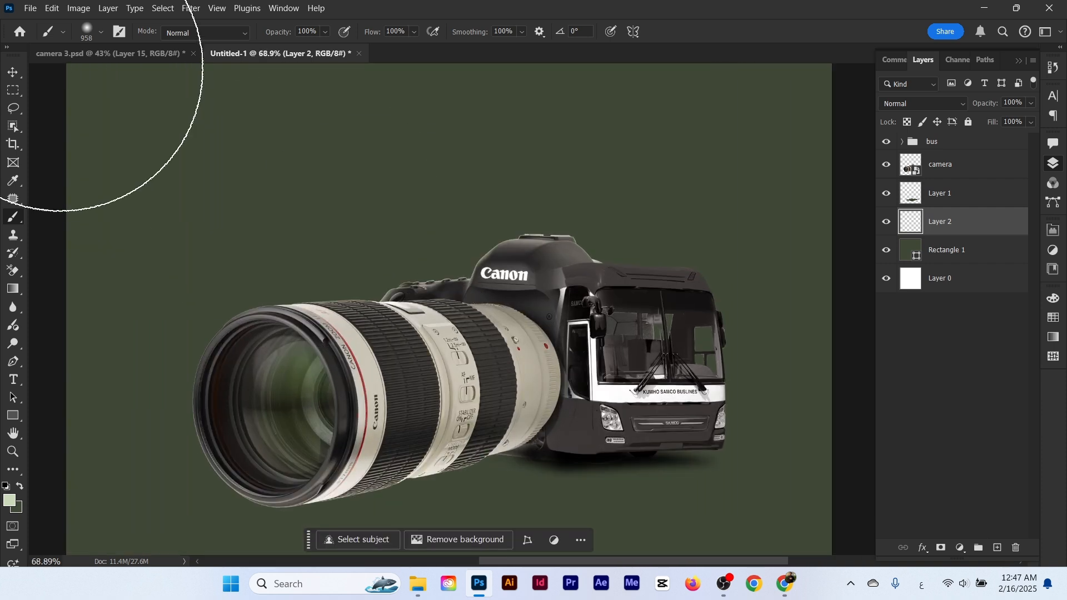
Dab a light green glow on Layer 2 in the canvas's upper-left corner with soft 1233 px and 1795 px brushes, reducing the flow to 49%
left_click(13, 72)
left_click(138, 167)
scroll(366, 368, "down", 2)
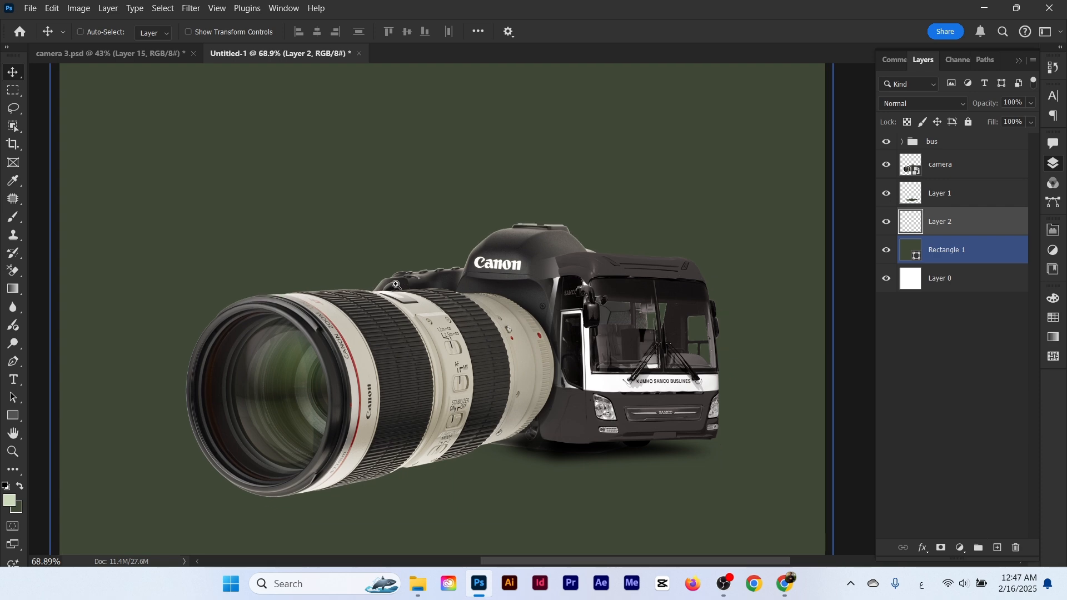
scroll(392, 304, "down", 2)
left_click(928, 224)
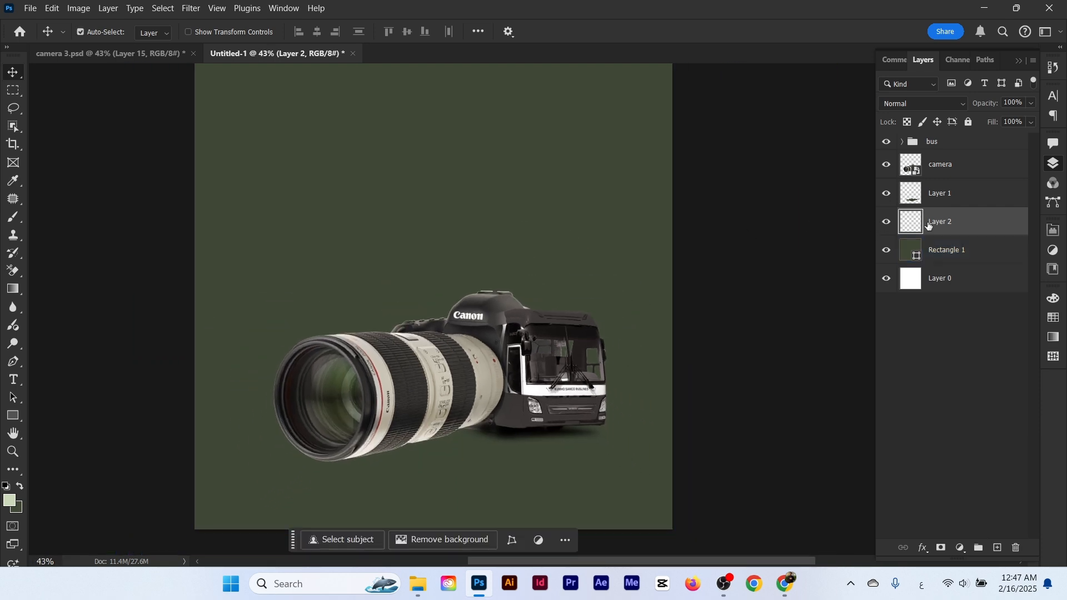
left_click_drag(421, 219, 402, 277)
key("b")
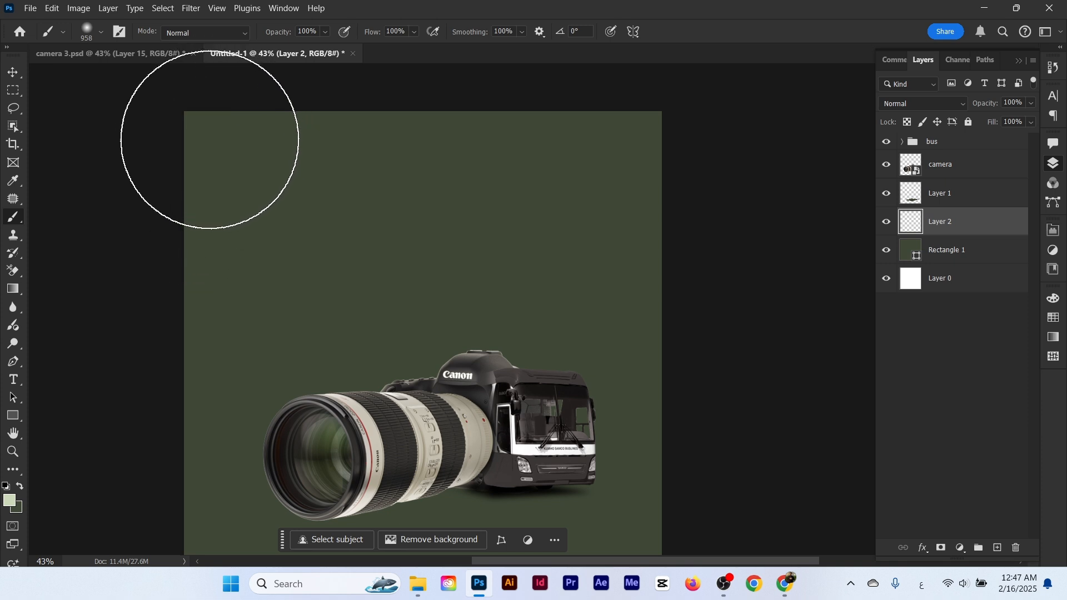
mouse_move(212, 130)
left_mouse_down()
mouse_move(258, 181)
mouse_move(289, 173)
left_mouse_up()
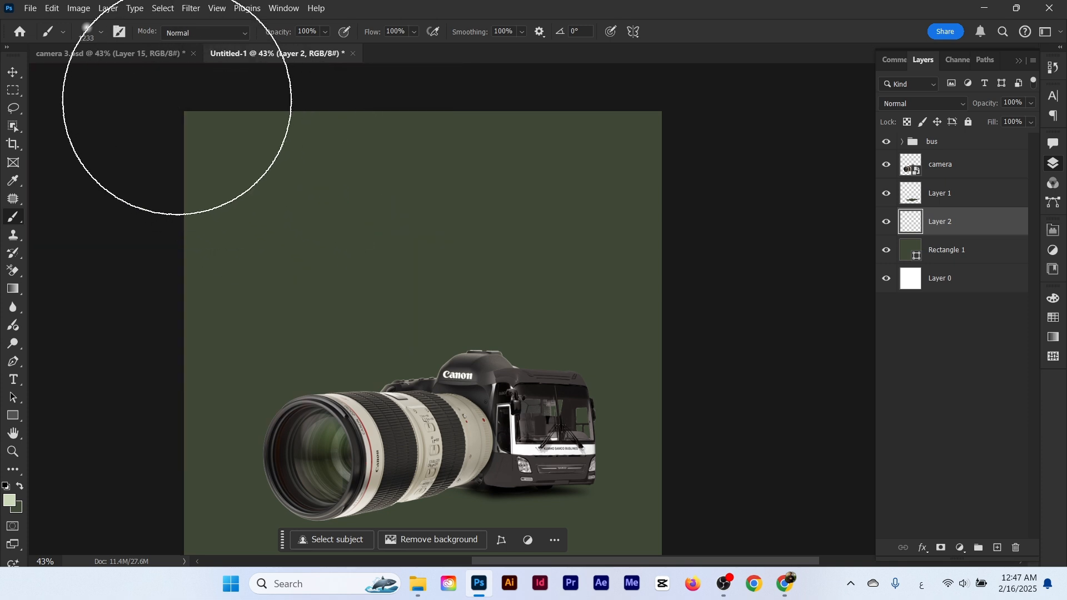
left_click(178, 101)
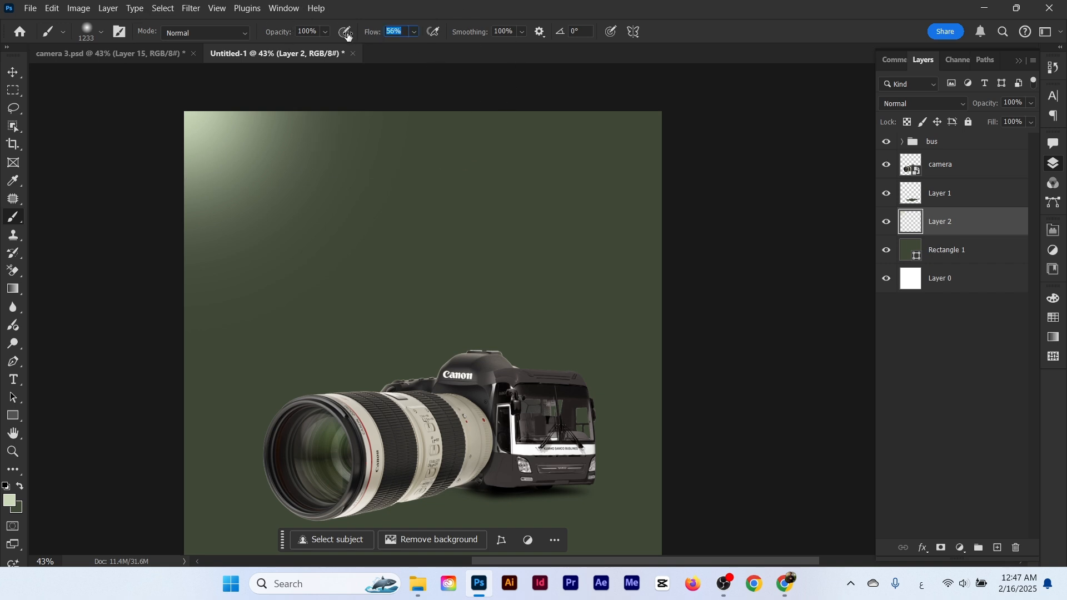
mouse_move(261, 142)
left_mouse_down()
mouse_move(331, 145)
mouse_move(314, 148)
left_mouse_up()
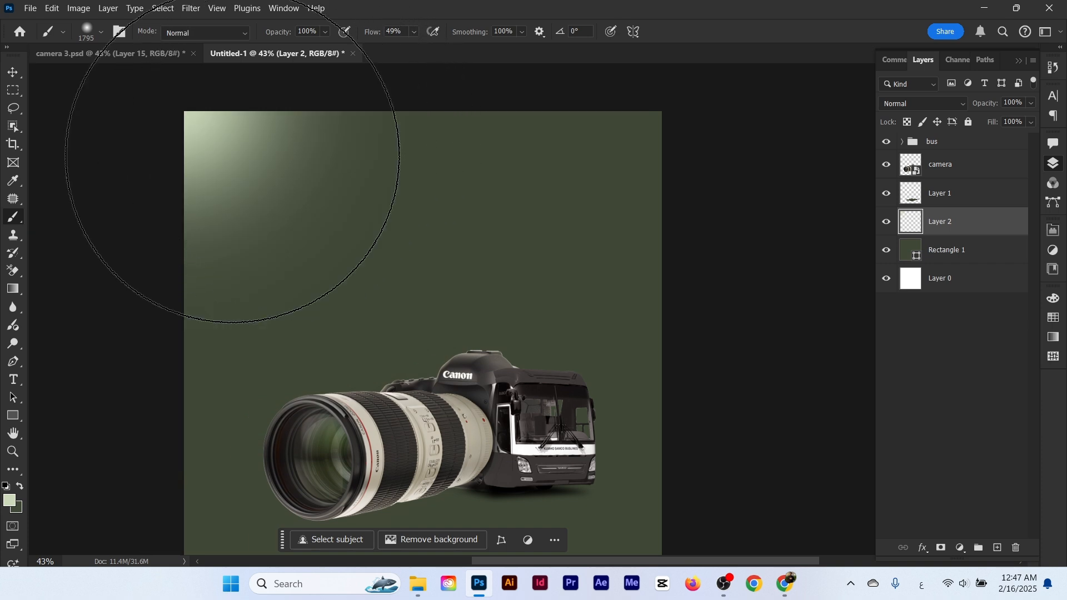
left_click(231, 157)
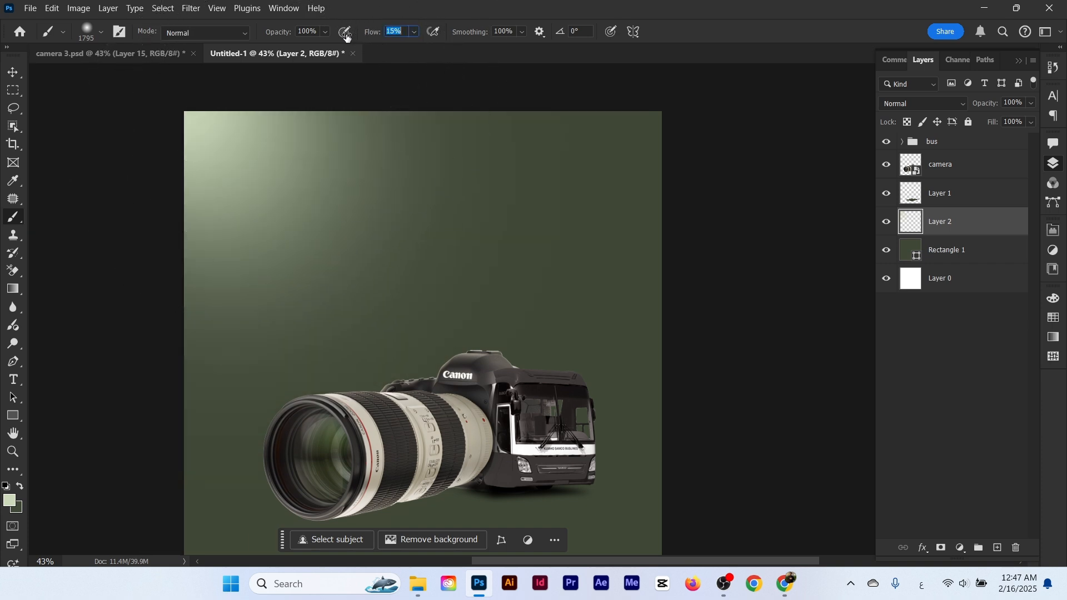
Spread the light green glow from the corner to the area behind the camera using a 2215 px brush at 15% flow
left_click_drag(265, 168, 312, 167)
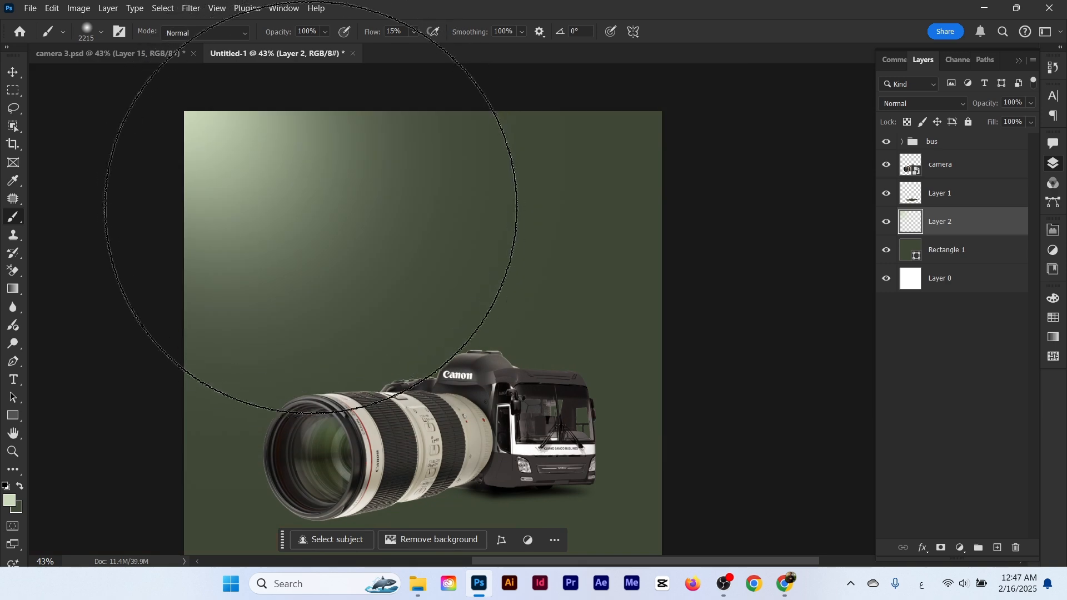
left_click(319, 225)
left_click(352, 274)
left_click(354, 276)
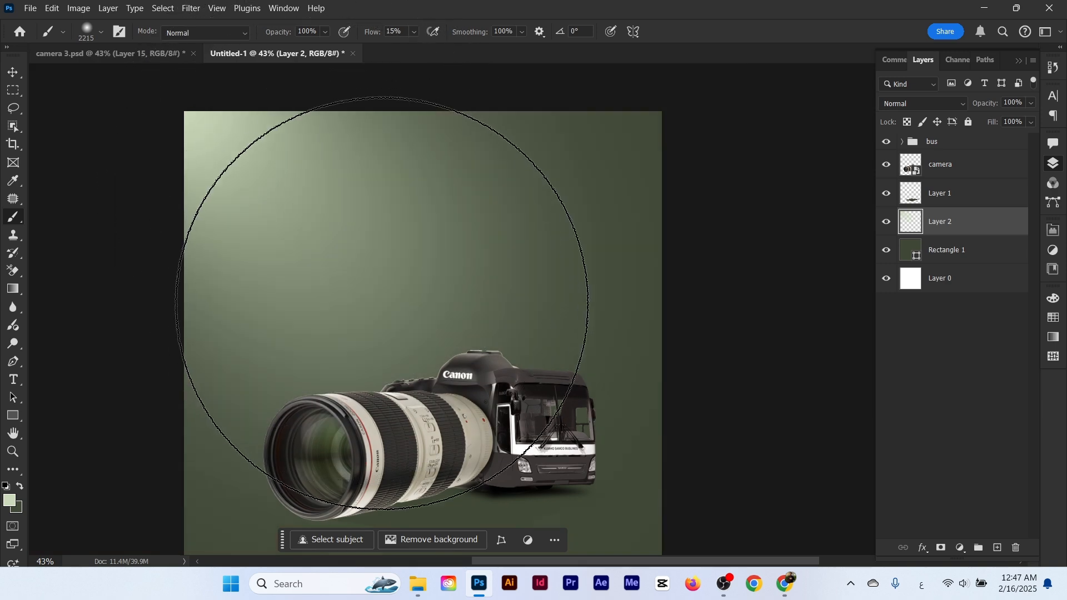
left_click_drag(390, 311, 343, 222)
left_click(358, 254)
left_click(367, 265)
left_click(372, 268)
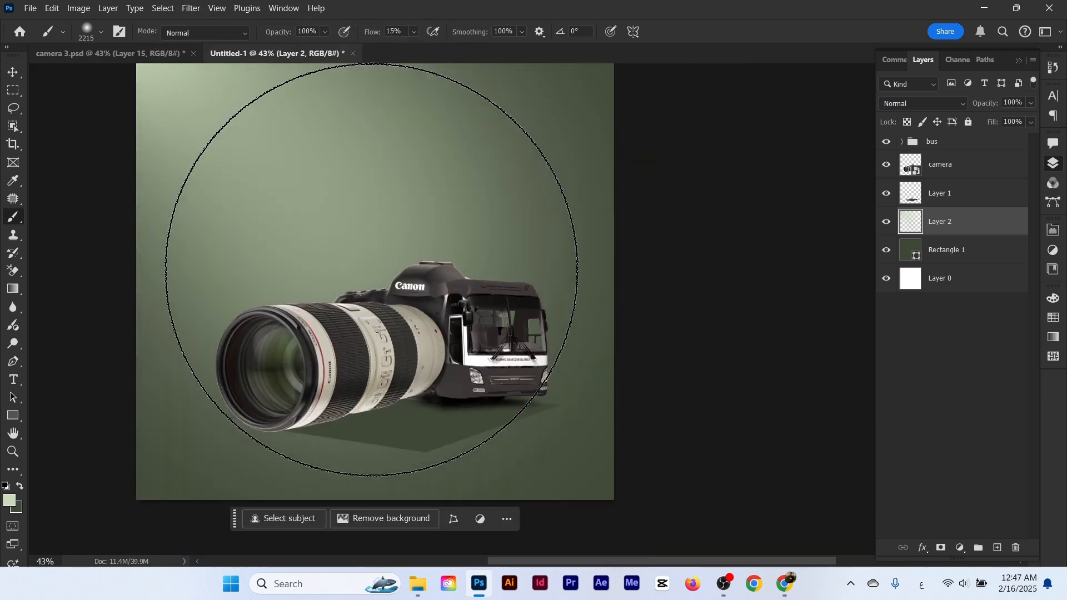
left_click(373, 271)
left_click(385, 280)
left_click(400, 282)
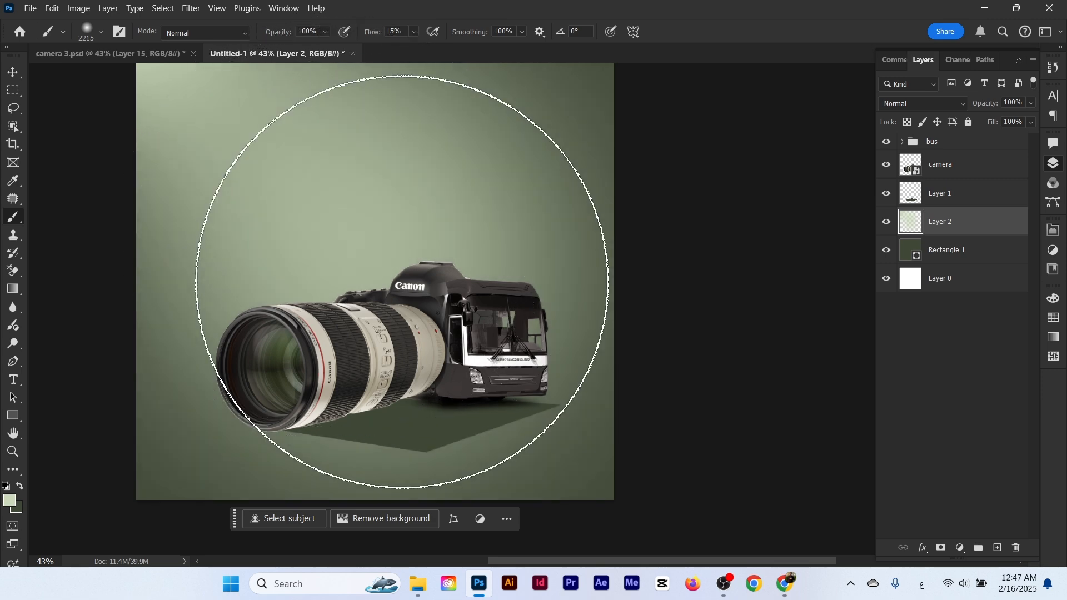
Brighten the background glow on Layer 2 across the canvas and around the camera with more light green strokes at 2215 px and 15% flow
left_click_drag(333, 241, 359, 254)
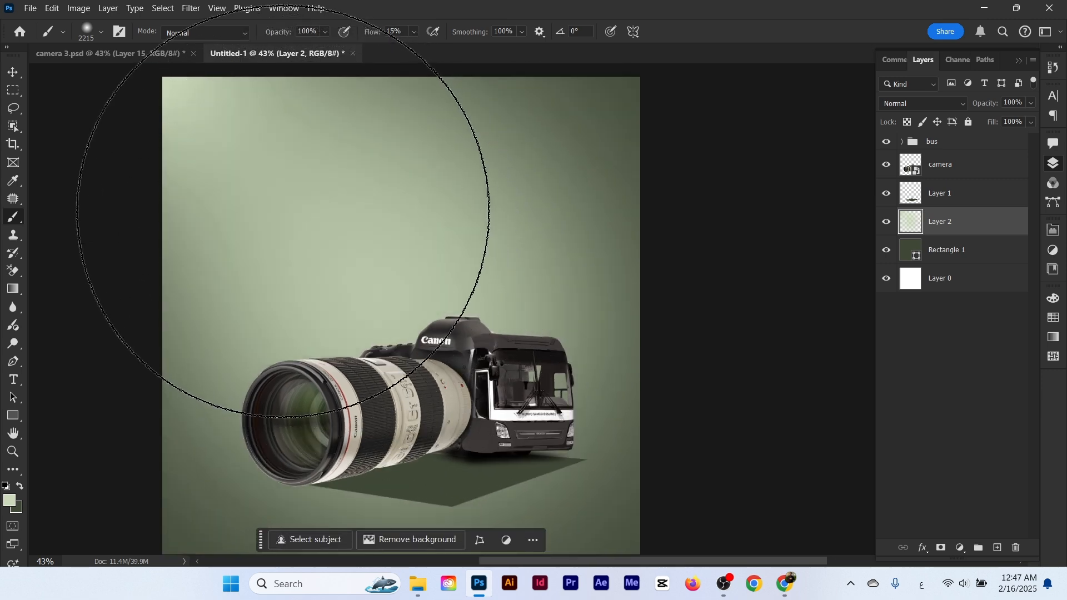
left_click_drag(403, 295, 419, 231)
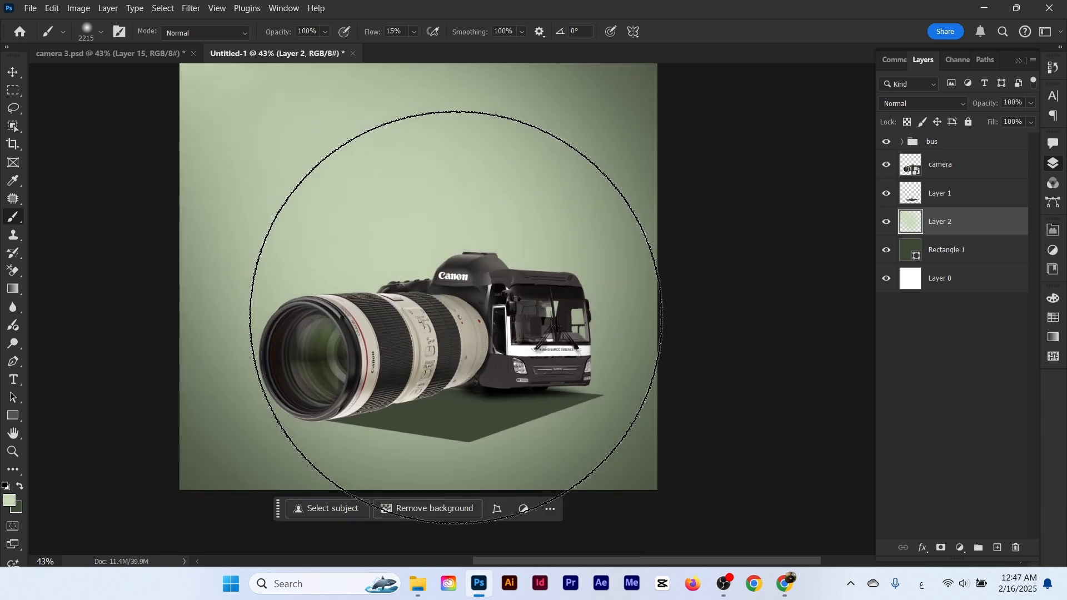
right_click(433, 255, "alt")
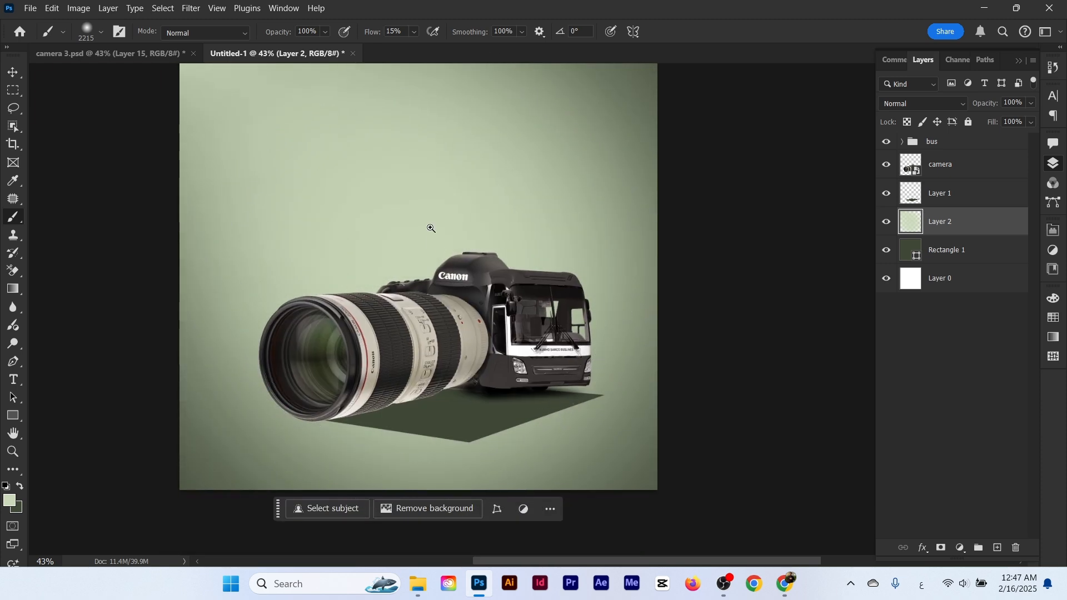
mouse_move(430, 228)
left_mouse_down()
mouse_move(409, 224)
mouse_move(413, 267)
left_mouse_up()
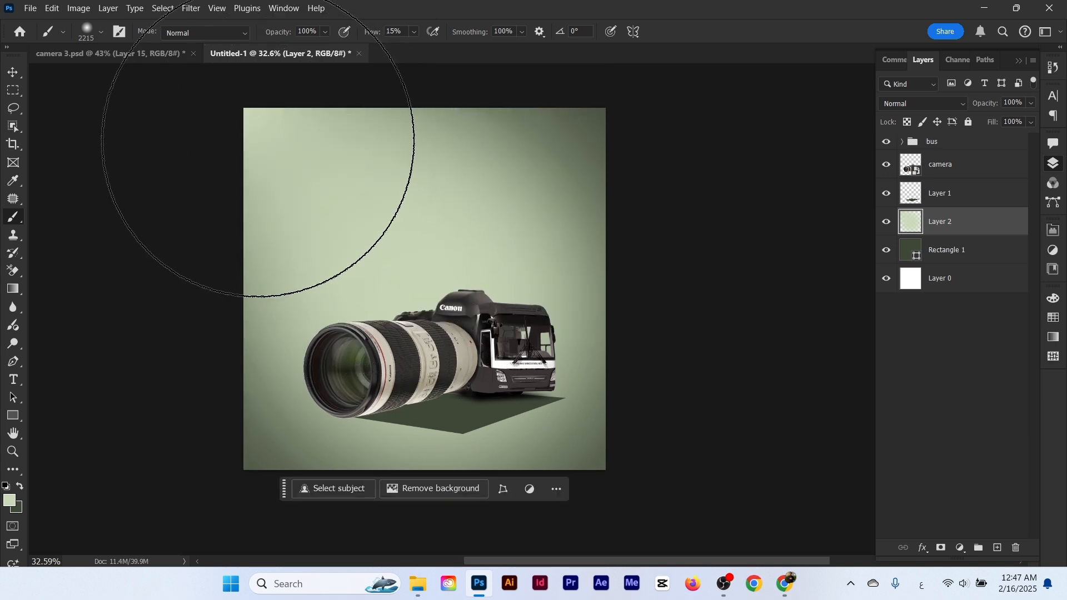
key("ctrl+space")
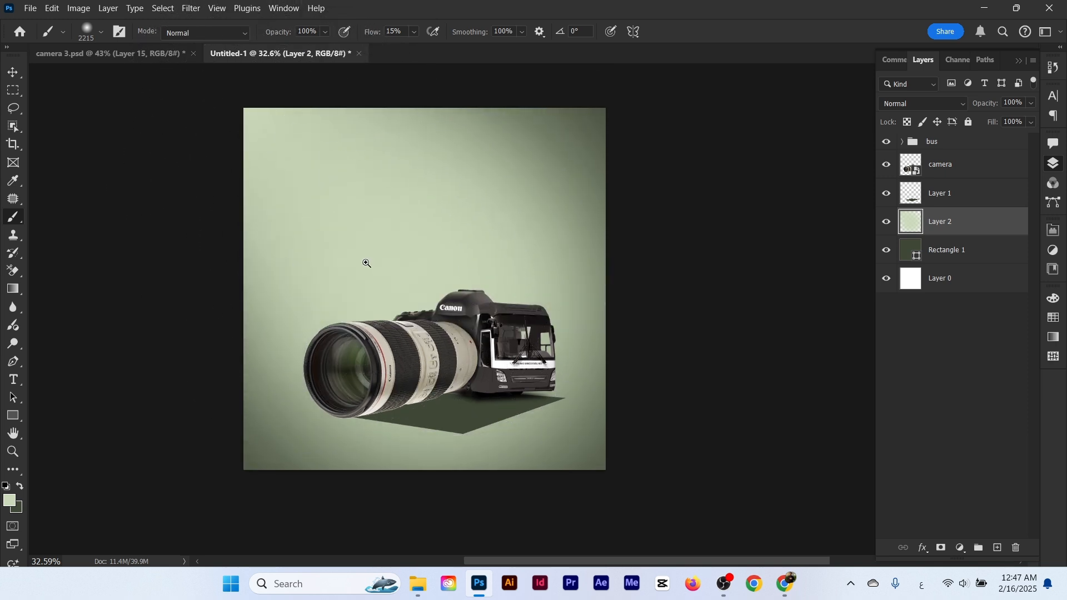
mouse_move(366, 263)
left_mouse_down()
mouse_move(319, 264)
mouse_move(362, 267)
left_mouse_up()
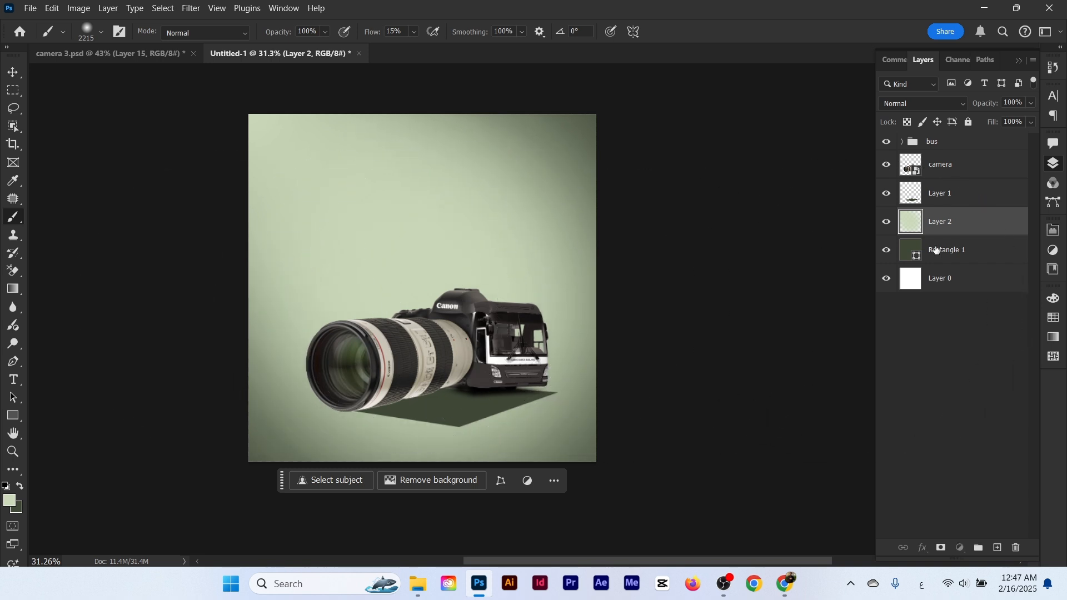
Add an empty layer above Rectangle 1, set the brush colour to #12150e and softly darken the lower background
left_click(937, 250)
left_click(997, 547)
key("x")
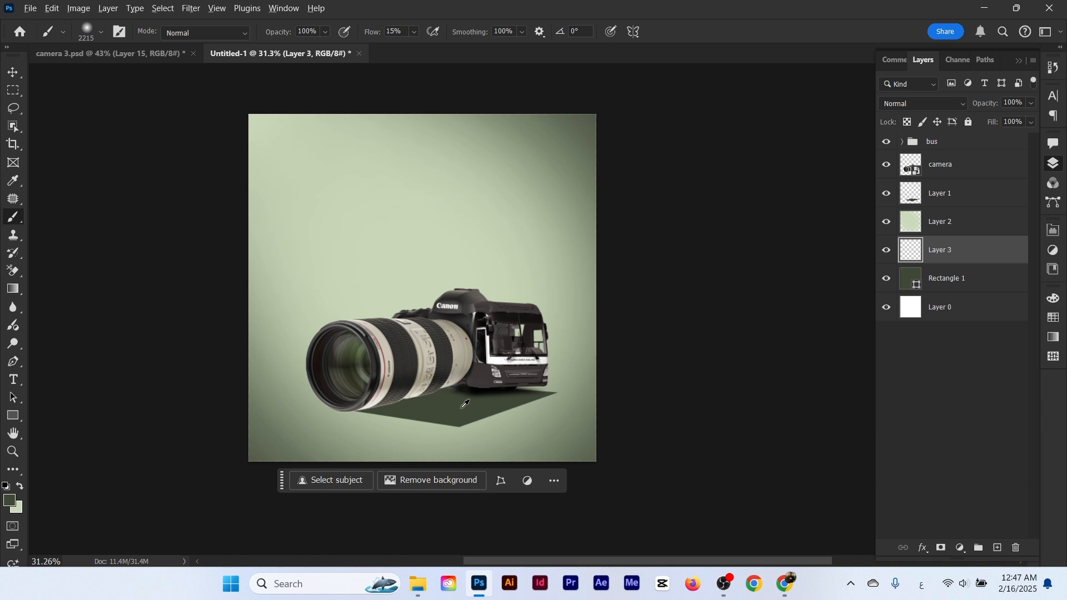
left_click(11, 501)
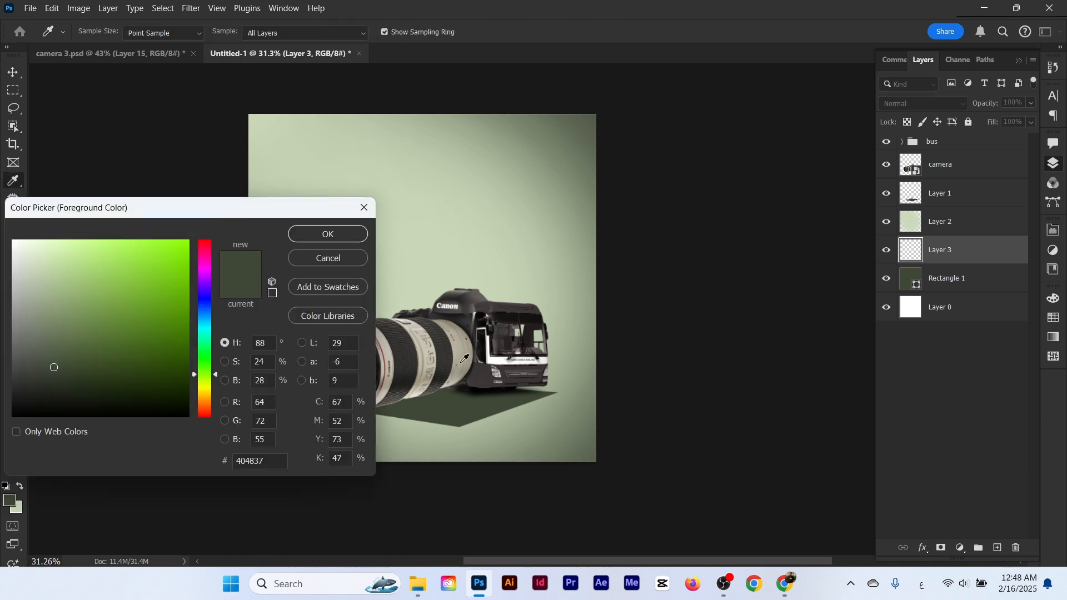
left_click(68, 401)
left_click(328, 234)
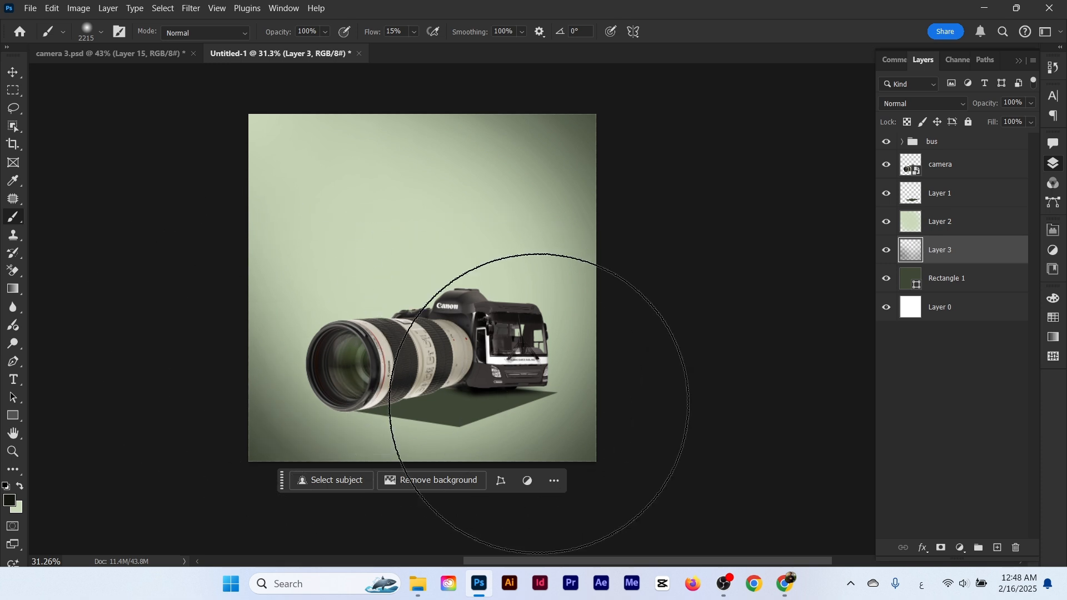
Group Layer 2, Layer 3, Rectangle 1 and Layer 0 and name the group "background"
scroll(471, 252, "down", 2)
scroll(442, 252, "up", 3)
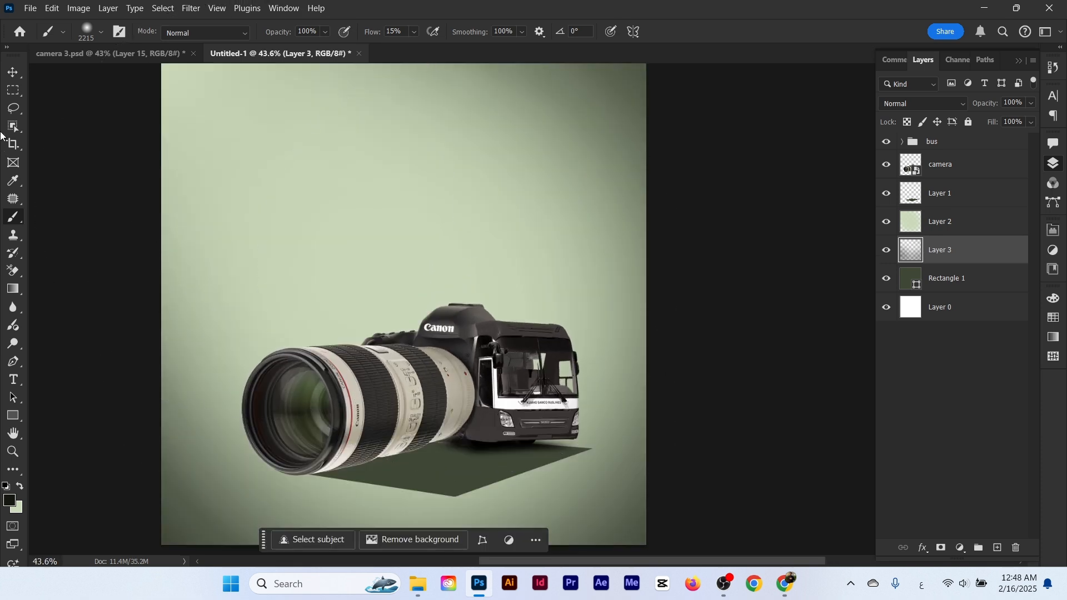
left_click(13, 76)
scroll(486, 427, "up", 2)
left_click_drag(444, 489, 541, 421)
left_click(542, 421)
left_click(939, 281)
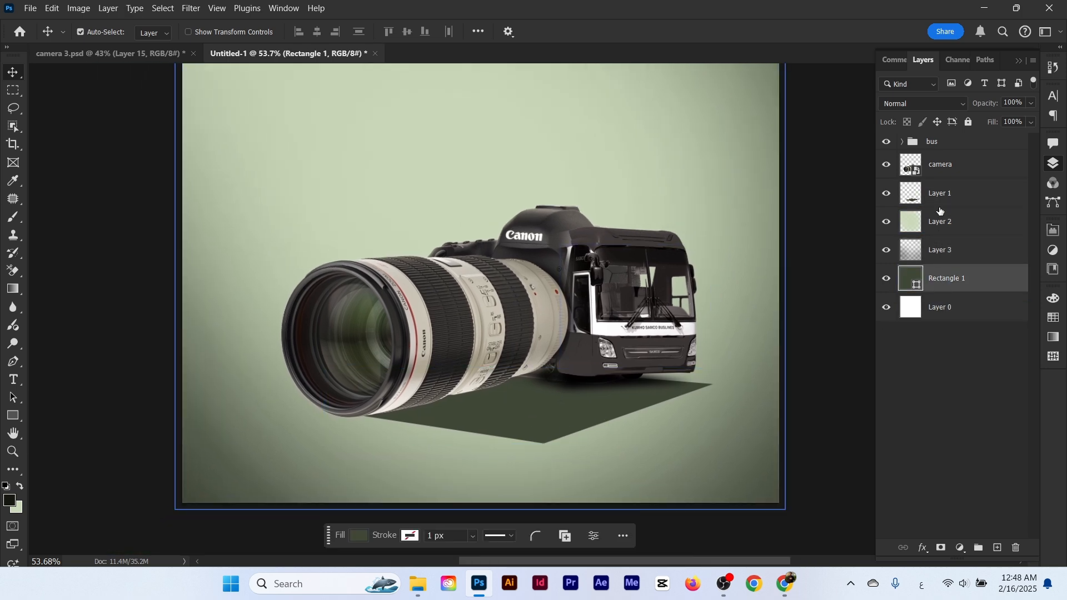
left_click(938, 204)
left_click(940, 222)
left_click(945, 279, "shift")
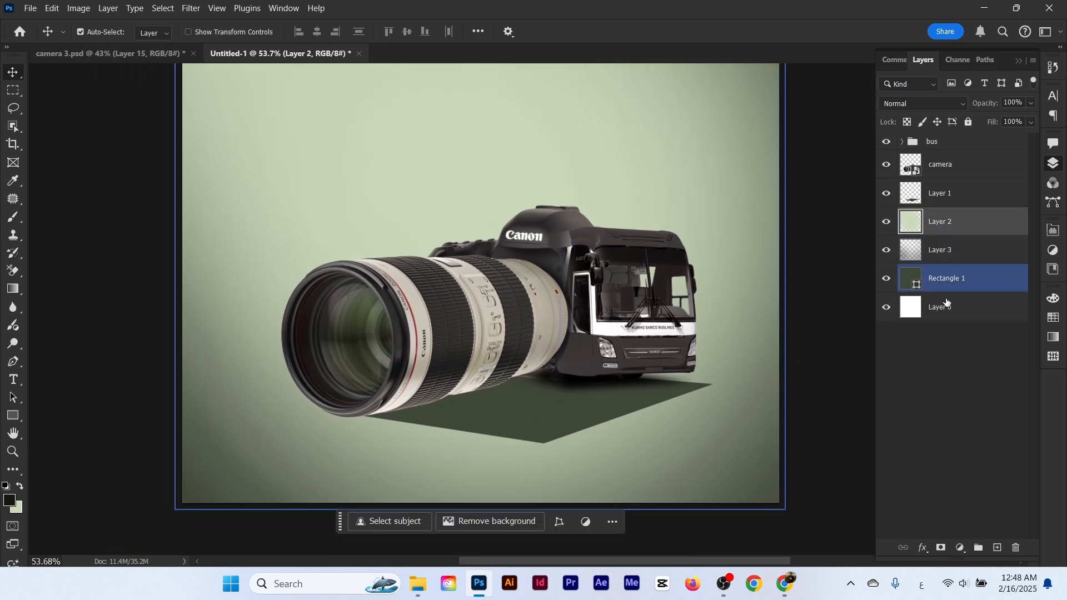
left_click(948, 310, "shift")
key("ctrl+g")
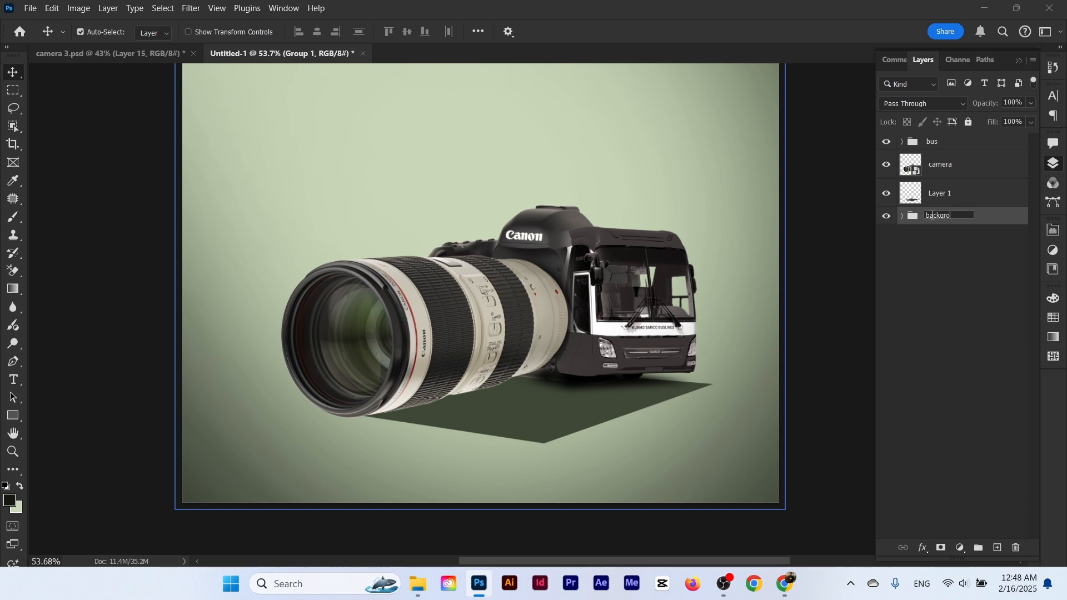
Delete Layer 1, the flat dark green ground shadow under the camera and bus
left_click(914, 176)
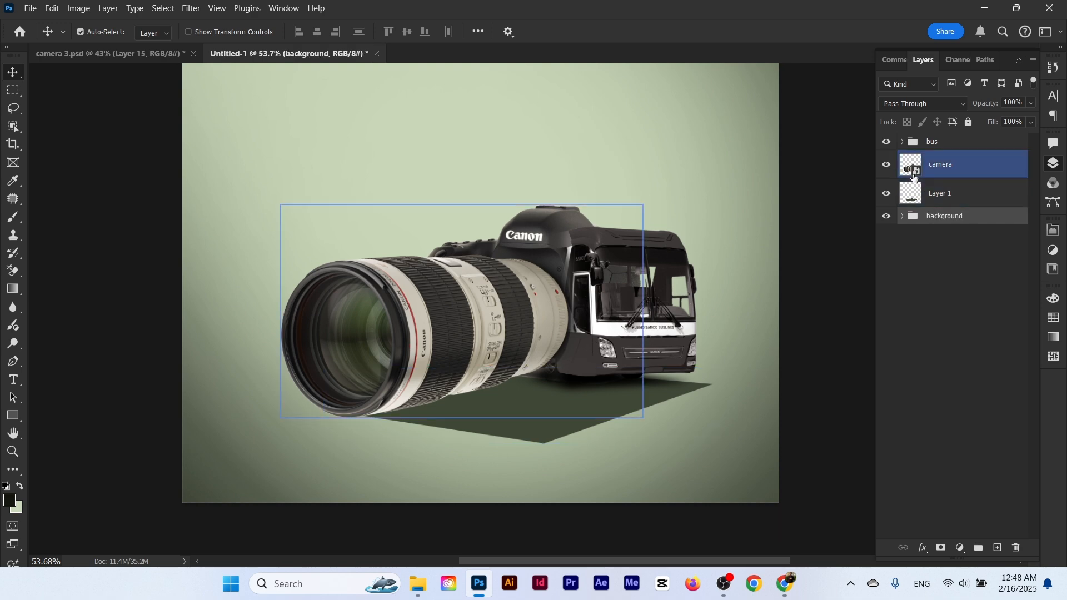
left_click(943, 200)
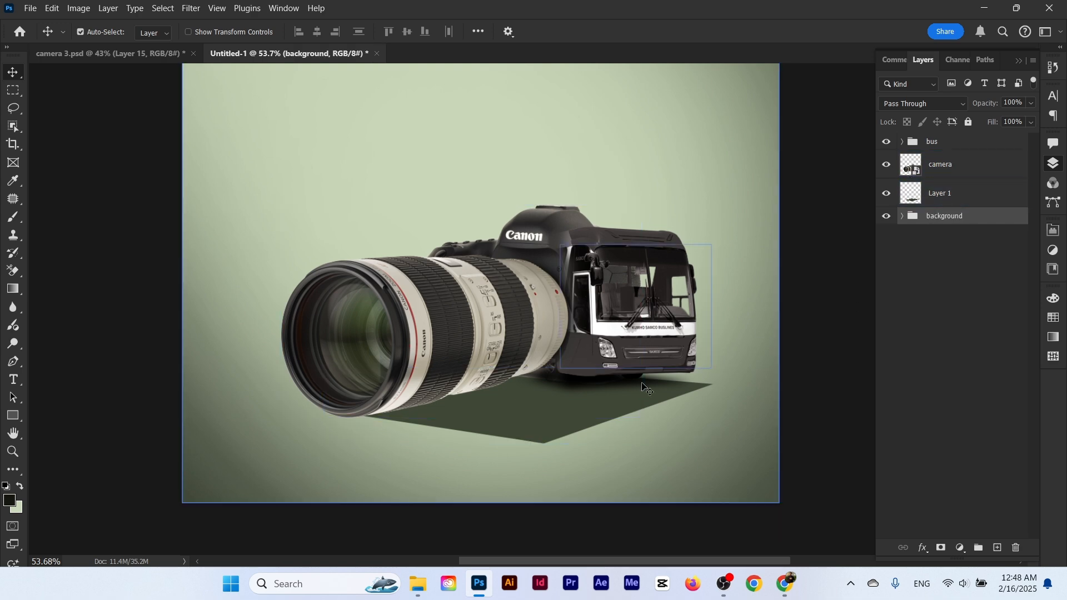
left_click_drag(577, 419, 630, 437)
key("ctrl+z")
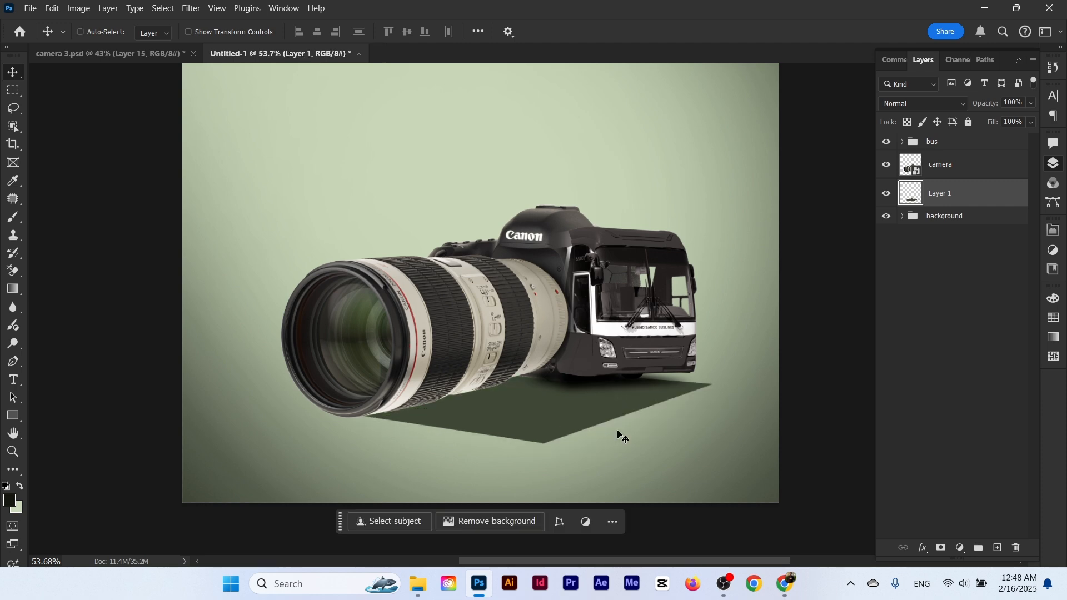
key("Delete")
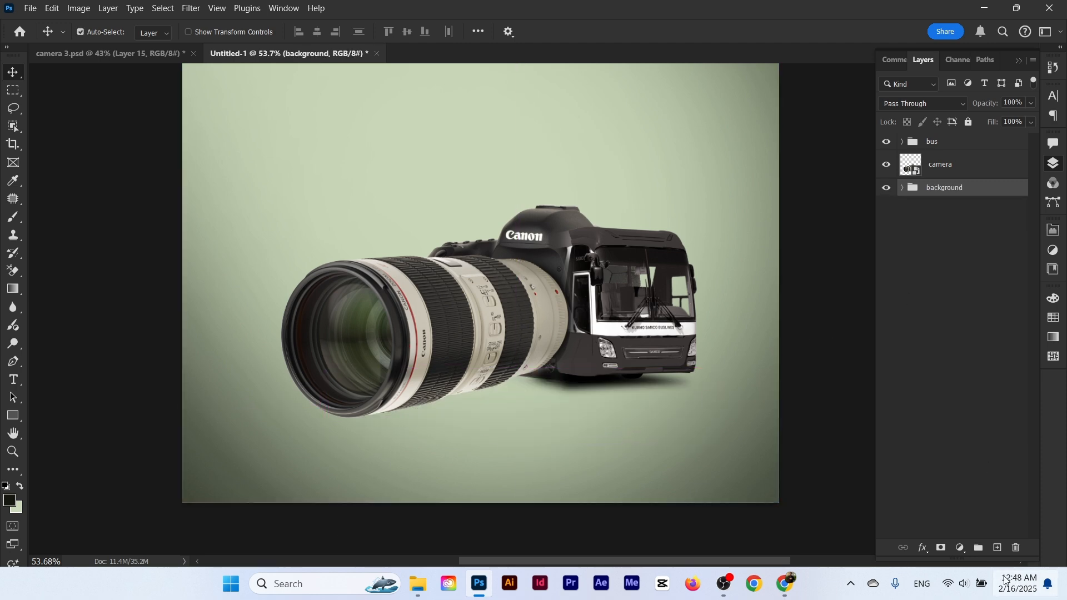
On a new layer above the background group, outline a ground shadow below the camera with the Pen tool and fill it with #12150e
left_click(997, 548)
key("p")
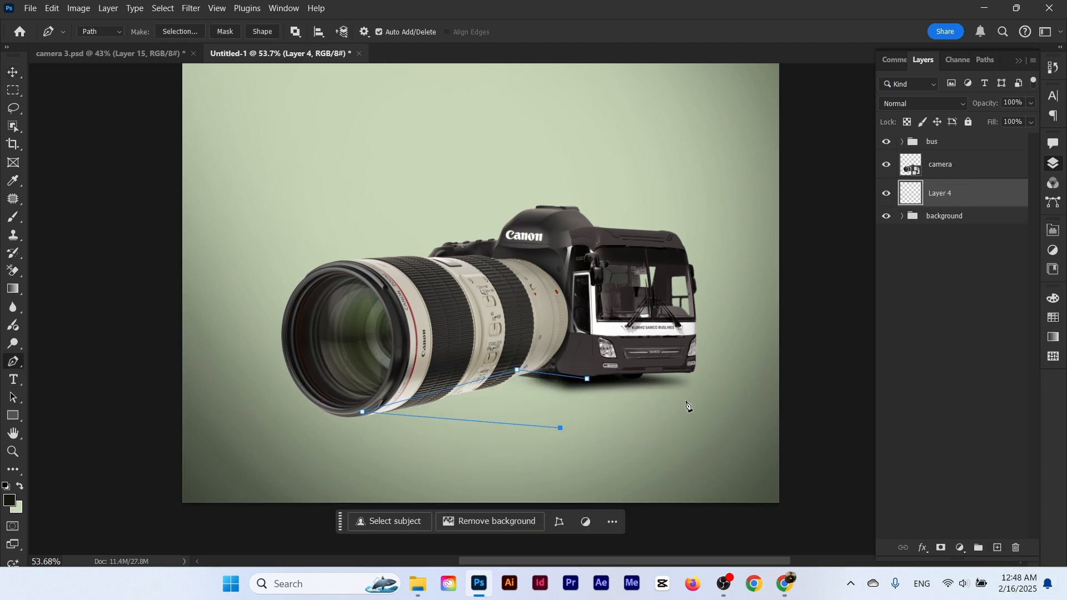
left_click_drag(557, 429, 539, 448)
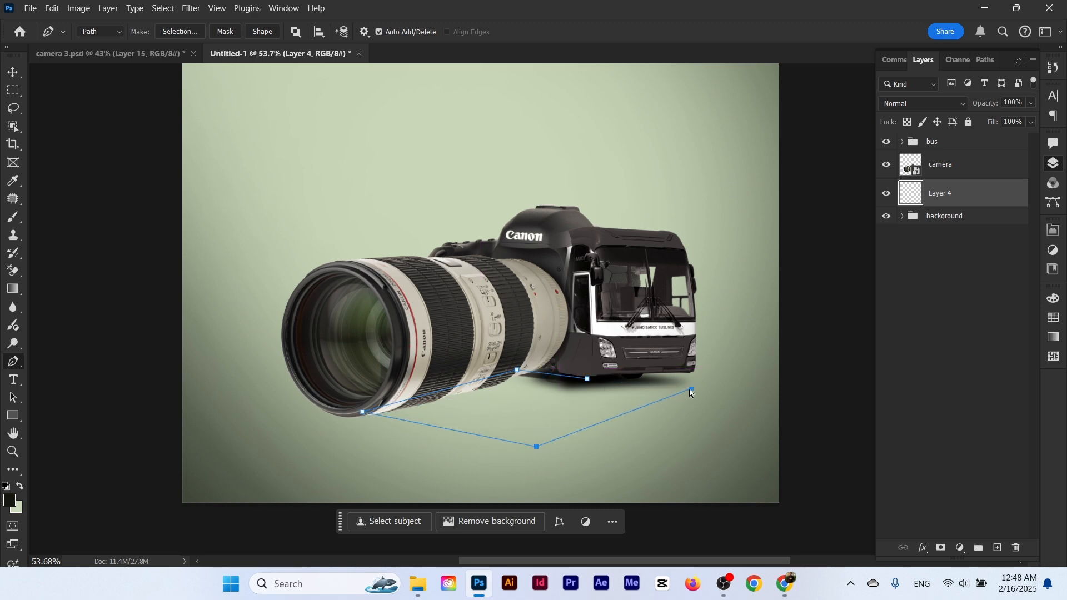
key("ctrl+Return")
key("alt+BackSpace")
scroll(846, 271, "down", 3)
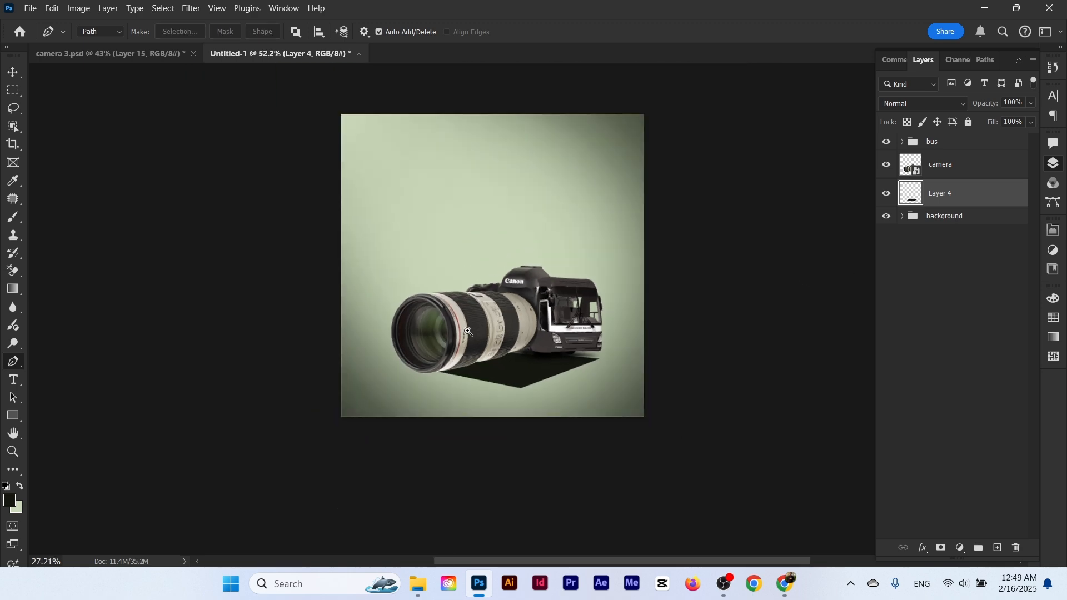
scroll(221, 196, "up", 1)
key("ctrl+d")
Apply a Gaussian Blur with a 12.5 px radius to the new ground shadow on Layer 4
left_click(13, 73)
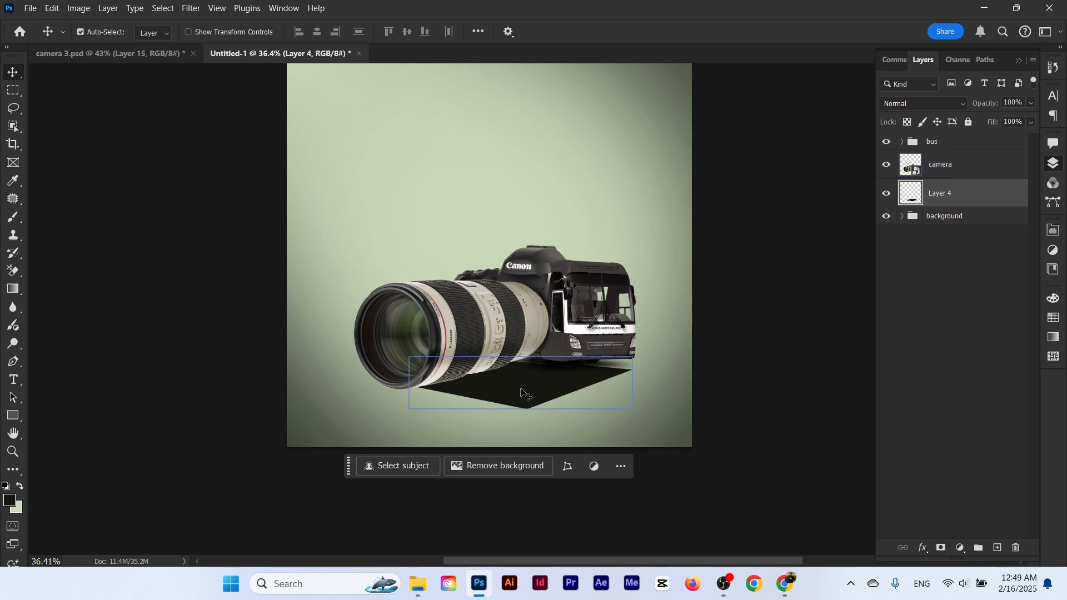
left_click(191, 8)
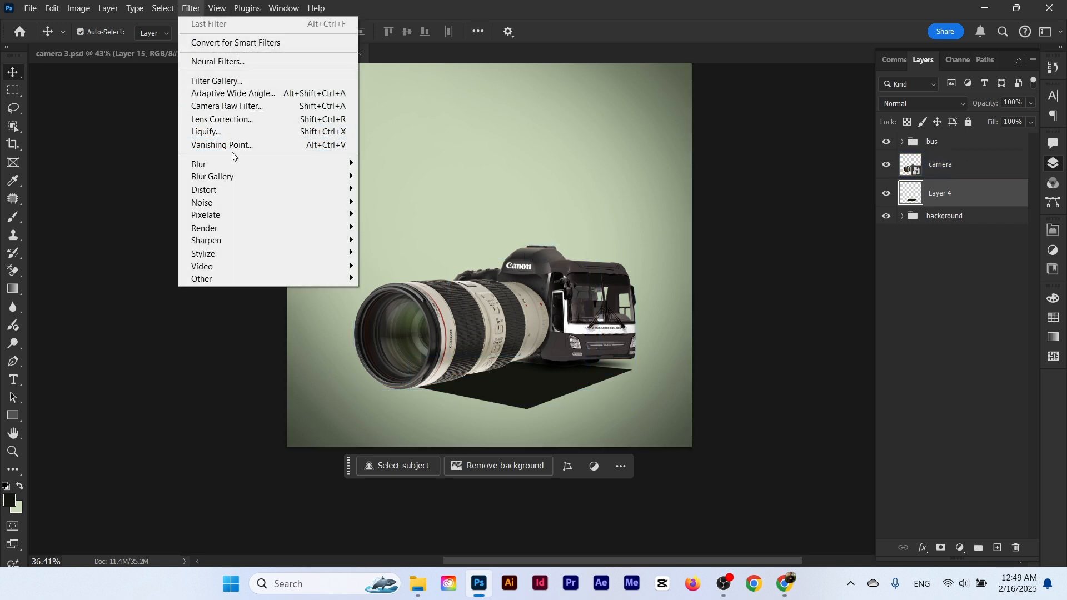
mouse_move(231, 162)
left_click(400, 215)
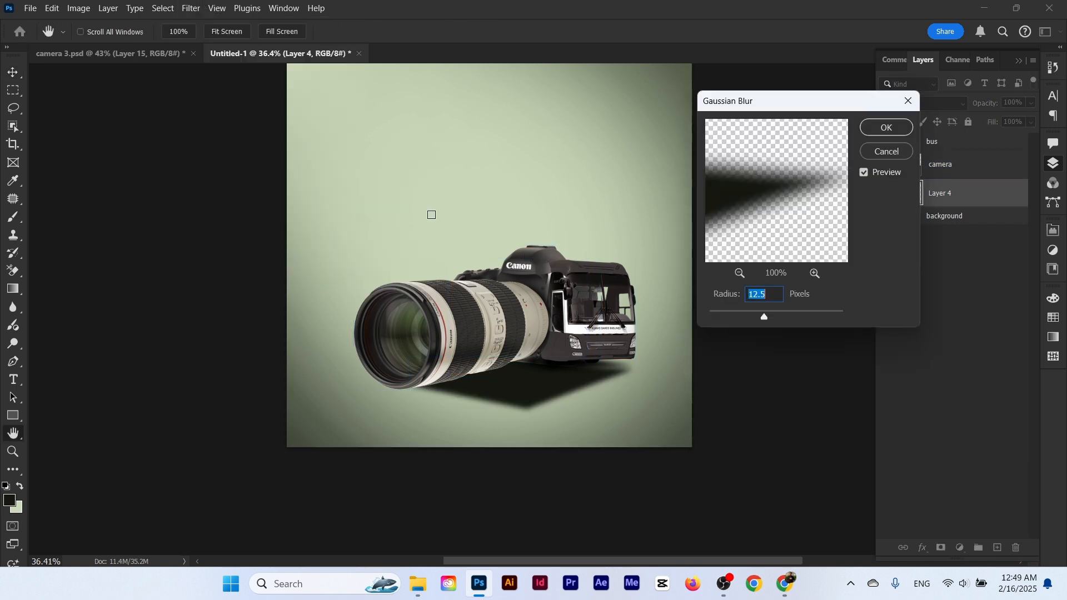
left_click(887, 128)
Add a mask to Layer 4 and fade the shadow's front edge with a soft black brush at 37% flow, using 1055 px and 649 px sizes
left_click(943, 547)
left_click(14, 217)
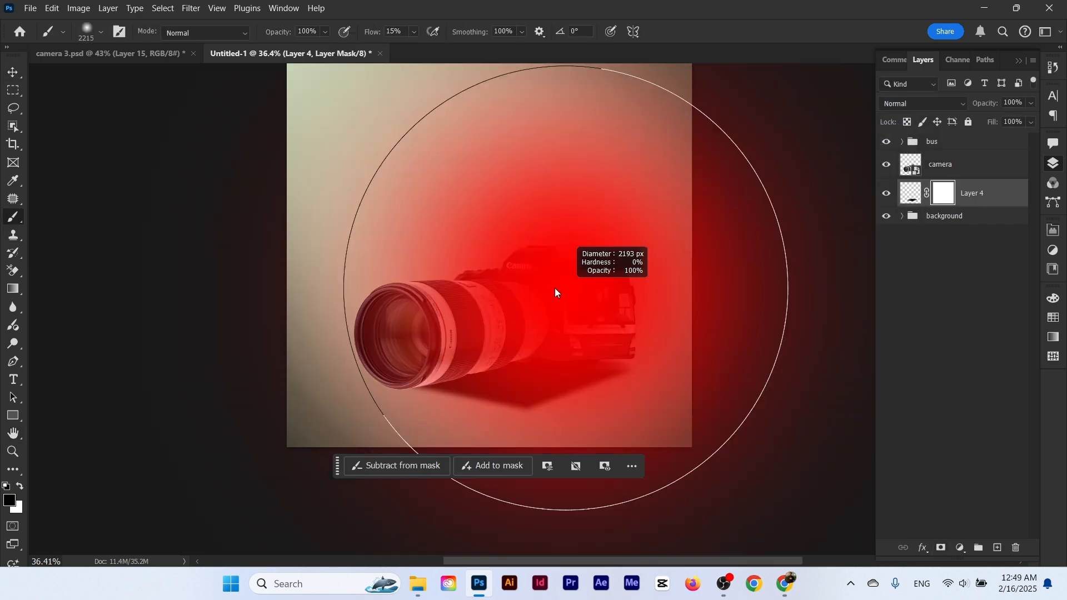
left_click_drag(338, 466, 223, 525)
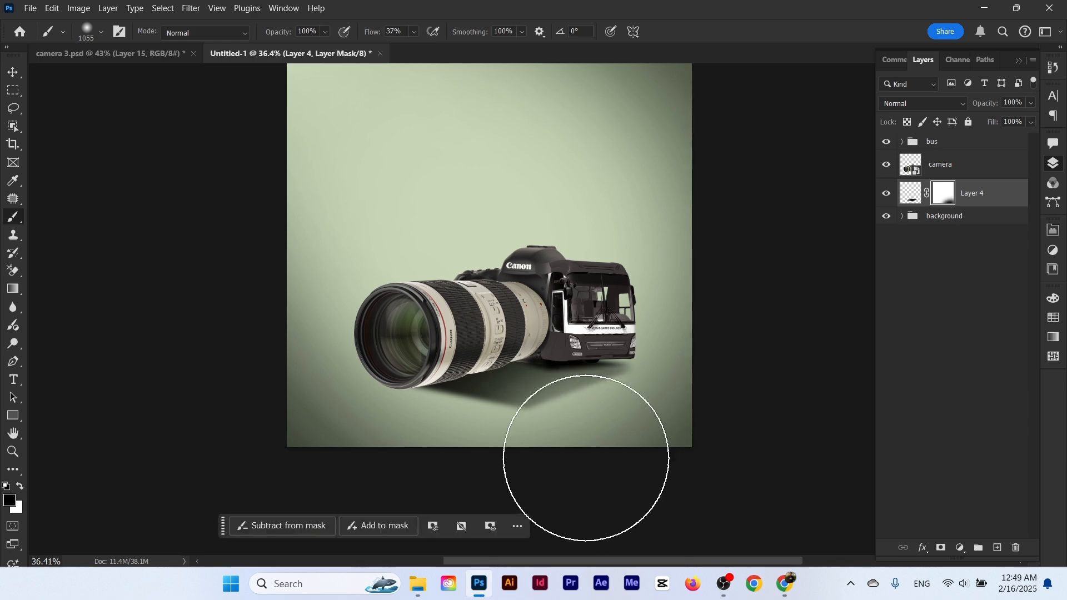
scroll(551, 447, "up", 5)
left_click_drag(700, 365, 411, 453)
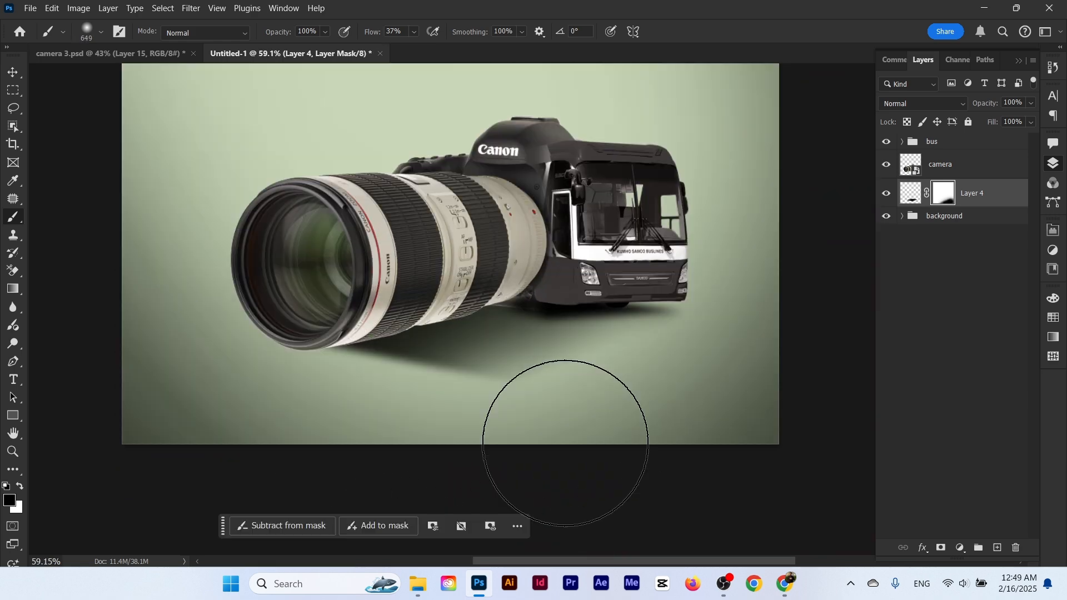
Add a layer clipped to the camera and shade the underside of the lens and body with a soft dark 441 px brush
key("alt+bracketright")
key("ctrl+alt+shift+n")
key("ctrl+alt+g")
left_click_drag(489, 256, 441, 256)
mouse_move(498, 336)
left_mouse_down()
mouse_move(497, 350)
mouse_move(443, 381)
mouse_move(385, 381)
mouse_move(471, 381)
mouse_move(547, 354)
mouse_move(512, 364)
left_mouse_up()
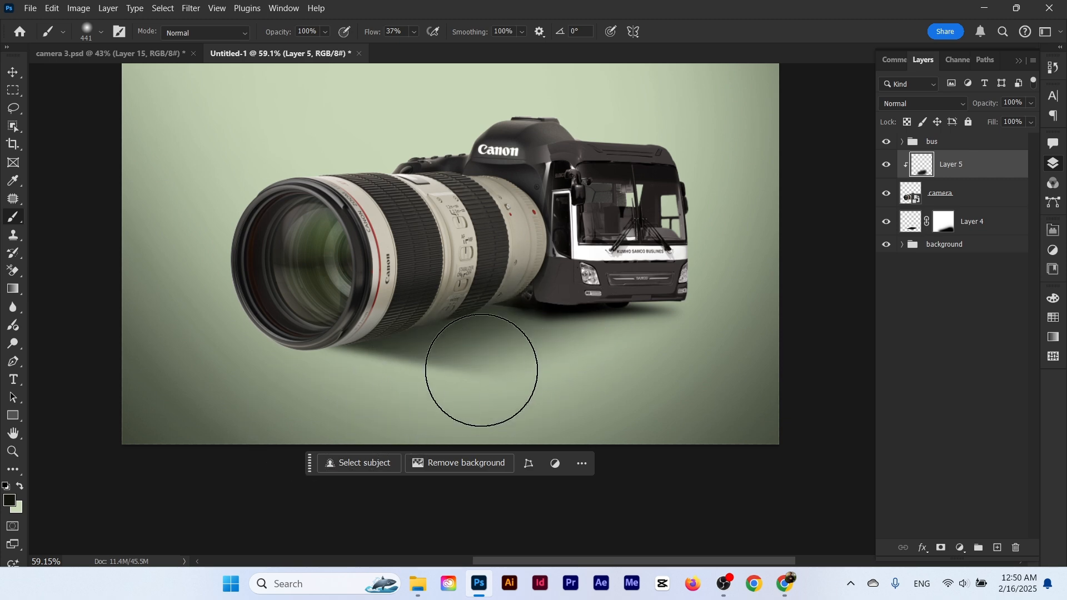
left_click_drag(547, 264, 523, 336)
left_click_drag(427, 349, 432, 269)
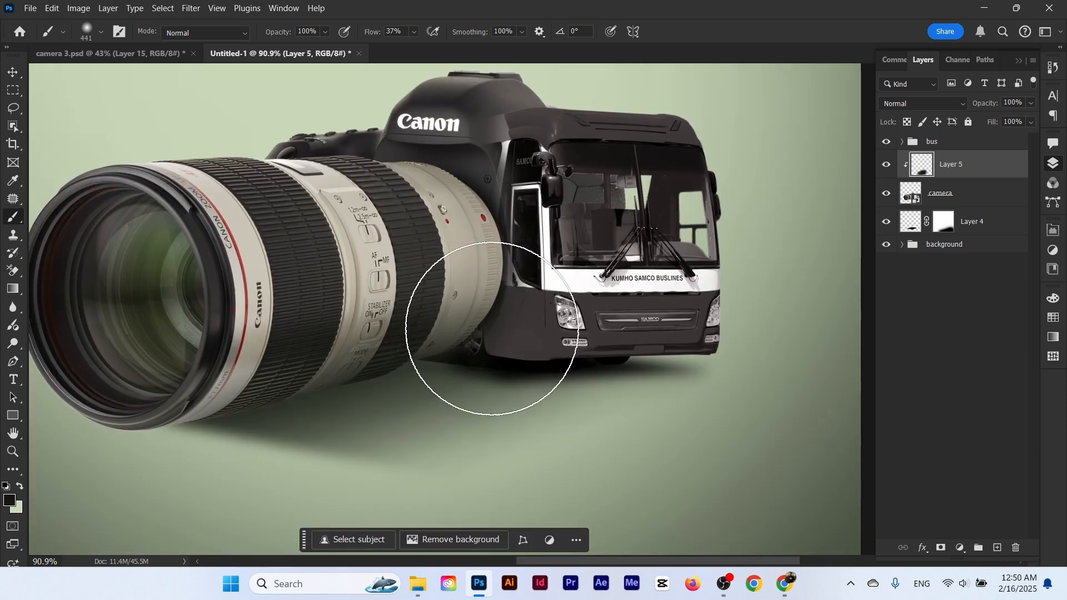
Add a clipped layer above Color Balance 1 in the bus group and shade the bus's lower edge with the soft #12150e brush
key("alt+bracketright")
key("alt+bracketright")
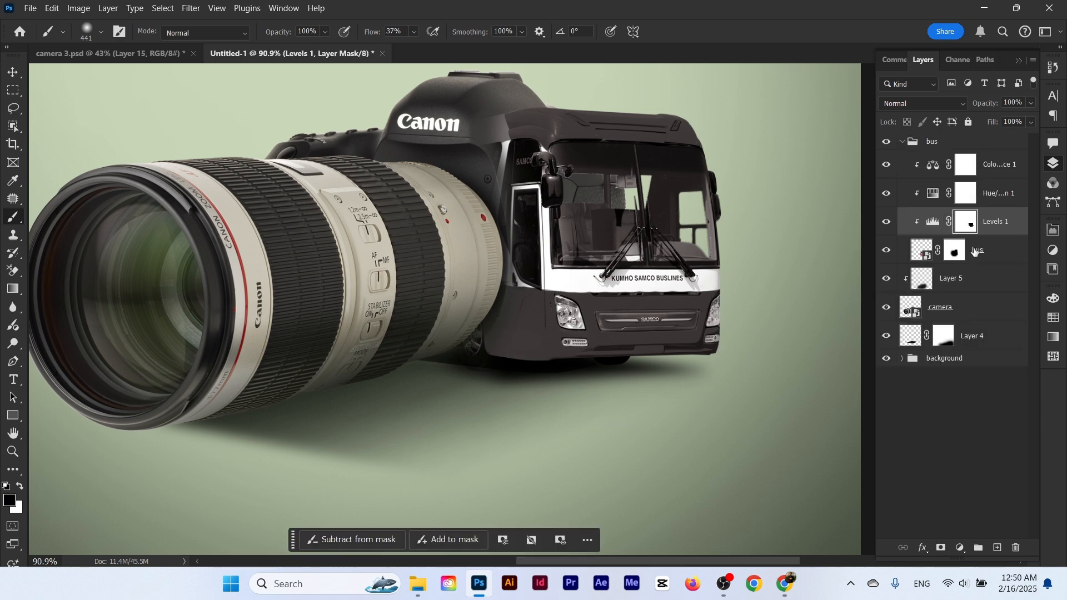
left_click(1019, 170)
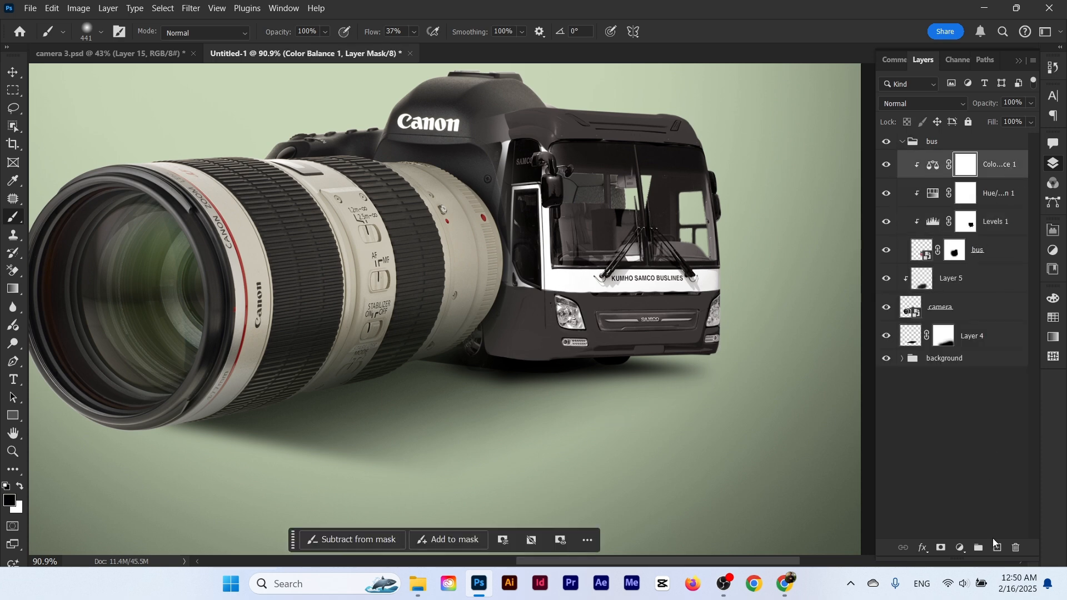
left_click(997, 546)
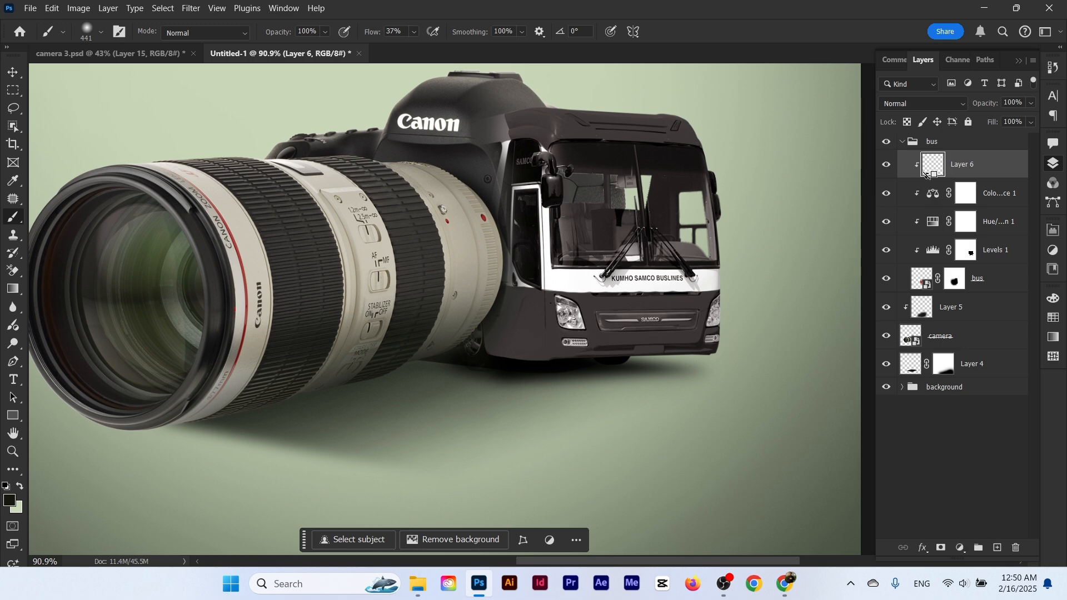
left_click(10, 501)
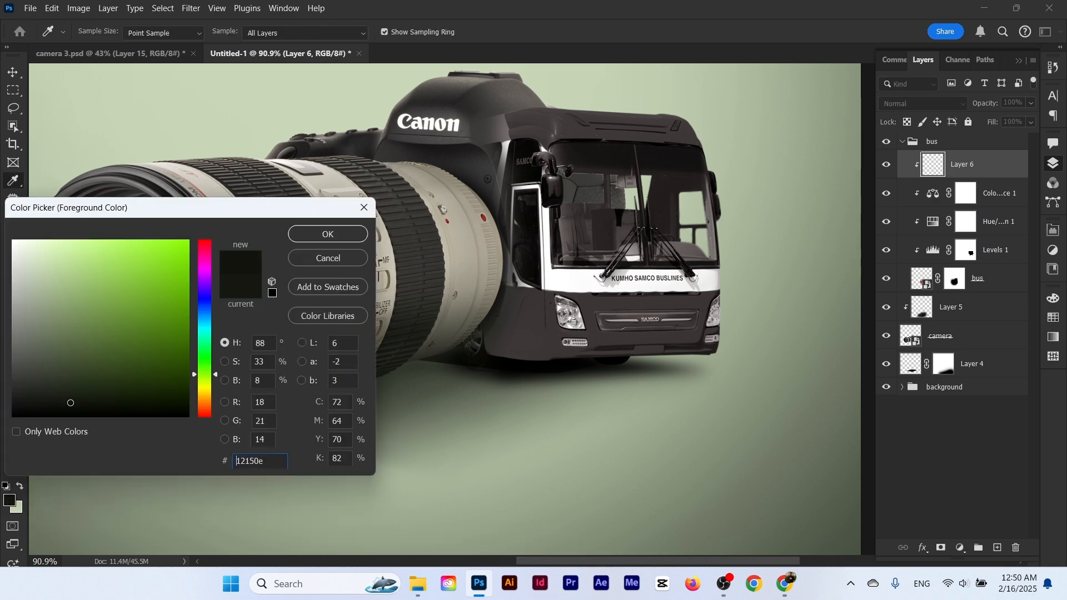
left_click(327, 240)
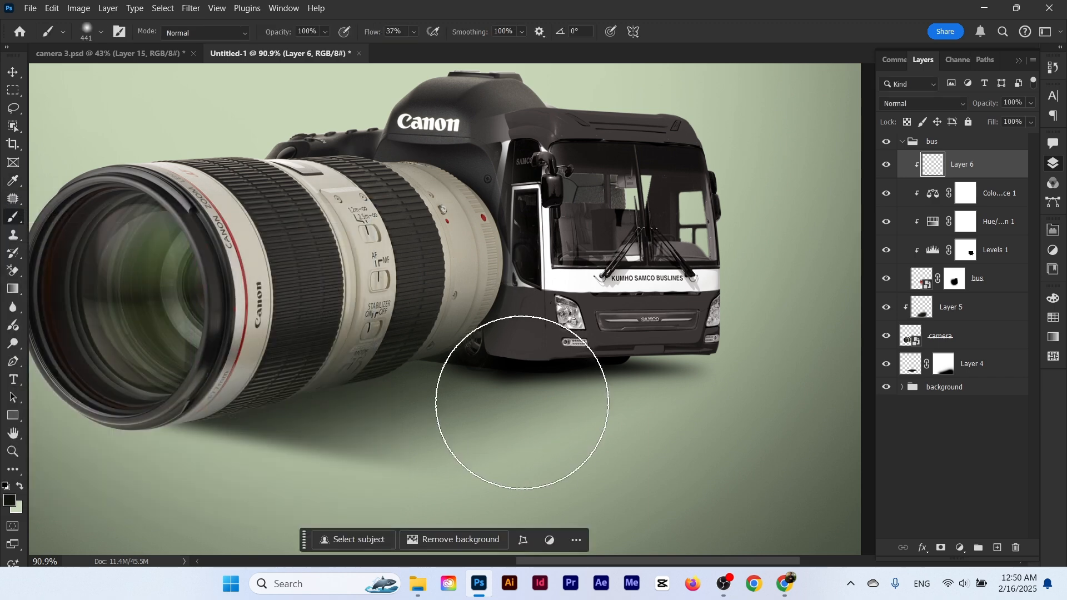
left_click_drag(485, 418, 547, 429)
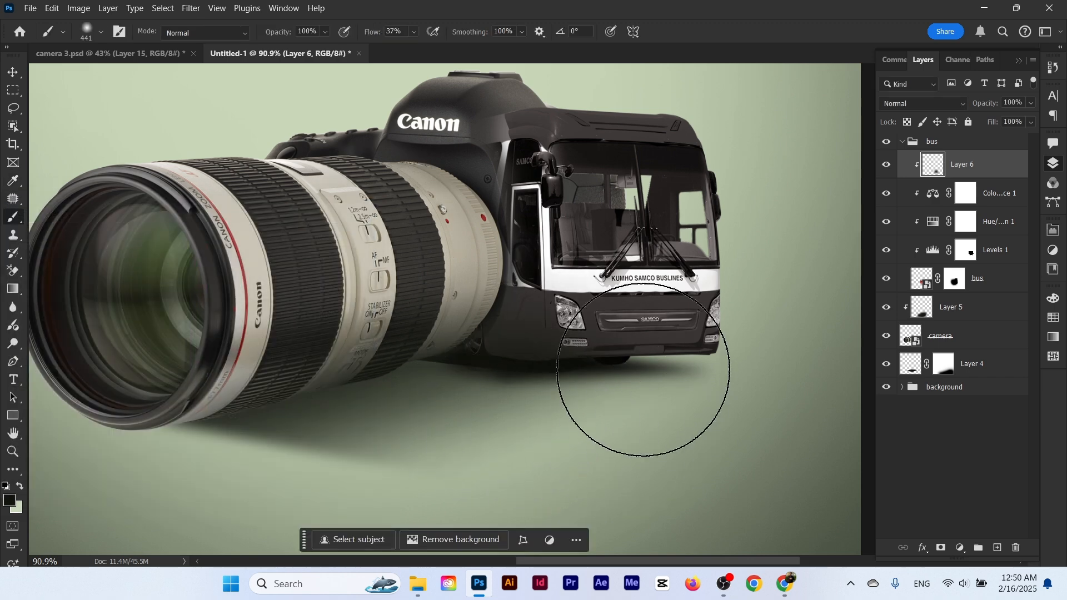
left_click_drag(658, 337, 627, 339)
mouse_move(605, 415)
left_mouse_down()
mouse_move(648, 414)
mouse_move(566, 407)
mouse_move(680, 422)
mouse_move(648, 428)
mouse_move(717, 414)
left_mouse_up()
Add a new layer directly above Layer 4 and set the foreground colour to dark green #181c13
left_click(978, 369)
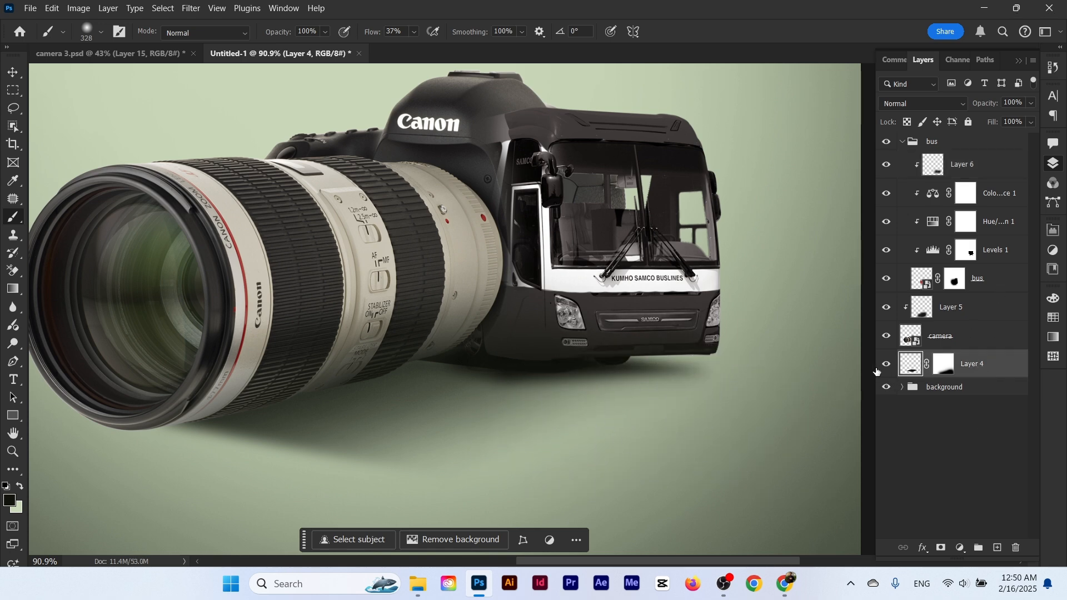
left_click(887, 365)
left_click(887, 365)
left_click(998, 547)
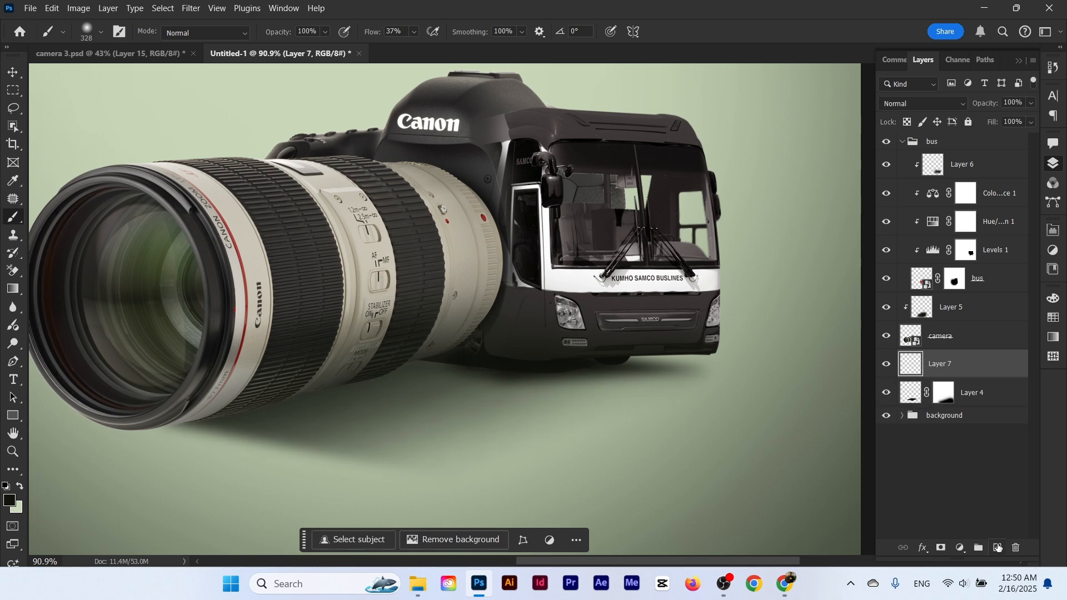
left_click(9, 500)
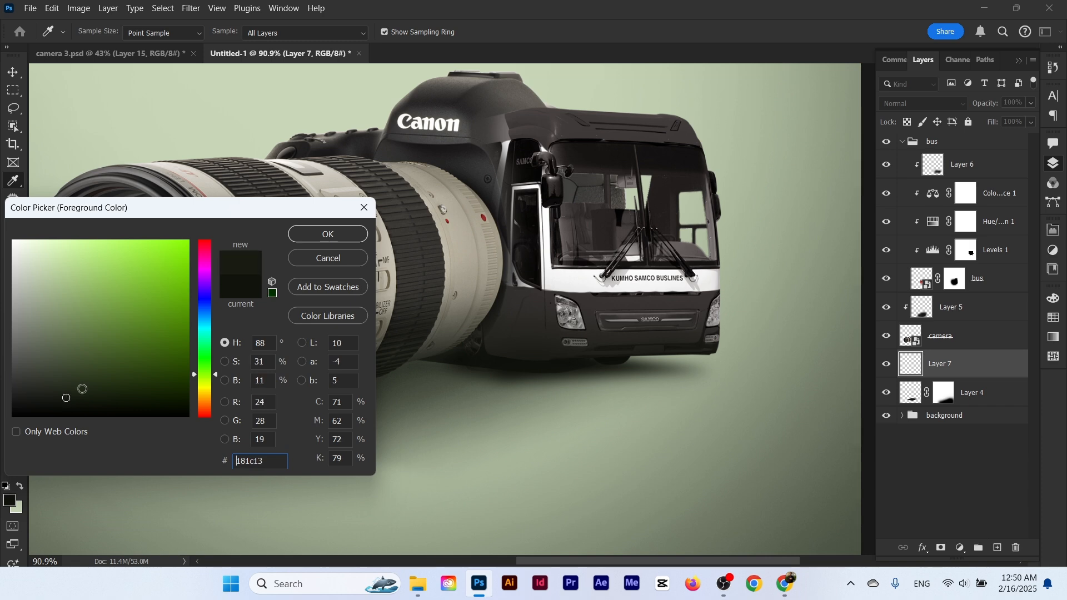
left_click(310, 235)
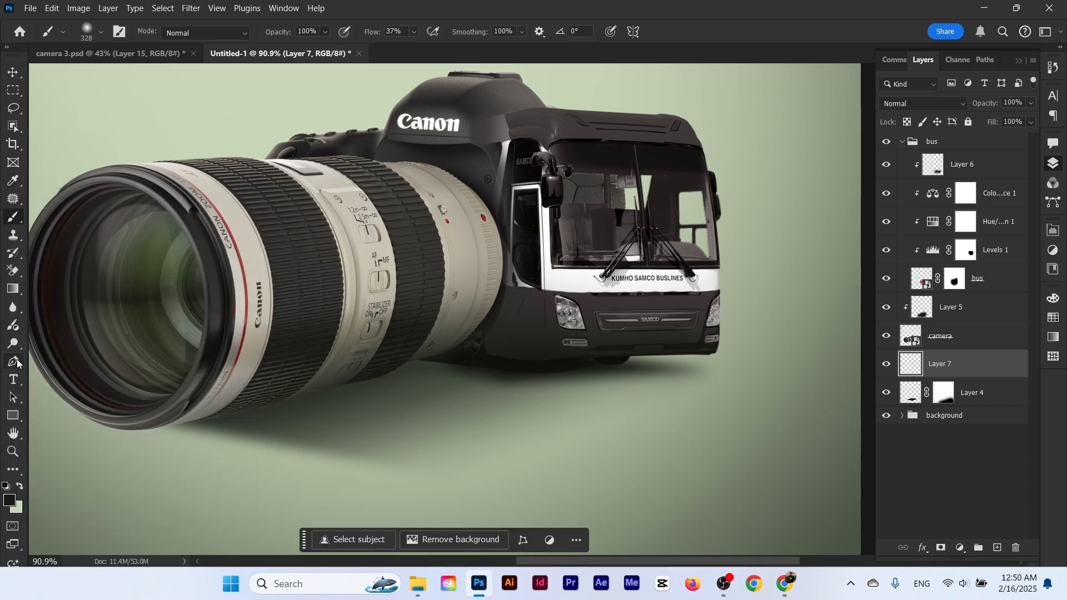
Draw a closed Pen path on the ground from beneath the bus past the canvas's side edge, convert it to a selection and fill it dark
left_click(15, 361)
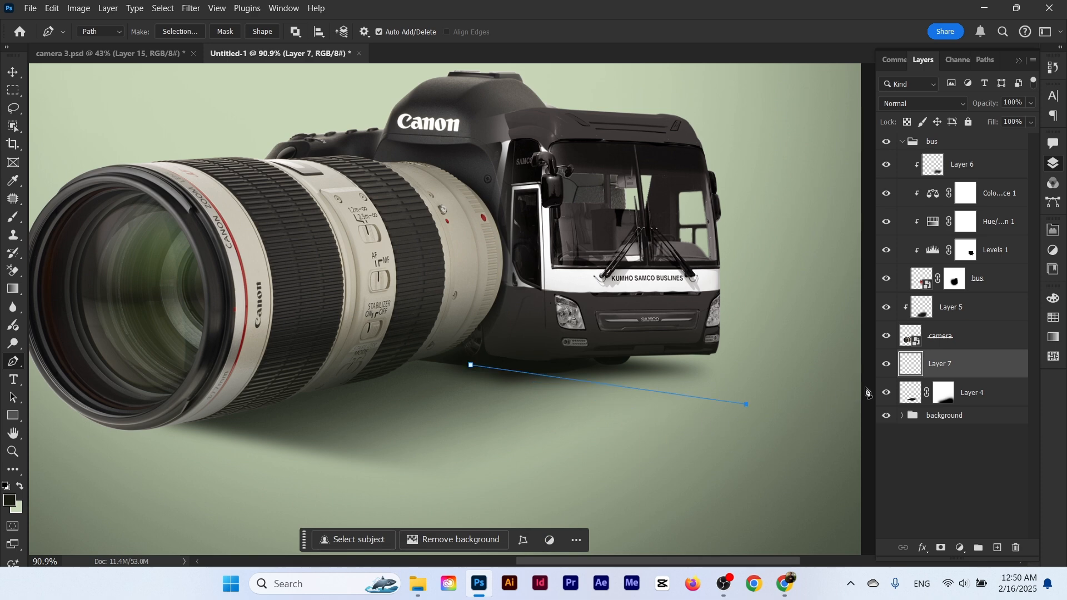
left_click_drag(866, 393, 751, 362)
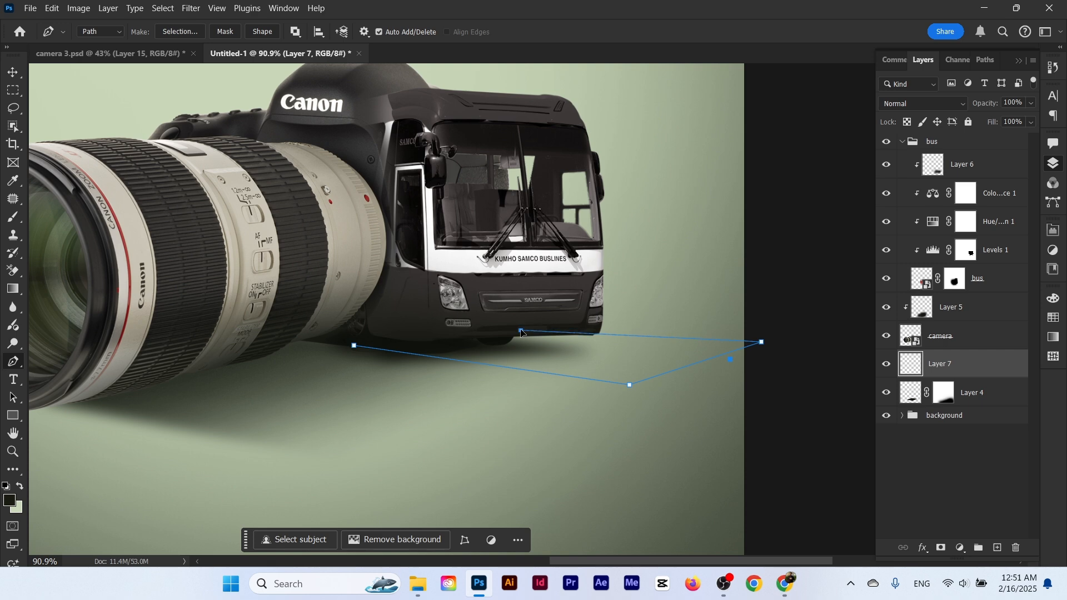
key("ctrl+Return")
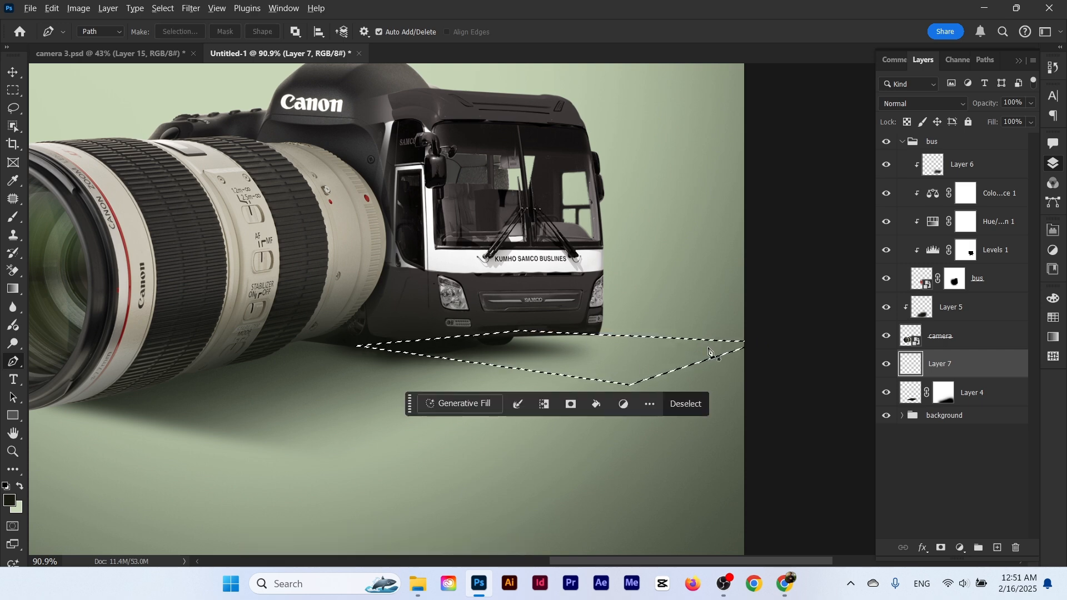
key("alt+BackSpace")
key("ctrl+d")
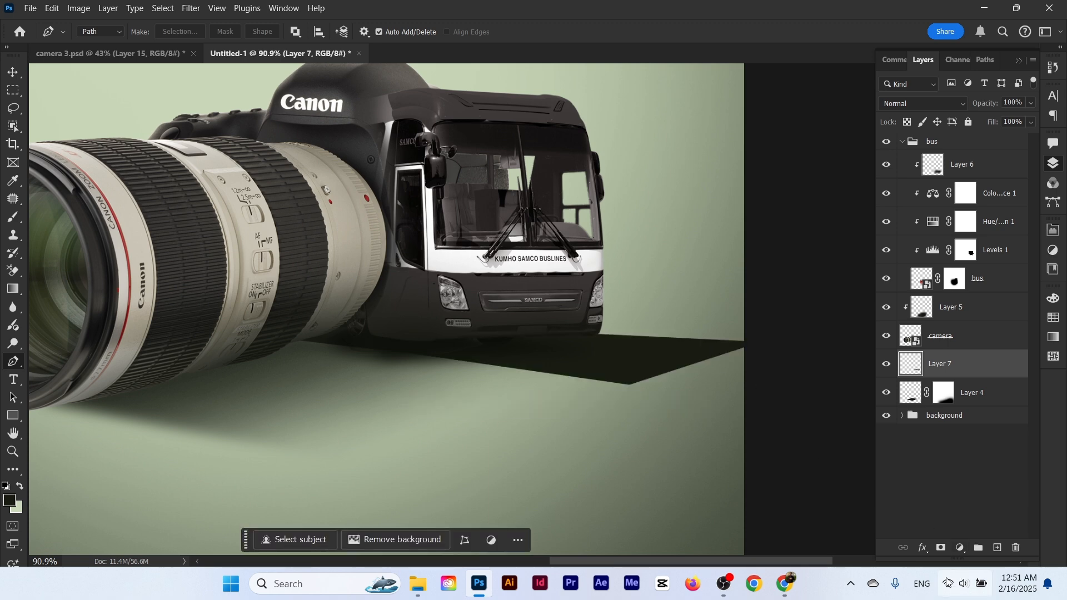
Add a mask to Layer 7 and fade the outer end of the cast shadow with a soft 328 px black brush
left_click(941, 549)
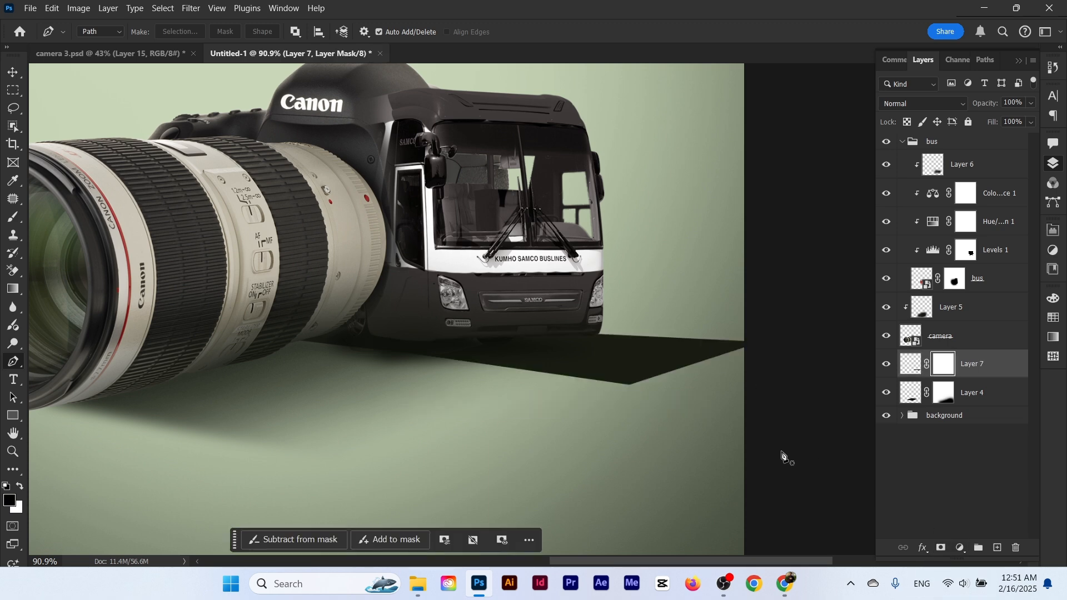
left_click(15, 225)
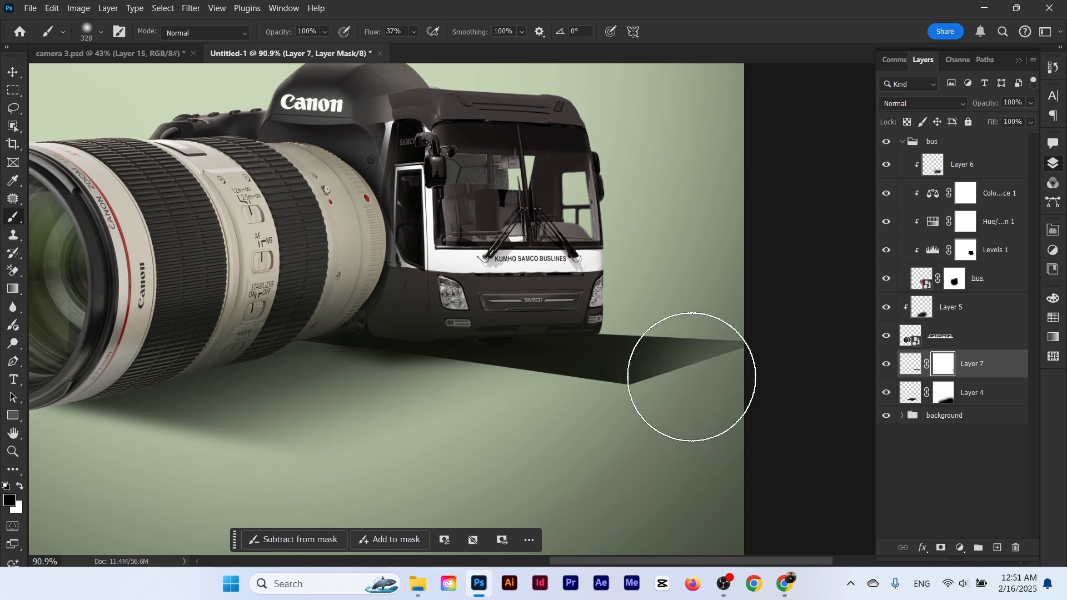
mouse_move(691, 377)
left_mouse_down()
mouse_move(604, 390)
mouse_move(703, 384)
mouse_move(669, 411)
mouse_move(702, 416)
mouse_move(689, 436)
mouse_move(628, 450)
left_mouse_up()
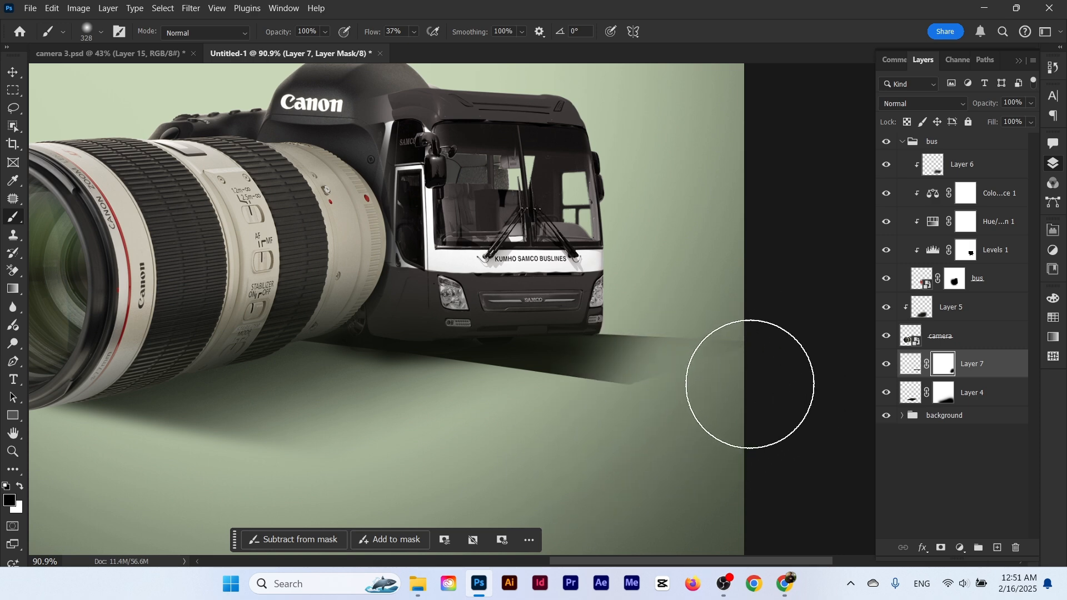
Apply a Gaussian Blur with a 12.5 px radius to the cast shadow on Layer 7
left_click(910, 363)
left_click(191, 9)
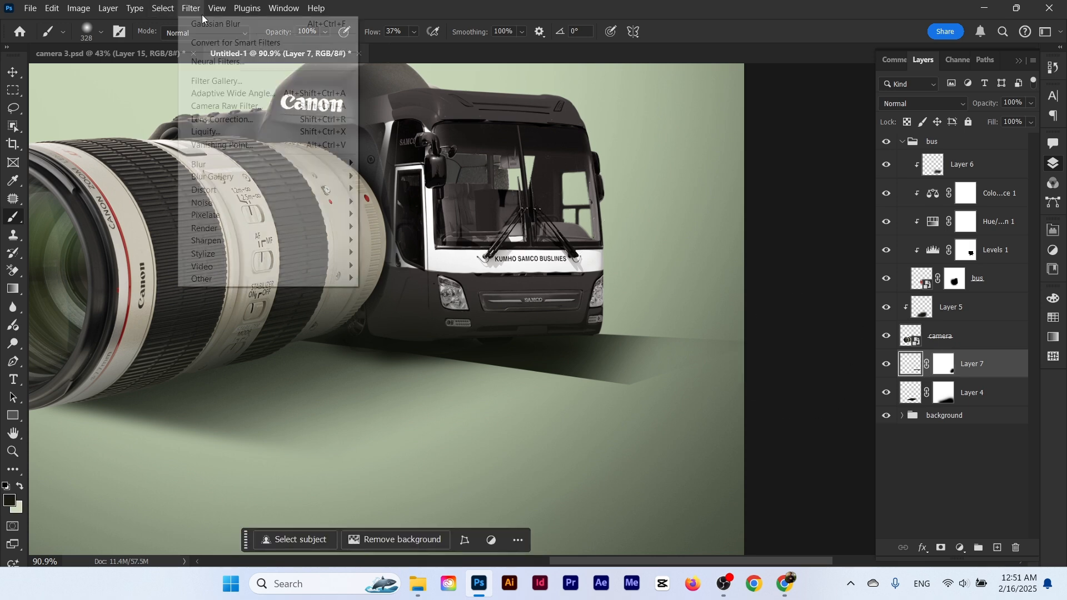
mouse_move(243, 167)
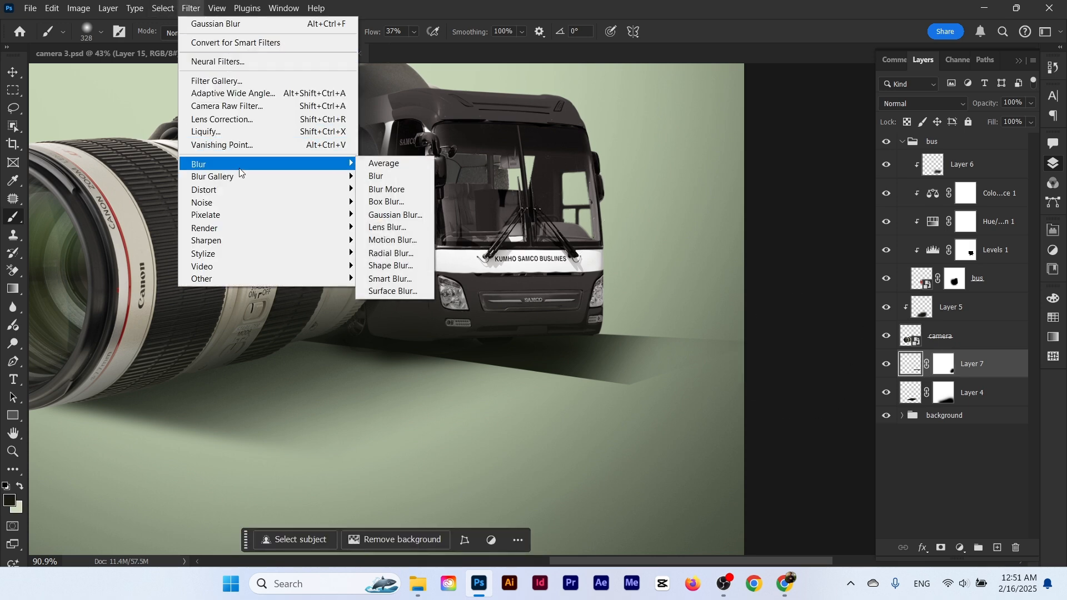
left_click(390, 215)
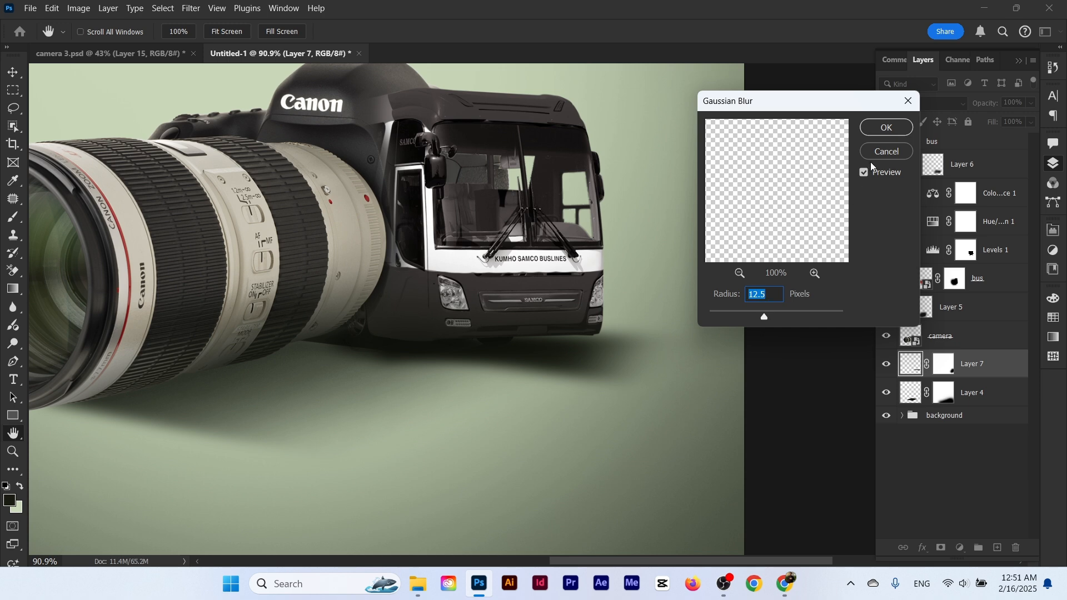
left_click(884, 127)
Fade the blurred shadow's front and outer edges on Layer 7's mask with a soft 316 px black brush
left_click(943, 364)
key("b")
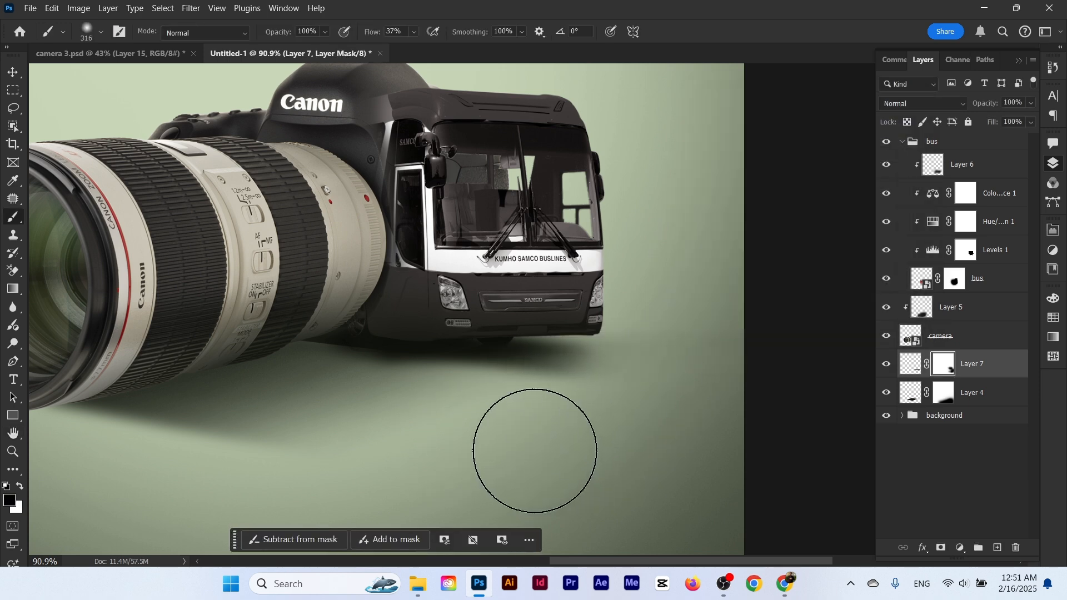
left_click_drag(467, 253, 611, 300)
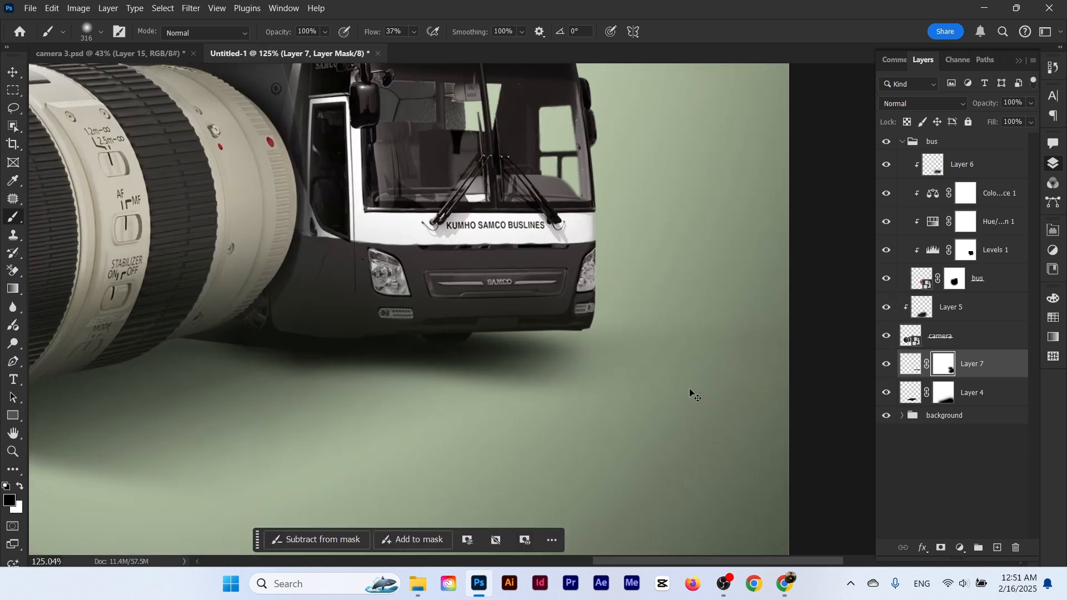
Free-transform the Layer 7 shadow to about 133.4% width and 132.6% height, rotate it 1.71°, and apply the transformation
key("ctrl+t")
left_click_drag(515, 304, 514, 281)
key("alt+shift")
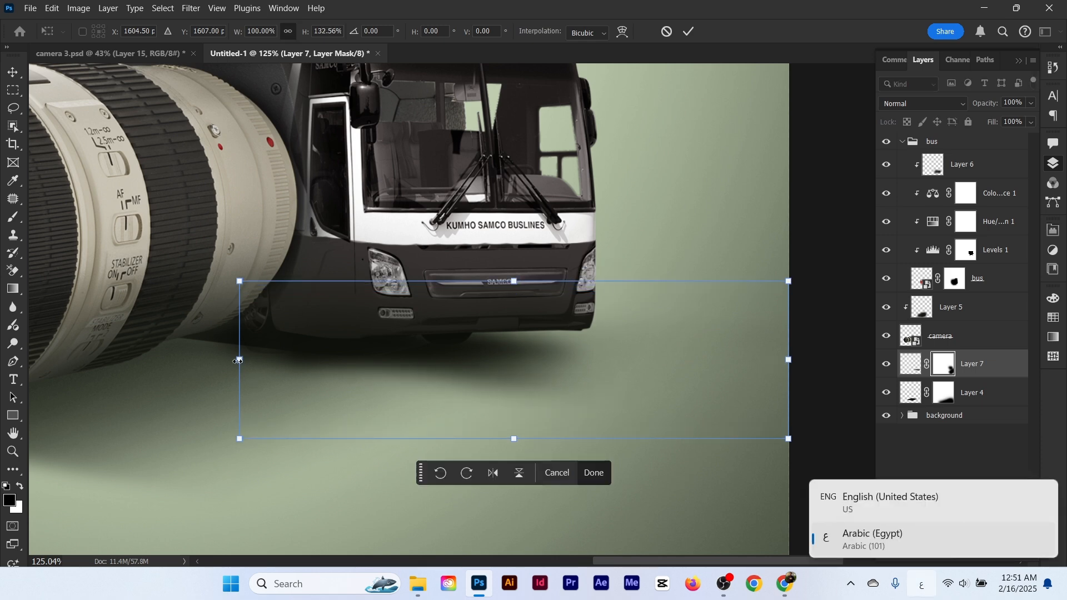
left_click_drag(239, 360, 151, 360)
mouse_move(564, 354)
left_mouse_down()
mouse_move(578, 344)
mouse_move(565, 356)
left_mouse_up()
scroll(608, 363, "right", 5)
left_click_drag(740, 341, 739, 355)
left_click_drag(452, 360, 443, 363)
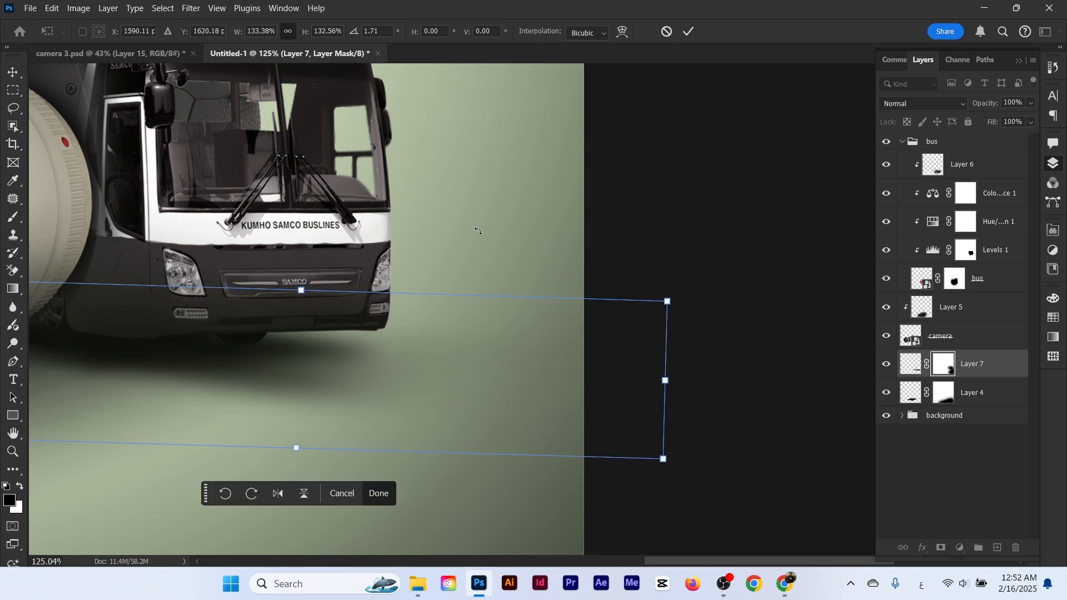
left_click(688, 32)
mouse_move(406, 308)
left_mouse_down()
mouse_move(267, 314)
mouse_move(303, 316)
left_mouse_up()
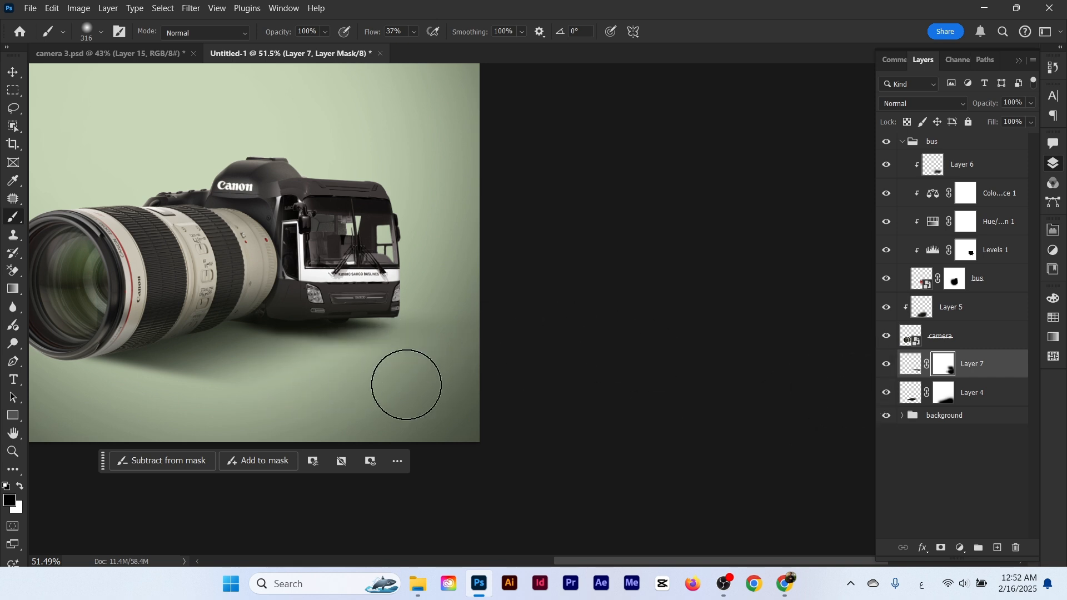
left_click_drag(325, 305, 351, 304)
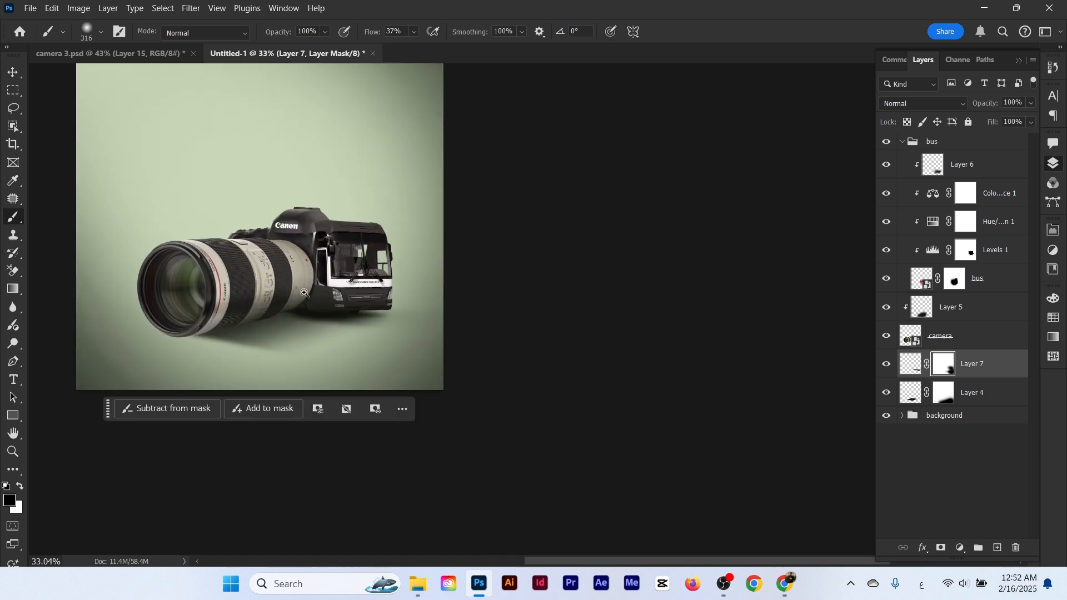
left_click_drag(267, 278, 363, 278)
Add a layer above Layer 5, clip it to the camera, fill it with neutral gray and set its blend mode to Overlay
left_click(14, 72)
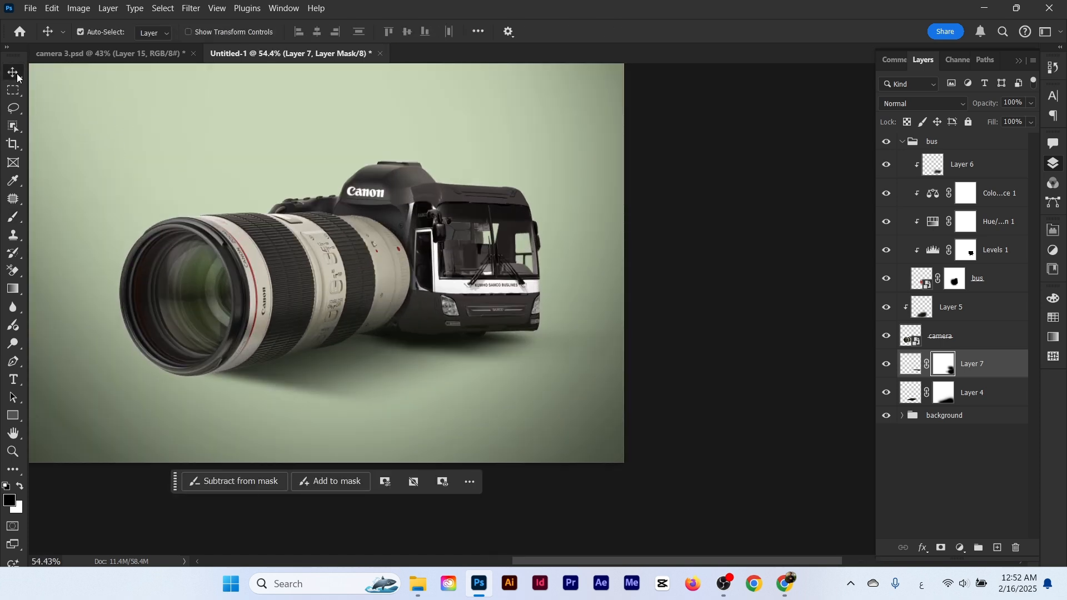
left_click(901, 332)
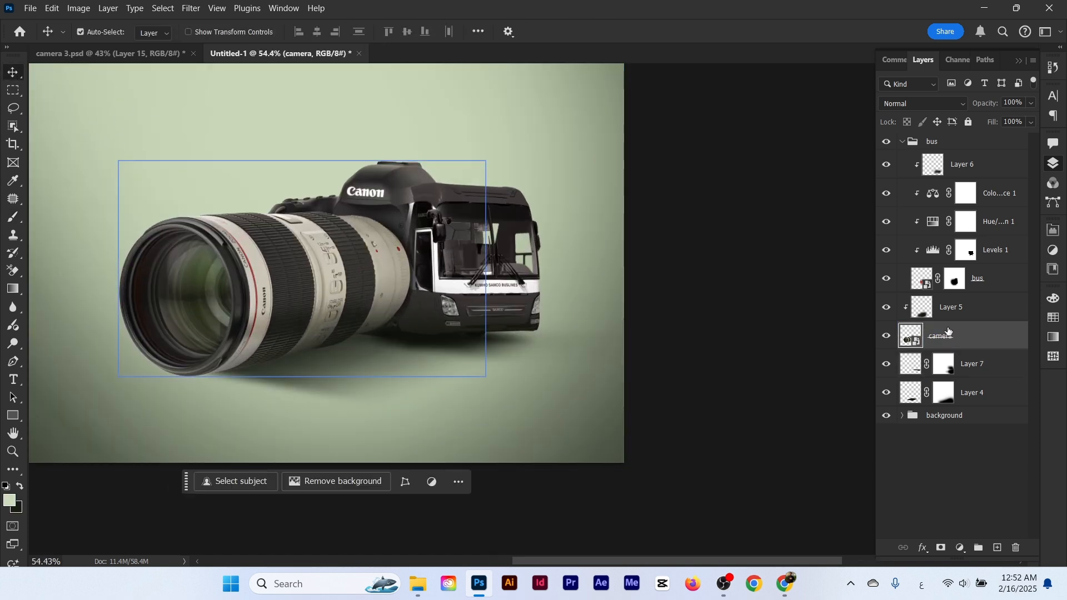
left_click(950, 309)
left_click(997, 548)
left_click_drag(939, 309, 920, 317)
key("shift+F5")
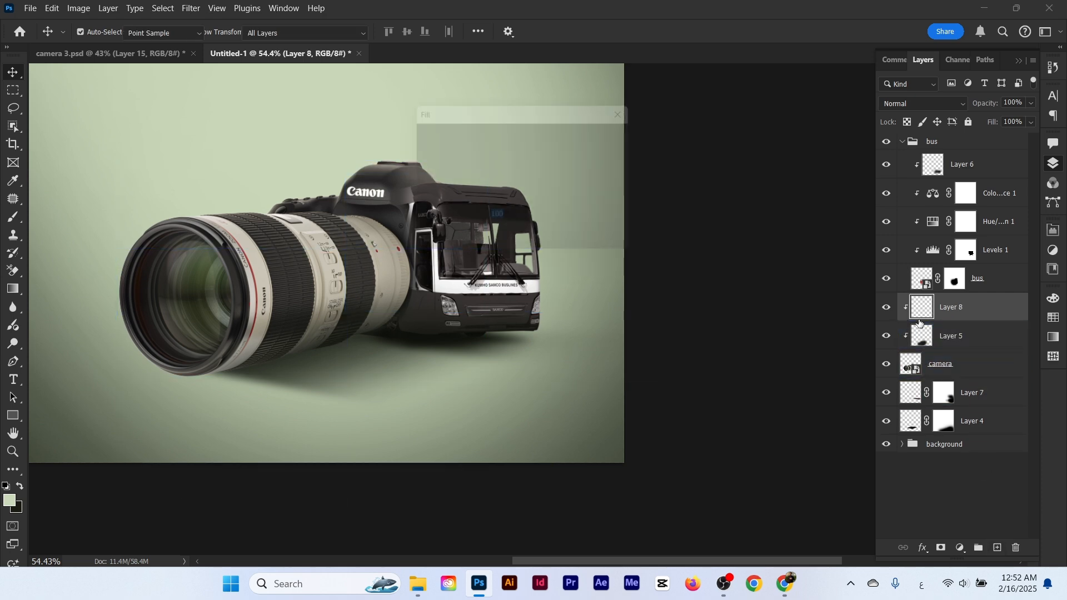
left_click(638, 136)
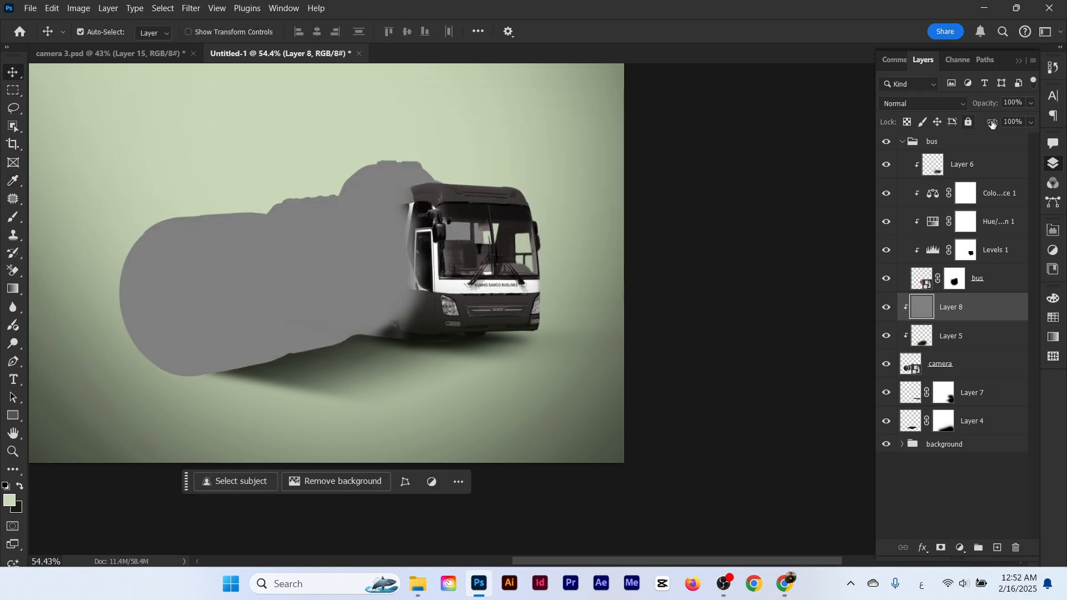
left_click(935, 103)
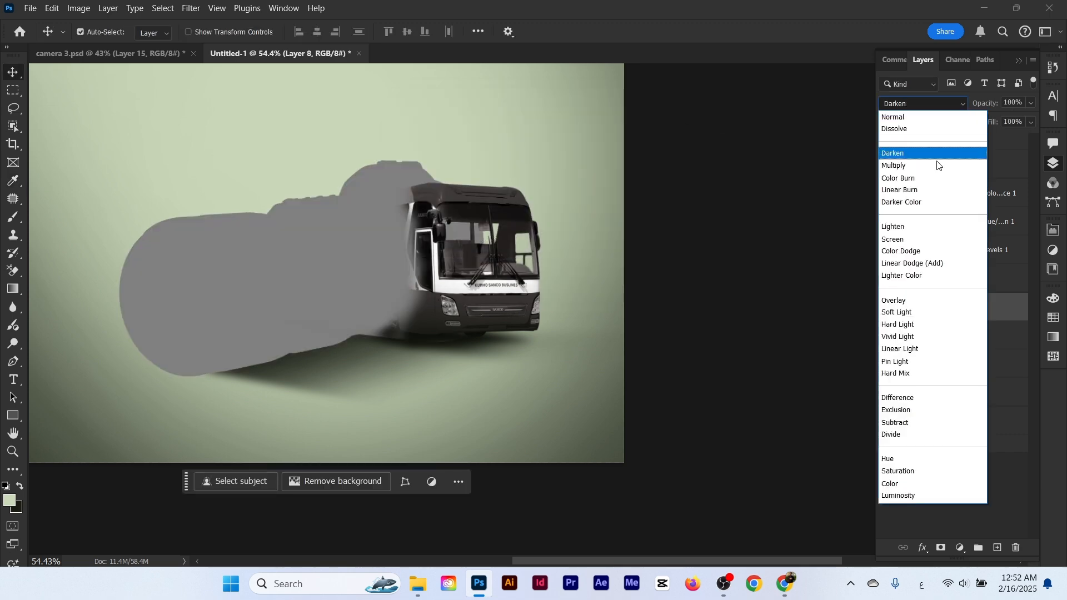
left_click(916, 300)
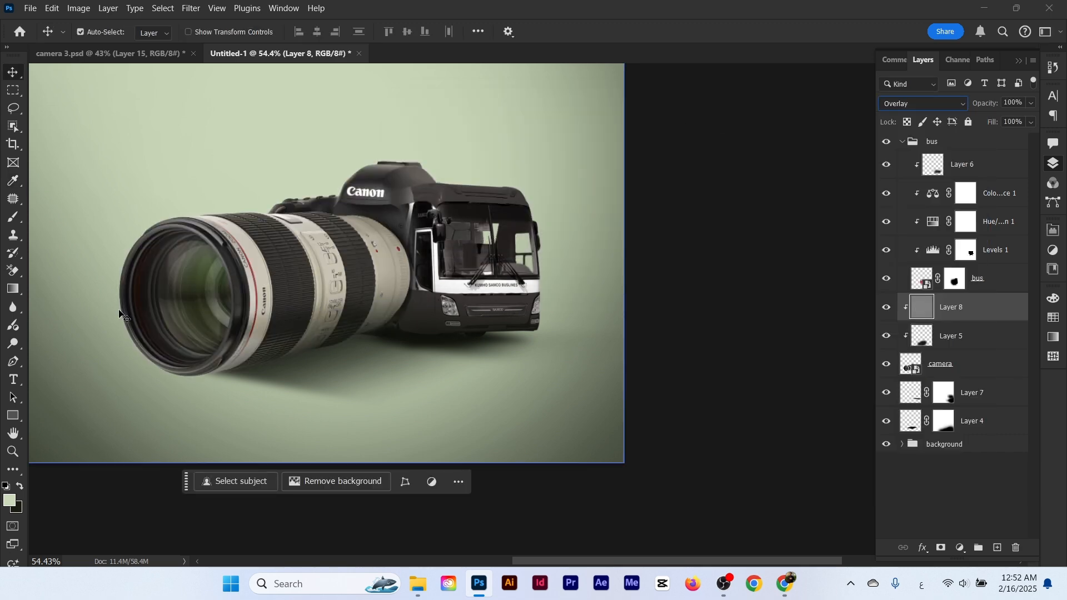
Brighten the upper side of the lens barrel on Layer 8 with a soft 345 px Dodge tool, Midtones at 47% exposure
left_click(13, 344)
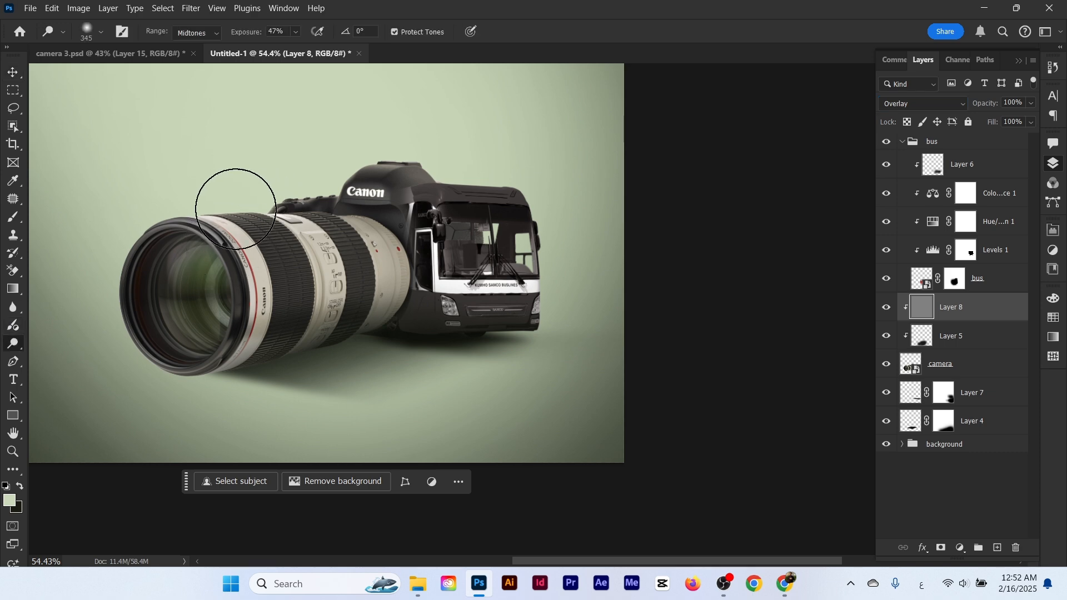
mouse_move(236, 208)
left_mouse_down()
mouse_move(274, 209)
mouse_move(353, 161)
mouse_move(282, 296)
left_mouse_up()
left_click_drag(282, 295, 135, 310)
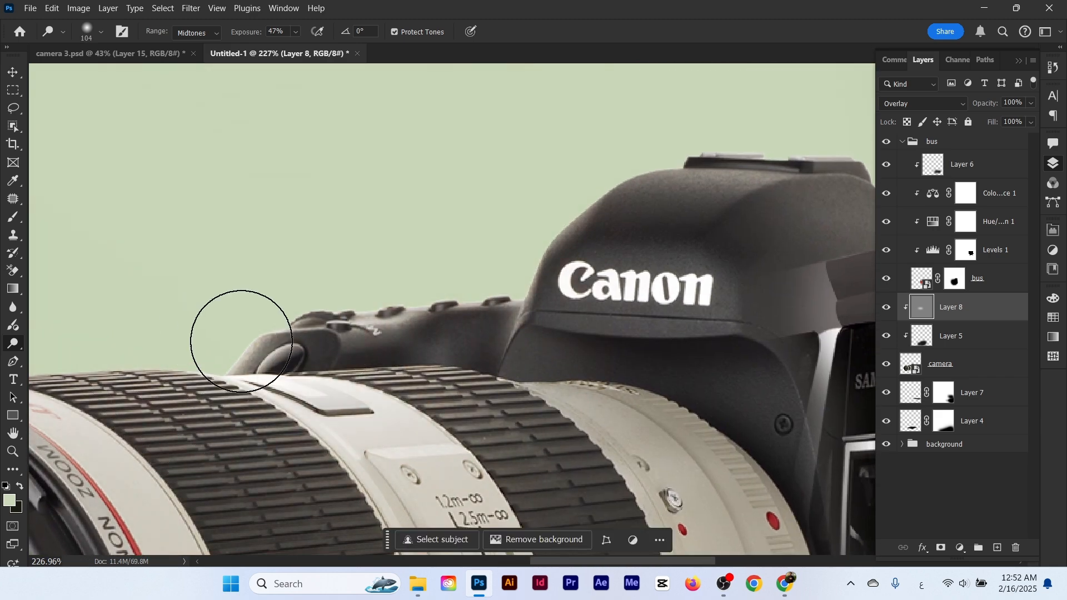
Dodge highlights along the upper edges of the camera's grip, viewfinder hump and hot shoe with 81 px and 67 px brushes
mouse_move(270, 318)
left_mouse_down()
mouse_move(292, 302)
mouse_move(351, 295)
mouse_move(339, 296)
mouse_move(361, 313)
mouse_move(393, 306)
left_mouse_up()
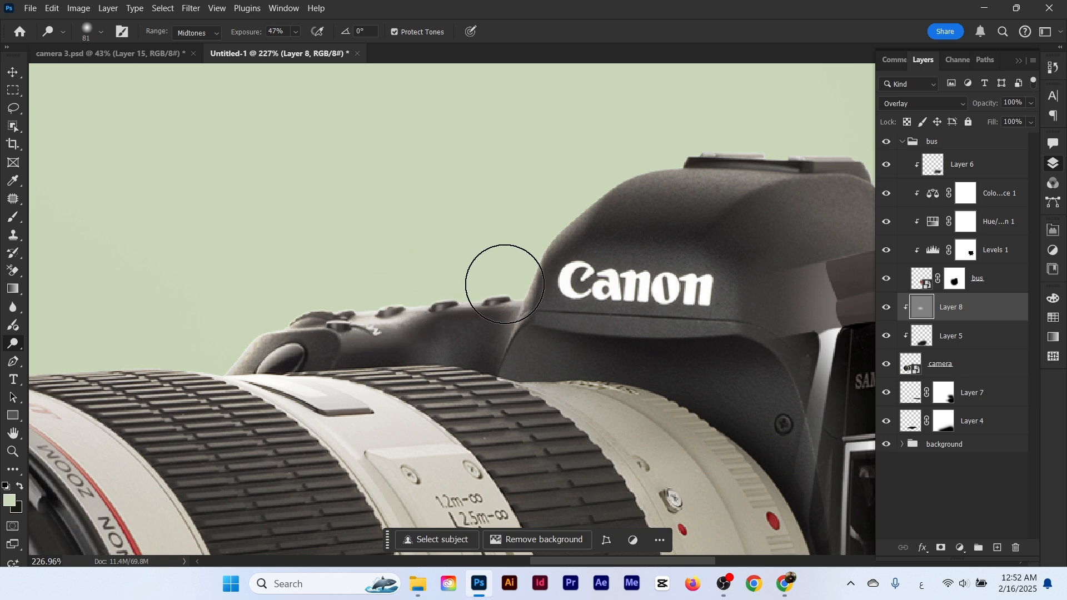
mouse_move(504, 284)
left_mouse_down()
mouse_move(498, 324)
mouse_move(578, 195)
mouse_move(521, 251)
mouse_move(585, 212)
mouse_move(624, 163)
mouse_move(609, 177)
mouse_move(647, 188)
left_mouse_up()
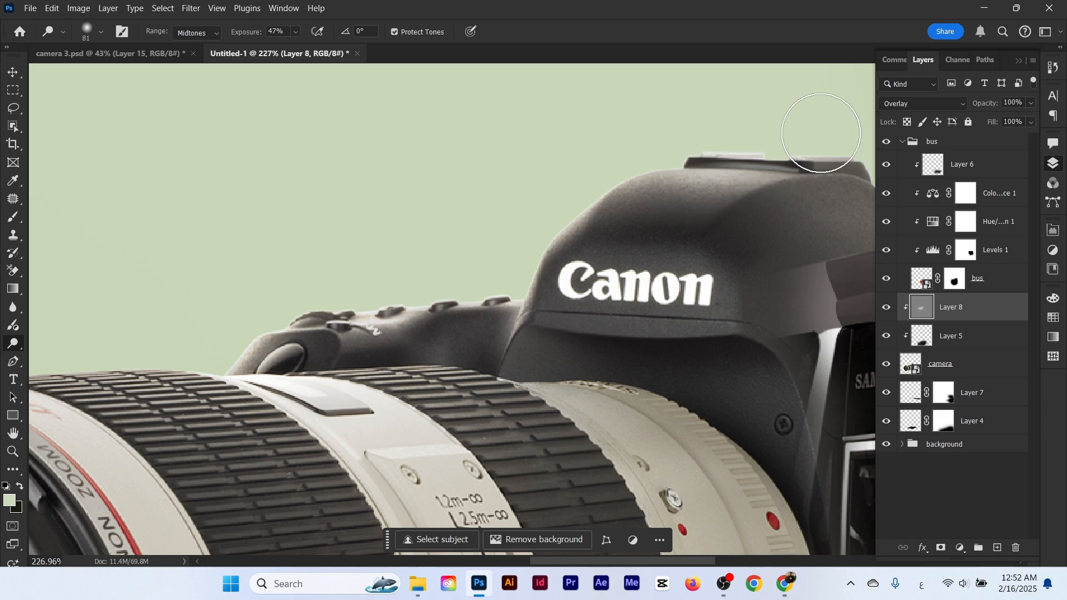
left_click_drag(717, 160, 533, 235)
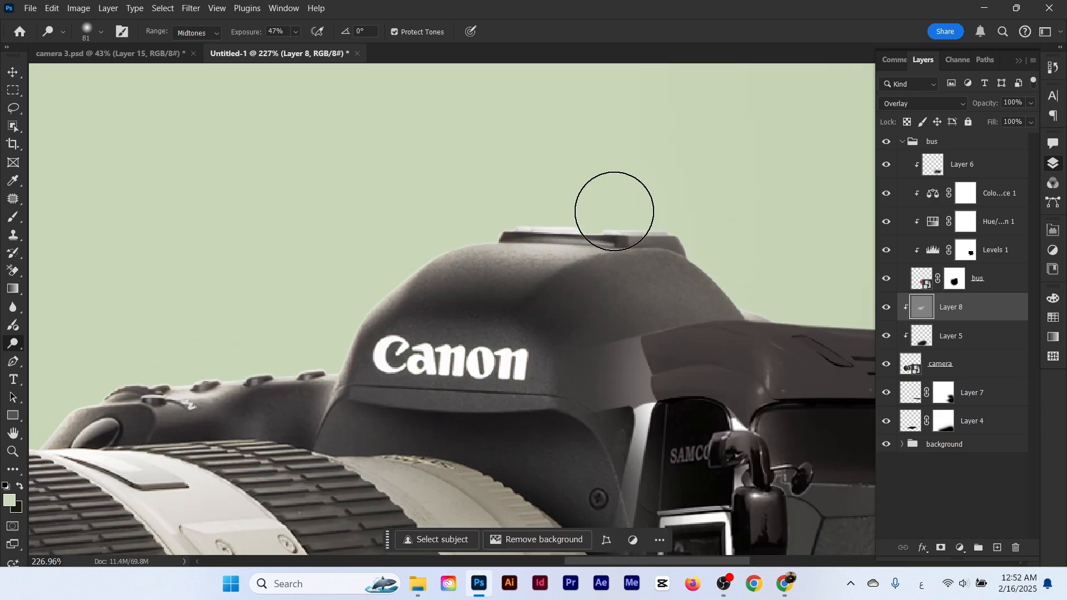
right_click(650, 209, "alt")
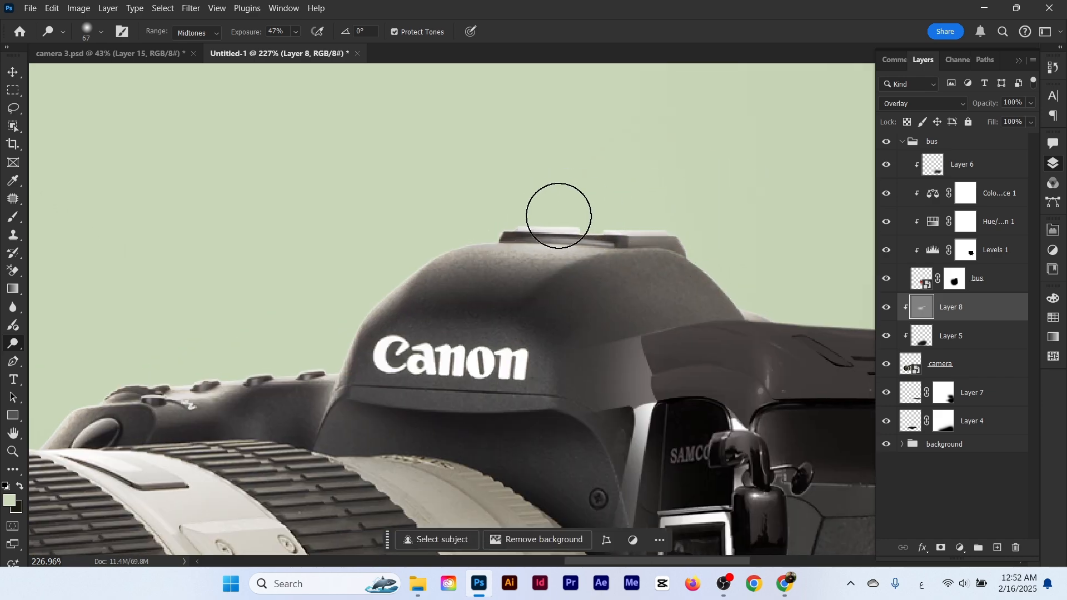
left_click_drag(635, 288, 568, 265)
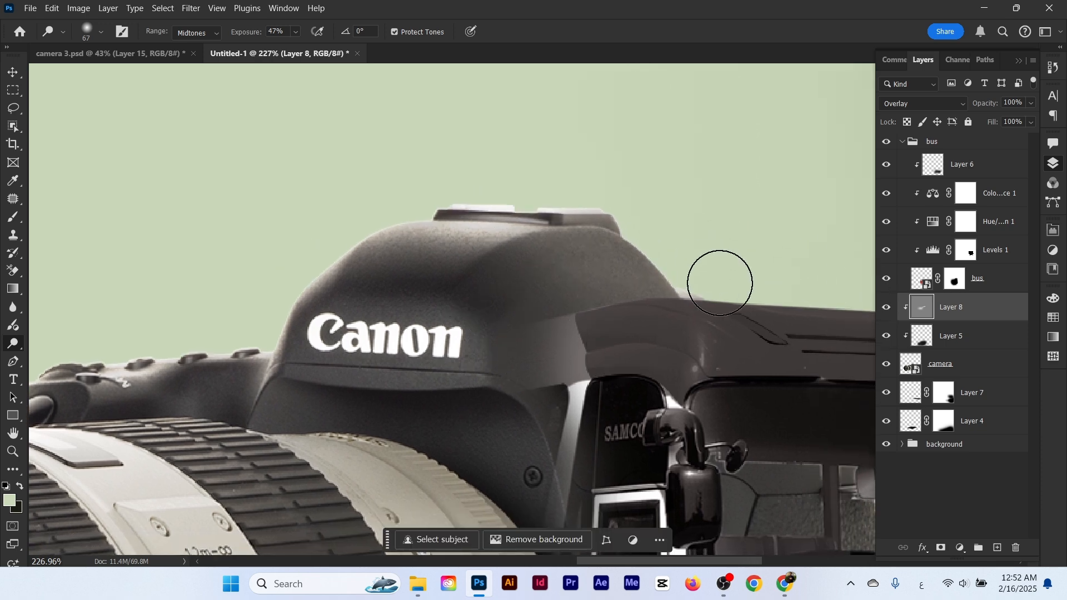
left_click_drag(797, 300, 645, 301)
mouse_move(504, 384)
left_mouse_down()
mouse_move(572, 347)
mouse_move(542, 349)
left_mouse_up()
Paint a light green glow over the front lens glass on Layer 8 with a soft 421 px brush at 37% flow
key("b")
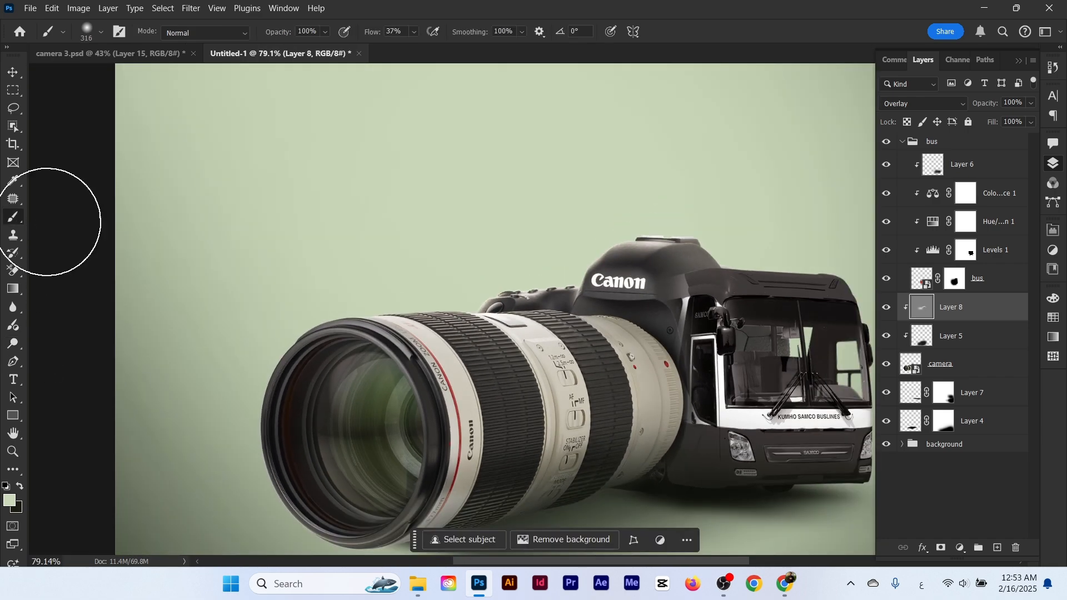
left_click_drag(363, 423, 399, 410)
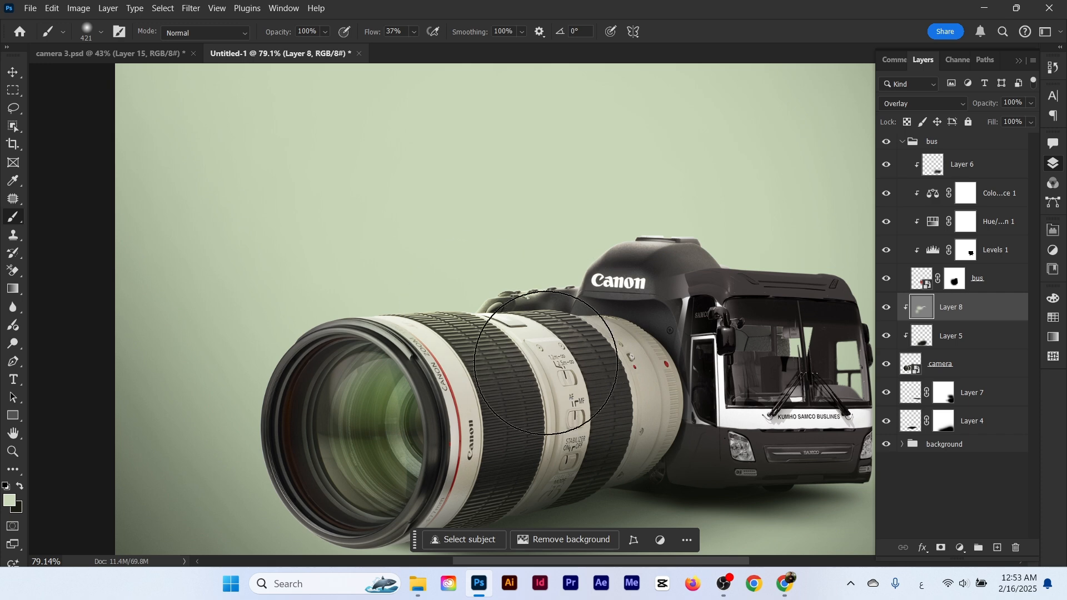
Paint a soft light green #cadcb8 glow along the camera's upper edges on Layer 8 with a 249 px brush at 37% flow
left_click(8, 501)
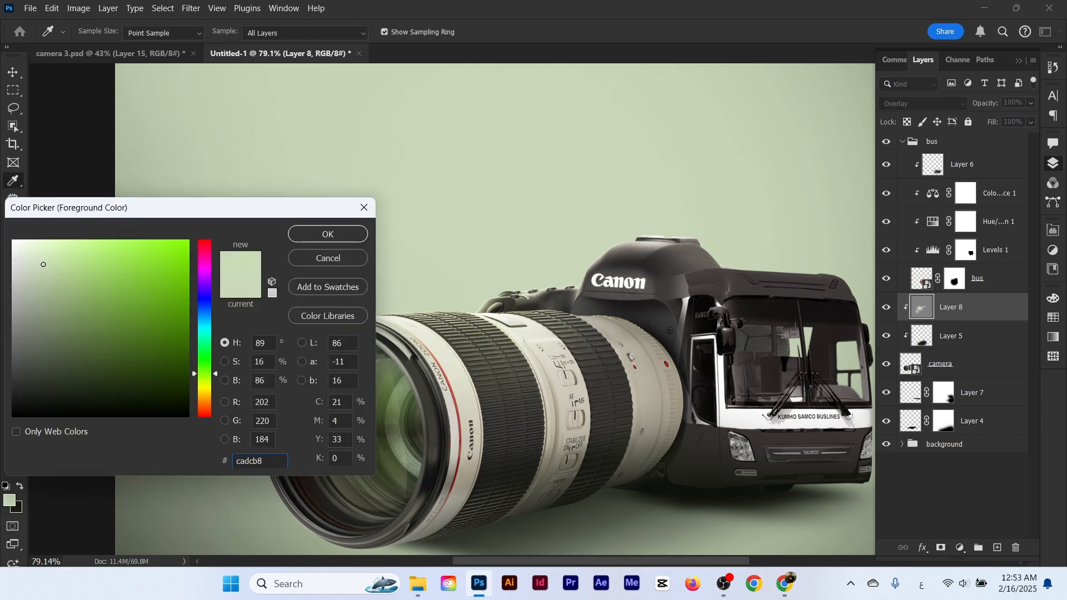
left_click(328, 233)
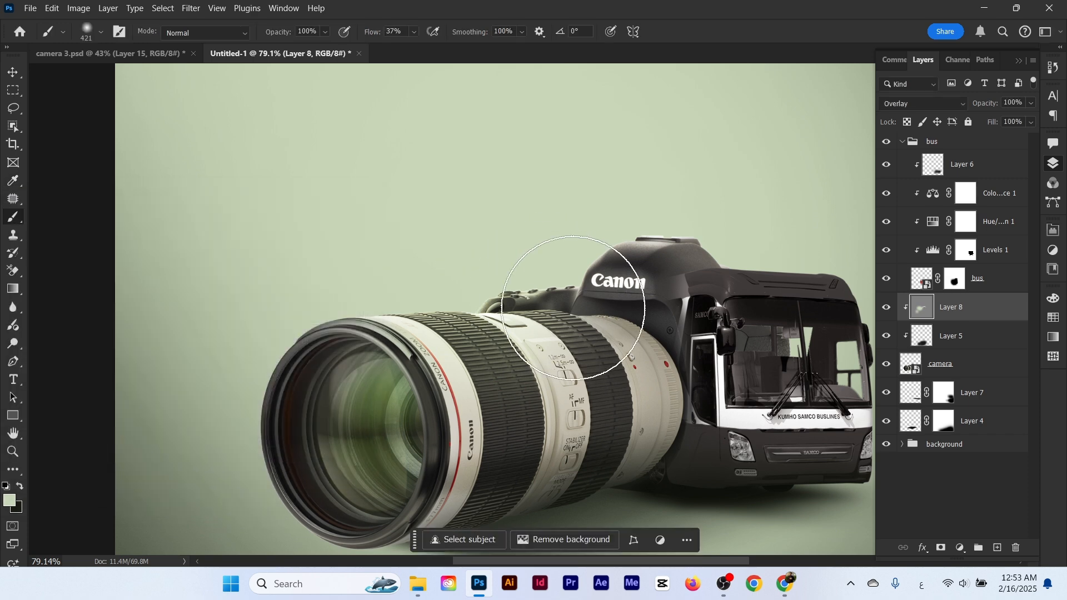
left_click_drag(549, 288, 511, 274)
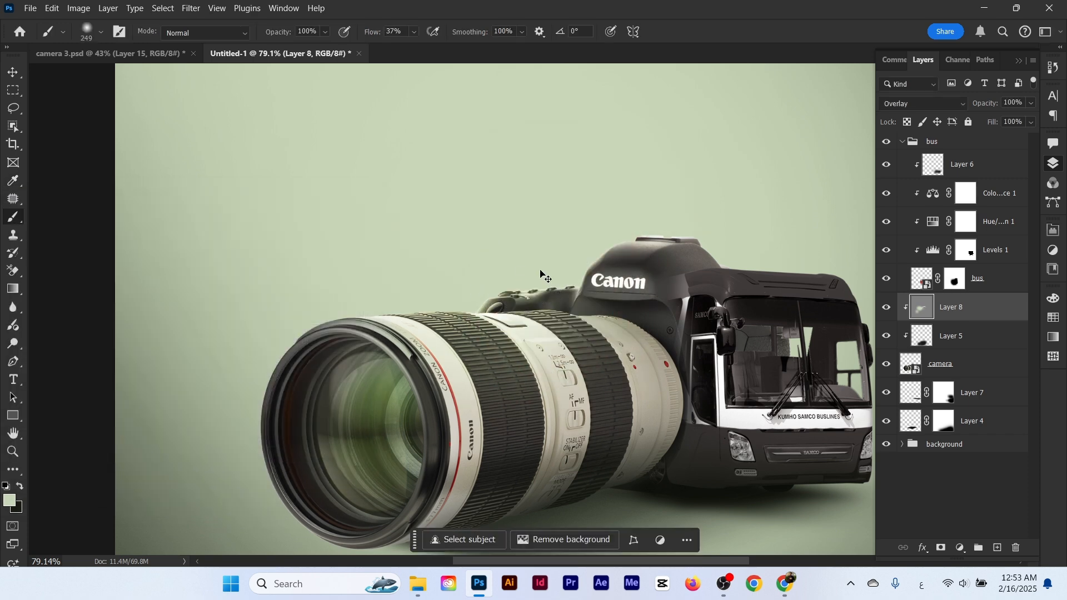
scroll(540, 274, "up", 5)
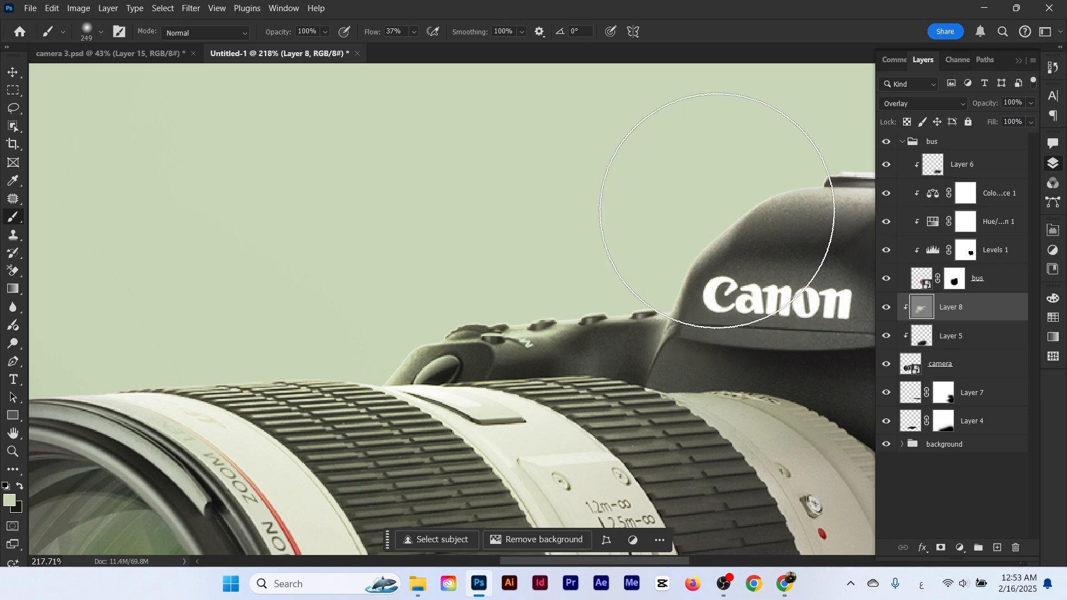
scroll(443, 357, "down", 5)
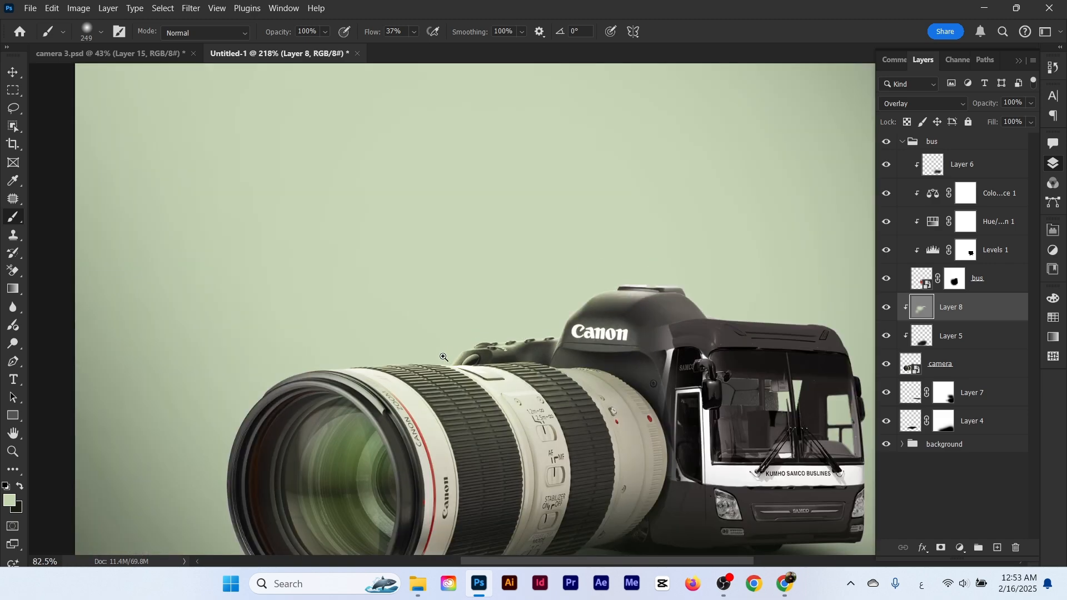
scroll(444, 356, "down", 3)
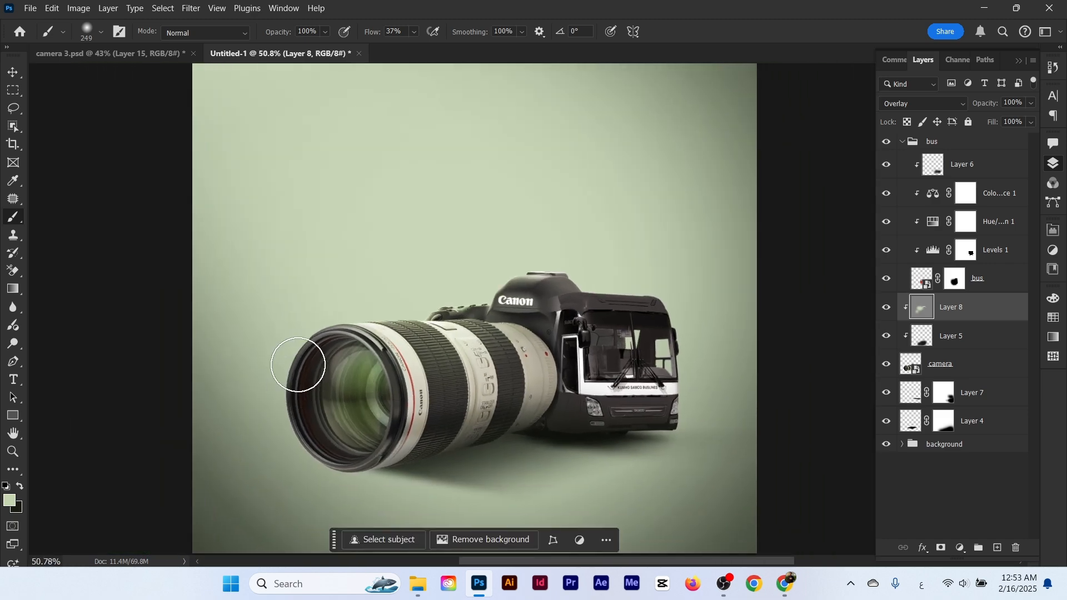
mouse_move(484, 378)
left_mouse_down()
mouse_move(421, 376)
mouse_move(486, 355)
left_mouse_up()
mouse_move(486, 355)
left_mouse_down()
mouse_move(458, 377)
mouse_move(381, 400)
left_mouse_up()
left_click_drag(381, 400, 387, 398)
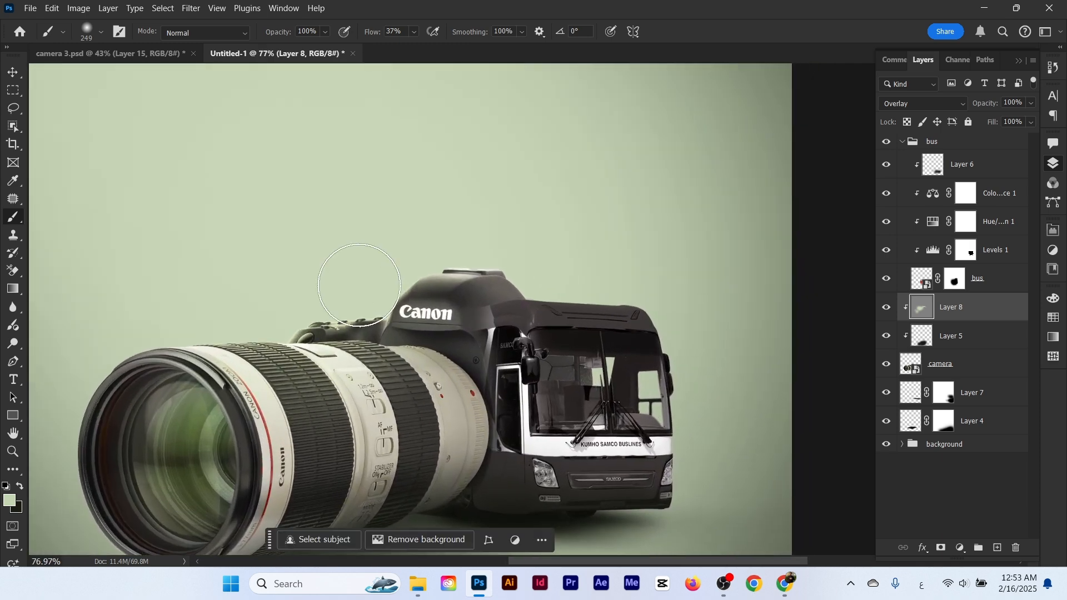
Group Layer 8 through Layer 4, including the camera layer, as camera, and collapse the bus group
left_click(13, 73)
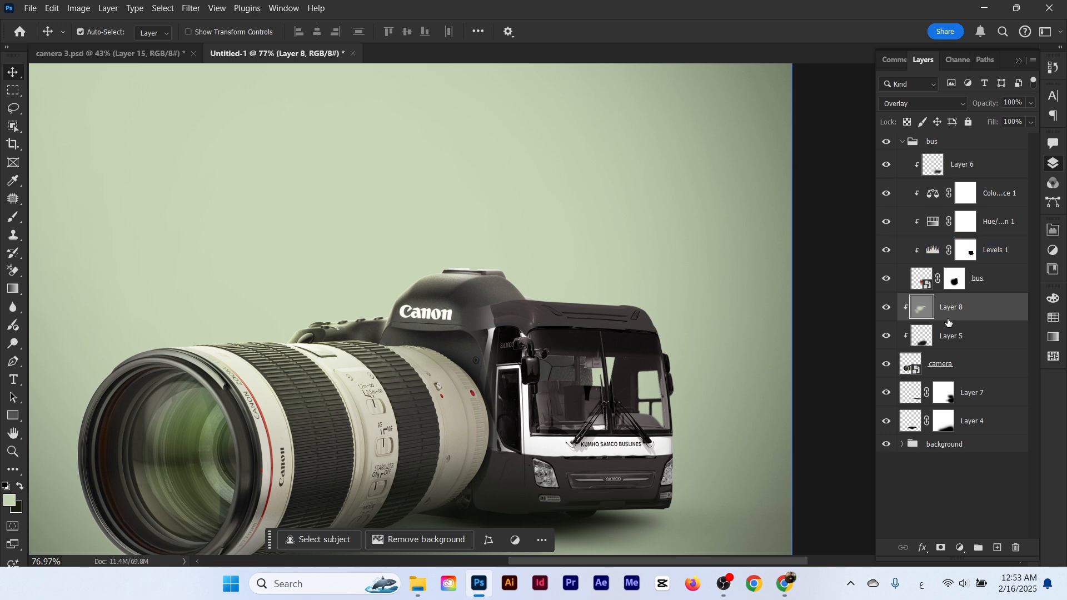
left_click_drag(944, 332, 932, 329)
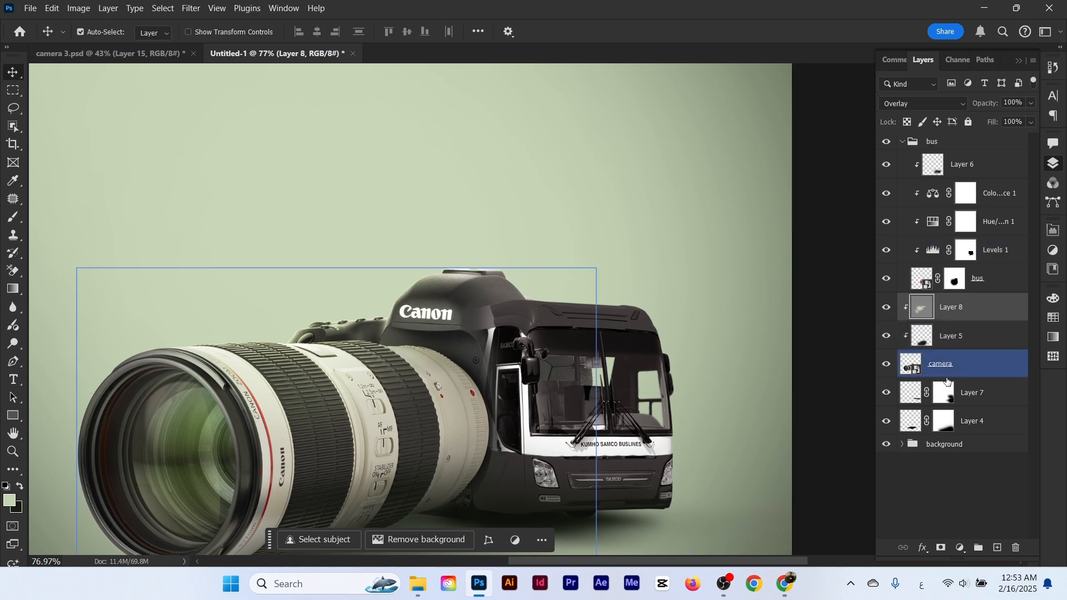
left_click(981, 421, "shift")
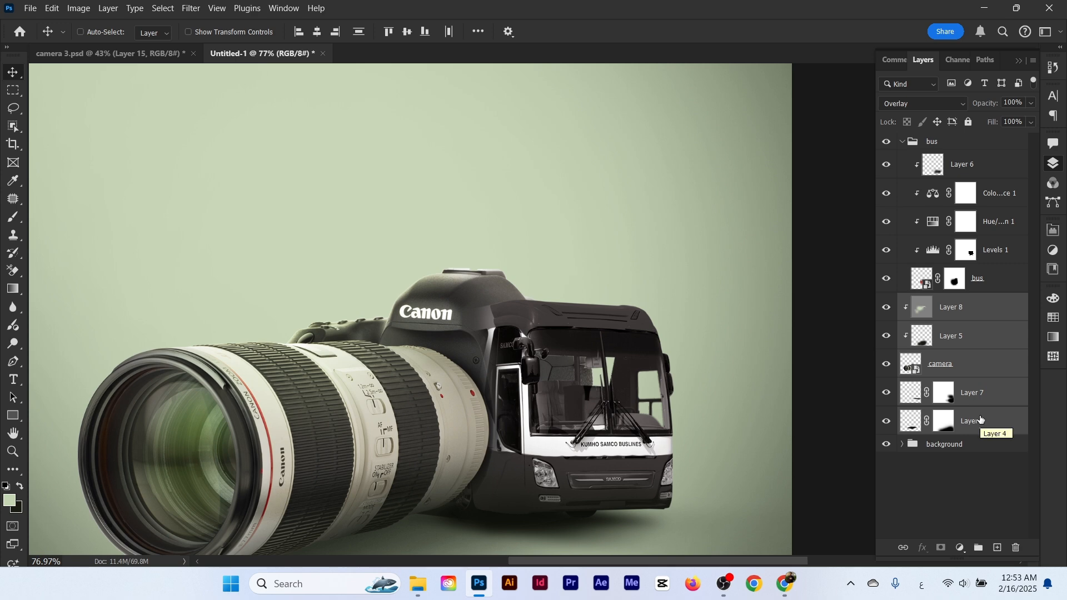
key("ctrl+g")
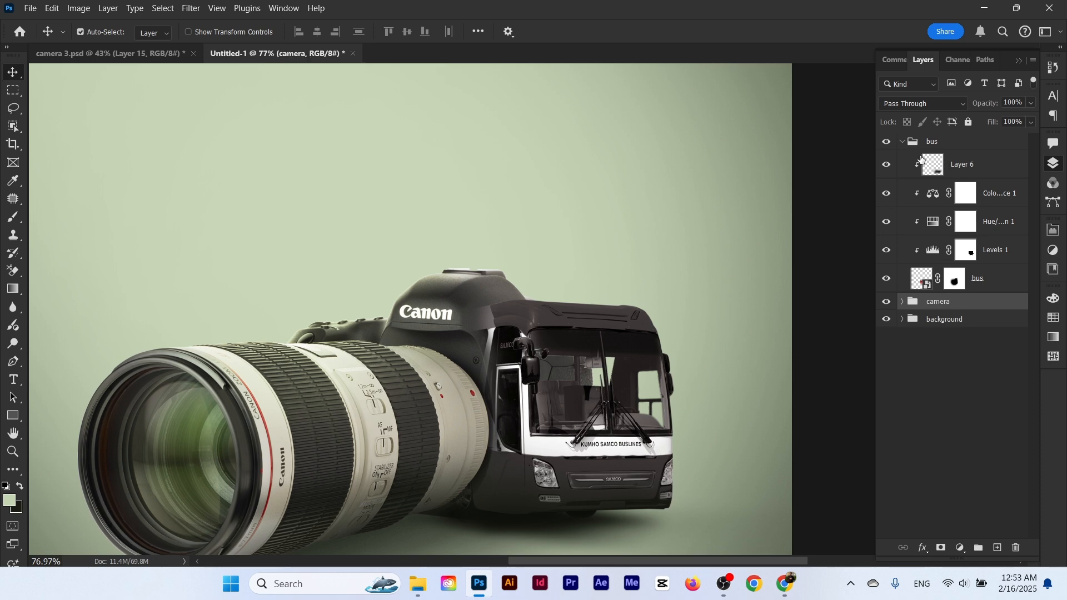
left_click(903, 143)
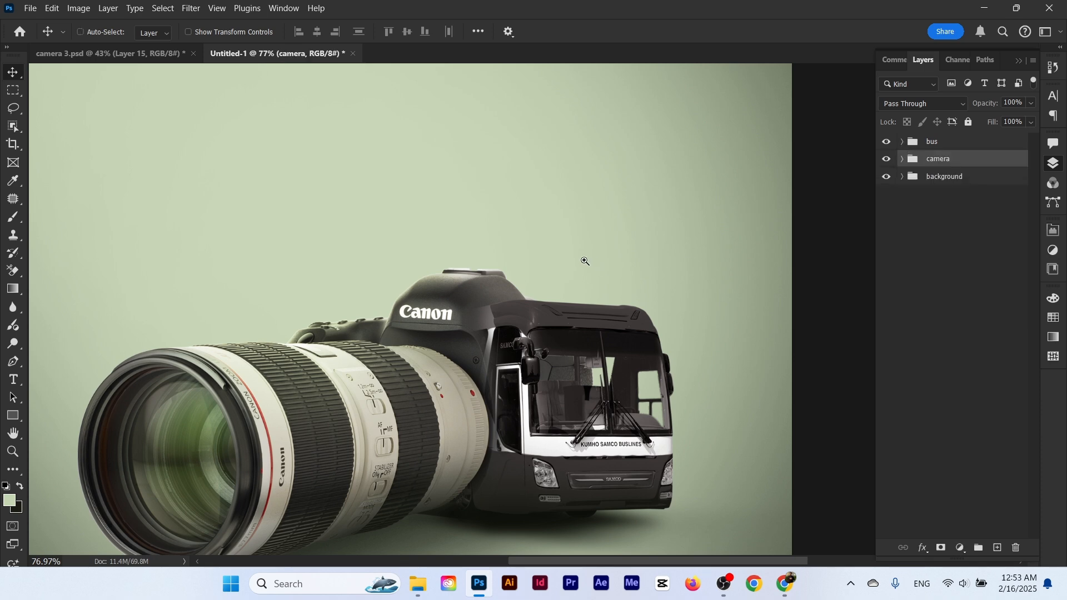
Add a layer above Layer 6 clipped to the bus, fill it with 50% gray and set its blend mode to Overlay
left_click(534, 310)
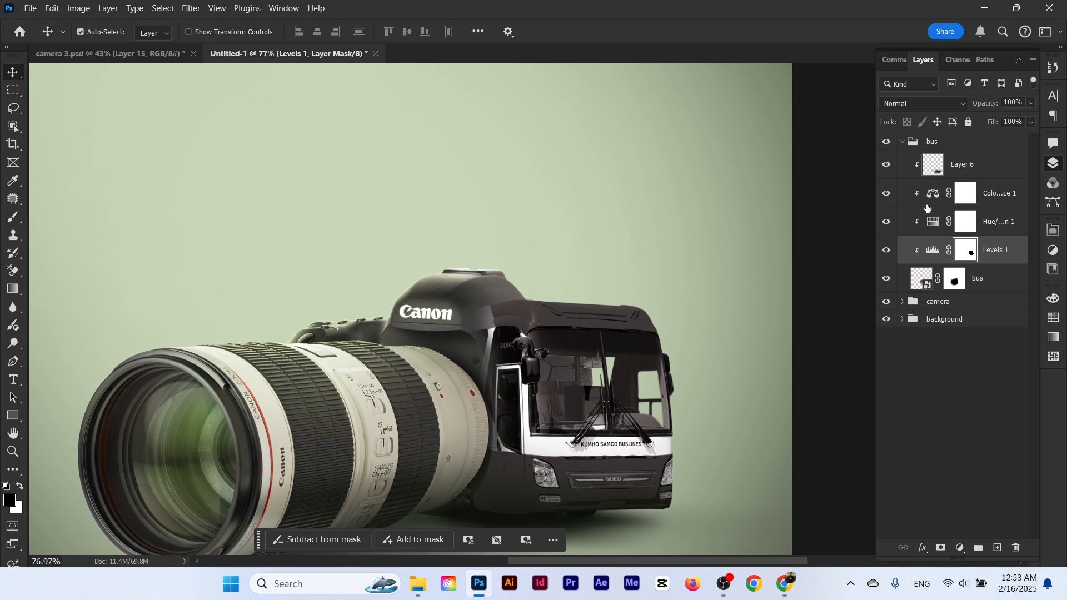
left_click(972, 175)
left_click(996, 547)
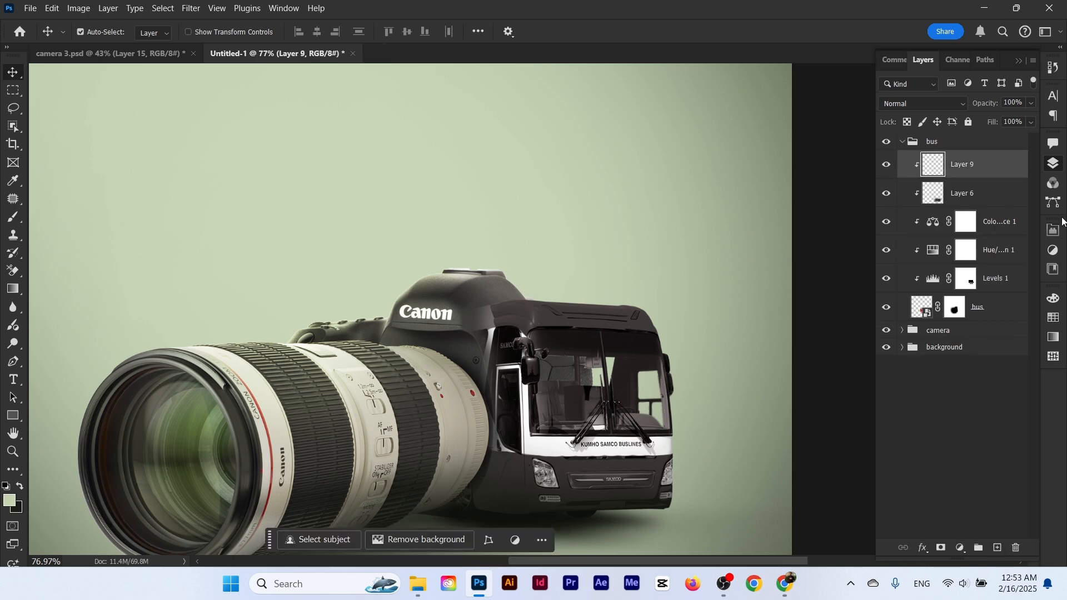
key("shift+F5")
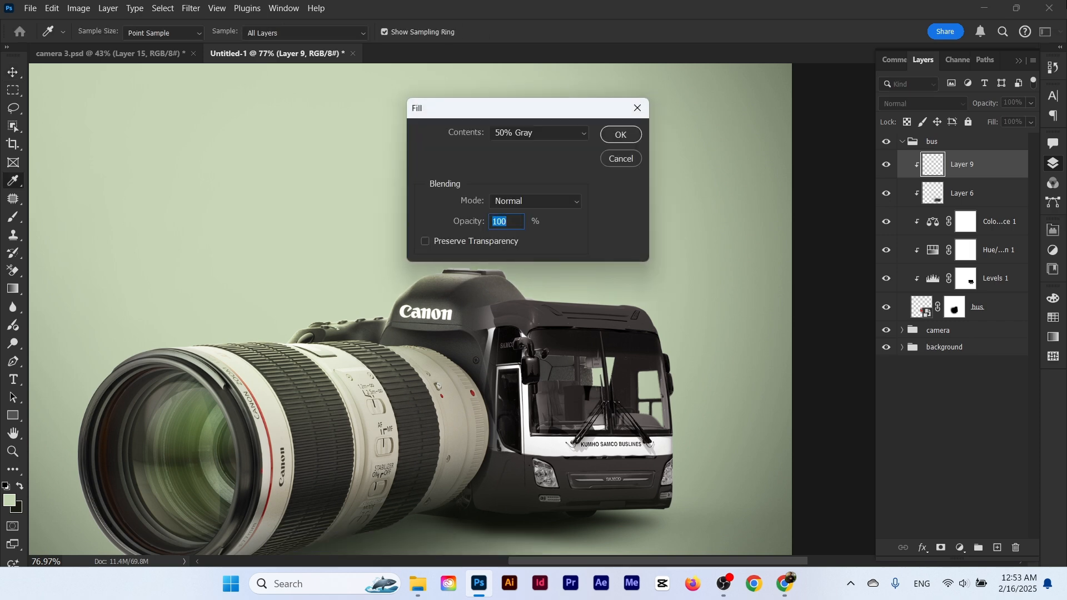
left_click(621, 135)
key("v")
left_click(922, 103)
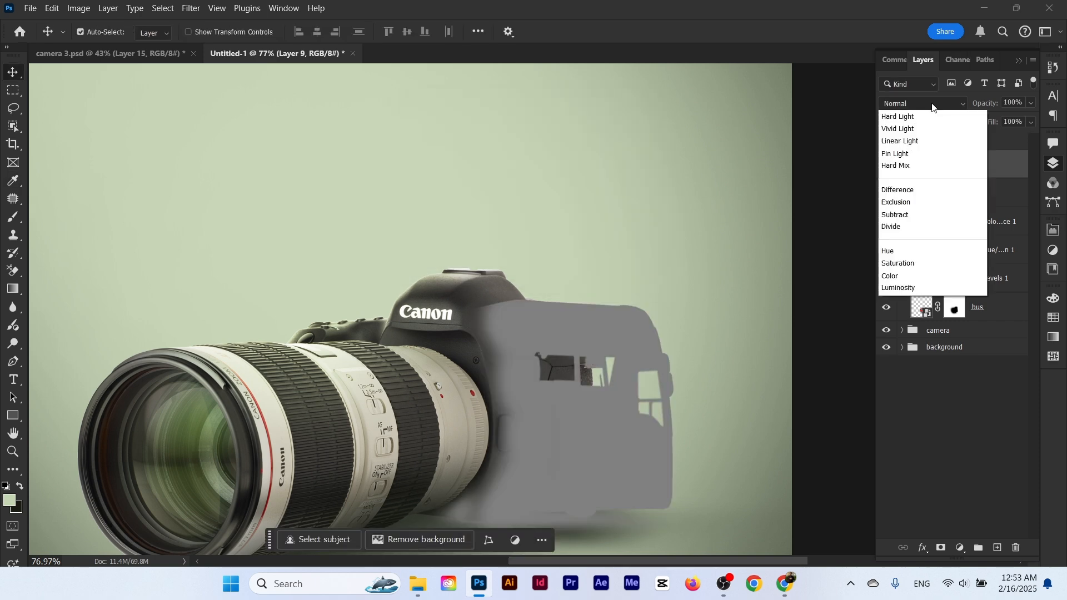
left_click(909, 300)
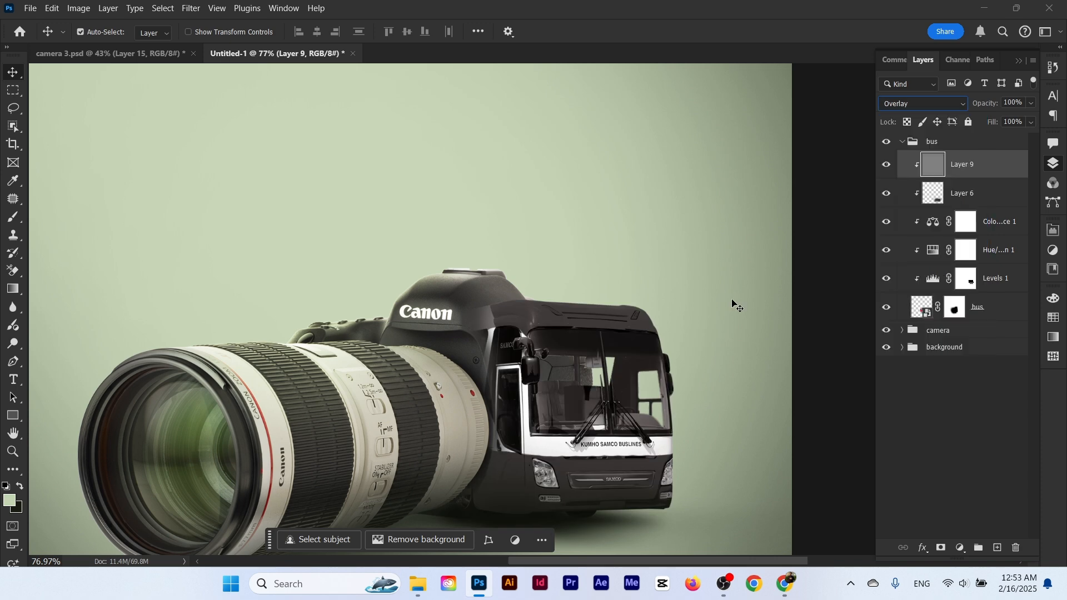
Brighten the upper edge of the bus roof on Layer 9 with a 67 px Dodge tool, Midtones at 47% exposure
left_click(15, 343)
scroll(651, 293, "up", 4)
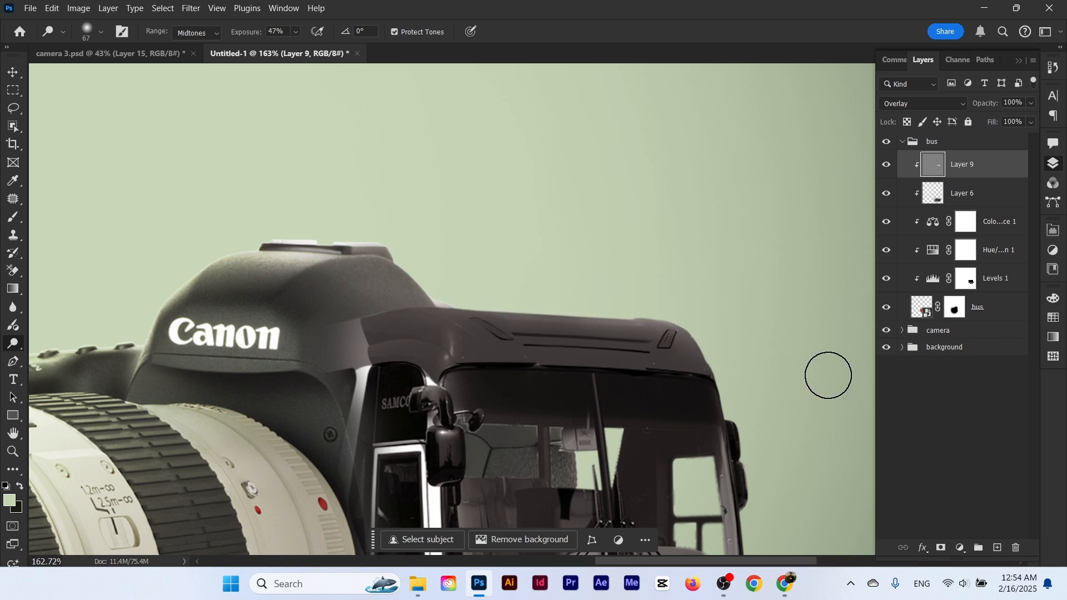
scroll(560, 306, "down", 3)
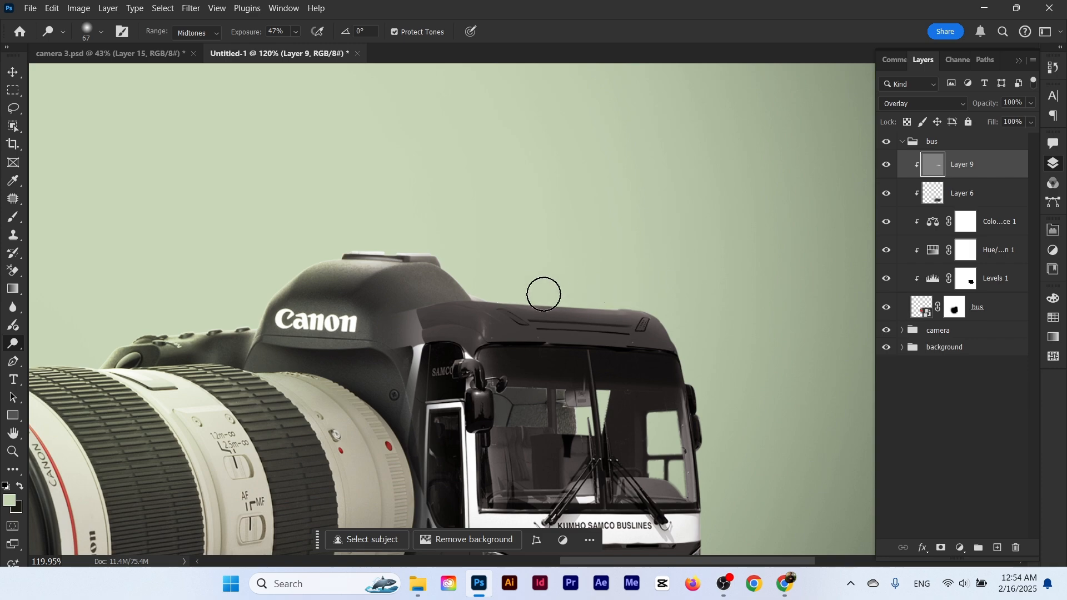
left_click_drag(695, 344, 654, 281)
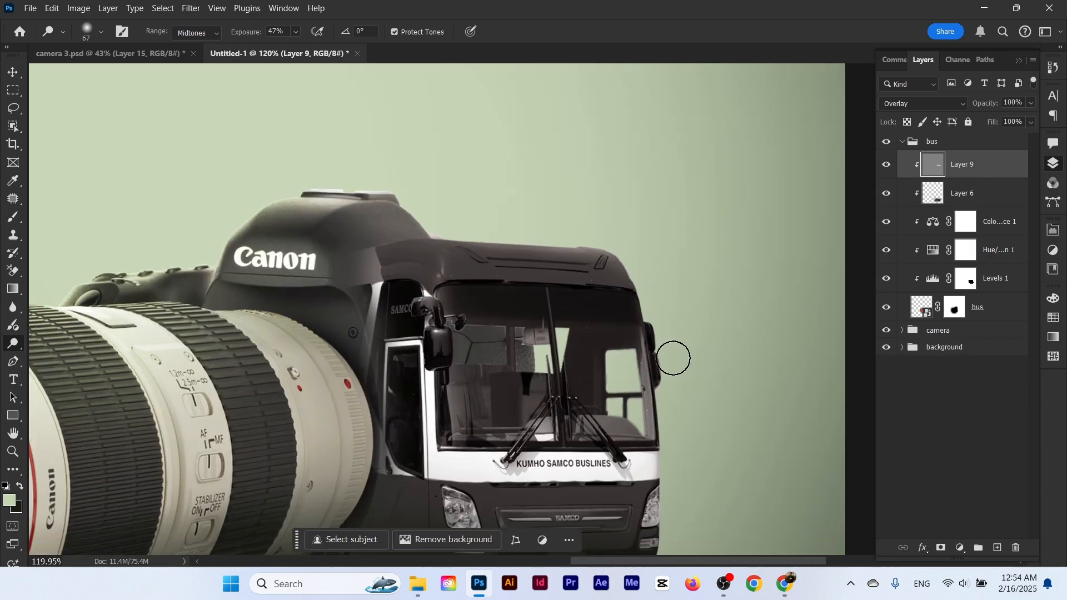
Examine how the bus and camera blend, both in the whole composition and close up
scroll(551, 344, "down", 5)
scroll(544, 343, "up", 4)
scroll(533, 341, "down", 6)
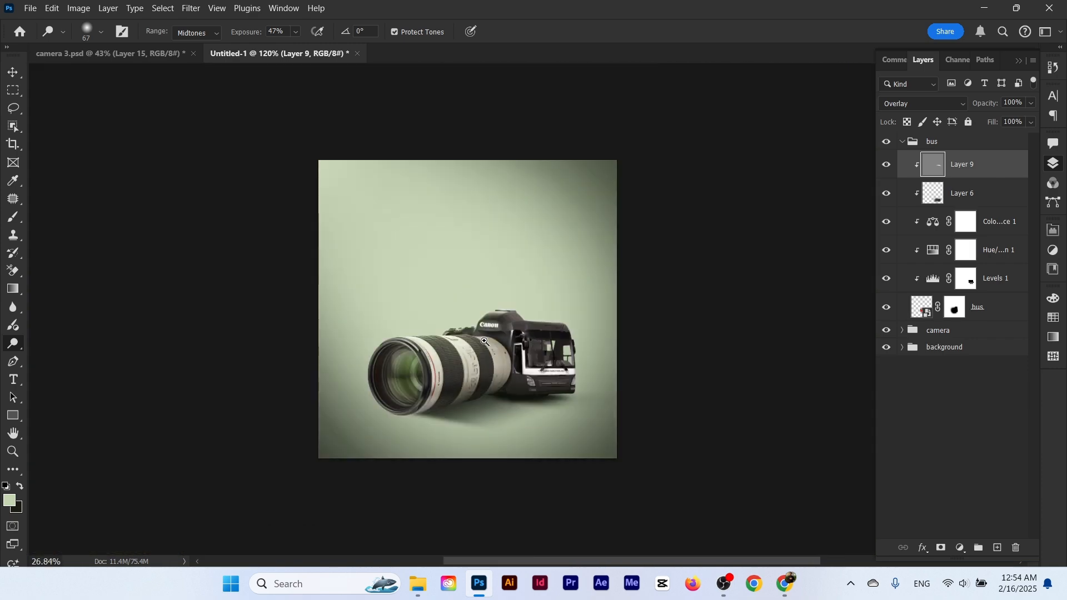
scroll(520, 339, "up", 3)
scroll(519, 339, "up", 4)
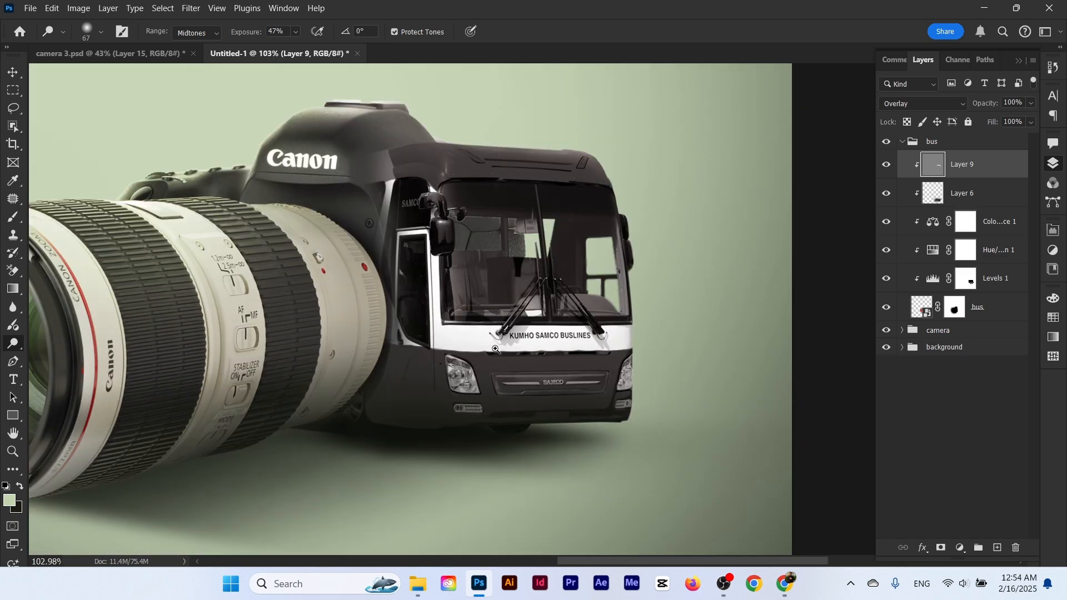
scroll(526, 342, "up", 4)
scroll(528, 343, "down", 6)
scroll(489, 339, "up", 3)
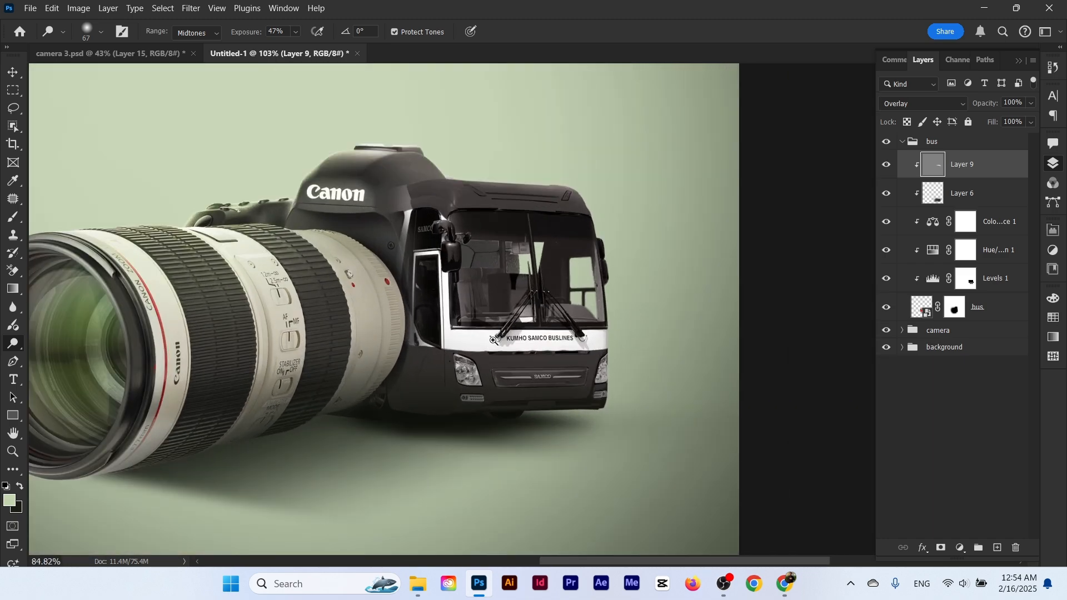
left_click_drag(481, 337, 507, 372)
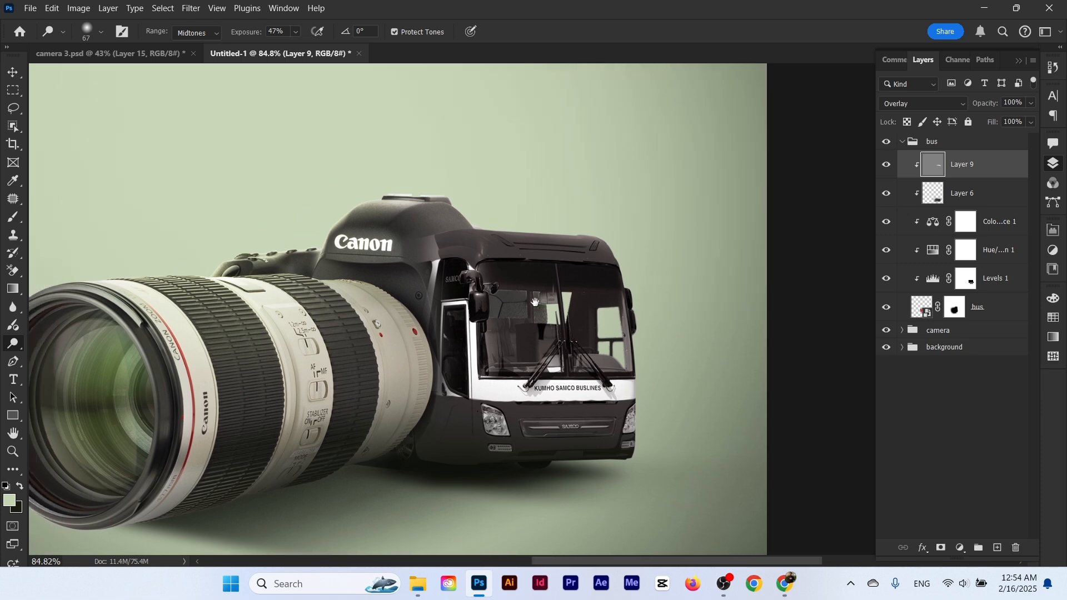
Paint a light green glow along the bus roof's upper edge with a soft 116 px brush, and set Layer 9's opacity to 83%
left_click(13, 76)
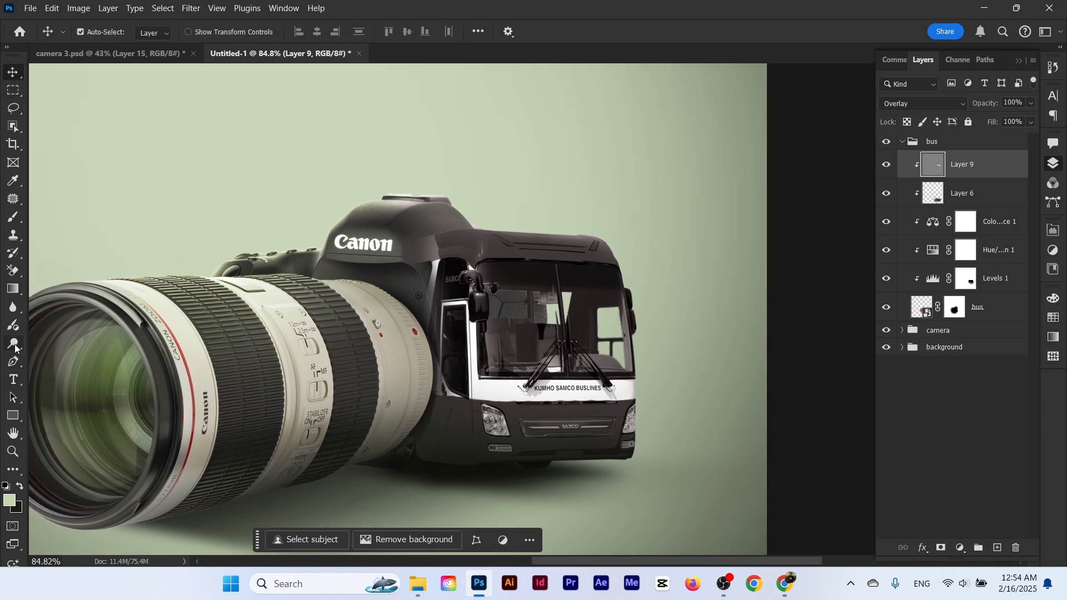
left_click(14, 216)
scroll(478, 225, "up", 5)
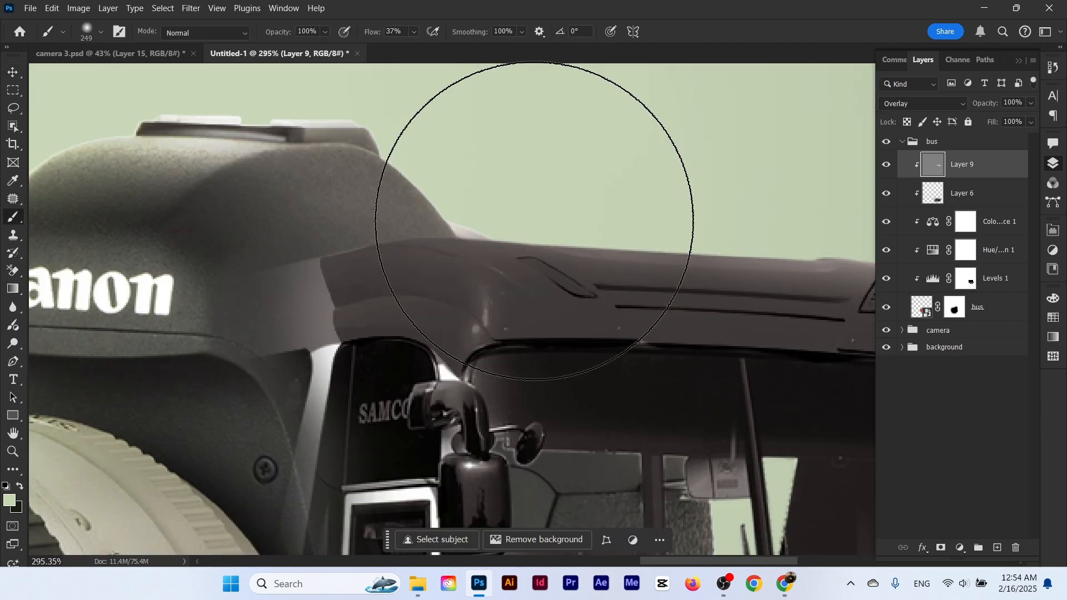
left_click_drag(529, 220, 327, 221)
left_click_drag(673, 228, 499, 229)
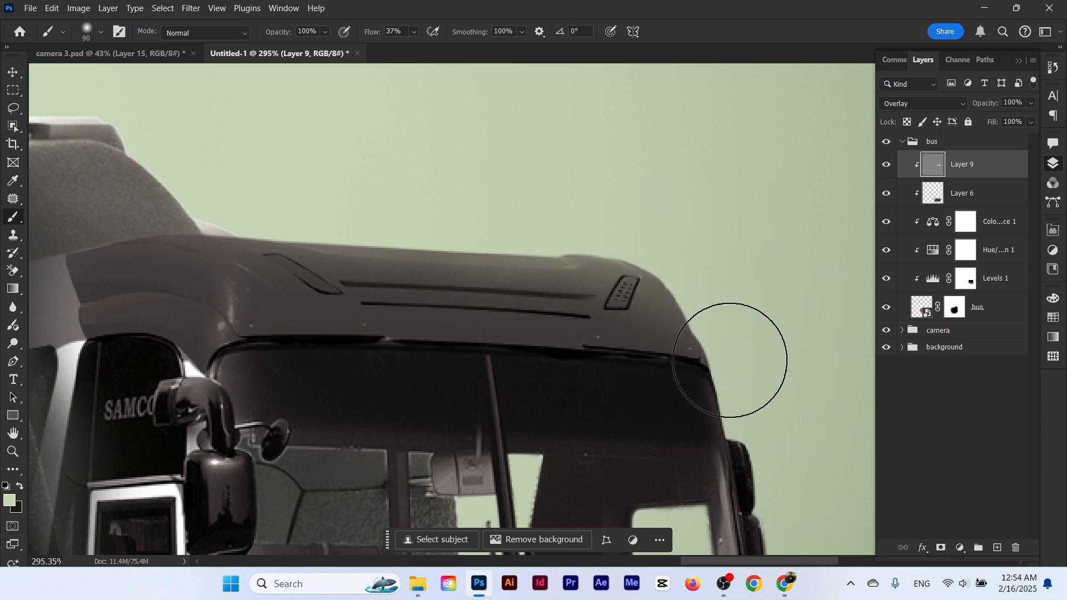
right_click(504, 239)
key("Escape")
left_click_drag(485, 255, 507, 256)
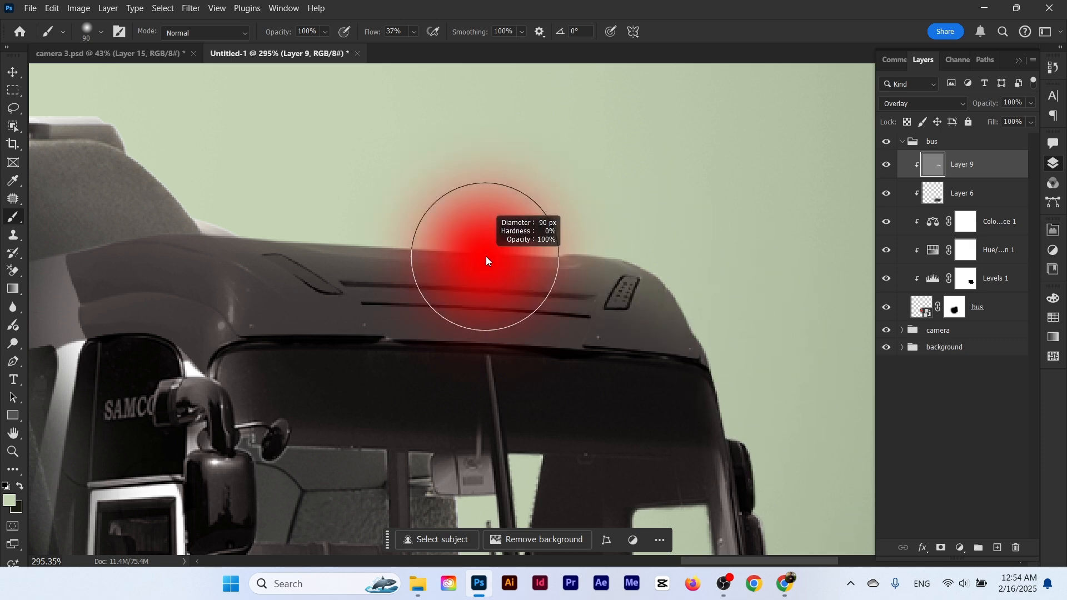
mouse_move(565, 238)
left_mouse_down()
mouse_move(207, 221)
mouse_move(349, 245)
mouse_move(163, 240)
mouse_move(278, 265)
mouse_move(205, 266)
mouse_move(219, 295)
mouse_move(100, 281)
mouse_move(626, 284)
mouse_move(720, 298)
mouse_move(738, 353)
left_mouse_up()
mouse_move(486, 292)
left_mouse_down()
mouse_move(332, 269)
mouse_move(427, 273)
left_mouse_up()
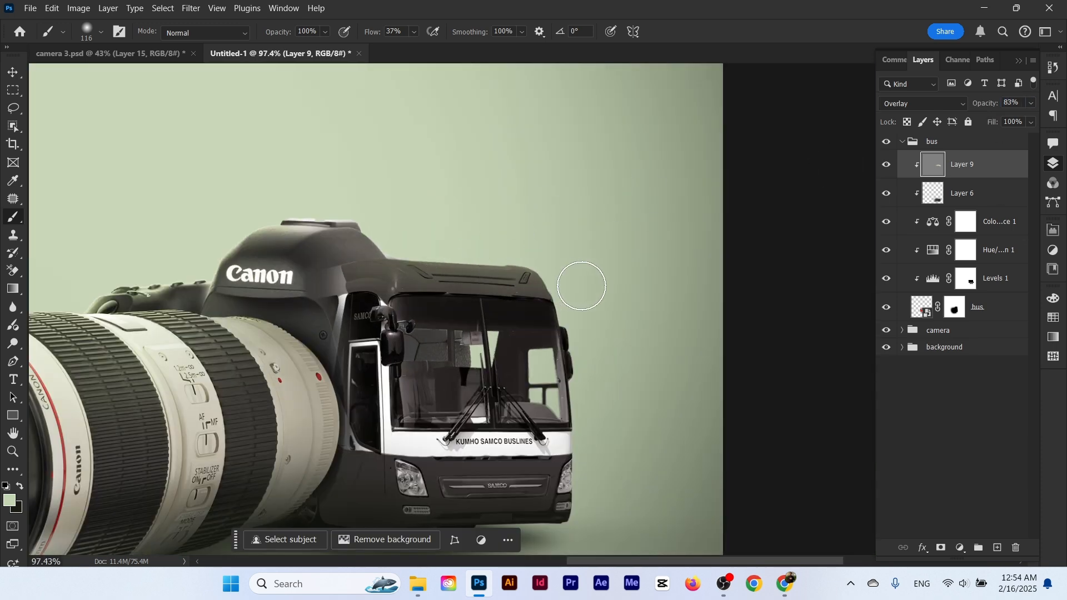
Paint a light green glow along the bus's lower edge on Layer 9 with a soft 218 px brush at 37% flow
left_click_drag(560, 423, 552, 372)
left_click_drag(491, 419, 548, 422)
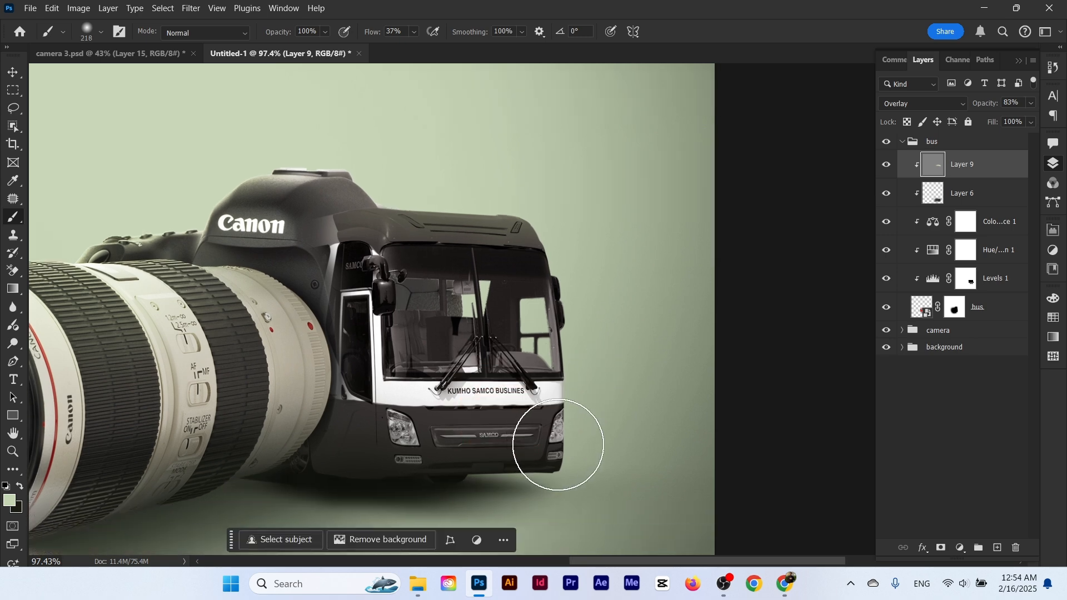
left_click_drag(332, 488, 517, 513)
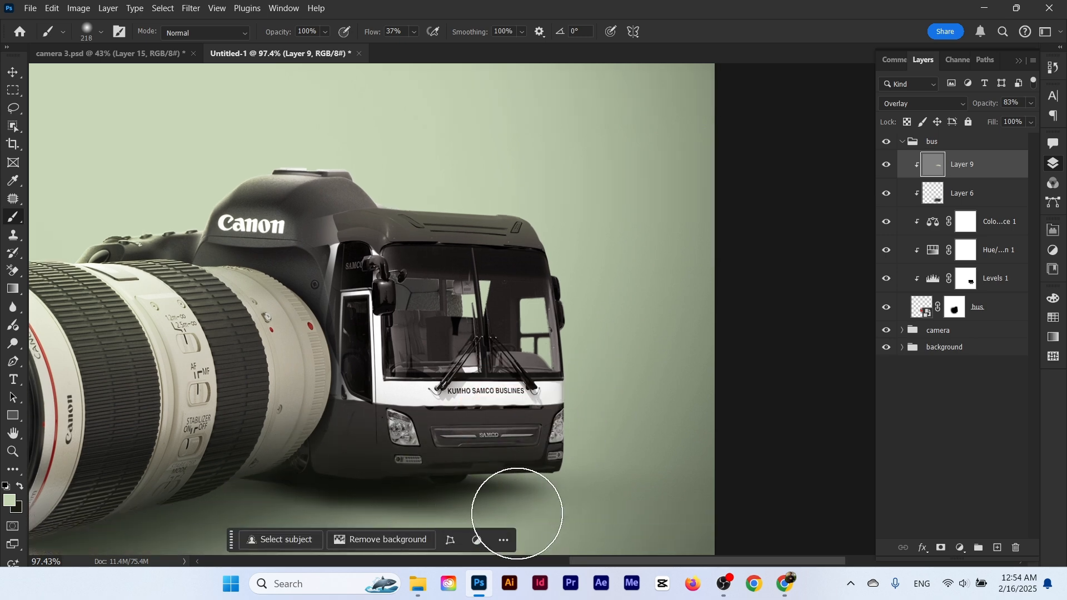
mouse_move(447, 358)
left_mouse_down()
mouse_move(346, 346)
mouse_move(423, 339)
mouse_move(389, 336)
mouse_move(478, 316)
left_mouse_up()
left_click(13, 72)
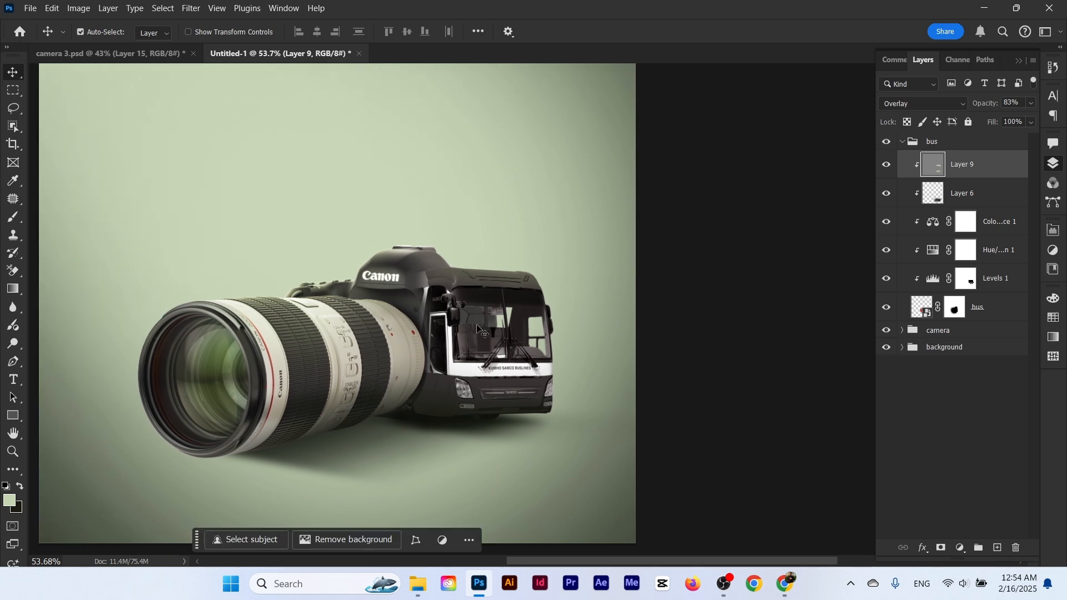
left_click_drag(472, 277, 483, 305)
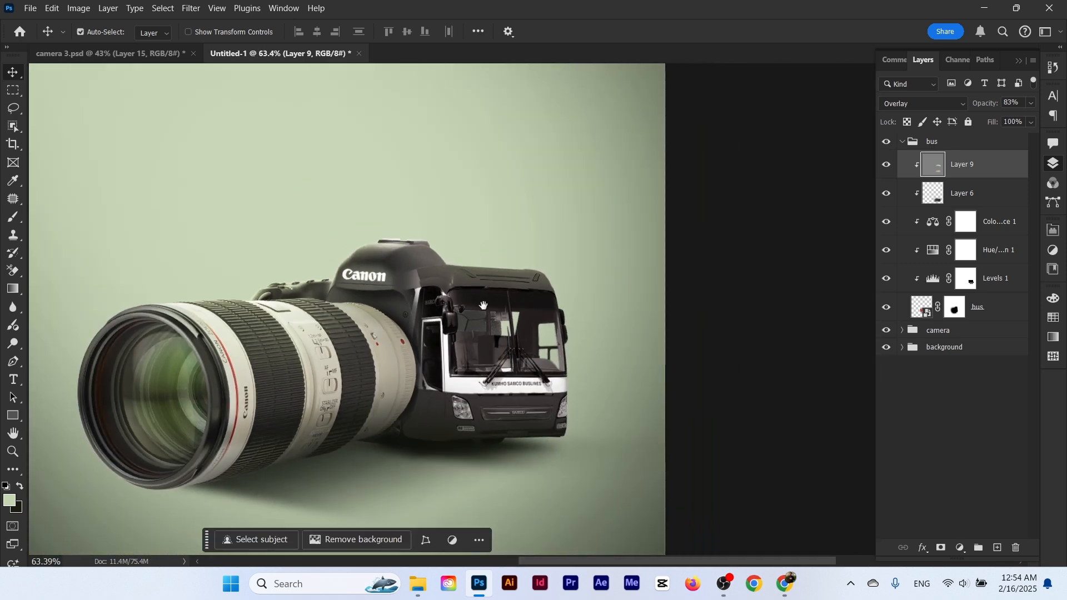
Collapse the bus group and place the "lens" image from the Downloads folder into the composition as a new layer
left_click(902, 141, "ctrl")
left_click_drag(443, 293, 593, 307)
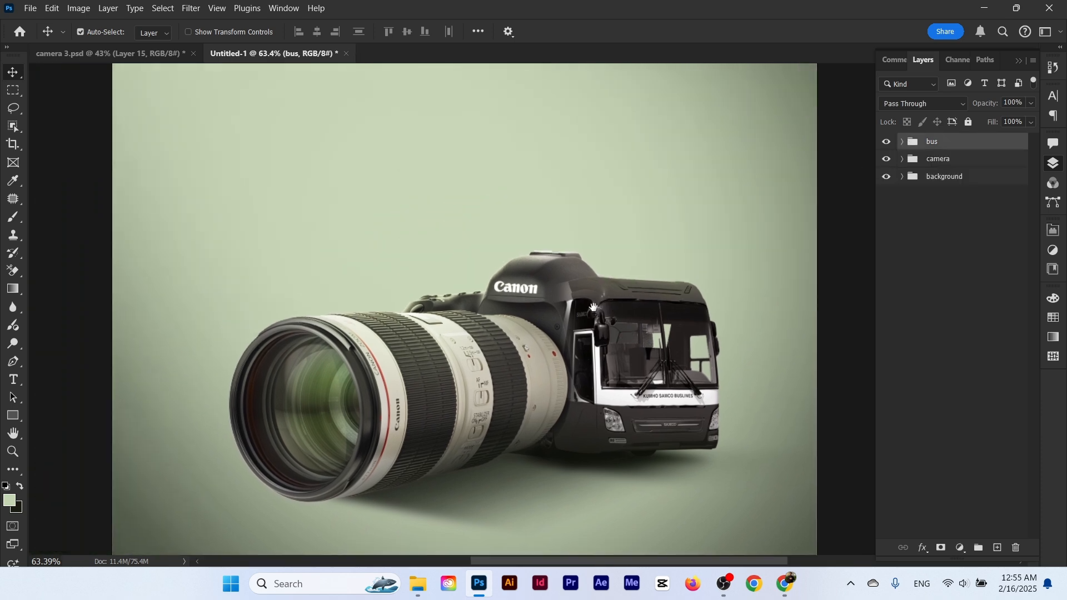
left_click(416, 596)
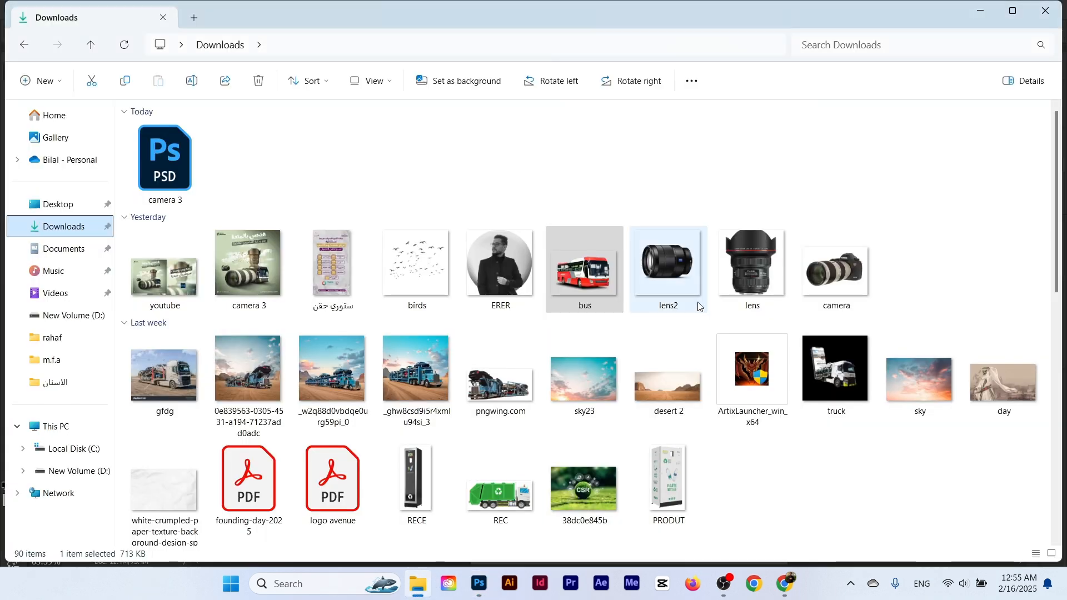
left_click_drag(750, 272, 534, 331)
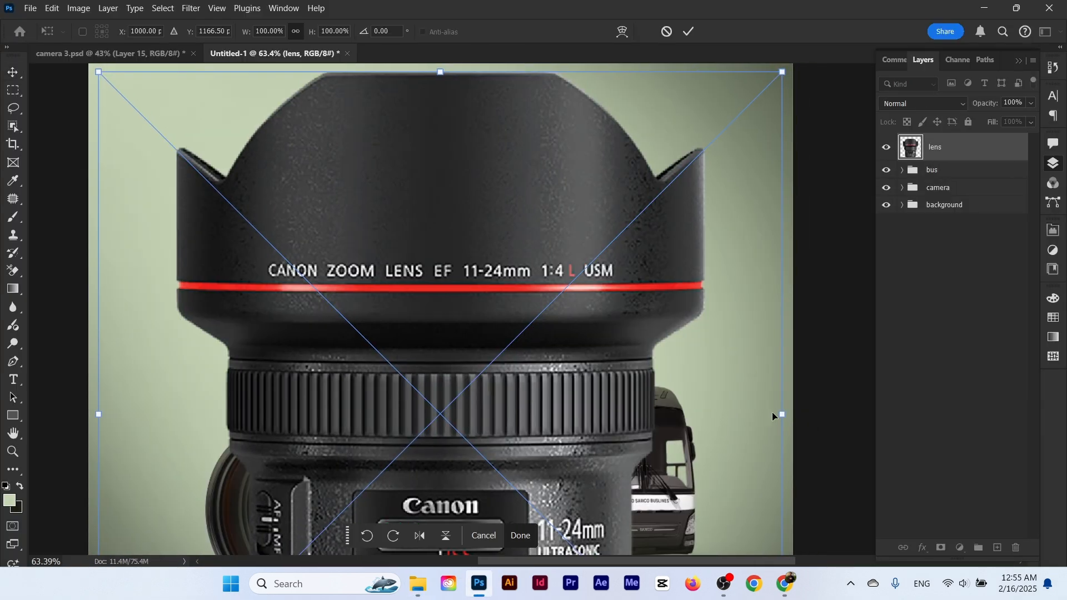
Scale the placed lens down proportionally and seat its mount on the camera's viewfinder hump above the Canon logo
left_click_drag(784, 414, 533, 415)
left_click_drag(473, 456, 565, 303)
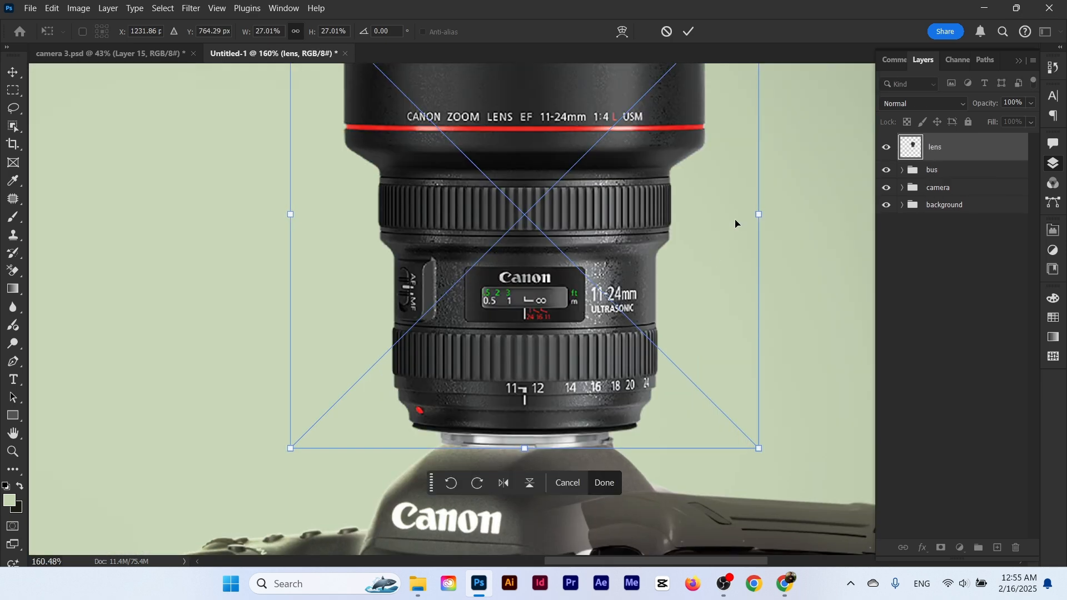
left_click_drag(762, 211, 741, 212)
left_click_drag(628, 251, 623, 267)
left_click(692, 33)
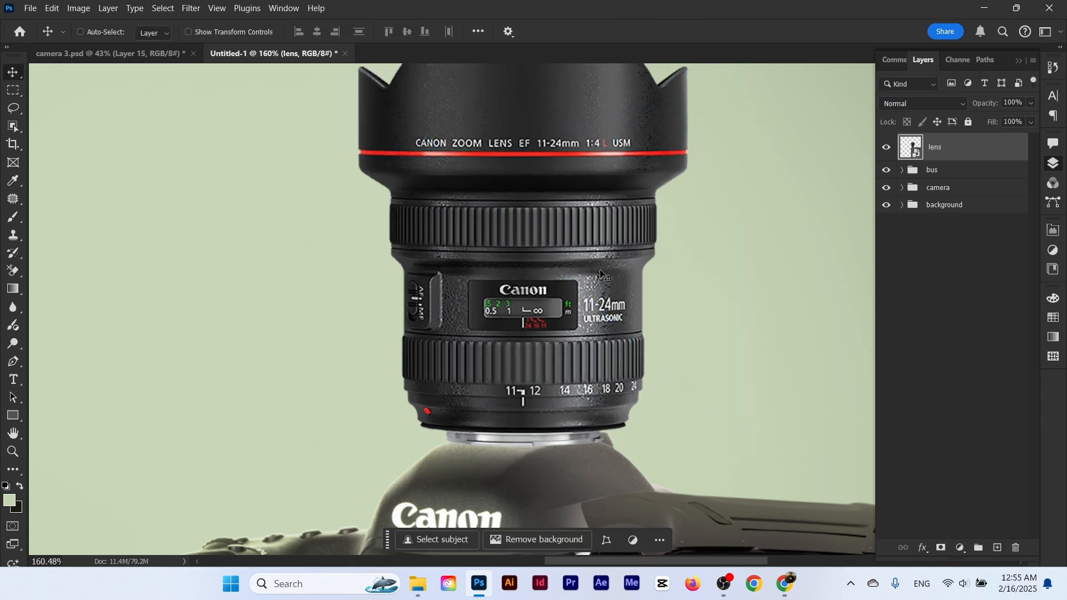
scroll(606, 269, "up", 2)
scroll(605, 269, "down", 5)
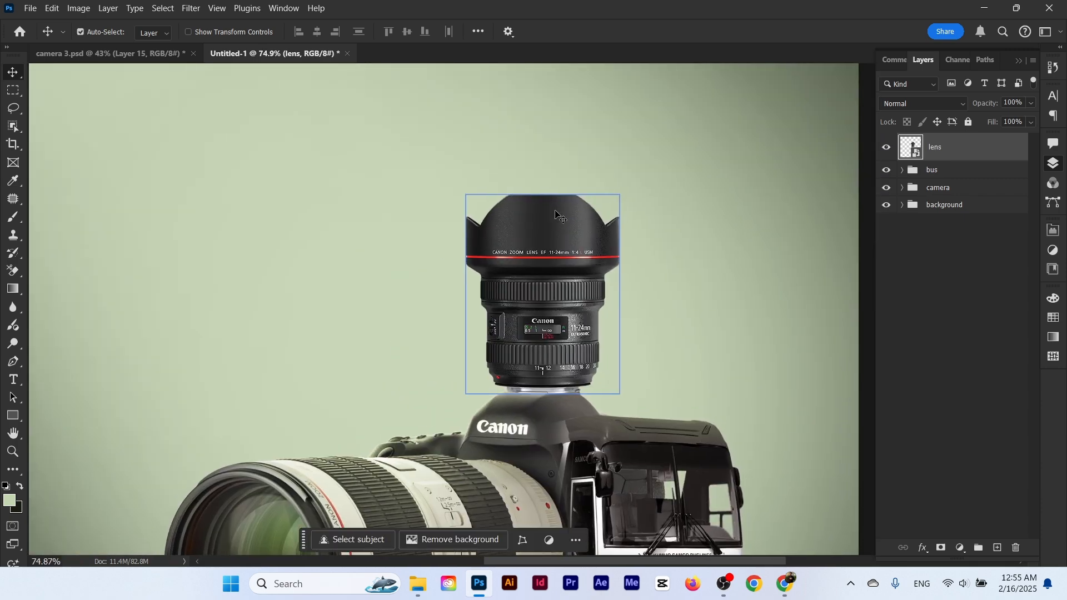
scroll(578, 238, "down", 2)
scroll(485, 165, "up", 3)
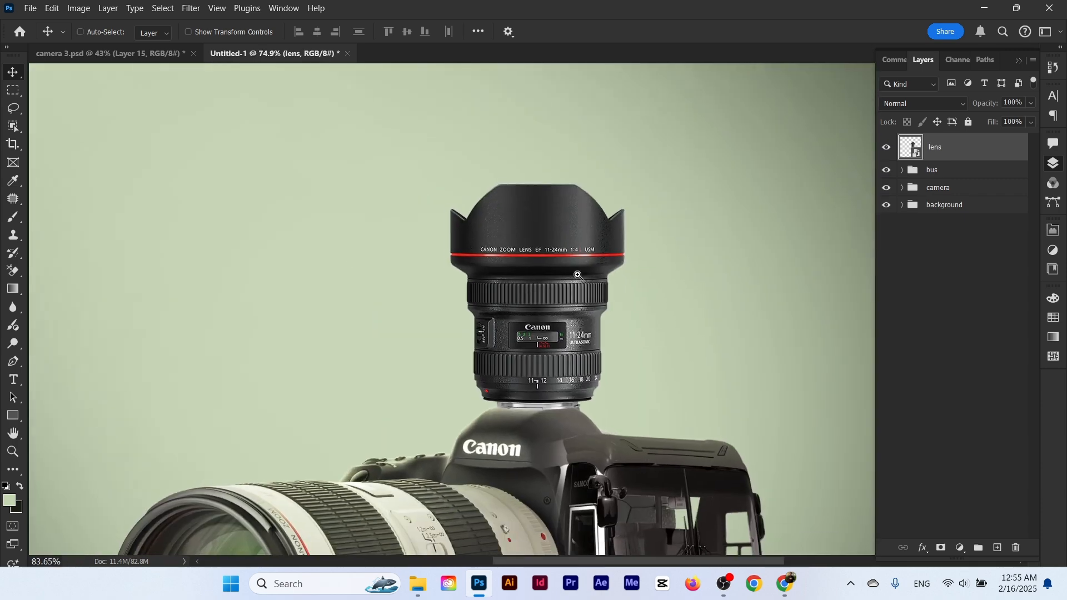
Brighten the bus front on Layer 9 using large soft Dodge strokes of 235 px and 576 px, Midtones at 47% exposure
left_click(634, 276)
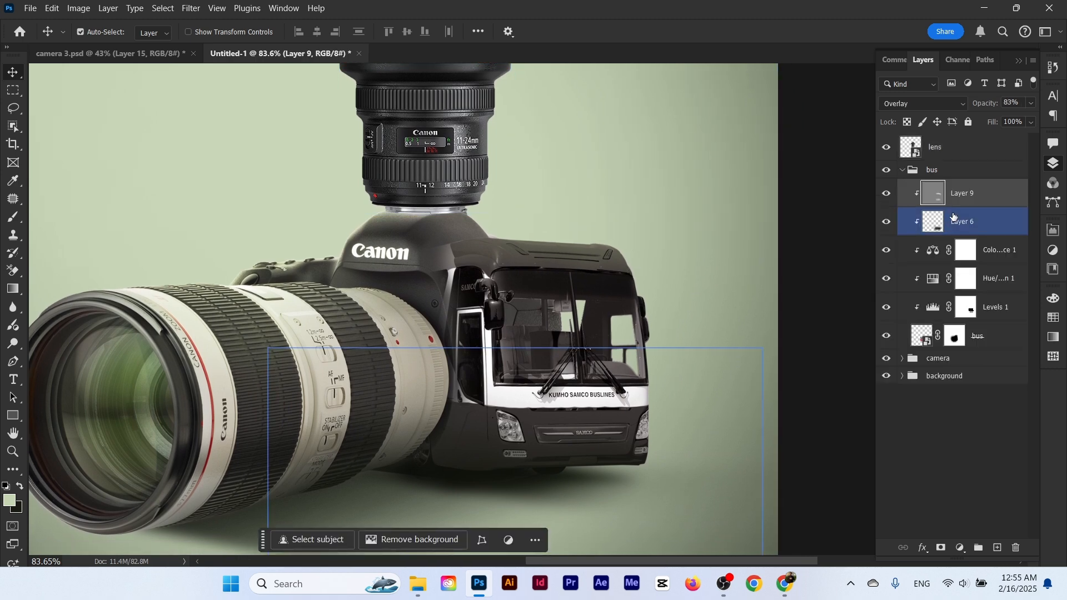
left_click(13, 343)
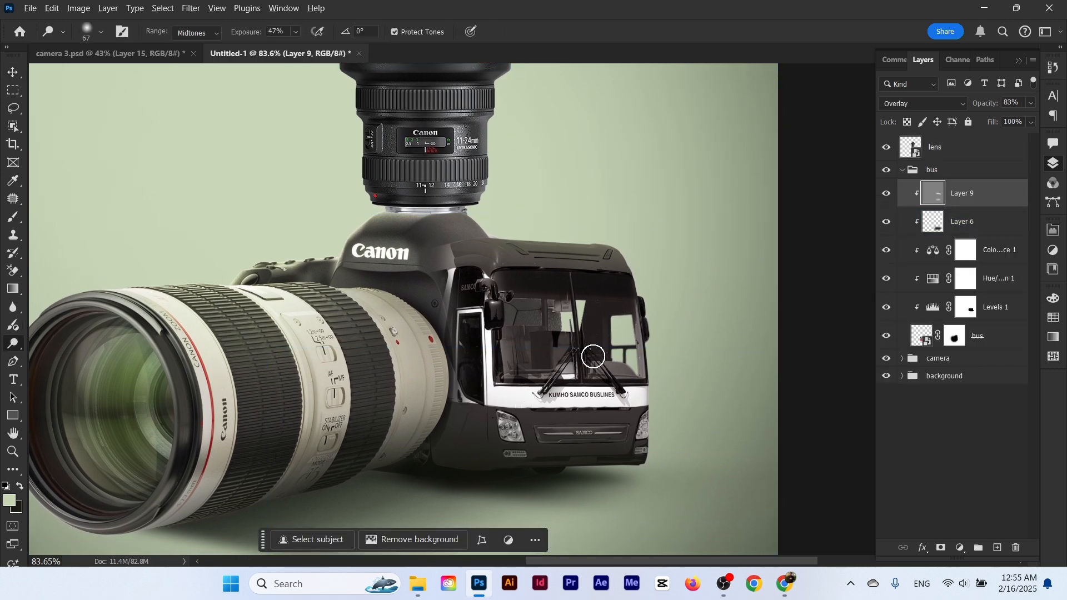
left_click_drag(594, 357, 644, 351)
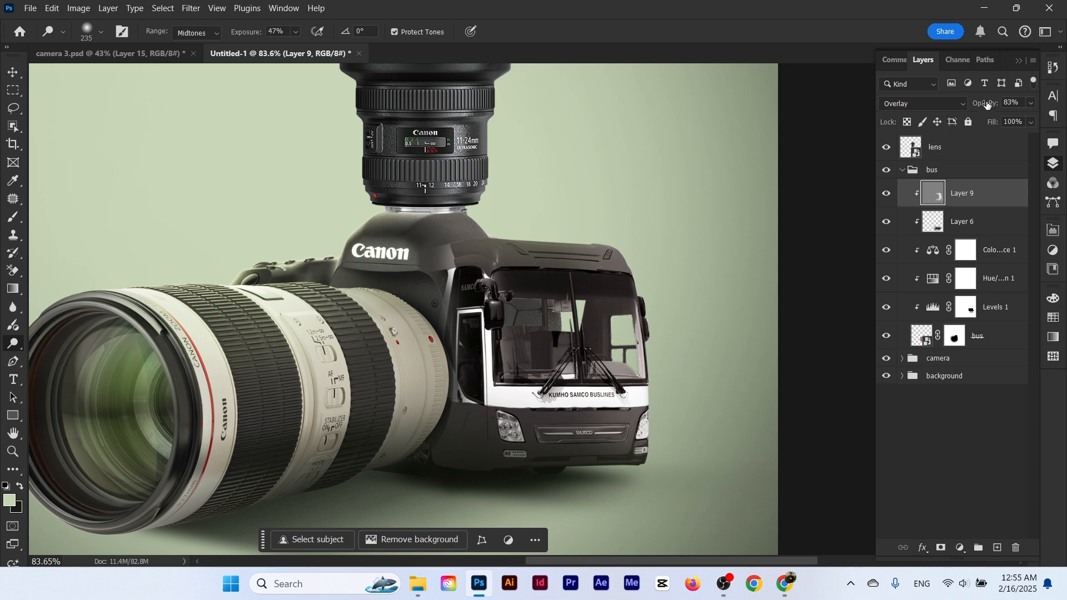
left_click_drag(578, 427, 682, 420)
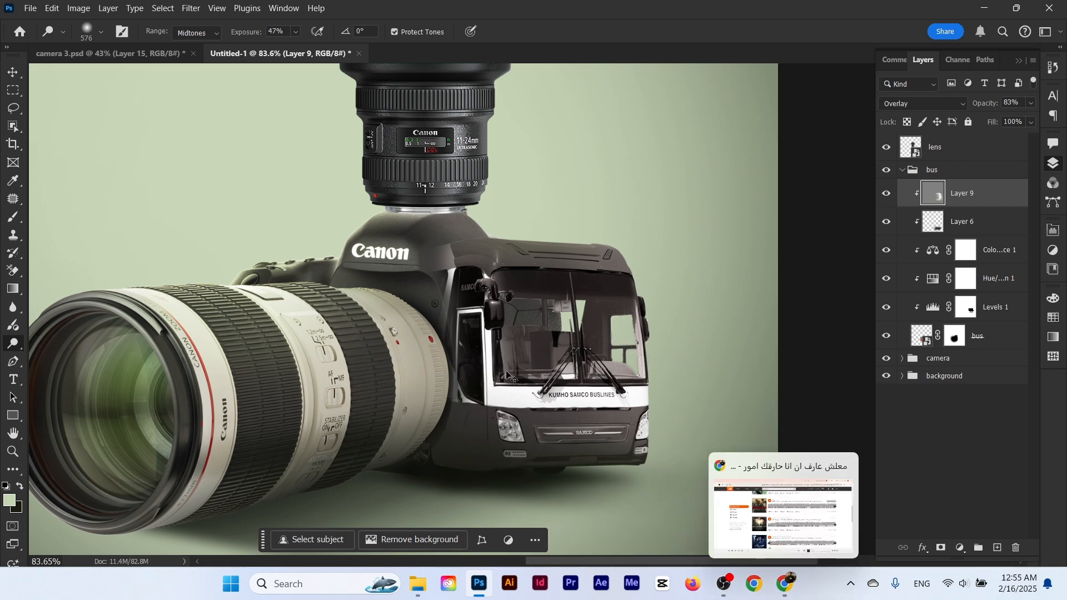
scroll(504, 336, "down", 8)
scroll(505, 337, "up", 5)
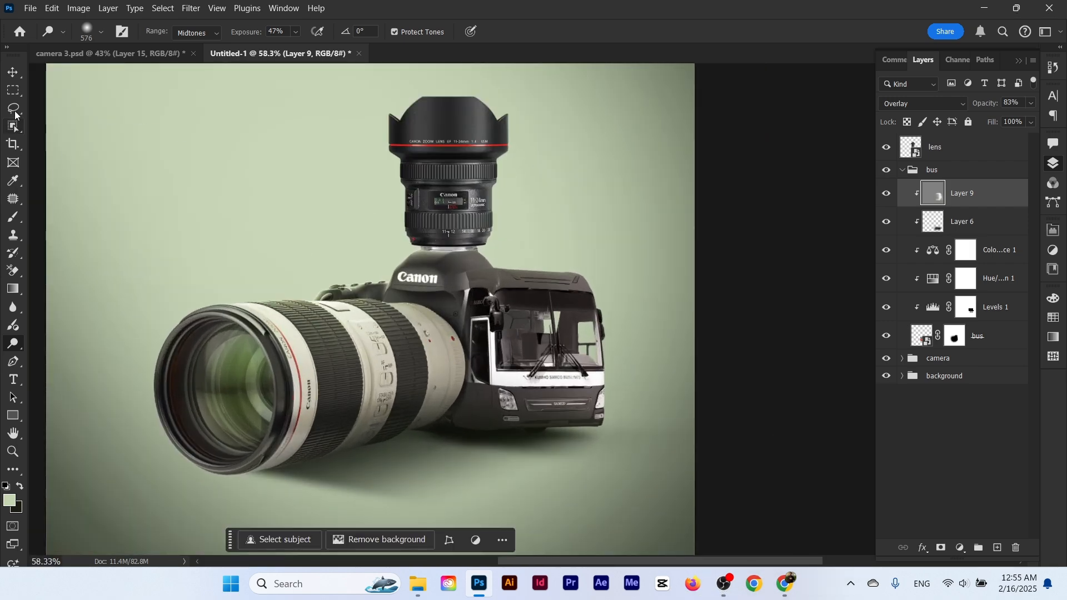
Add a new clipped layer directly above Layer 6 in the bus group
left_click(12, 73)
scroll(425, 136, "up", 3)
left_click_drag(470, 153, 469, 181)
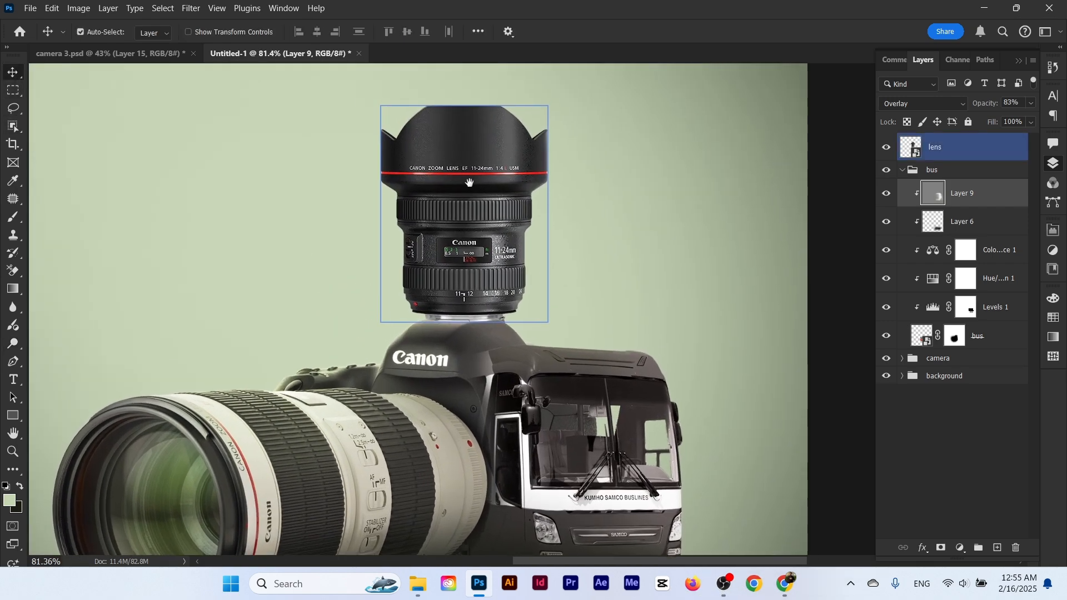
left_click_drag(493, 257, 510, 236)
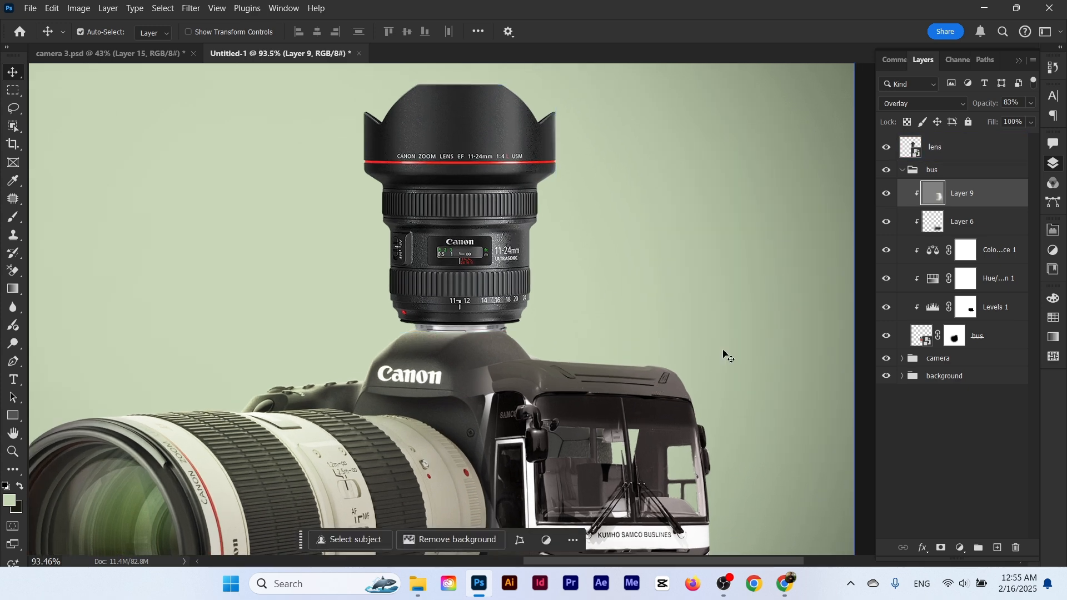
left_click(989, 229)
left_click(995, 244)
left_click(996, 225)
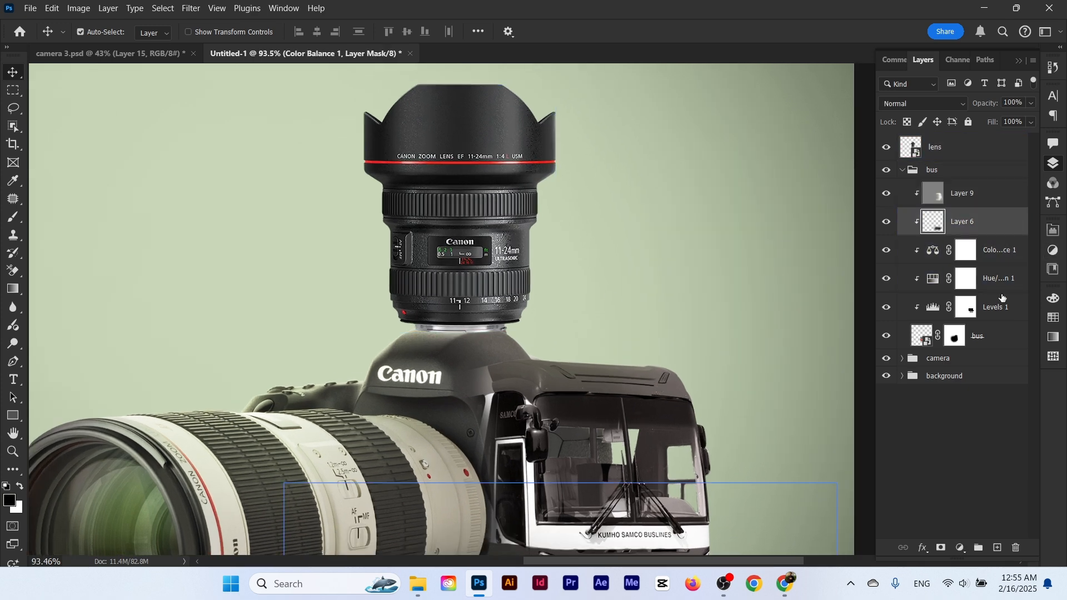
left_click(997, 548)
Paint a soft white highlight on the bus roof's upper edge near the camera with a 163 px brush at 37% flow
left_click(16, 223)
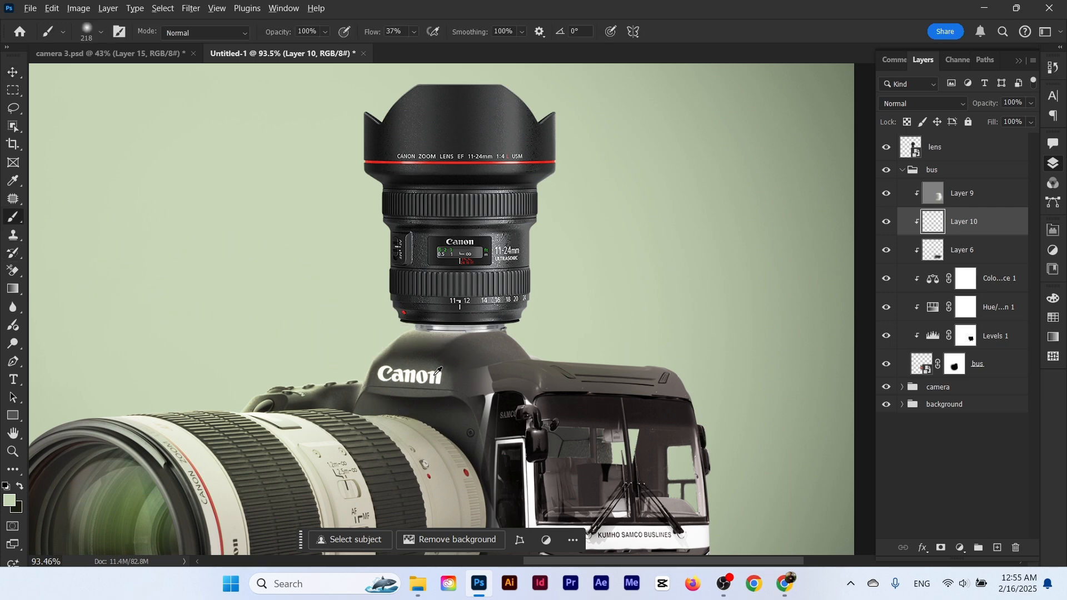
left_click_drag(664, 367, 638, 366)
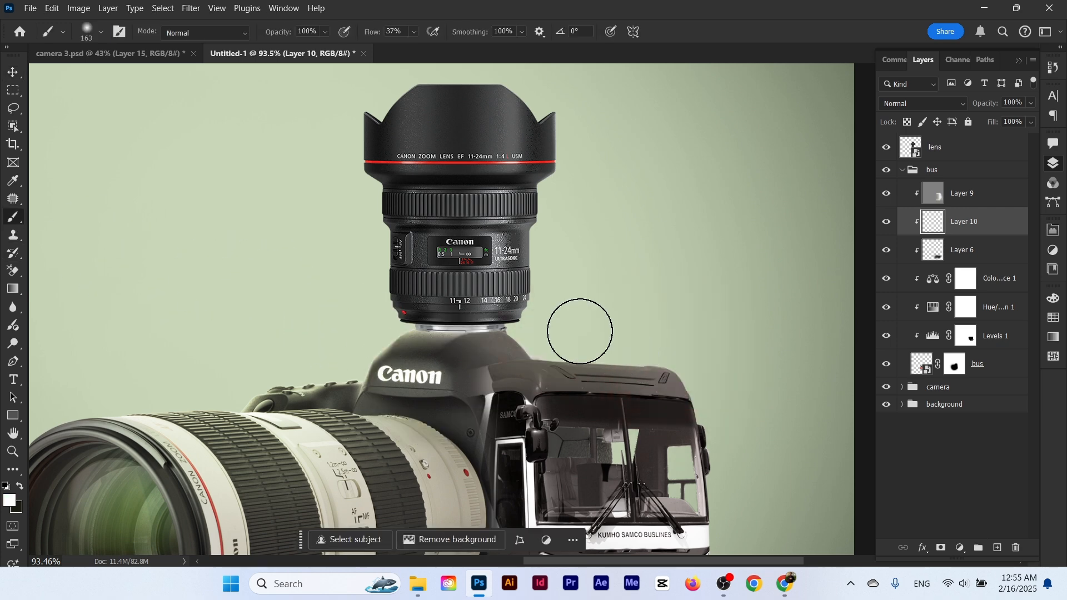
mouse_move(579, 331)
left_mouse_down()
mouse_move(576, 320)
mouse_move(636, 317)
mouse_move(690, 334)
mouse_move(586, 320)
left_mouse_up()
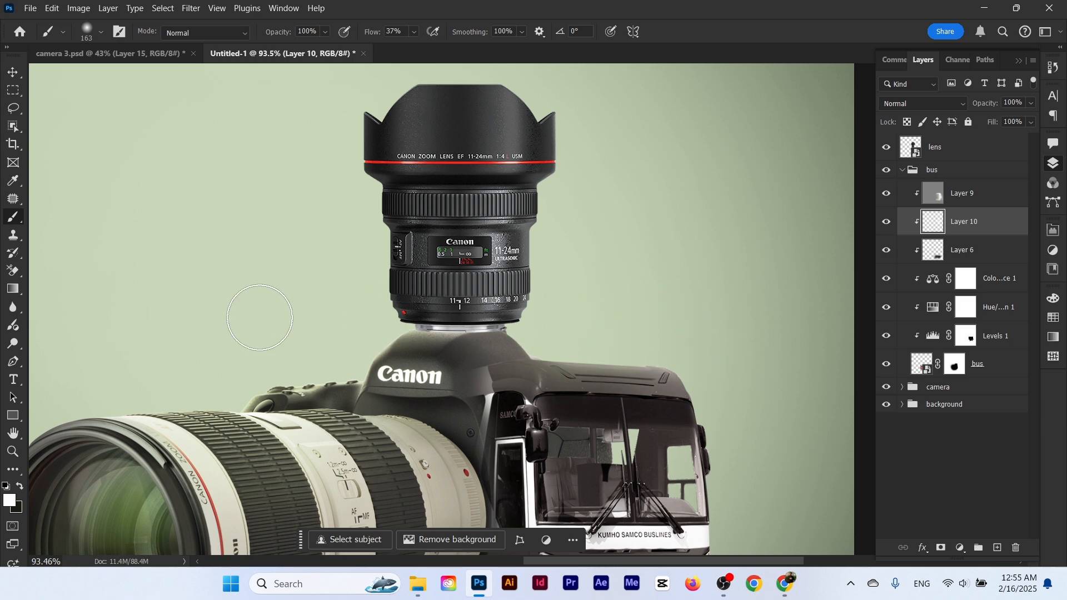
scroll(260, 317, "down", 2)
scroll(435, 275, "up", 2)
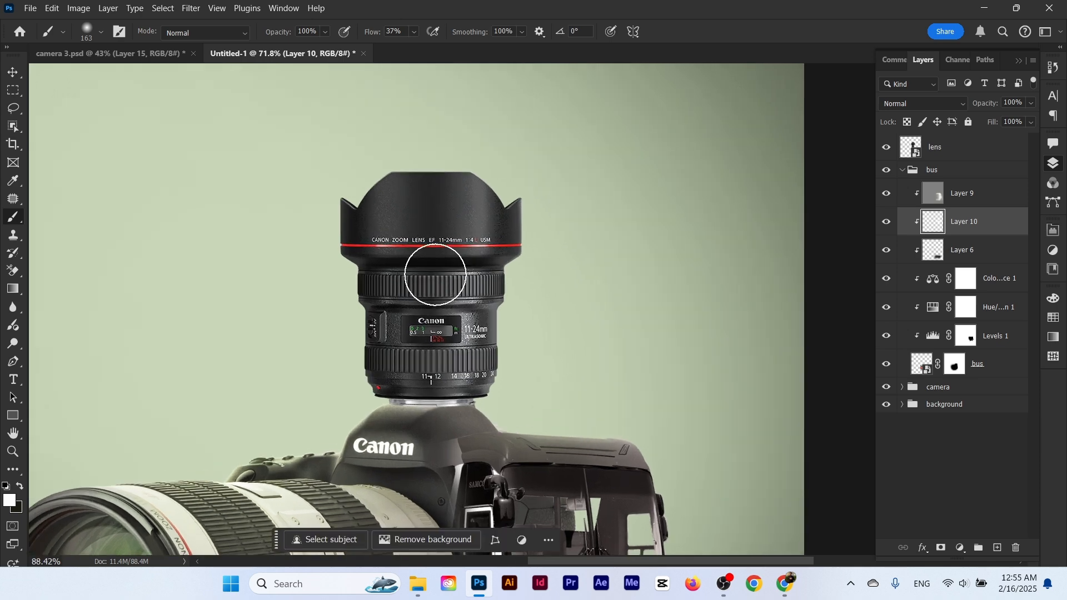
Collapse the bus group, then add a new layer above the lens and clip it to the lens
left_click(12, 72)
left_click(908, 173)
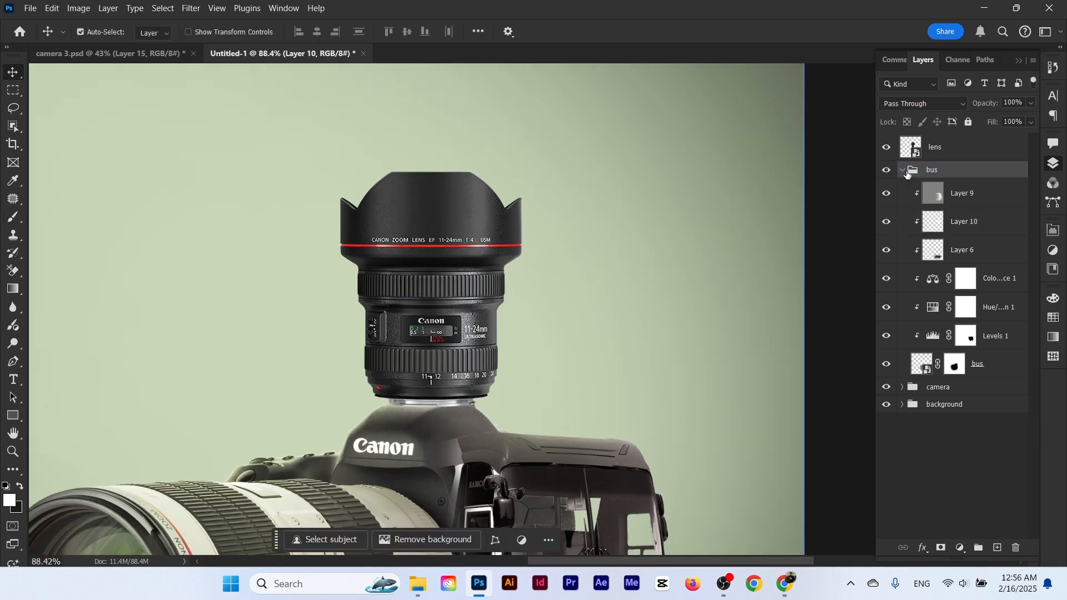
left_click(902, 170)
left_click(939, 147)
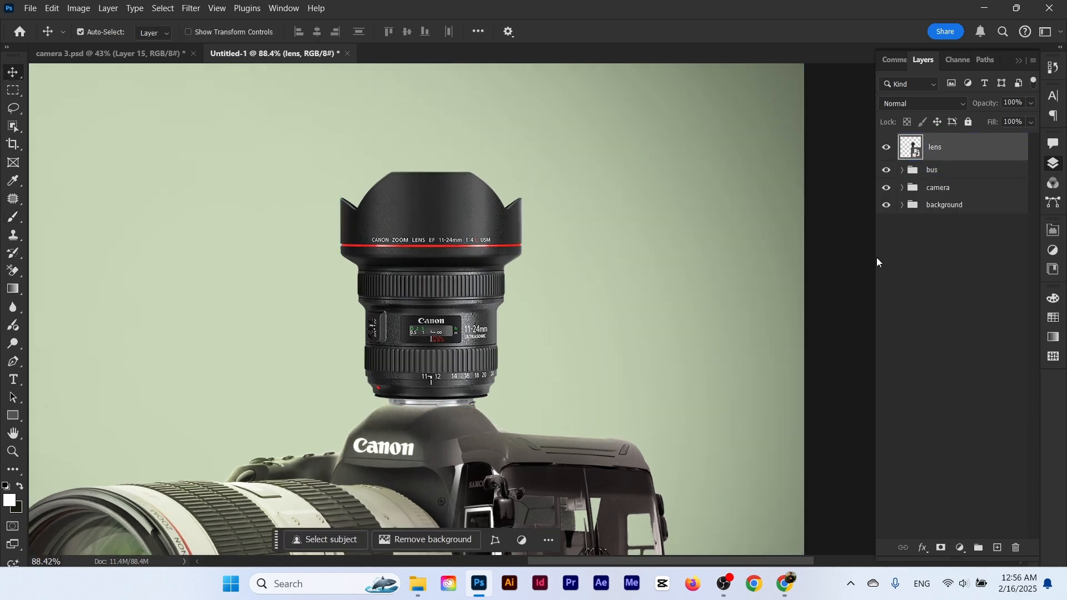
left_click(998, 549)
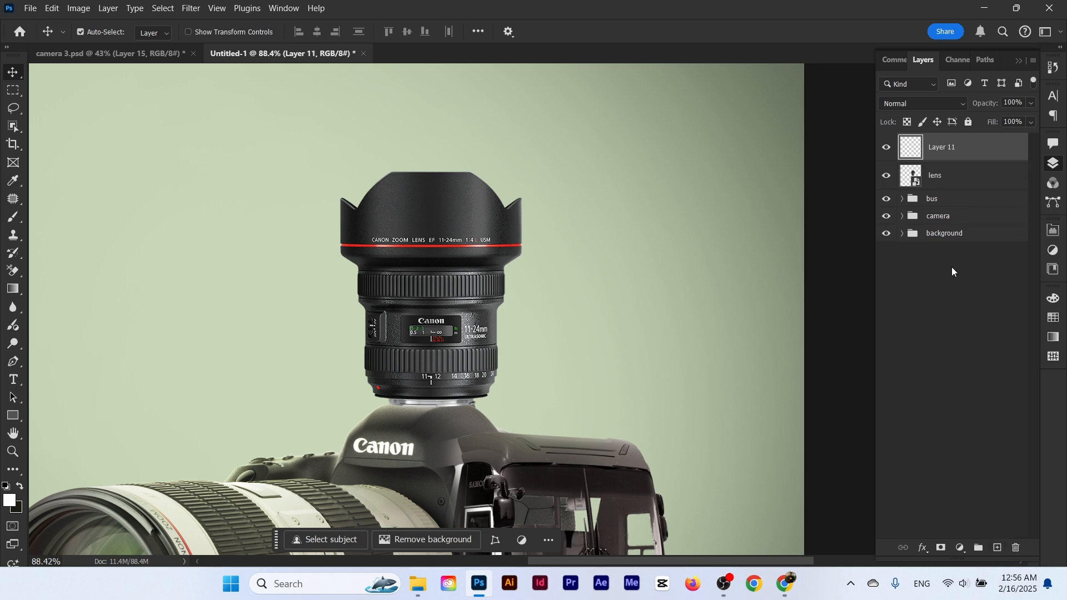
left_click(909, 159, "alt")
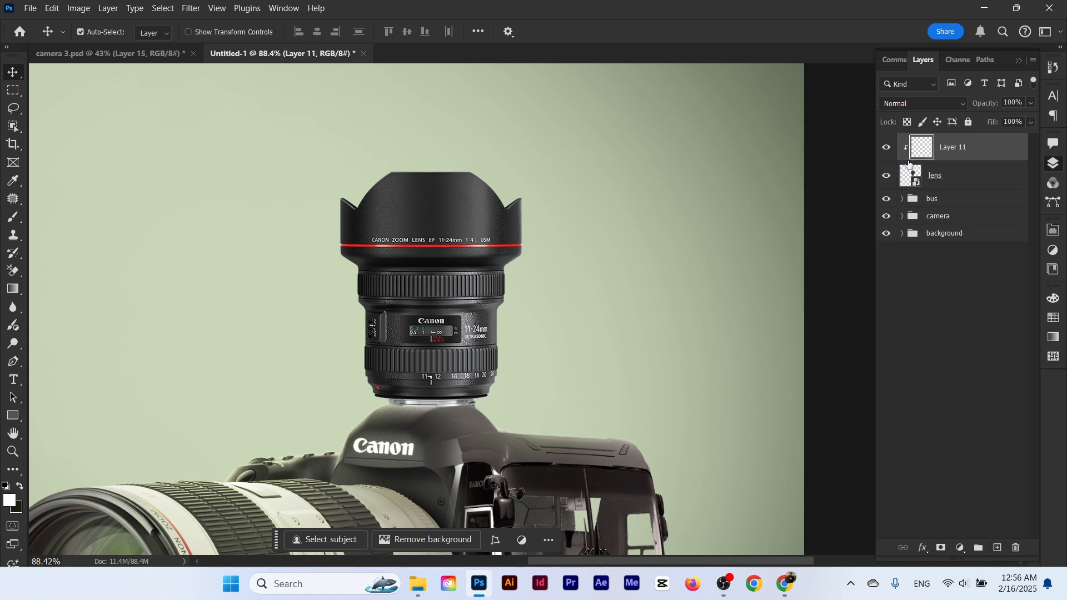
Fill the layer clipped to the lens with neutral gray and set its blend mode to Overlay
key("shift+BackSpace")
key("Return")
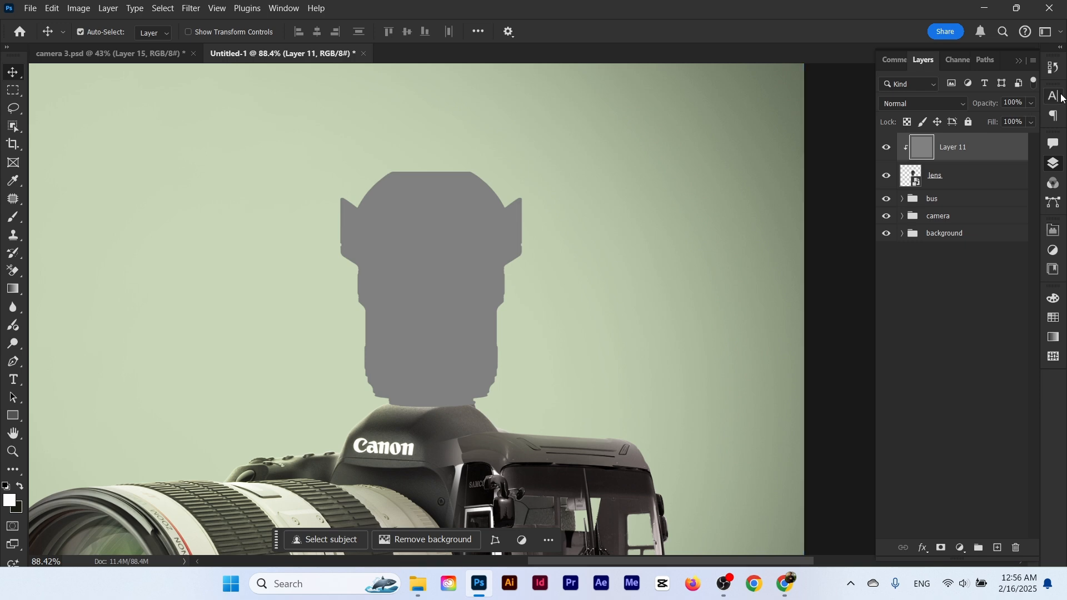
left_click(943, 107)
left_click(918, 299)
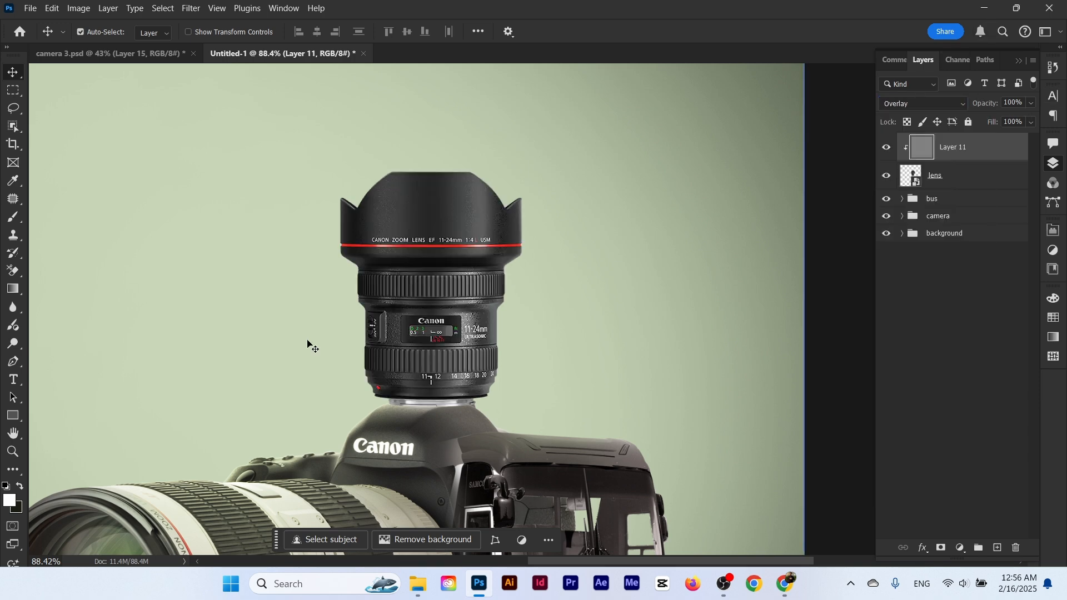
Brighten the lens barrel and hood on Layer 11 with a 143 px Dodge tool, Midtones at 47% exposure
left_click(13, 343)
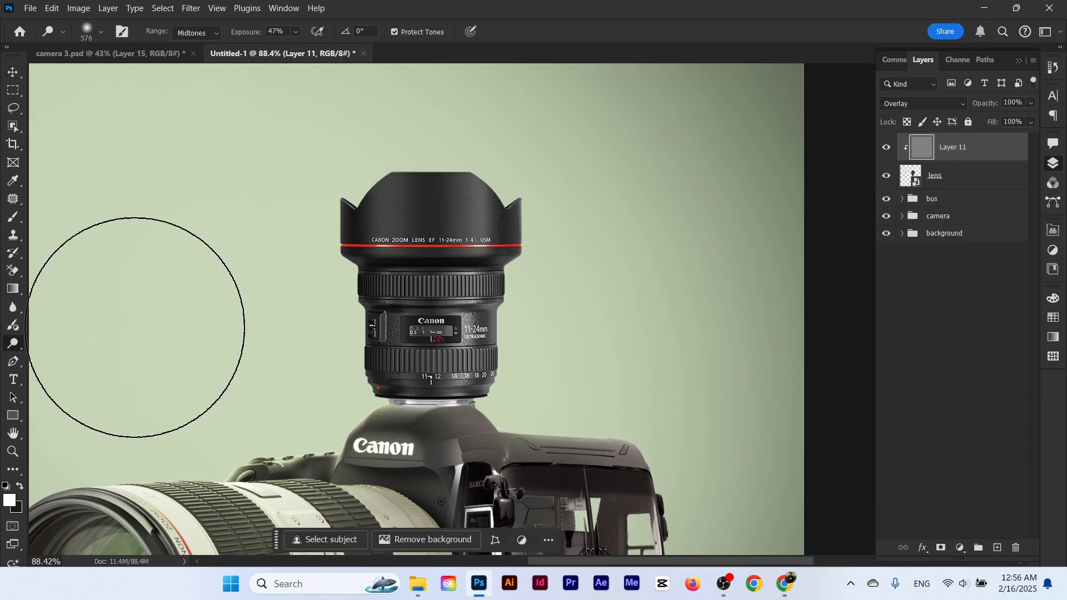
left_click_drag(404, 218, 356, 217)
left_click_drag(464, 391, 424, 319)
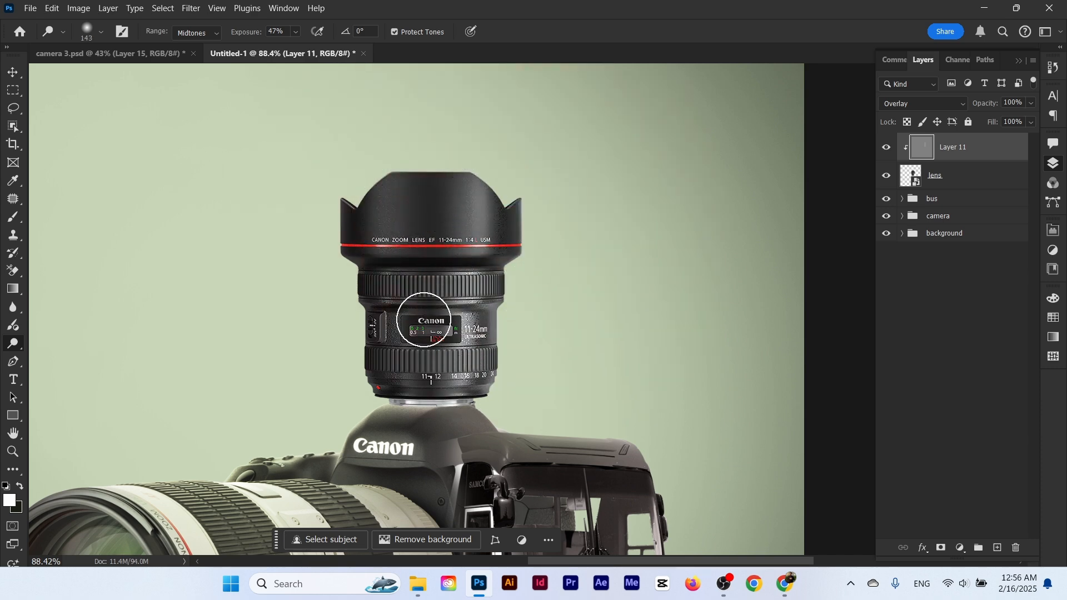
mouse_move(382, 244)
left_mouse_down()
mouse_move(389, 371)
mouse_move(394, 218)
left_mouse_up()
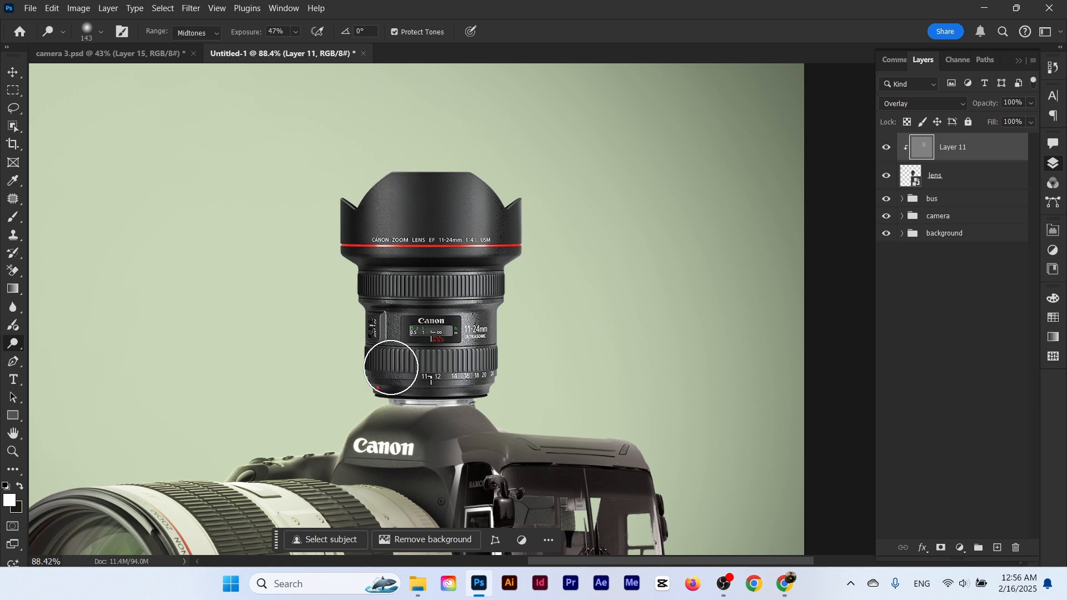
left_click_drag(390, 367, 390, 300)
left_click_drag(386, 179, 404, 444)
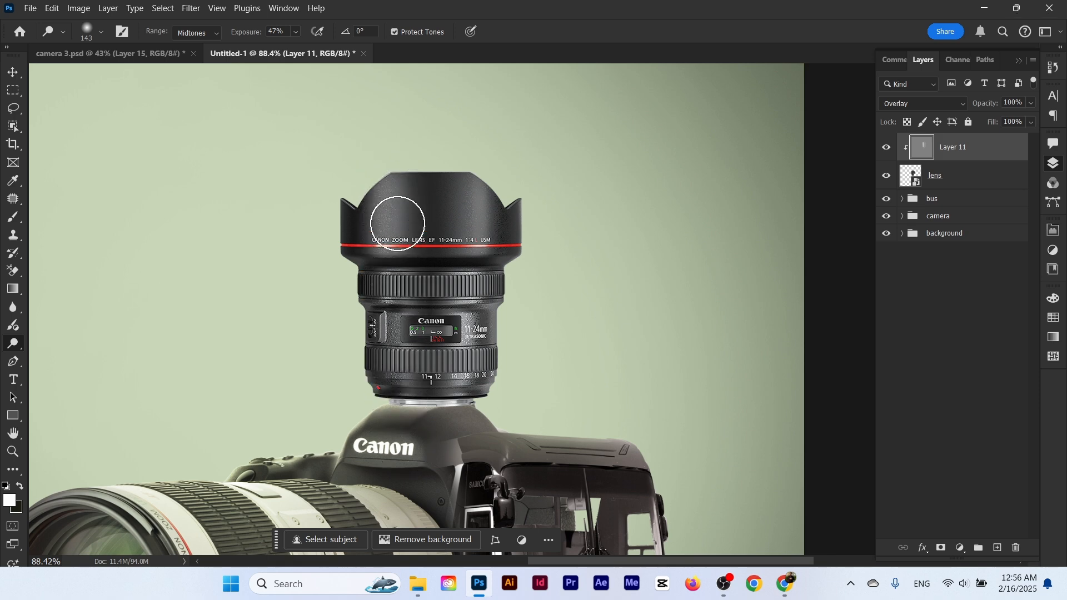
mouse_move(451, 238)
left_mouse_down()
mouse_move(402, 234)
mouse_move(440, 222)
left_mouse_up()
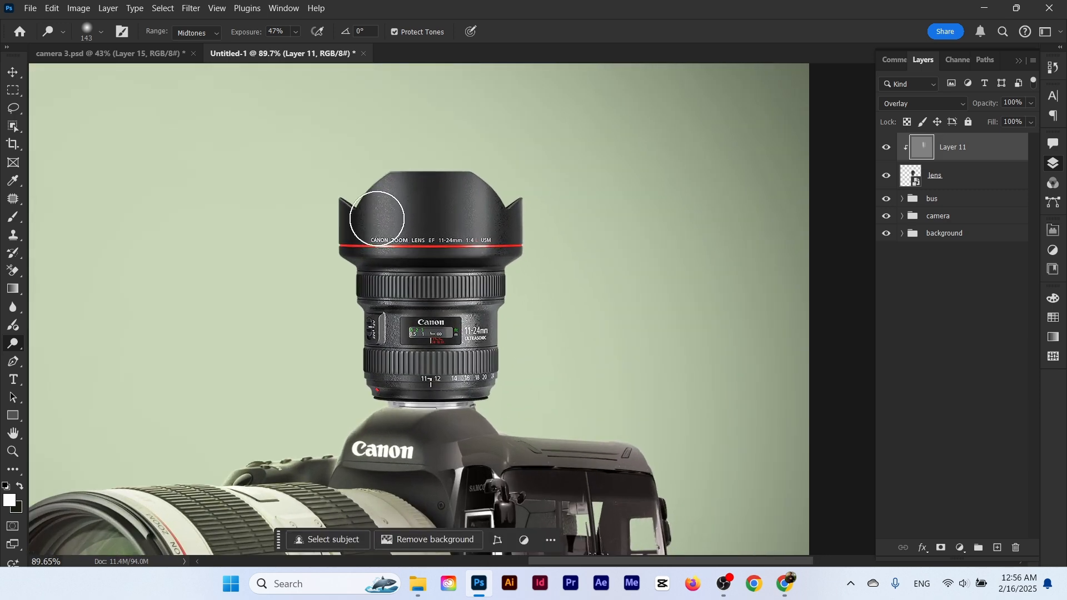
Brighten the outer edge of the lens hood on Layer 11 with an 88 px Dodge tool
right_click(319, 213, "alt")
left_click_drag(320, 214, 325, 209)
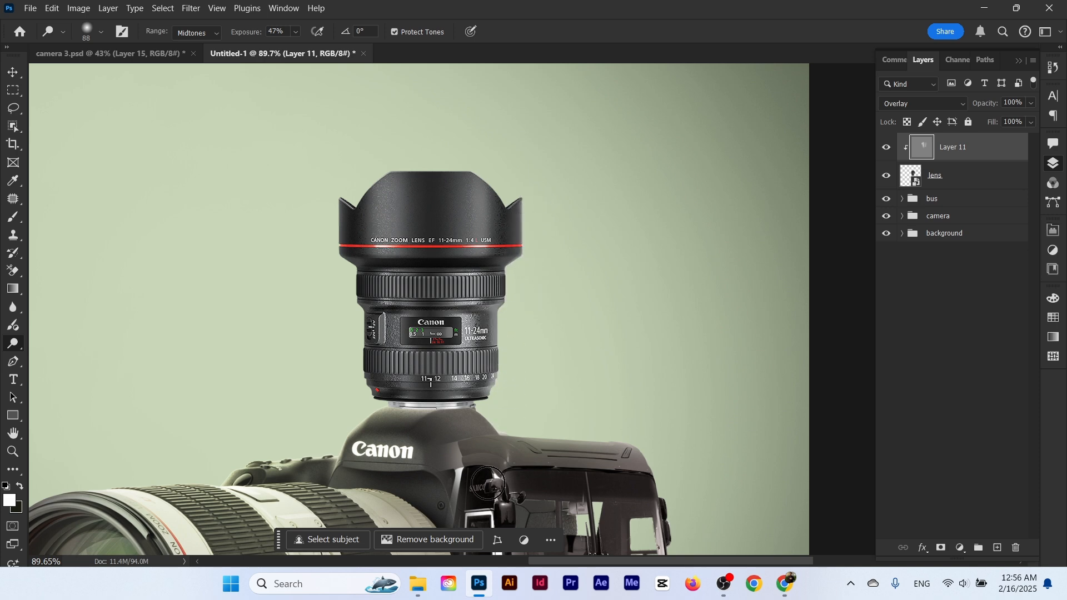
left_click_drag(502, 286, 512, 258, "ctrl")
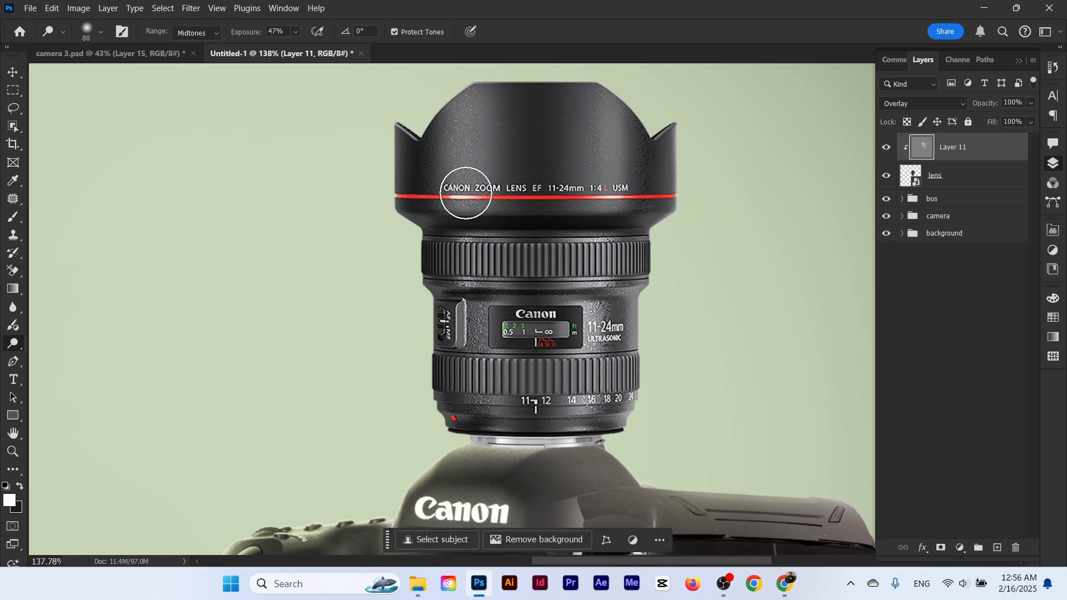
left_click_drag(418, 195, 450, 230)
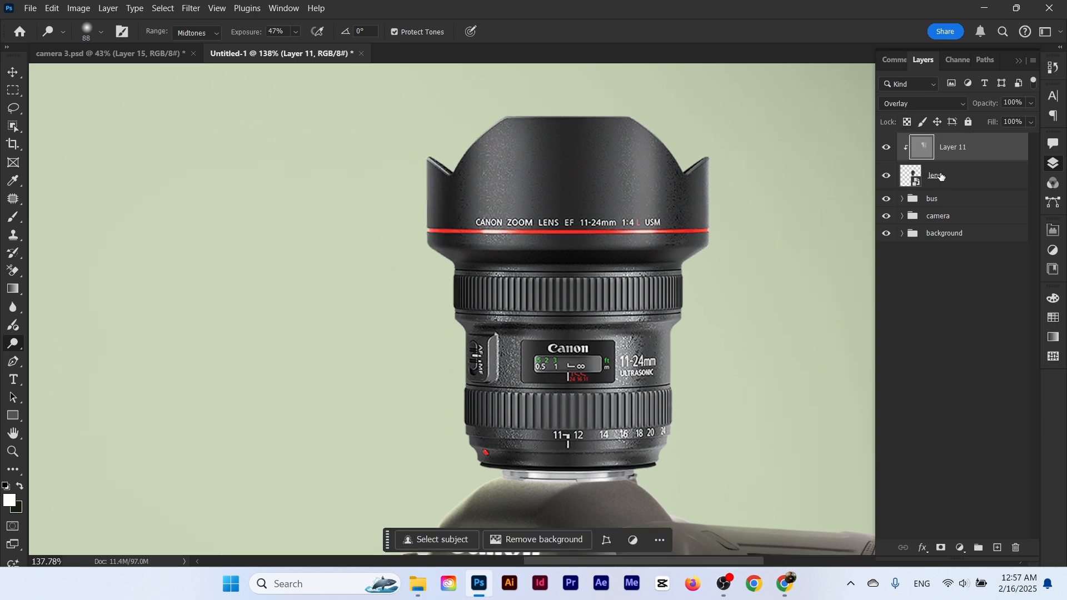
Sample the pale green background and paint it over the lens barrel on Layer 11 with a 163 px Brush at 37% flow
left_click_drag(653, 324, 644, 288)
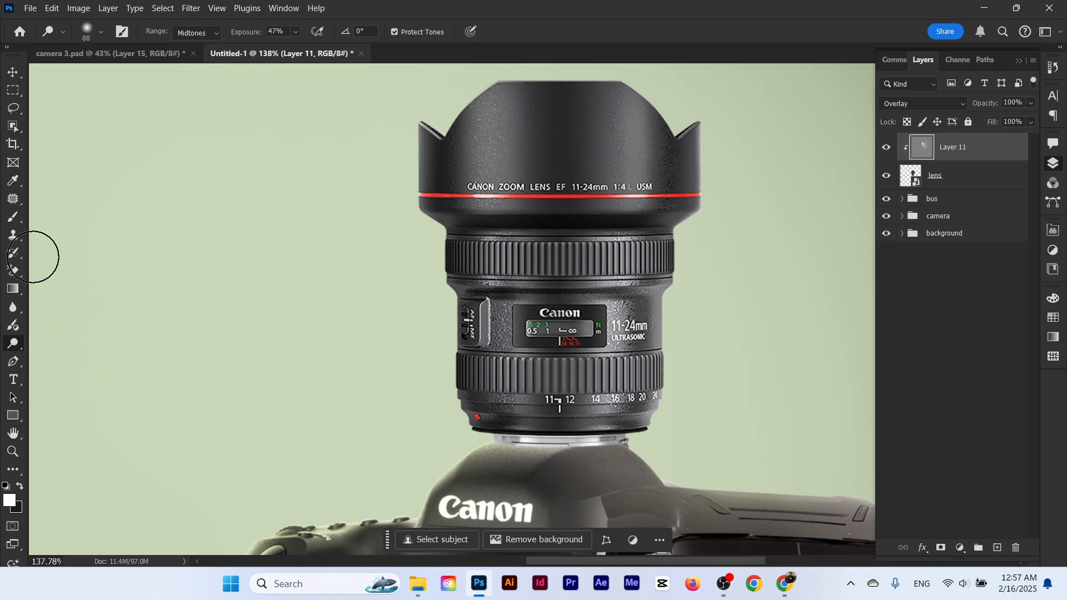
left_click(14, 218)
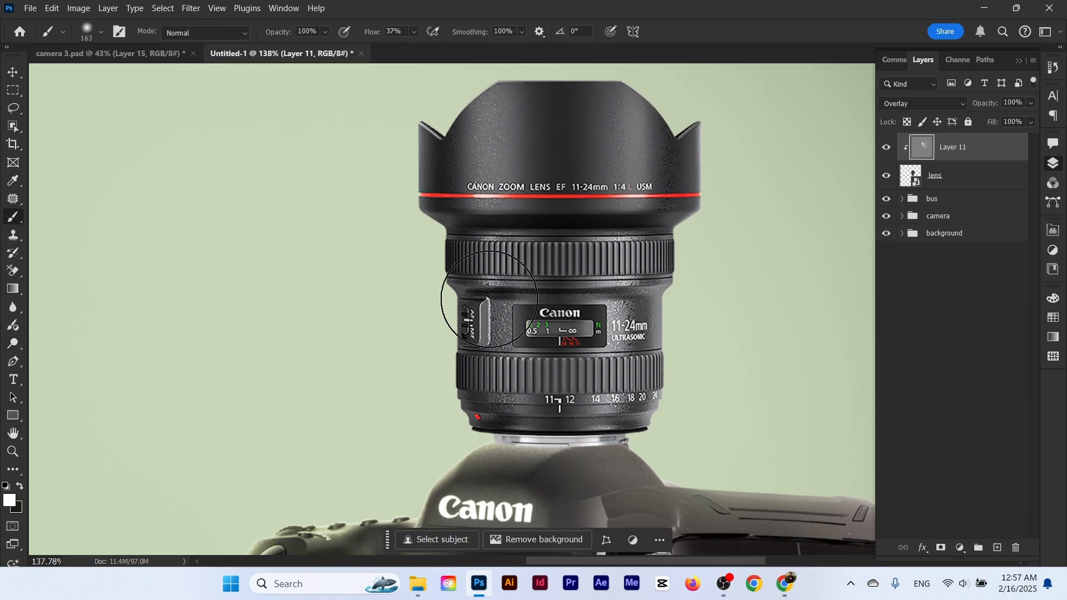
left_click(234, 177, "alt")
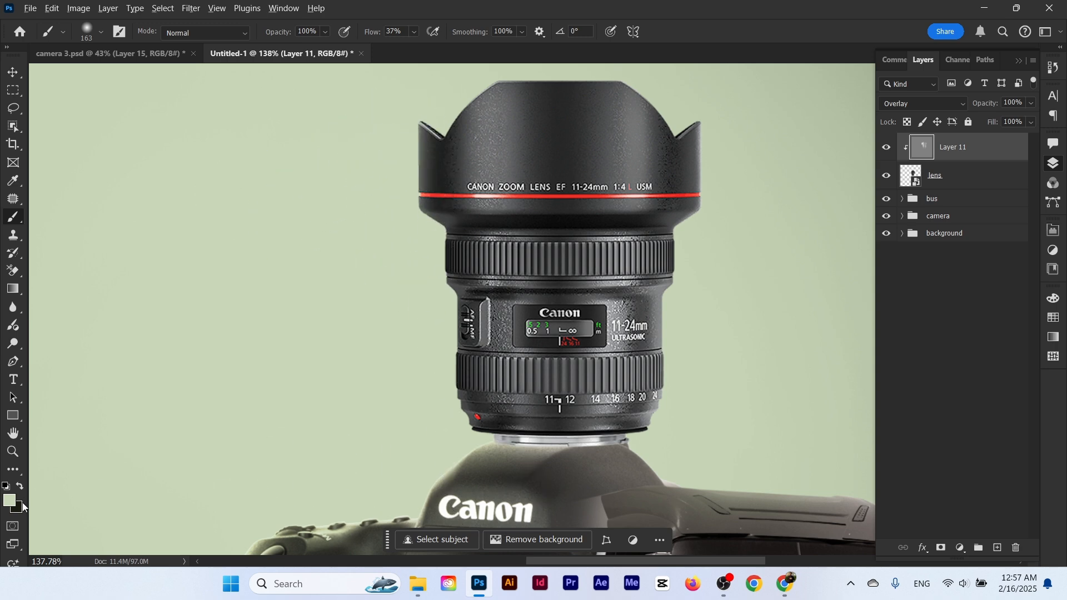
left_click_drag(344, 449, 495, 188)
left_click(232, 444, "alt")
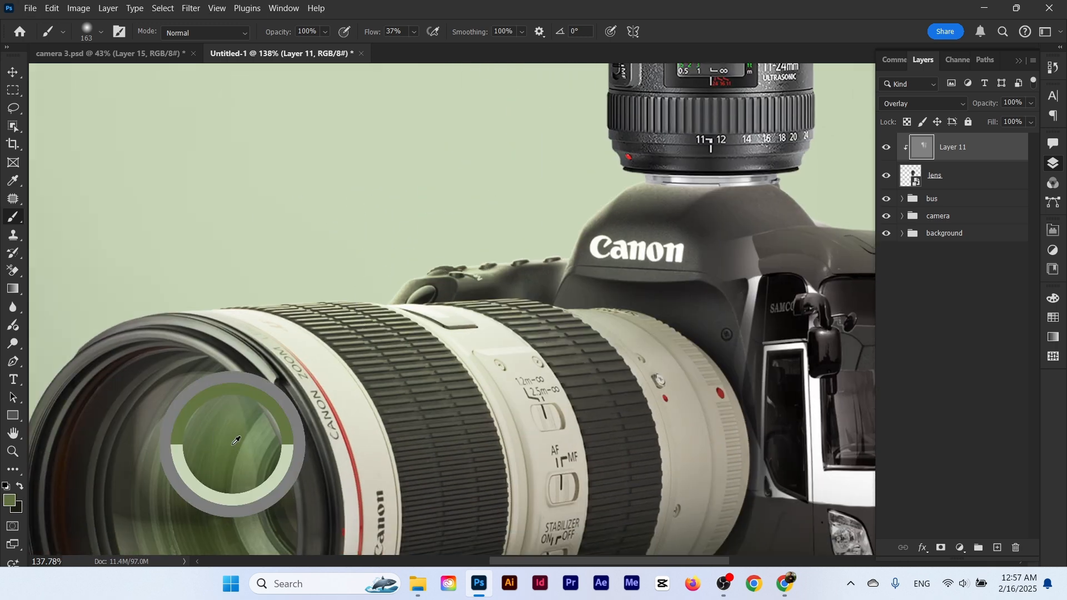
left_click_drag(416, 253, 384, 457)
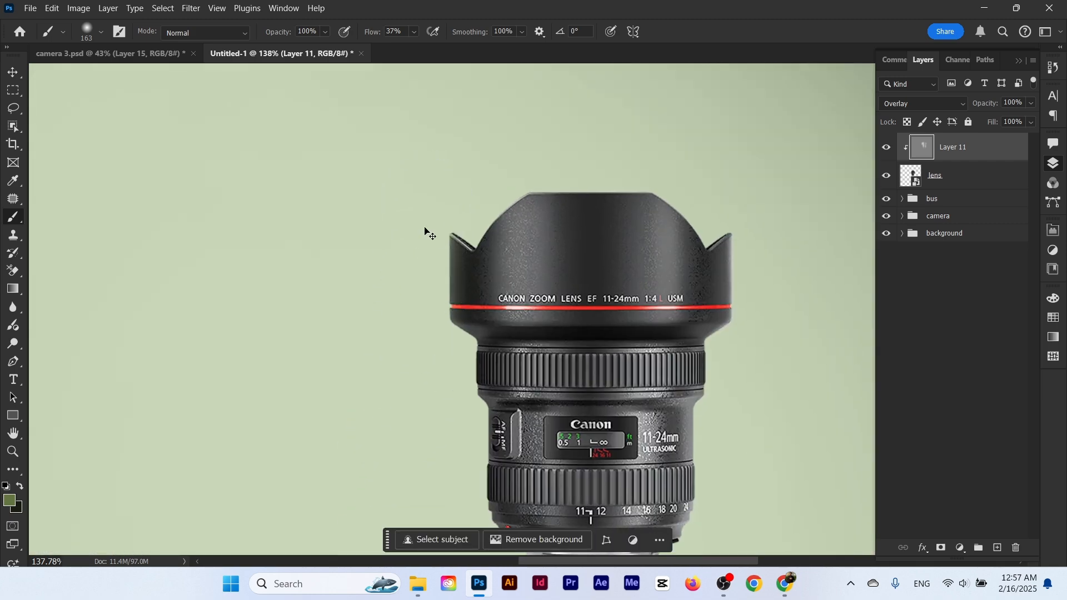
mouse_move(594, 370)
left_mouse_down()
mouse_move(543, 367)
mouse_move(638, 337)
left_mouse_up()
left_click(348, 210, "alt")
left_click_drag(582, 219, 555, 262)
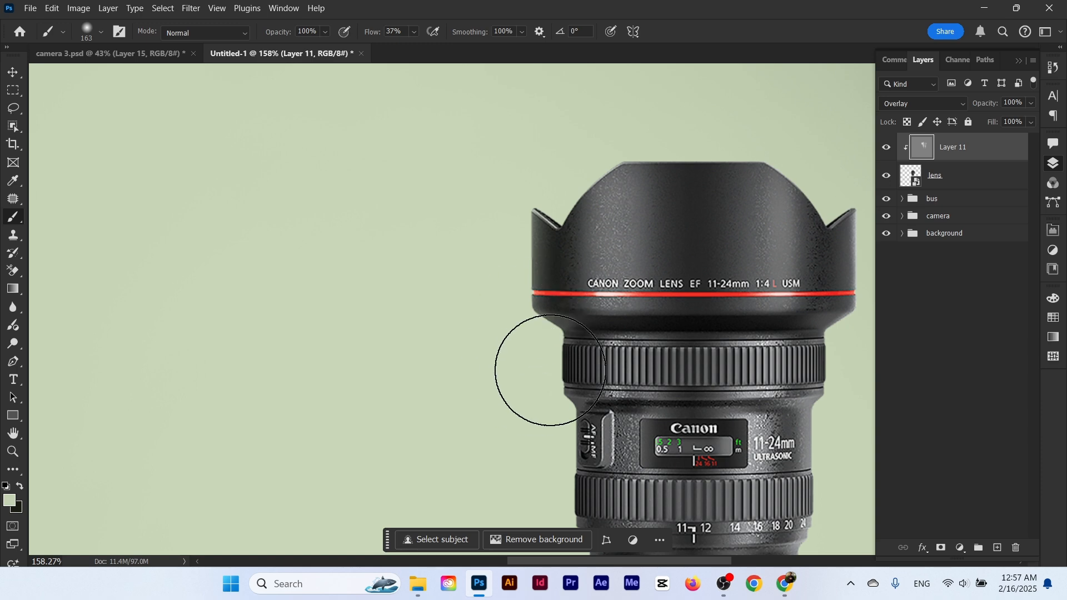
scroll(580, 518, "down", 3)
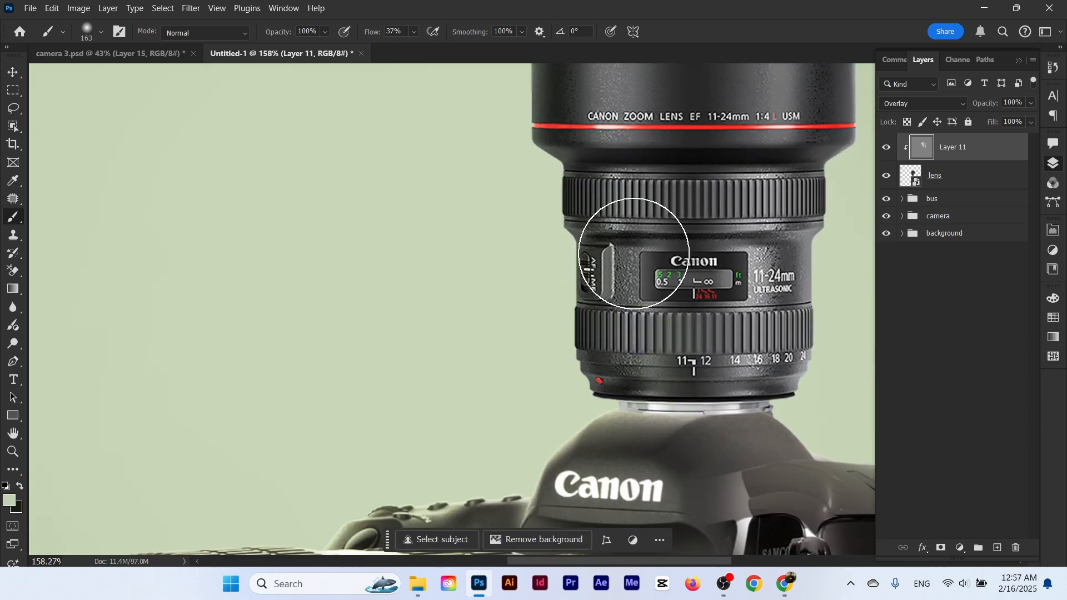
scroll(639, 334, "up", 3)
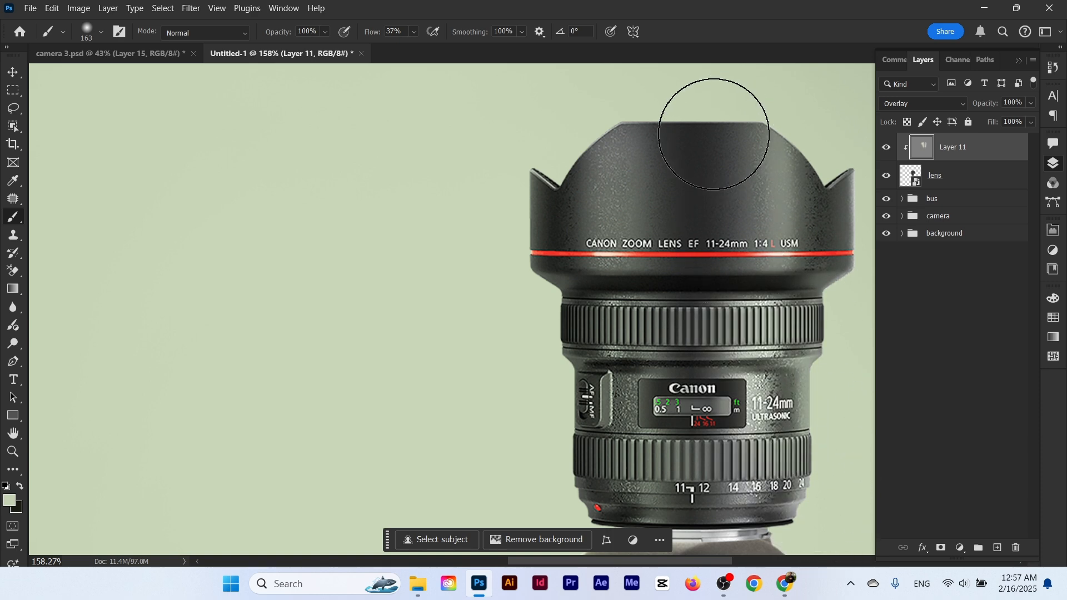
Tint the lens hood on Layer 11 with the pale green brush and reduce the layer's opacity to 84%
left_click(928, 427)
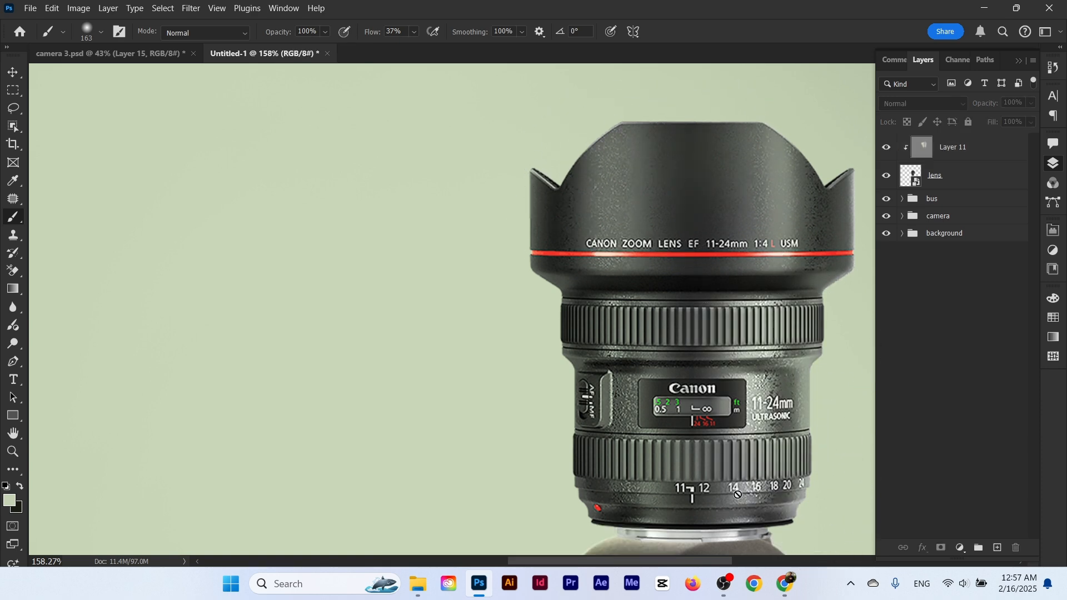
left_click(954, 147)
mouse_move(669, 272)
left_mouse_down()
mouse_move(564, 128)
mouse_move(587, 317)
left_mouse_up()
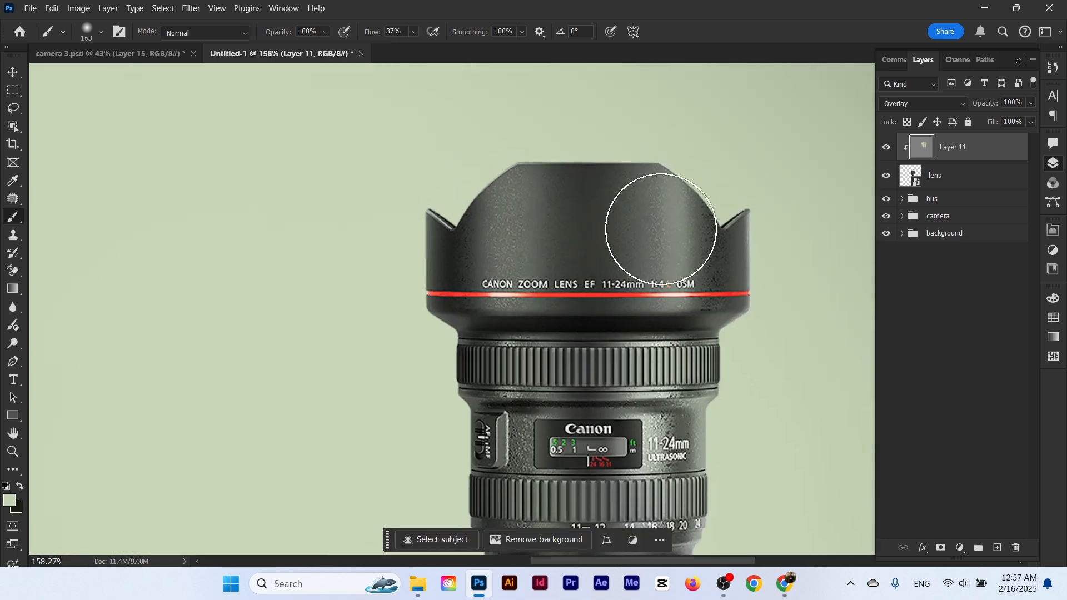
left_click_drag(665, 300, 632, 115)
mouse_move(655, 348)
left_mouse_down()
mouse_move(452, 374)
mouse_move(779, 357)
left_mouse_up()
left_click_drag(633, 310, 602, 294)
left_click_drag(643, 253, 574, 291)
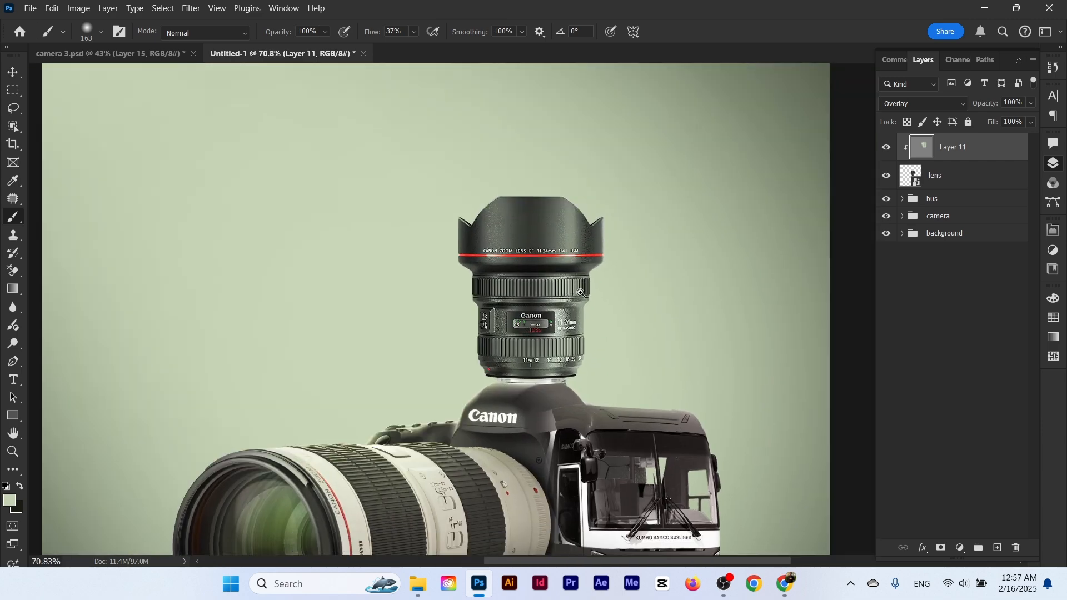
left_click(574, 291, "ctrl")
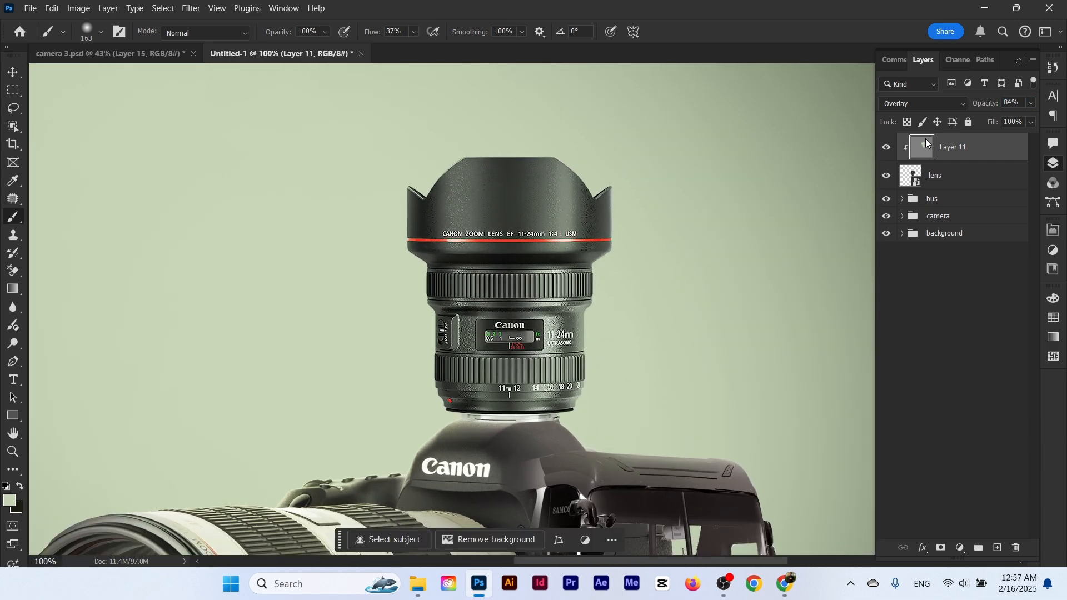
mouse_move(577, 251)
left_mouse_down()
mouse_move(554, 251)
mouse_move(568, 251)
left_mouse_up()
Add a clipped layer between the lens and Layer 11, and paint soft pale green light along the lens's left edge with a 64 px Brush
left_click(946, 186)
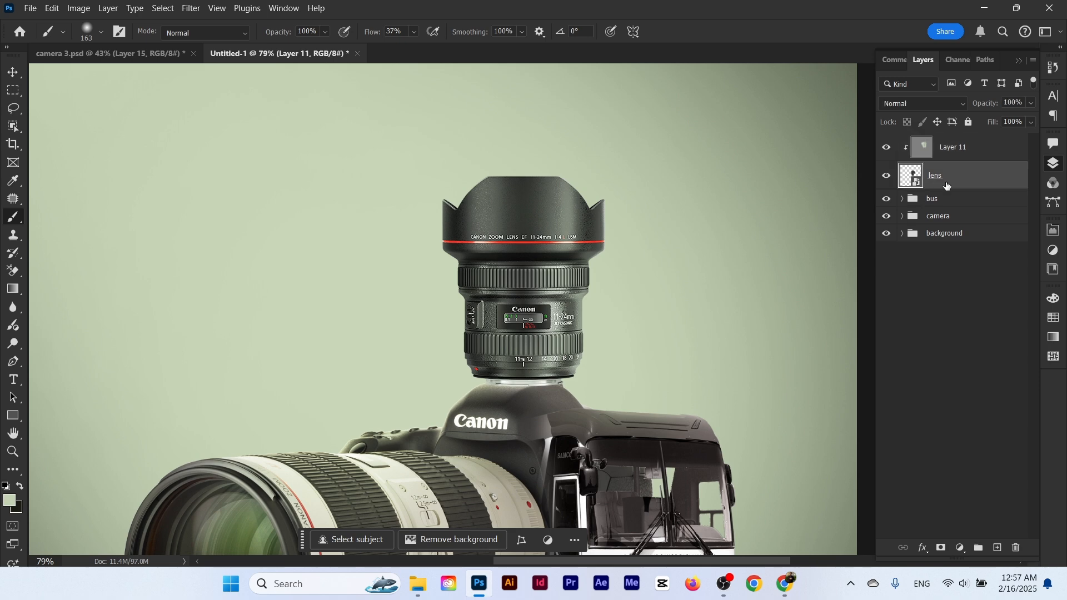
left_click(997, 548)
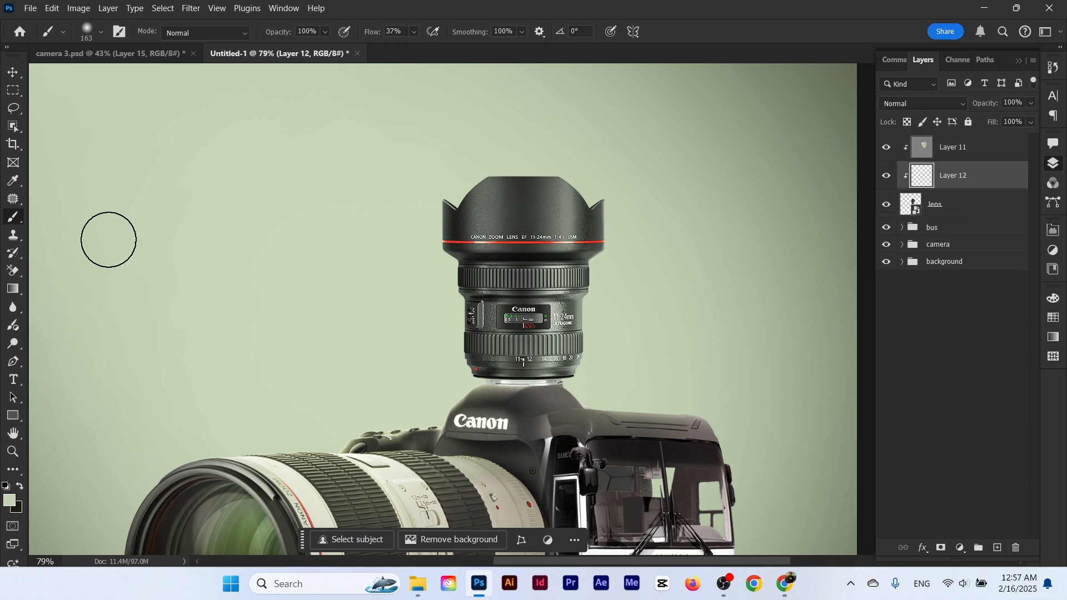
left_click_drag(421, 219, 474, 203)
mouse_move(486, 202)
left_mouse_down()
mouse_move(402, 202)
mouse_move(422, 194)
left_mouse_up()
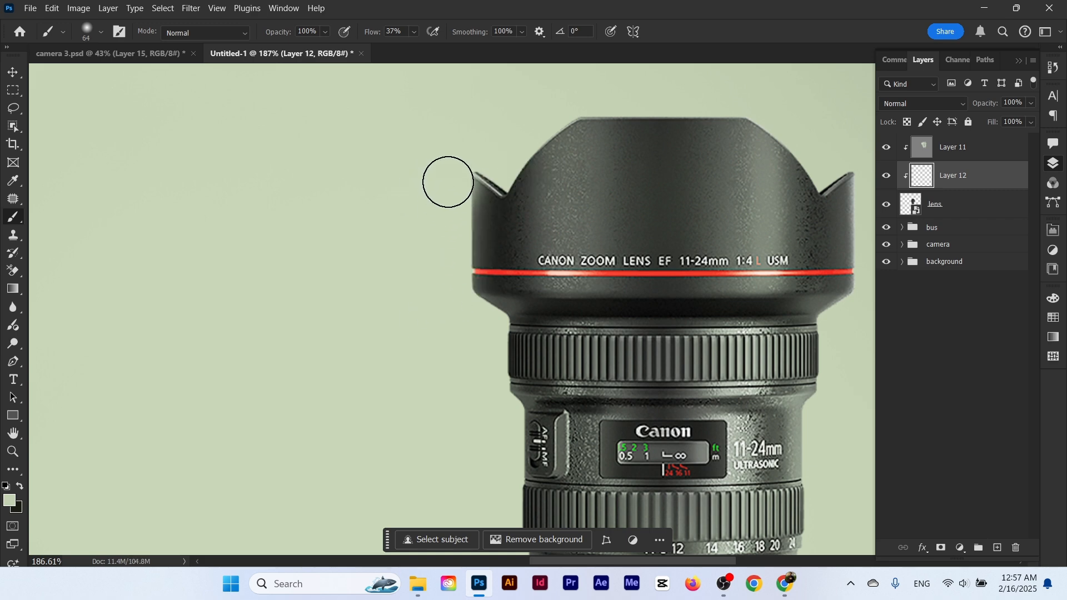
left_click_drag(468, 245, 446, 262)
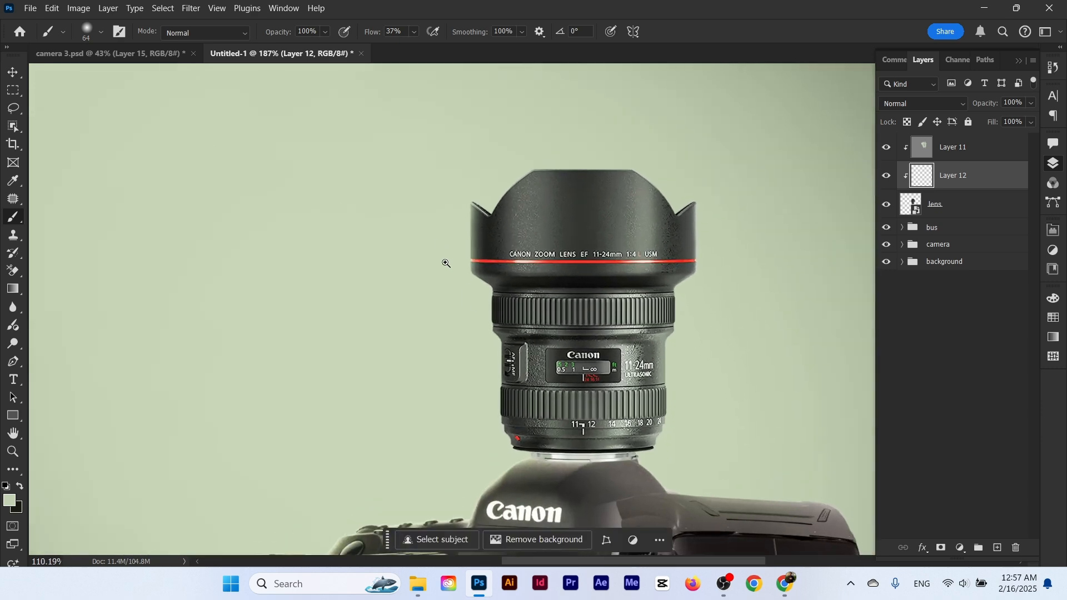
left_click_drag(486, 298, 480, 284)
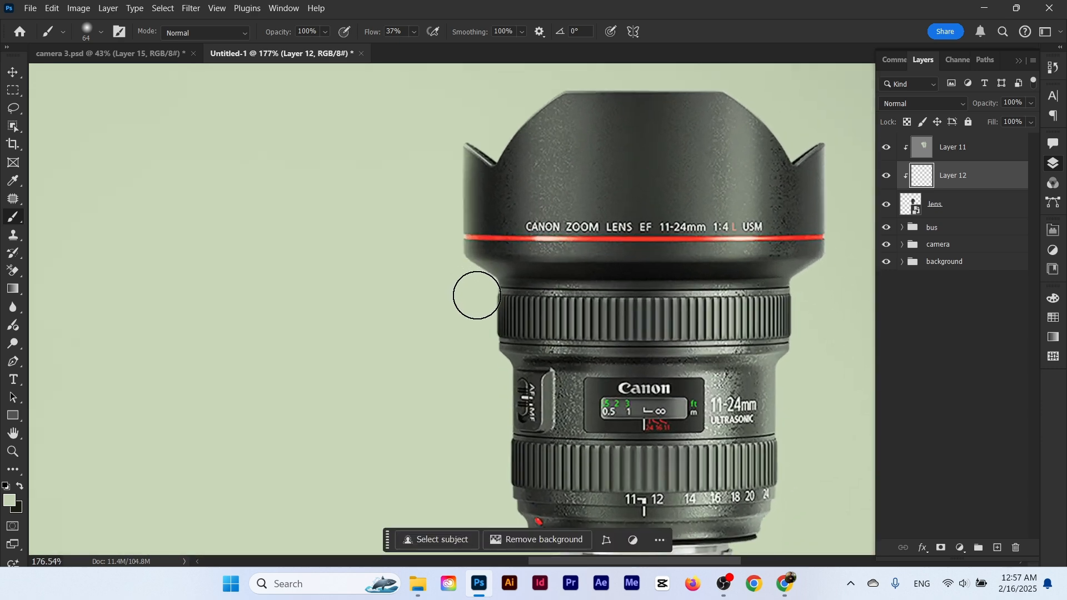
left_click_drag(481, 378, 483, 302)
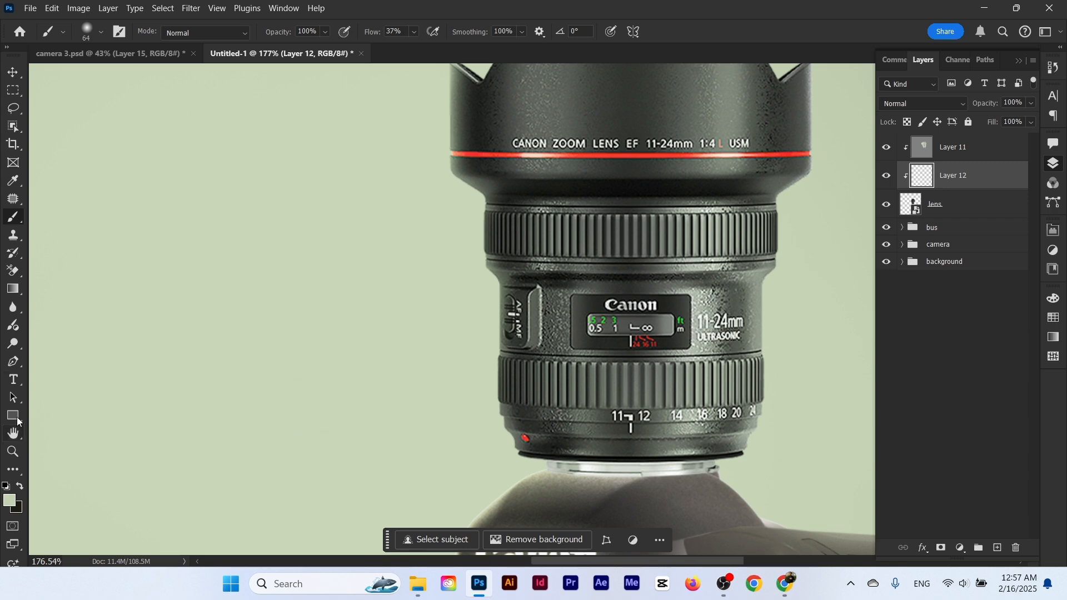
Paint a white highlight along the left edge of the lens on Layer 12 with the 64 px Brush
scroll(683, 398, "down", 5)
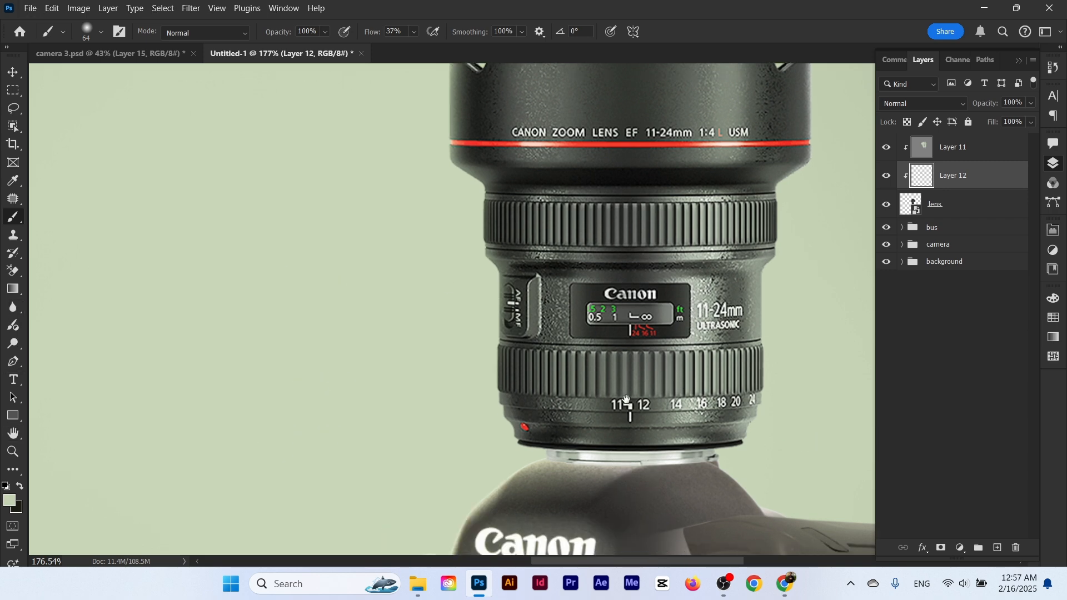
left_click_drag(402, 162, 443, 429)
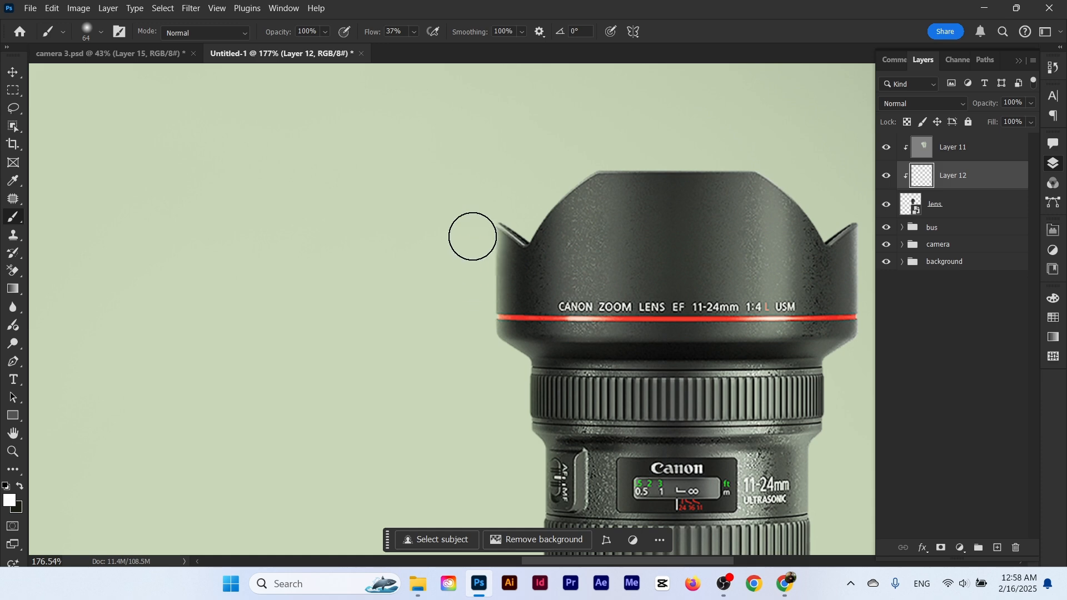
left_click_drag(464, 376, 457, 210)
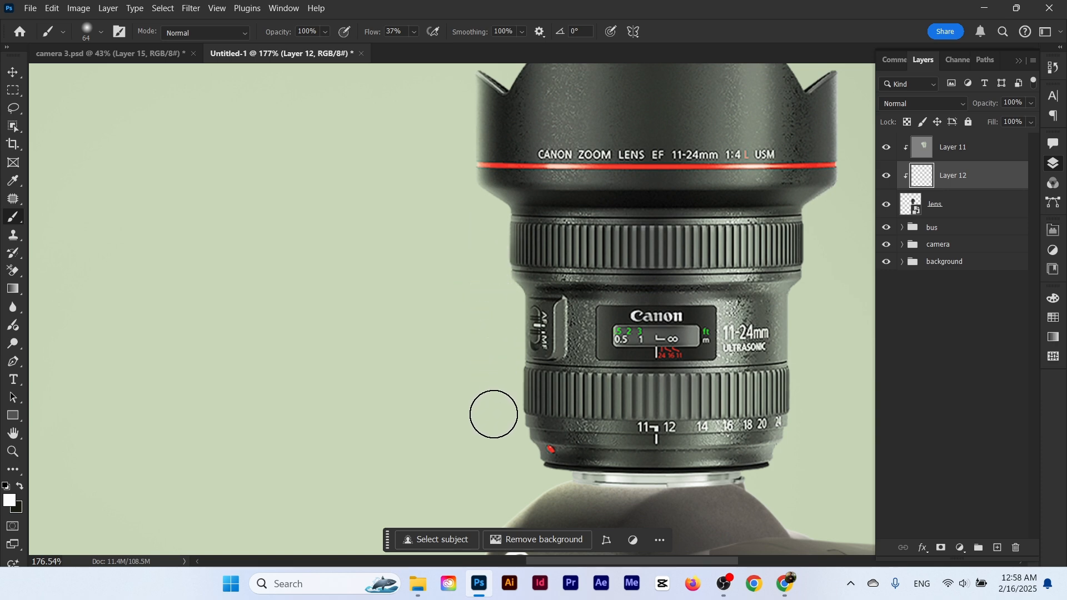
Resample the pale green background and add a broad soft glow to the lens's left side on Layer 12 with a 416 px Brush
left_click_drag(484, 232, 412, 231)
mouse_move(474, 196)
left_mouse_down()
mouse_move(457, 210)
mouse_move(505, 209)
mouse_move(525, 224)
left_mouse_up()
left_click(373, 206, "alt")
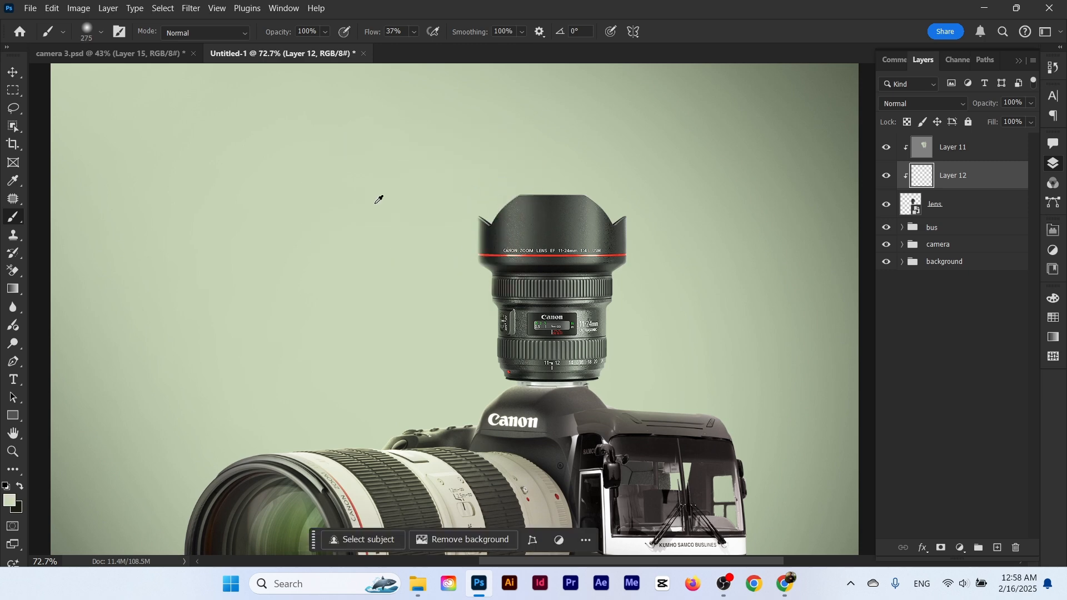
left_click_drag(449, 235, 483, 240)
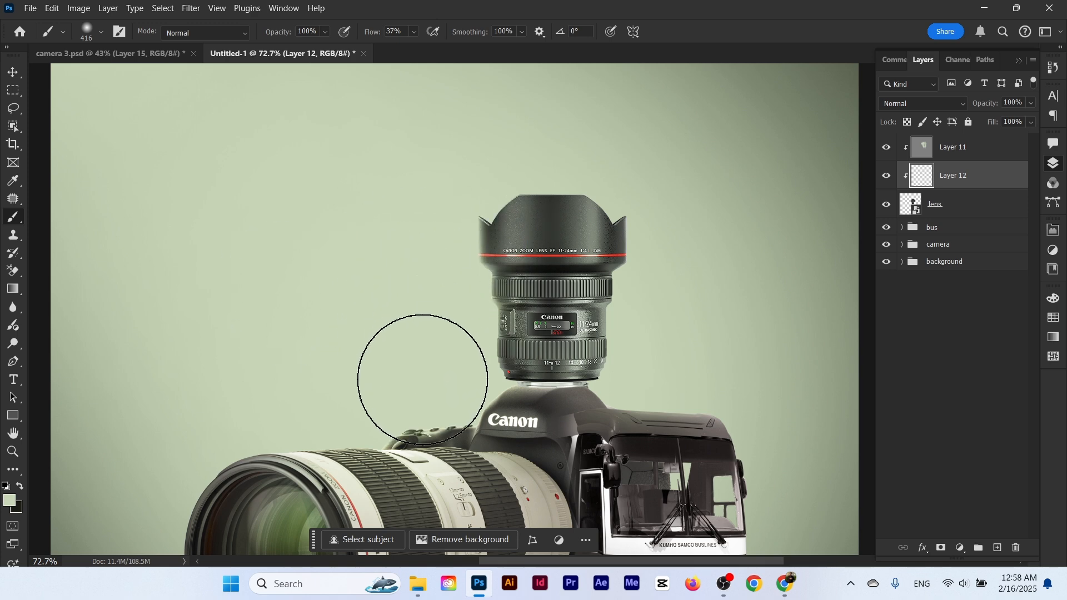
left_click_drag(426, 204, 408, 206)
left_click_drag(408, 205, 356, 158)
left_click_drag(414, 187, 444, 215)
Group Layer 11, Layer 12 and the lens layer, and name the group "lens"
left_click(13, 77)
left_click_drag(412, 168, 426, 187)
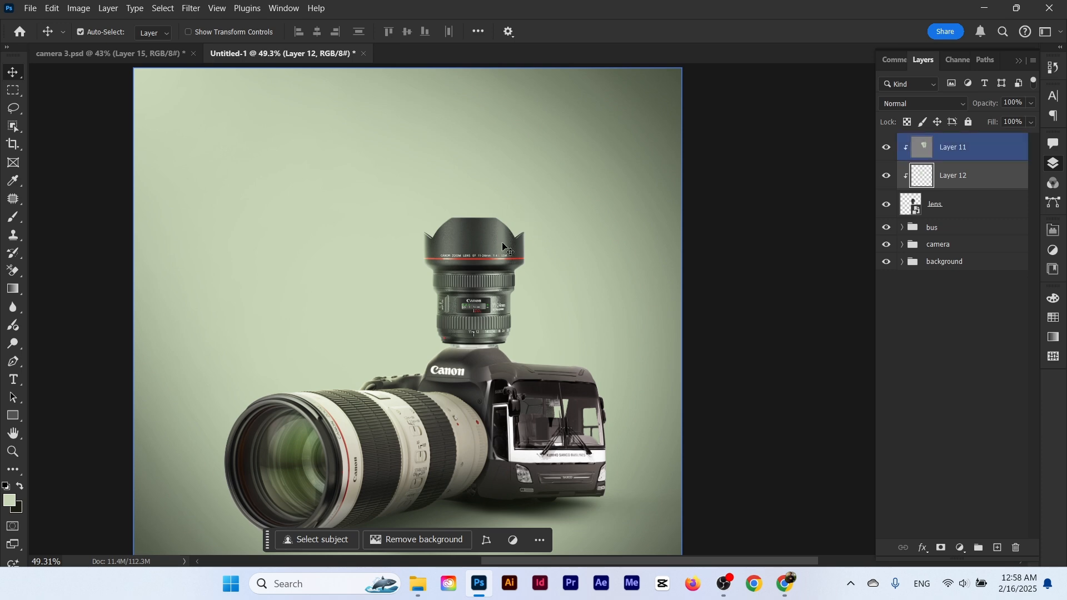
left_click(945, 148)
left_click(947, 215, "shift")
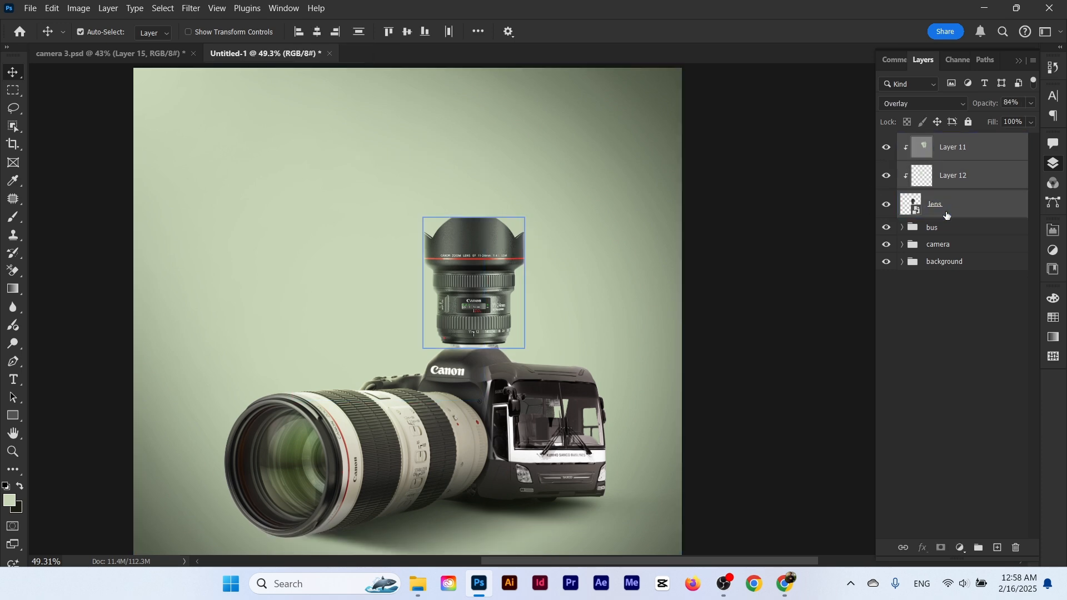
key("ctrl+g")
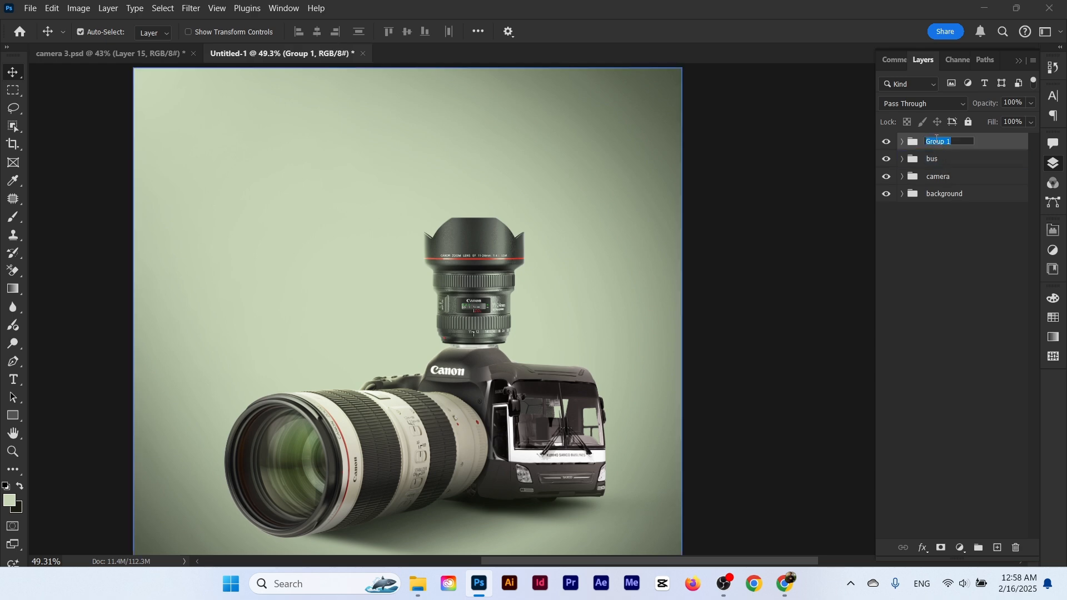
left_click(937, 140)
type("lens")
key("Return")
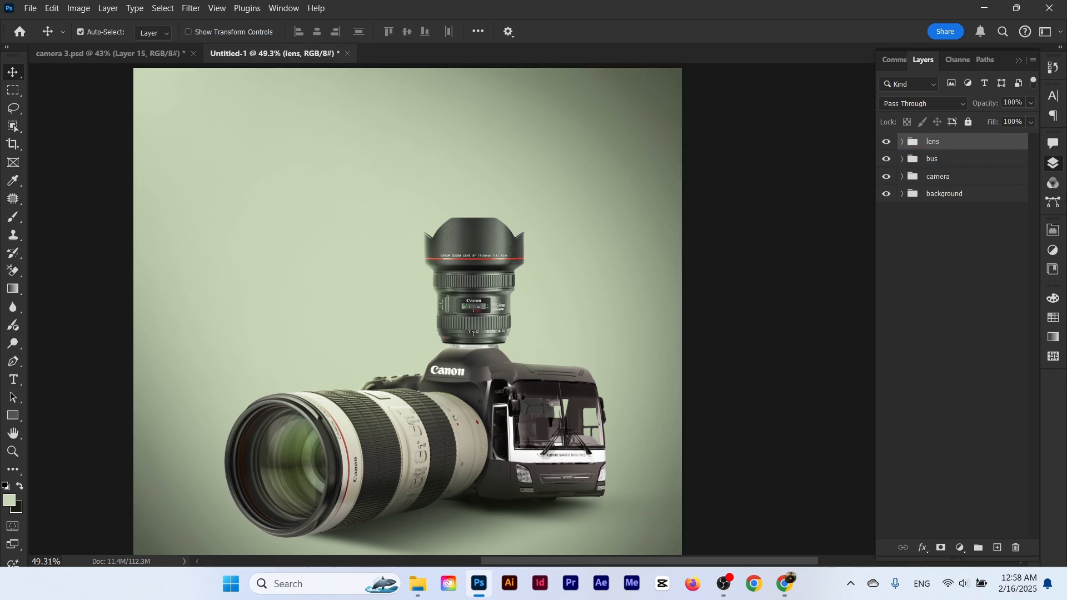
Place the lens2 image from Downloads, scaled to 21.88%, above the camera's long lens at about X 623 px, Y 1013 px
left_click(420, 581)
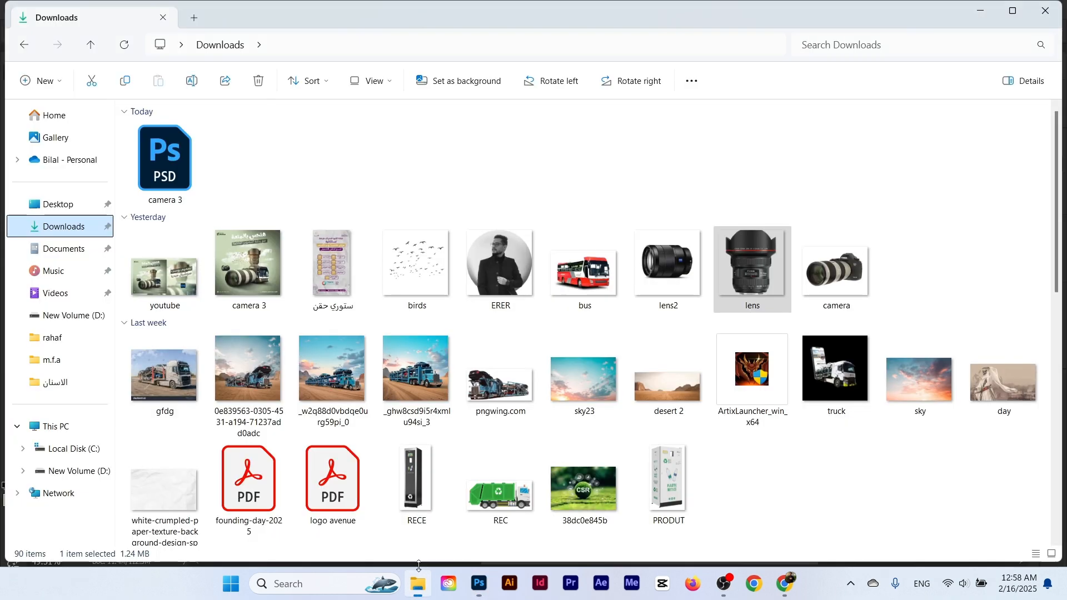
left_click_drag(666, 266, 381, 357)
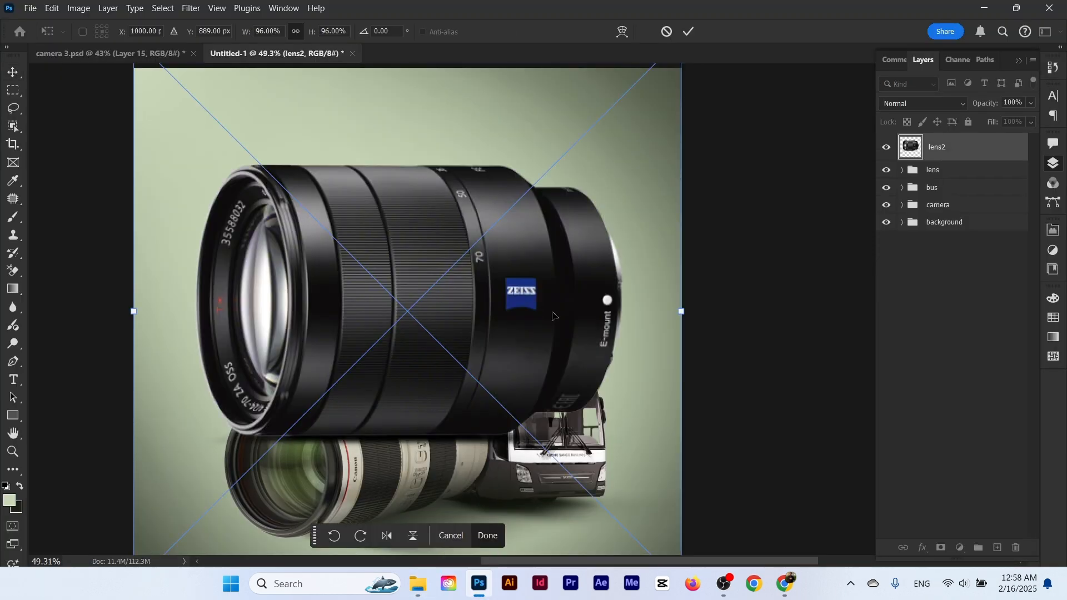
left_click_drag(691, 314, 330, 339)
left_click_drag(376, 231, 322, 264)
left_click_drag(278, 333, 317, 341)
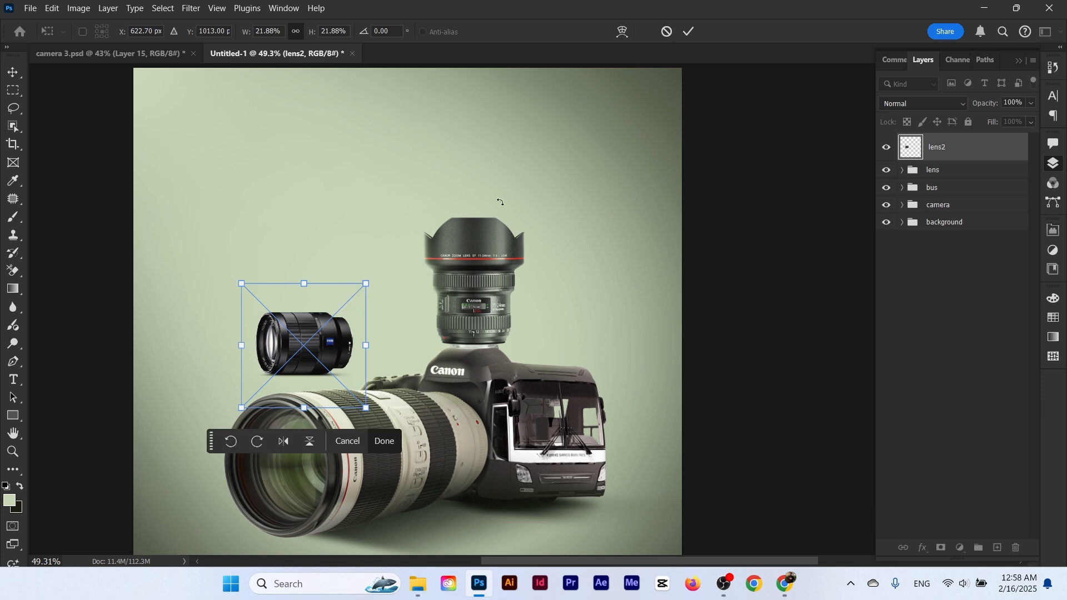
left_click(688, 32)
mouse_move(463, 333)
left_mouse_down()
mouse_move(426, 340)
mouse_move(444, 340)
left_mouse_up()
left_click_drag(386, 356, 355, 288)
scroll(389, 333, "up", 3)
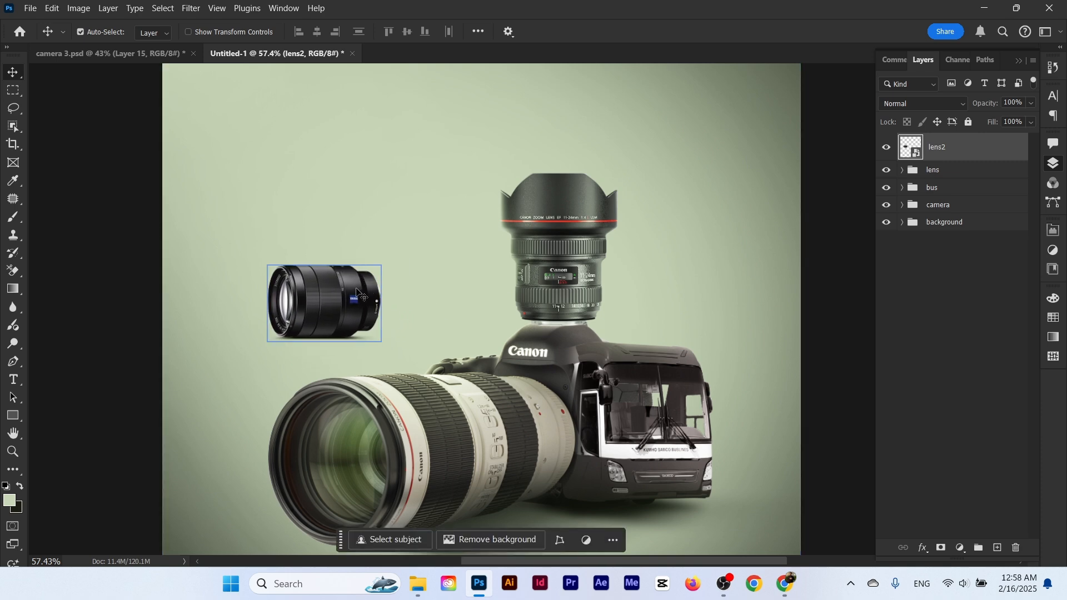
Create Layer 13 clipped to the lens2 layer, fill it with gray, and set its blend mode to Overlay
left_click(997, 547)
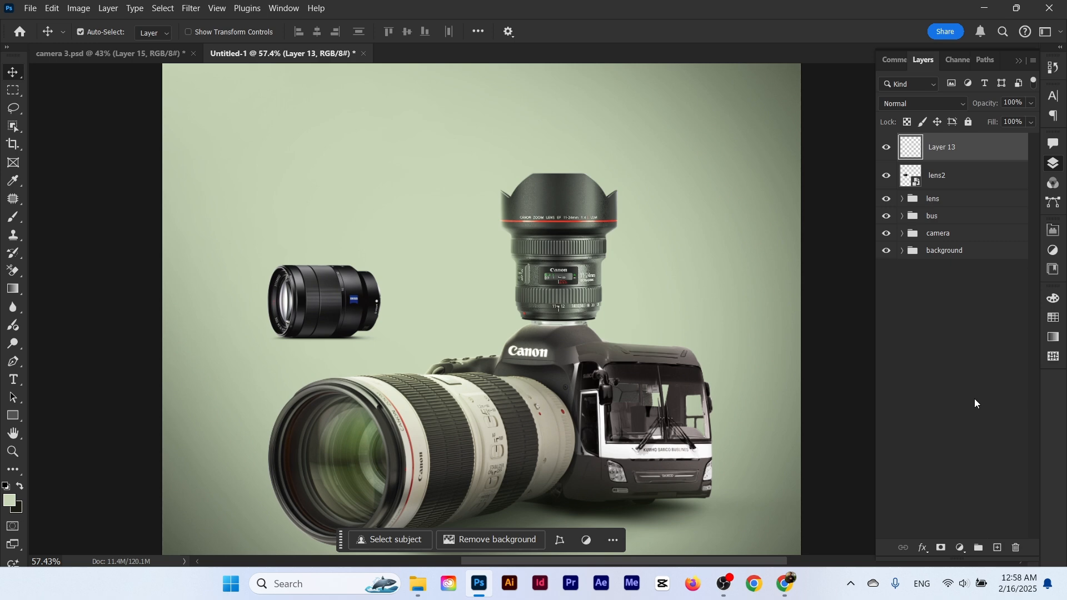
left_click(922, 160, "alt")
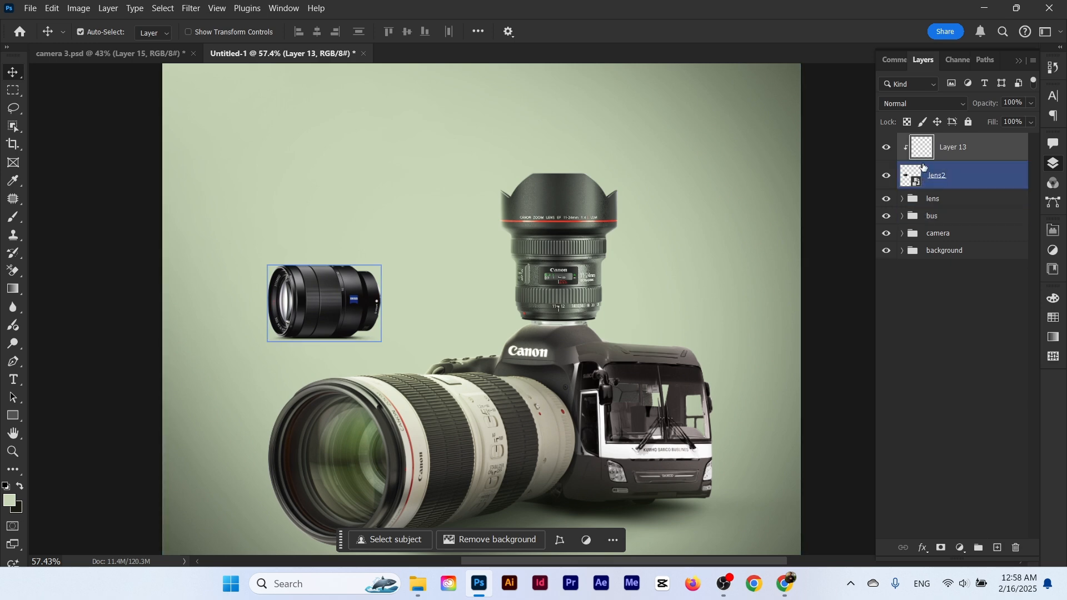
key("shift+F5")
key("Return")
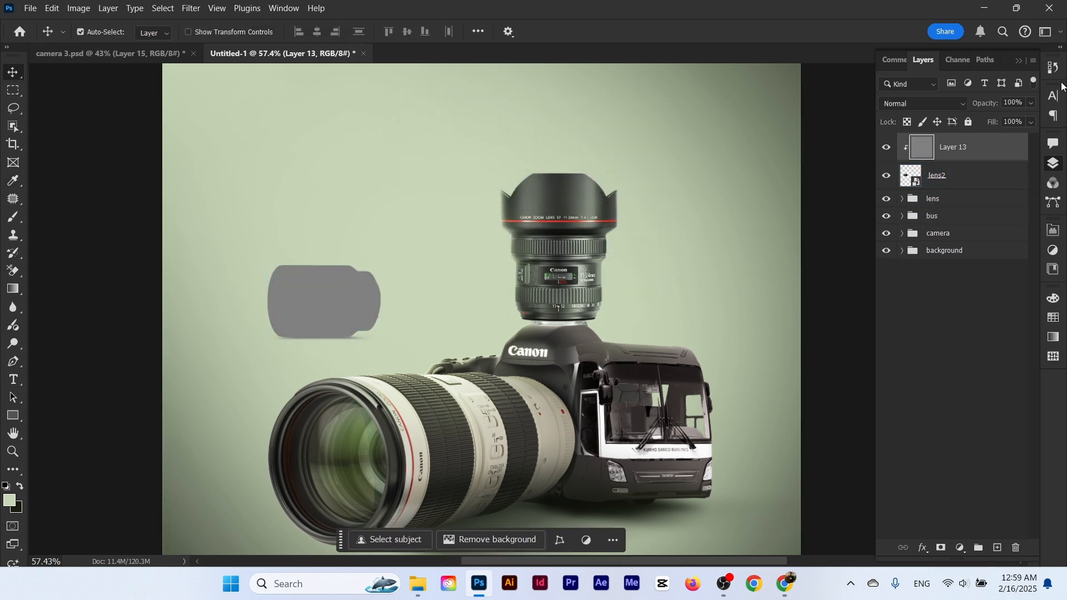
left_click(910, 104)
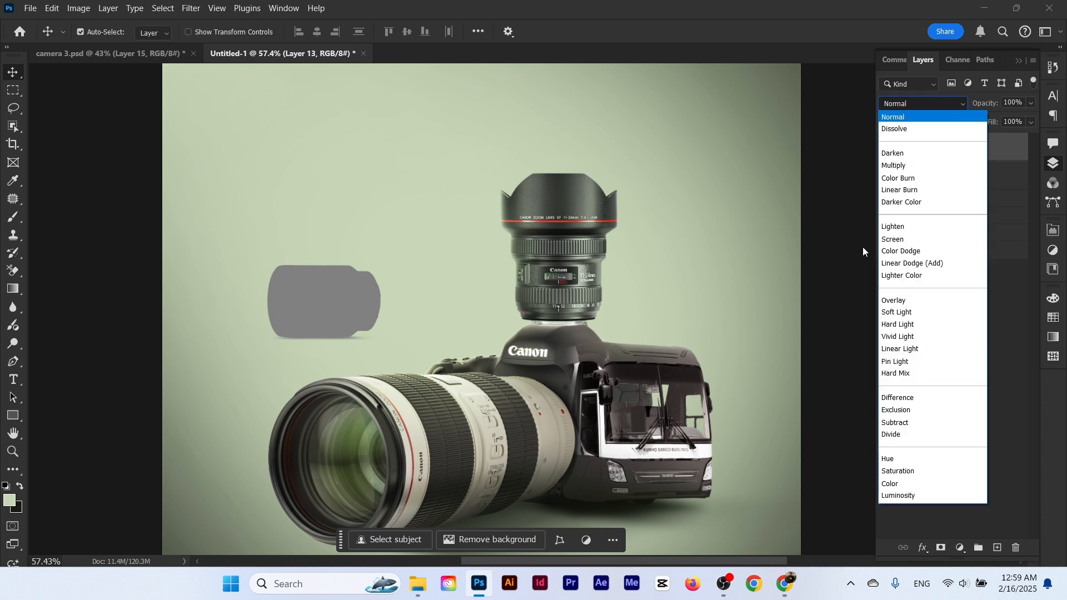
left_click(897, 298)
Dodge the small lens's upper edge on Layer 13 with a 124 px tool, Midtones range and 47% exposure
left_click(12, 348)
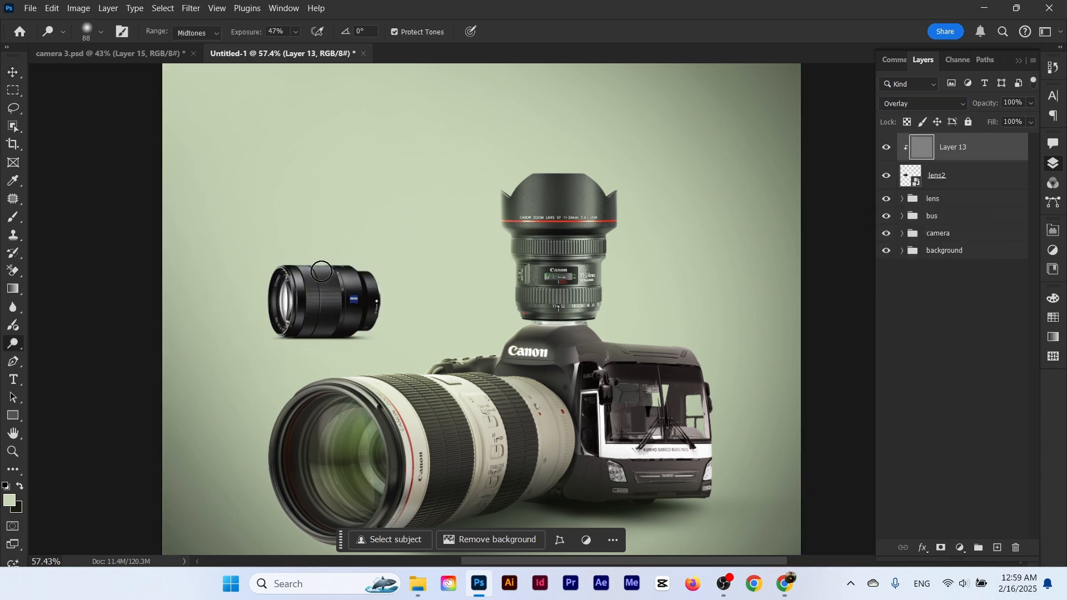
scroll(317, 269, "up", 3)
key("bracketright")
key("bracketright")
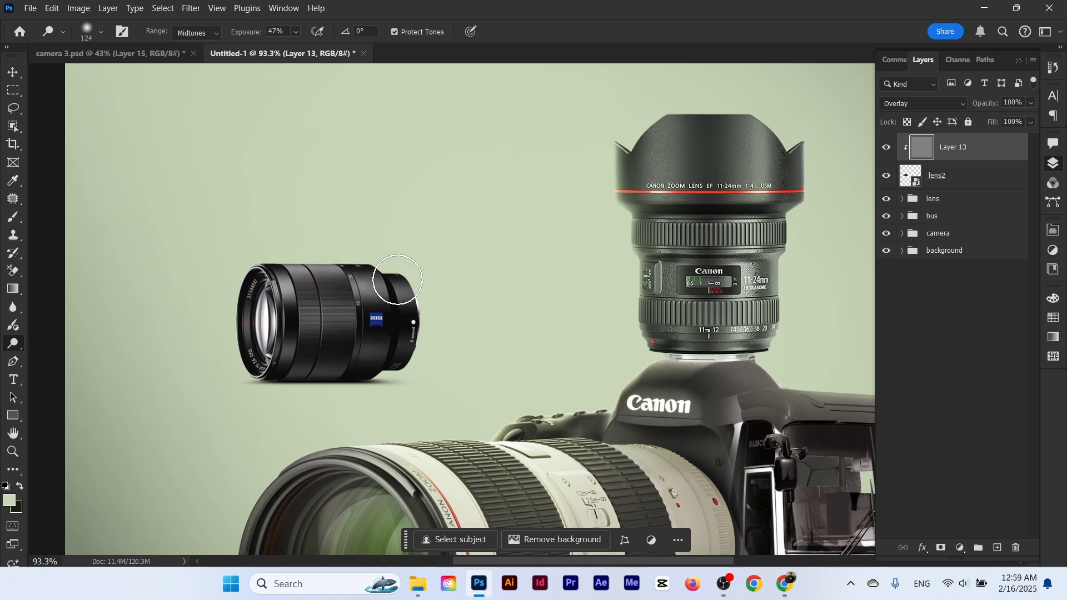
mouse_move(394, 289)
left_mouse_down()
mouse_move(322, 275)
mouse_move(311, 256)
left_mouse_up()
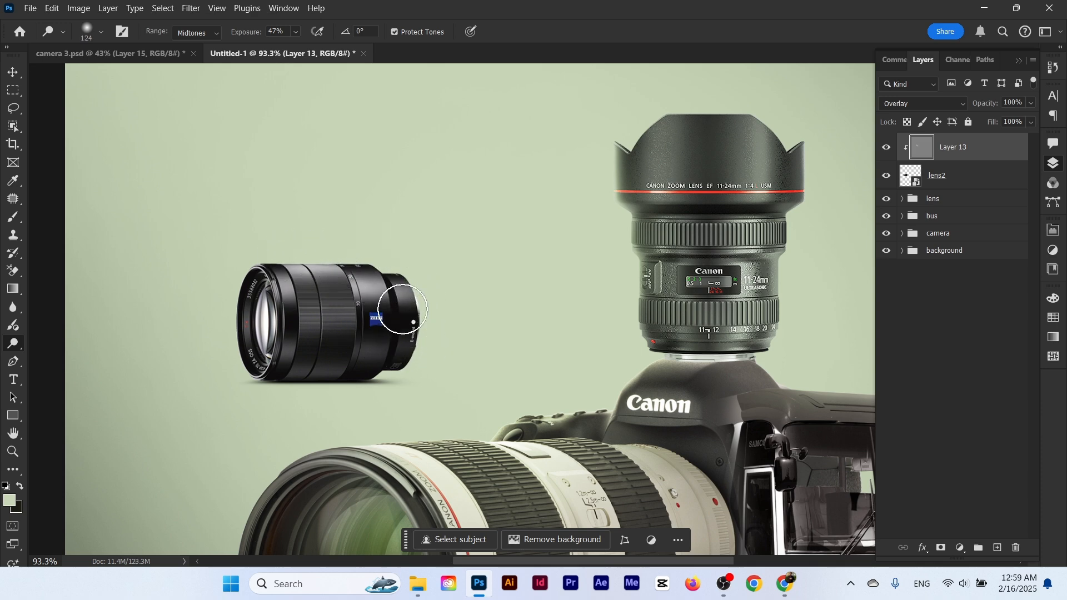
left_click_drag(394, 287, 351, 259)
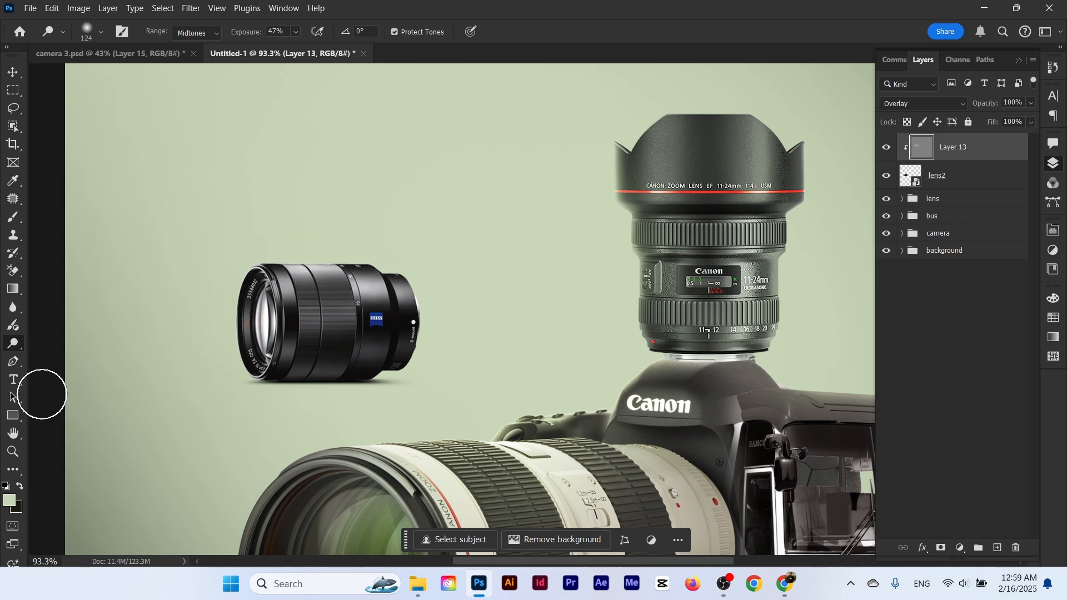
Brush soft pale green light over the small lens's upper side and lower edge on Layer 13 with a 306 px Brush
left_click(14, 218)
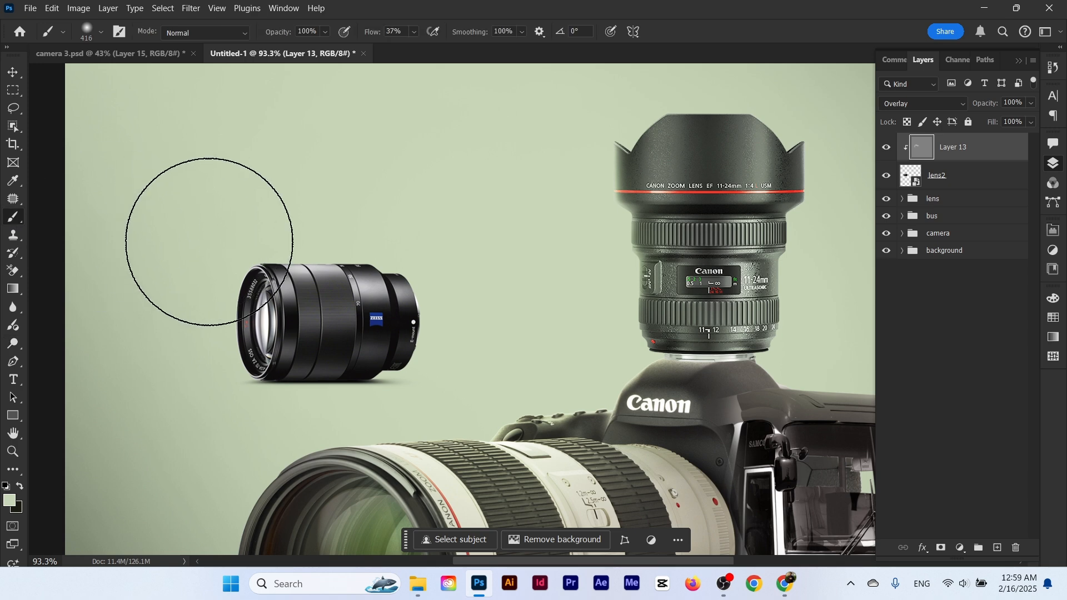
left_click_drag(379, 295, 351, 295)
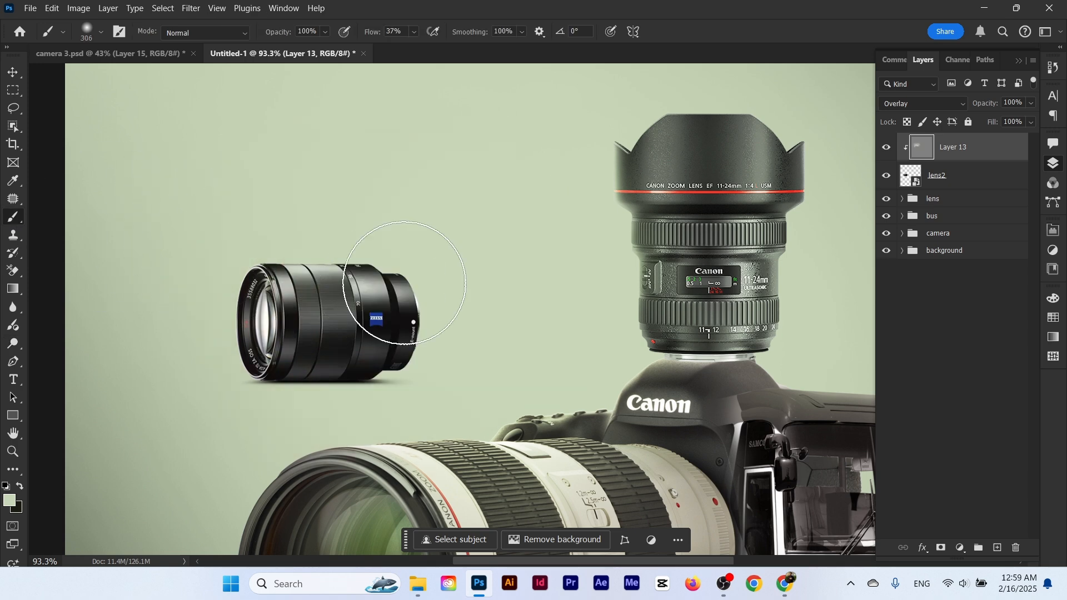
left_click_drag(414, 281, 251, 276)
mouse_move(367, 363)
left_mouse_down()
mouse_move(317, 363)
mouse_move(347, 364)
left_mouse_up()
Add Layer 14 clipped directly above lens2 and paint a soft dark shadow along the small lens's underside with the 306 px Brush
left_click(947, 169)
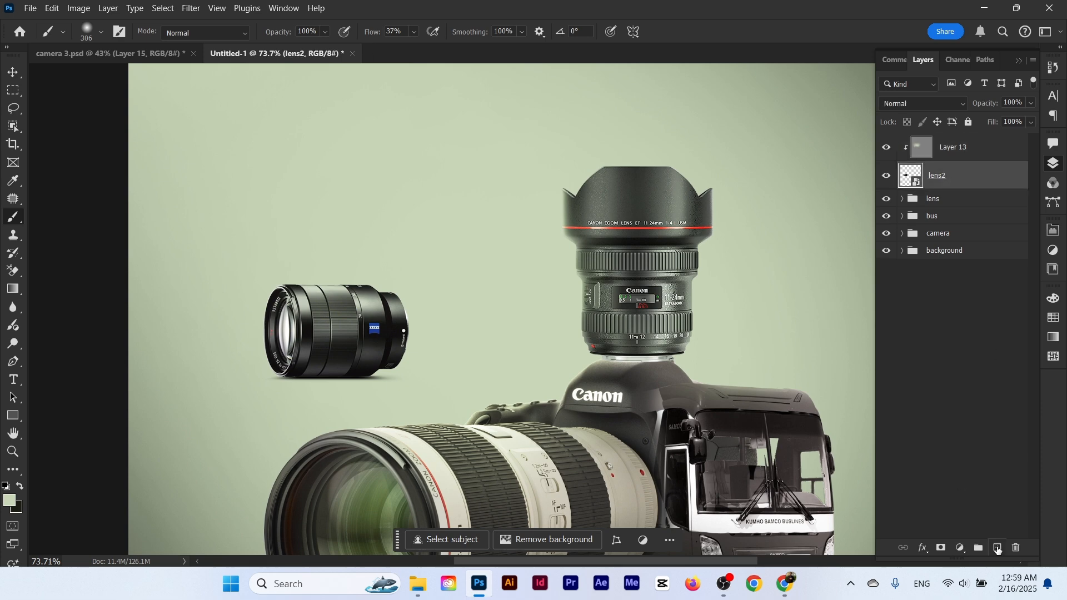
left_click(997, 548)
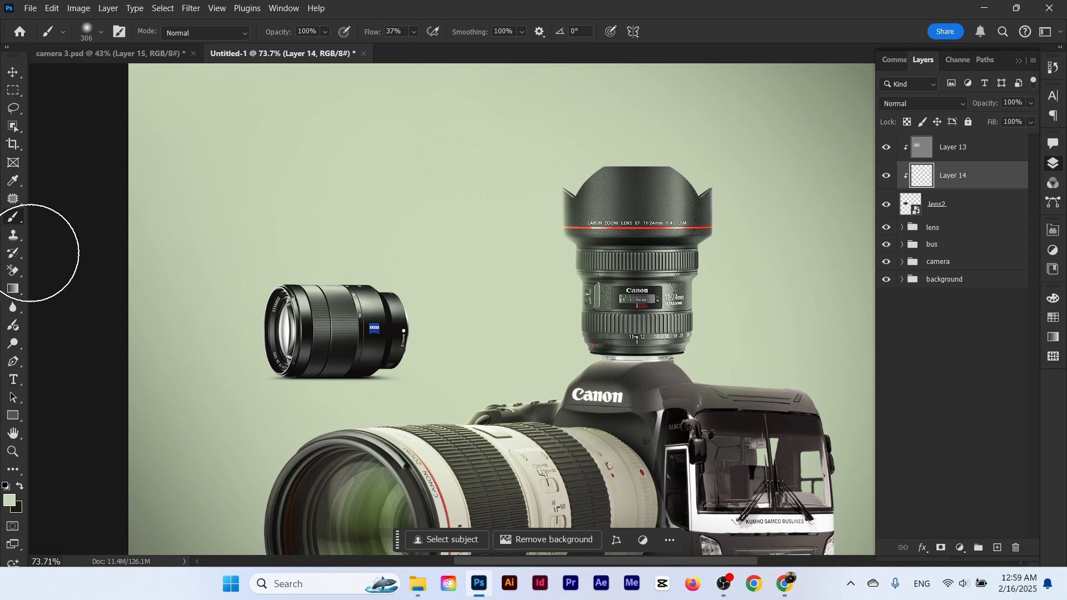
key("x")
left_click_drag(376, 407, 147, 408)
mouse_move(332, 376)
left_mouse_down()
mouse_move(316, 376)
mouse_move(333, 375)
left_mouse_up()
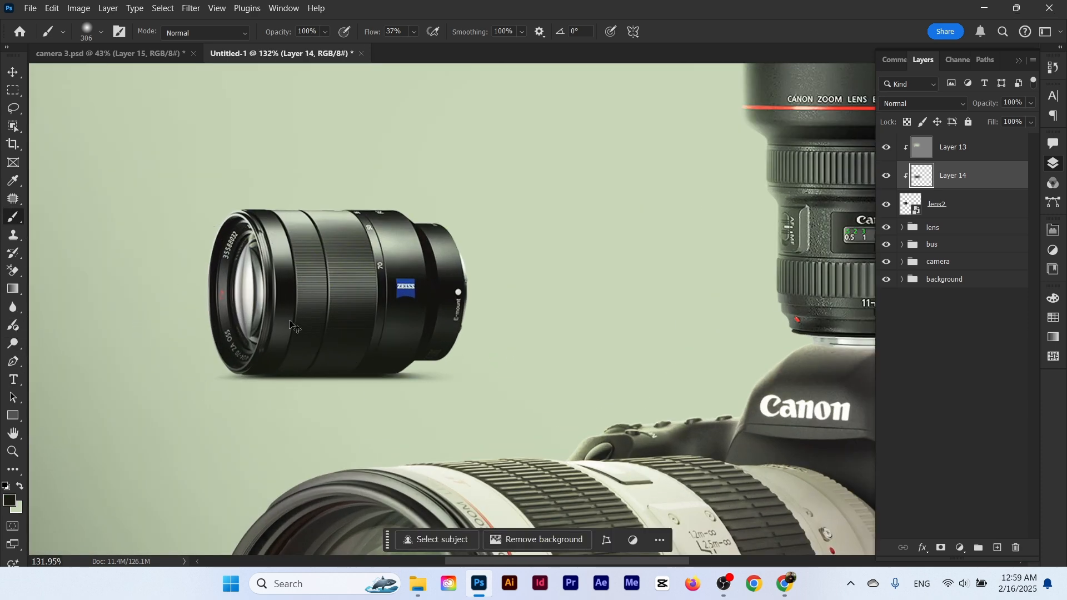
left_click_drag(329, 326, 297, 324)
Move lens2 together with Layer 13 and Layer 14 about 97 px left and 104 px down
left_click(14, 72)
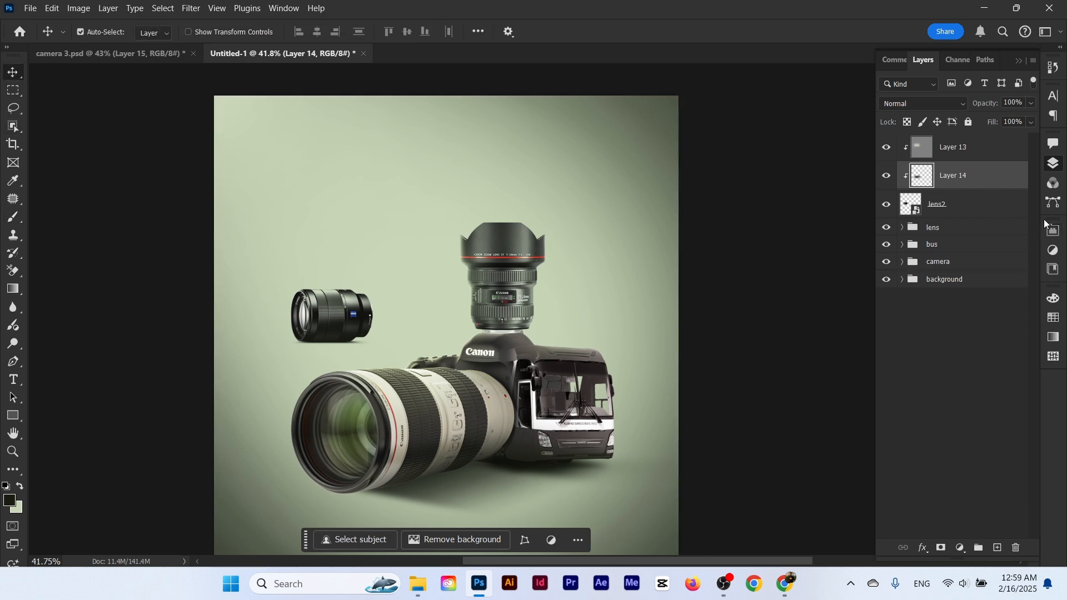
left_click_drag(569, 304, 506, 260)
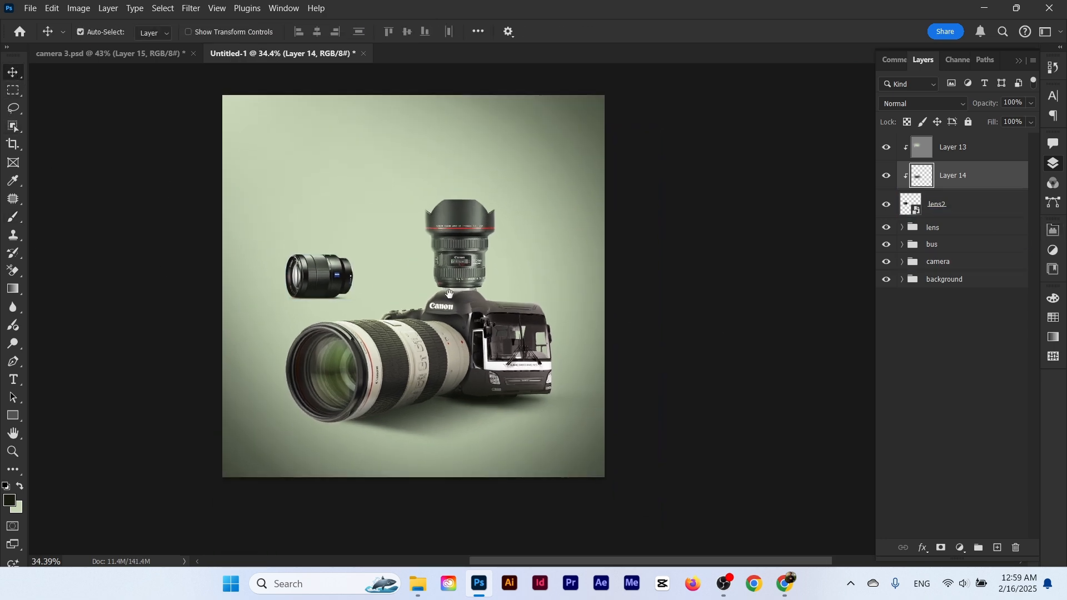
left_click(956, 149, "ctrl")
left_click(939, 205, "ctrl")
left_click_drag(368, 208, 346, 234)
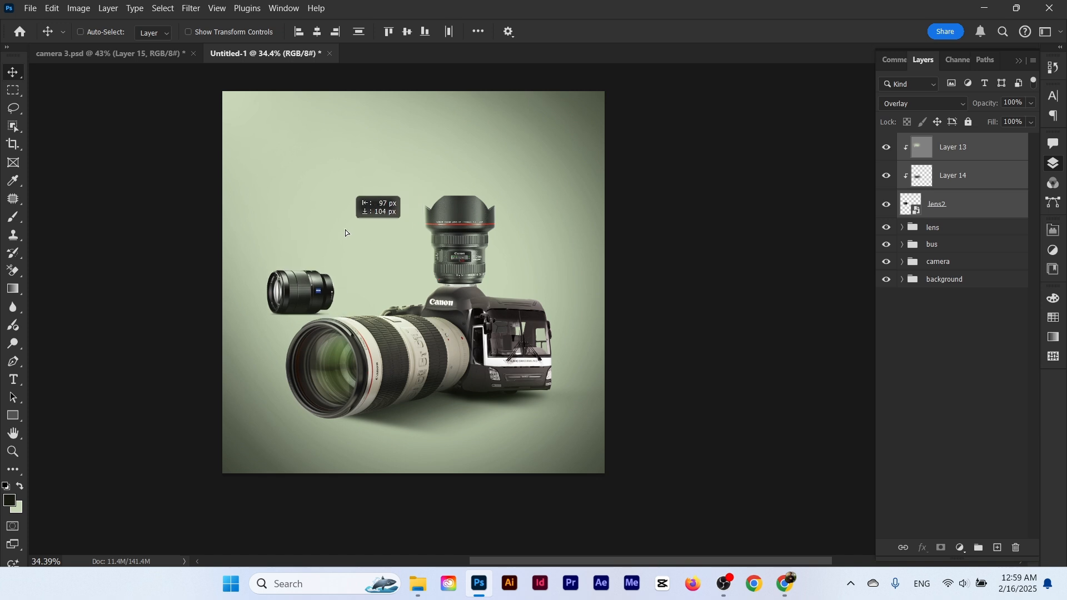
scroll(379, 270, "down", 2)
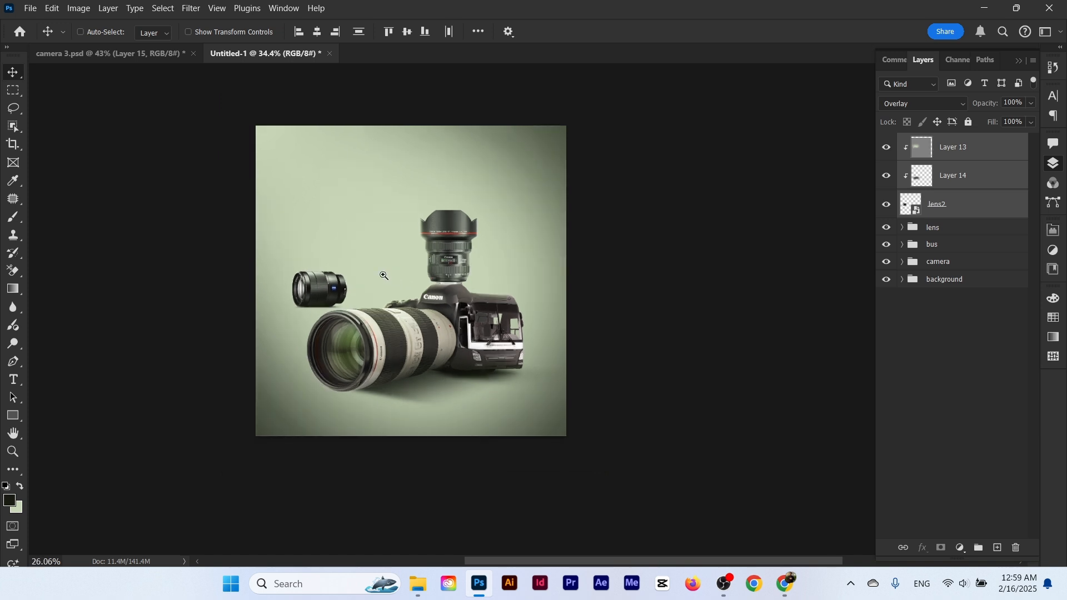
scroll(394, 269, "up", 2)
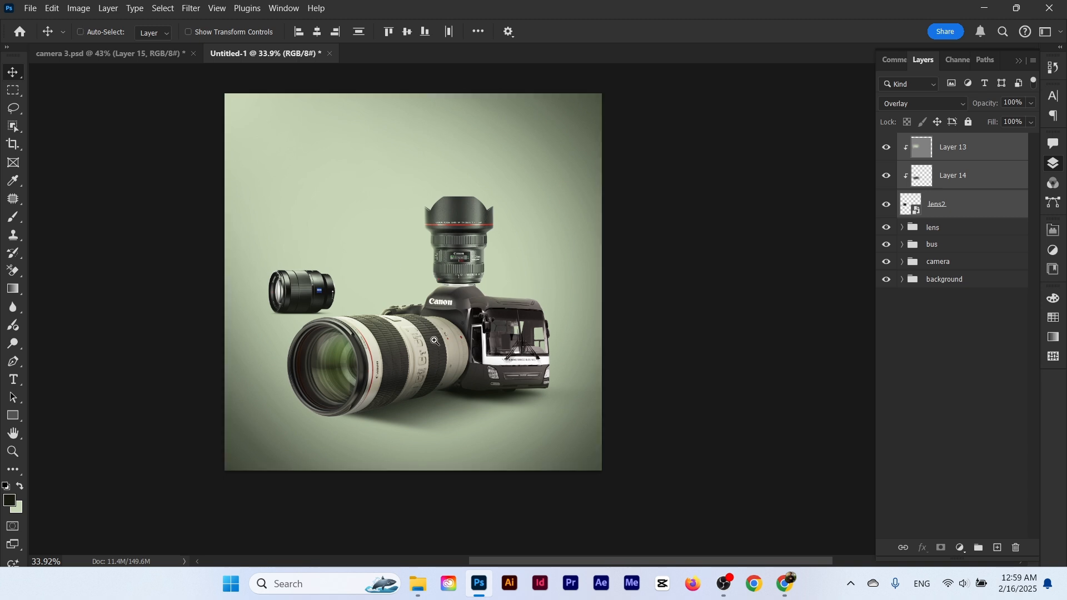
Scale down the small lens with its two clipped layers and position it just above and left of the camera's long lens
scroll(433, 336, "up", 3)
key("ctrl+t")
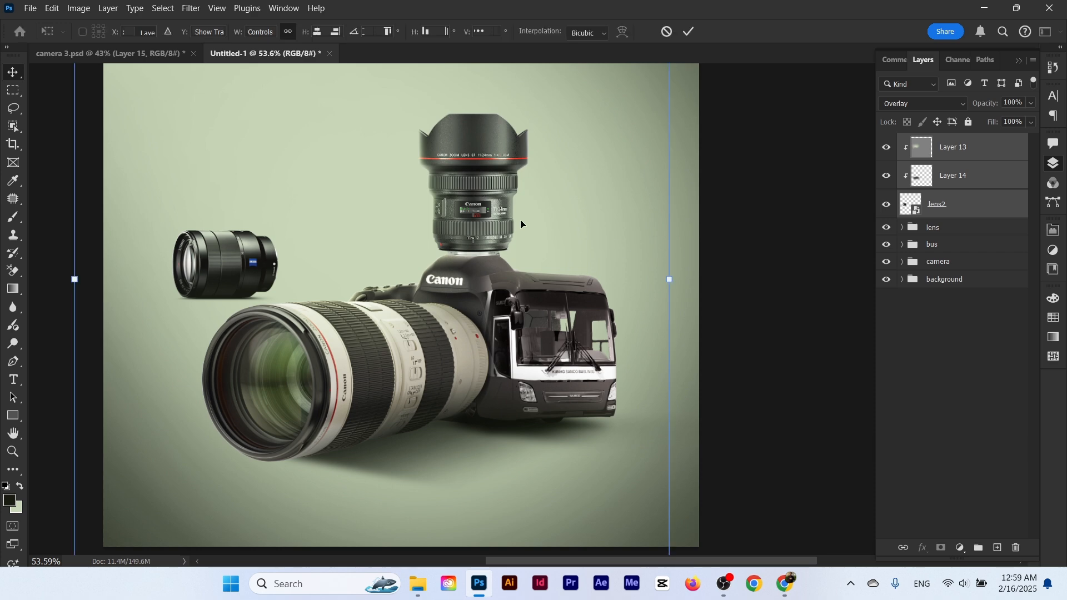
left_click_drag(668, 279, 578, 278)
left_click_drag(246, 254, 173, 266)
mouse_move(374, 261)
left_mouse_down()
mouse_move(335, 260)
mouse_move(360, 261)
left_mouse_up()
left_click(688, 33)
Group Layer 13, Layer 14 and the lens2 layer, and name the group "lens2"
left_click_drag(386, 162, 403, 270)
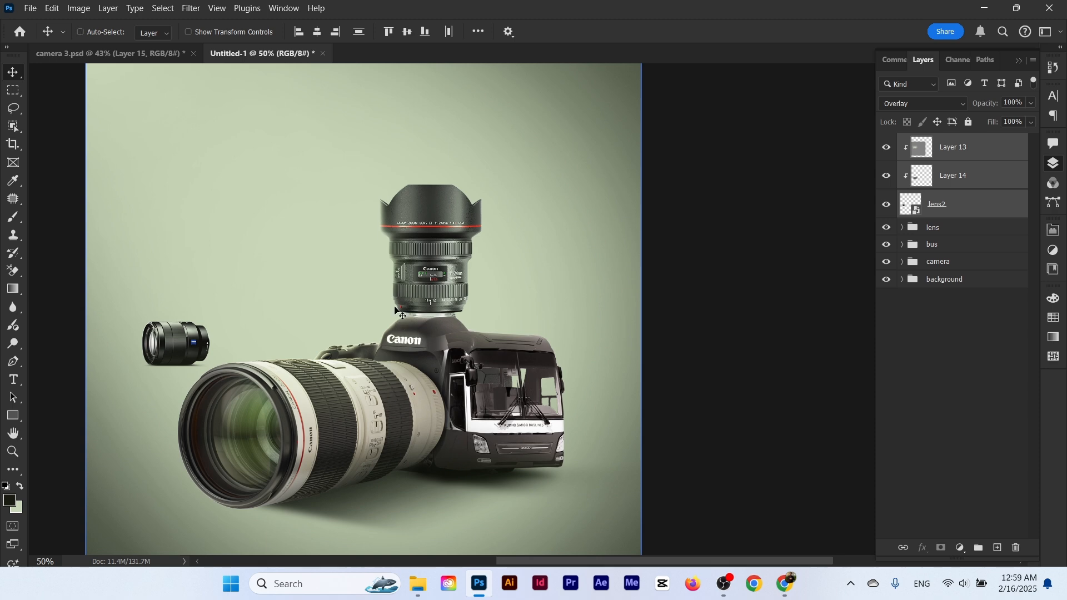
left_click_drag(476, 293, 530, 288)
key("ctrl+g")
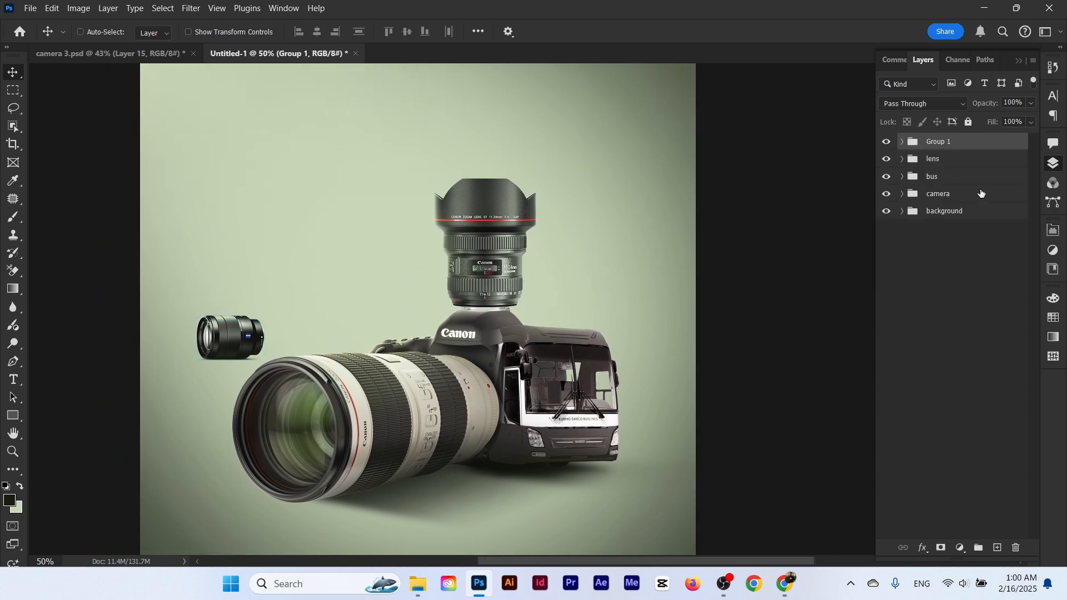
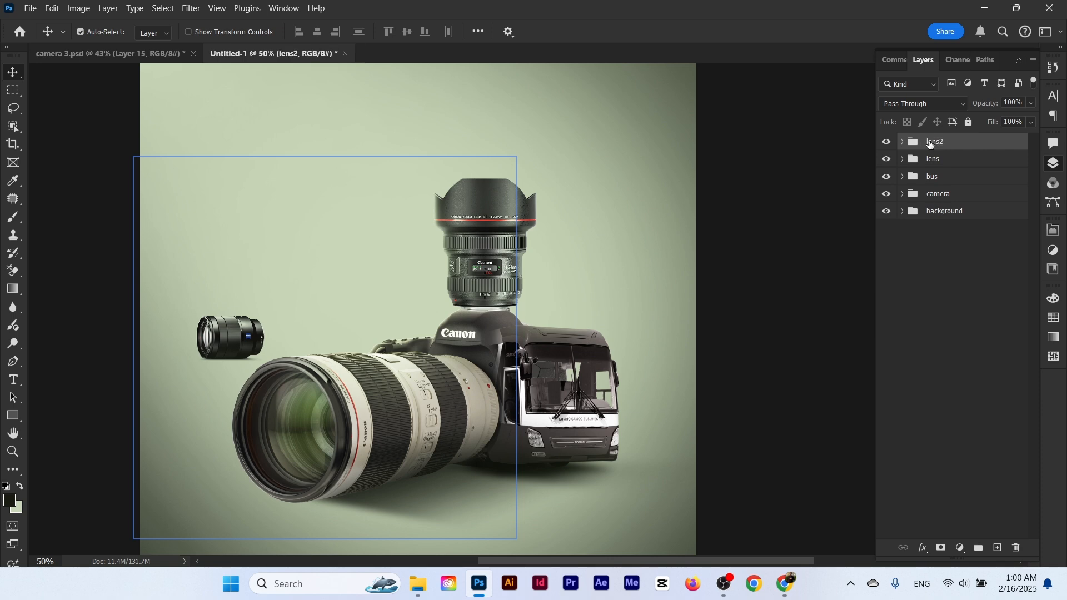
Switch to Chrome, play a different track from the SoundCloud search results, and return to Photoshop
left_click(785, 583)
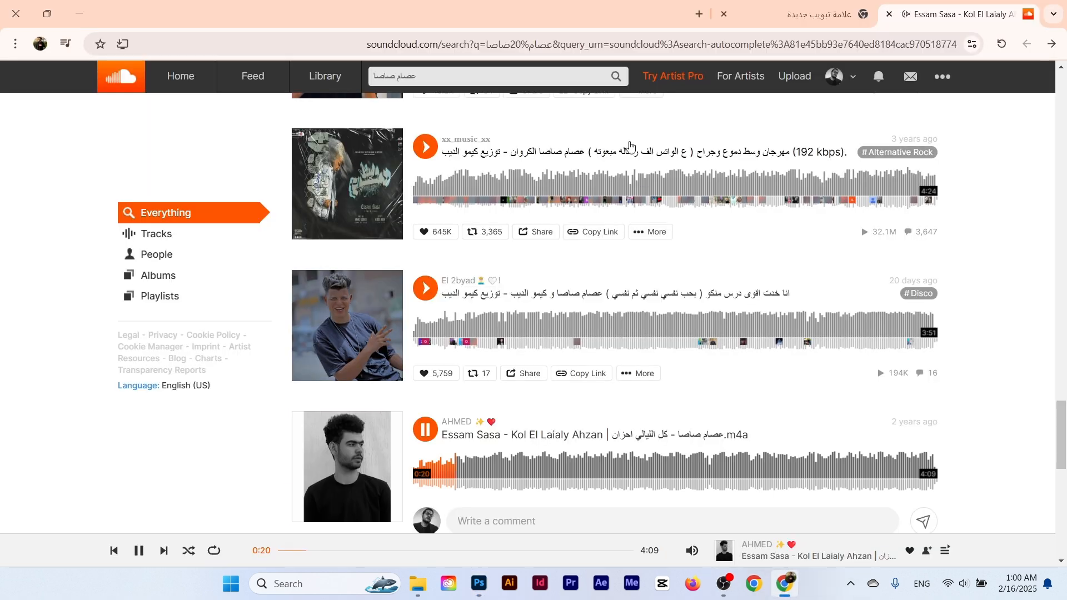
scroll(425, 285, "down", 6)
left_click(424, 280)
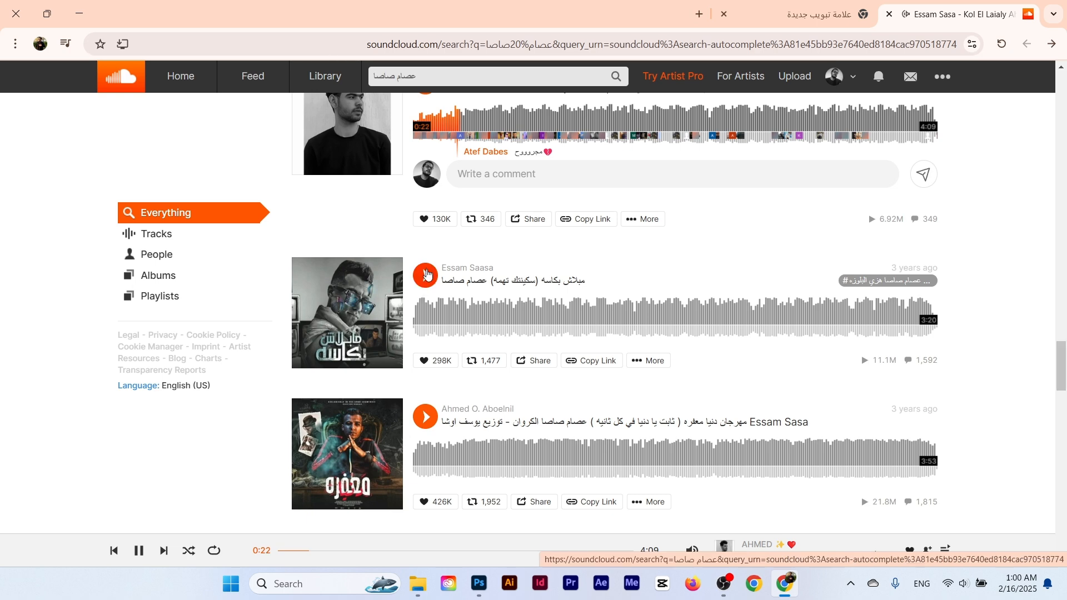
left_click(479, 583)
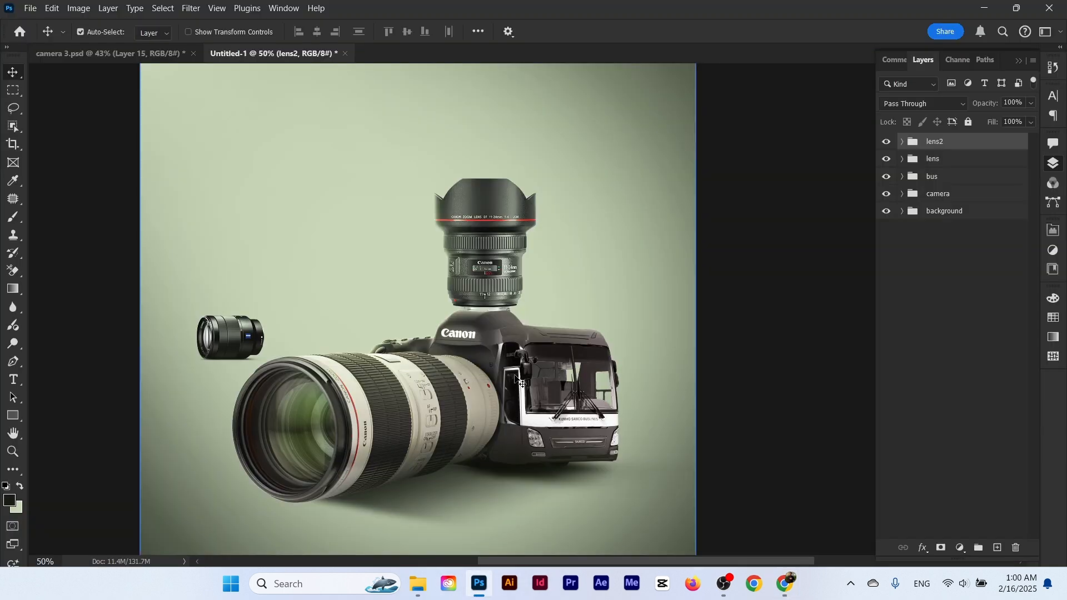
Create Layer 15 above the lens2 group and choose the 647 px cloud-shaped brush, resized to about 609 px
left_click(997, 548)
left_click(14, 221)
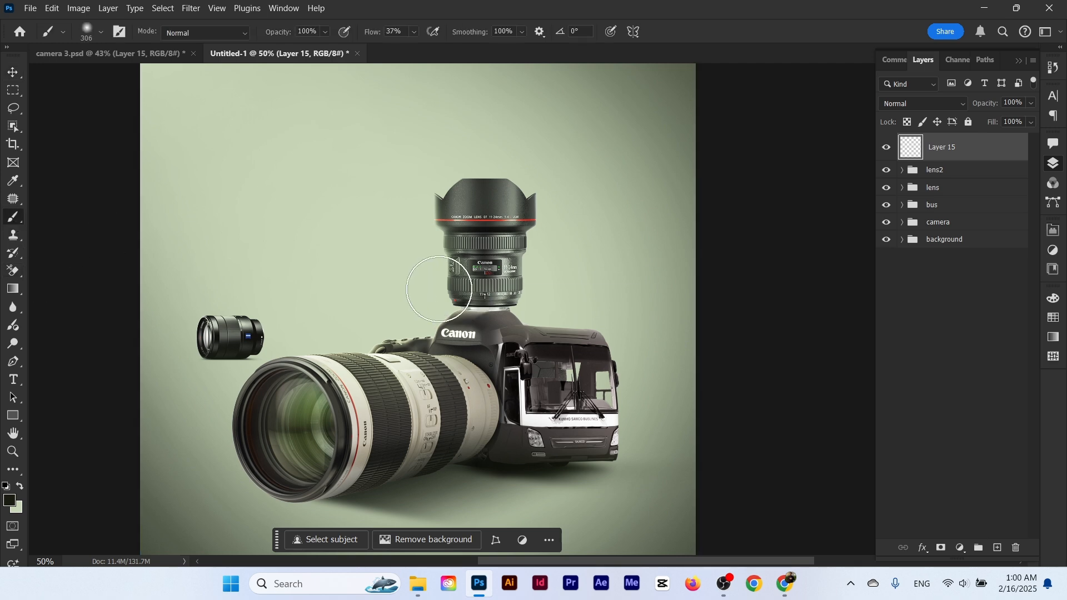
right_click(444, 288)
scroll(502, 428, "down", 2)
left_click(553, 407)
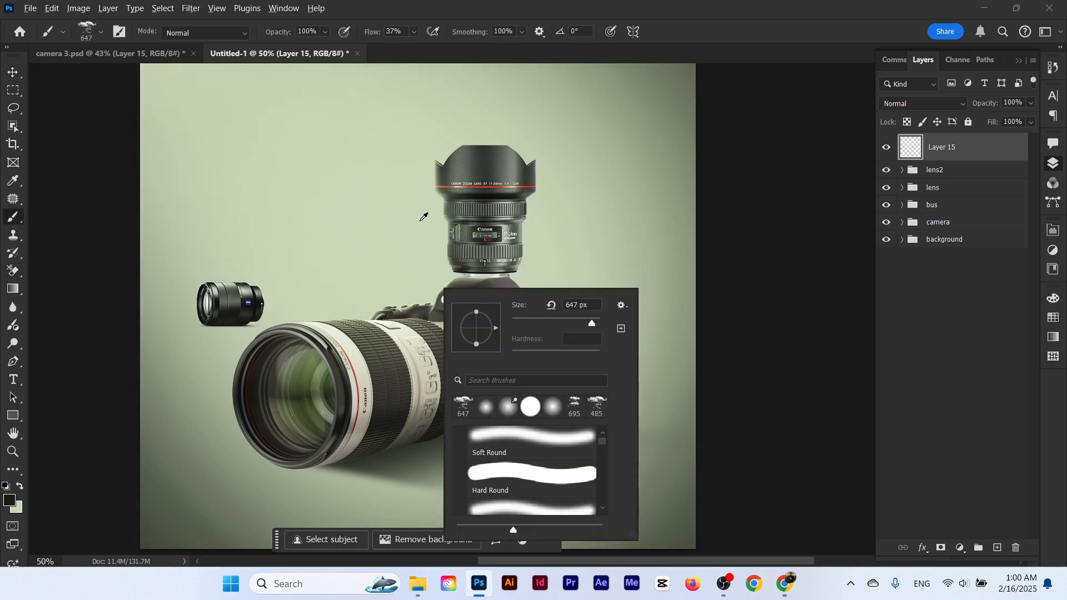
right_click(420, 220, "alt")
Set the foreground color to white, starting from a sample of the bus's white stripe
key("x")
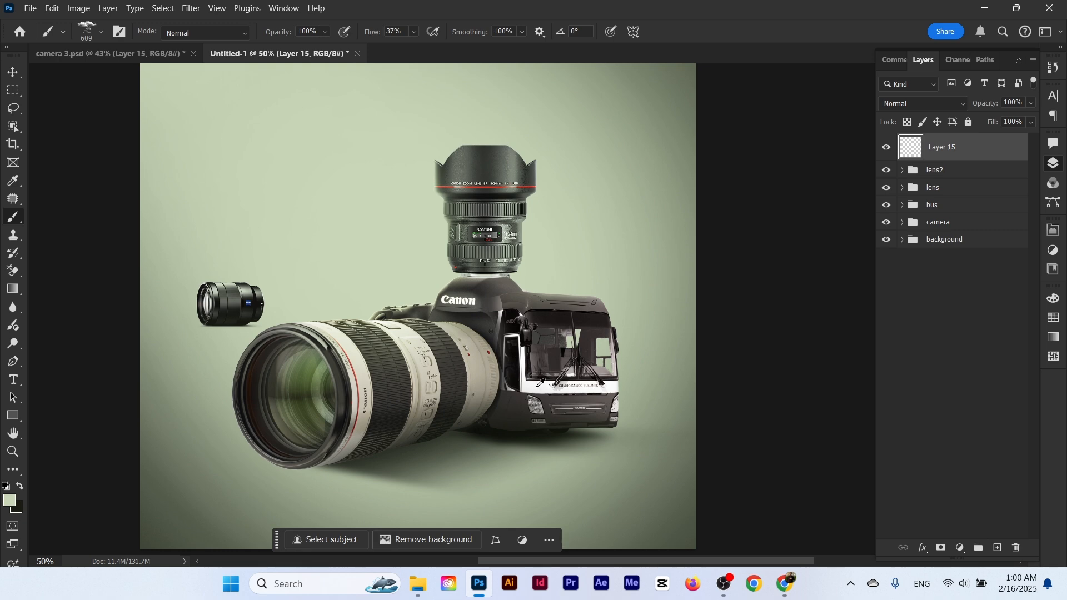
left_click(9, 500)
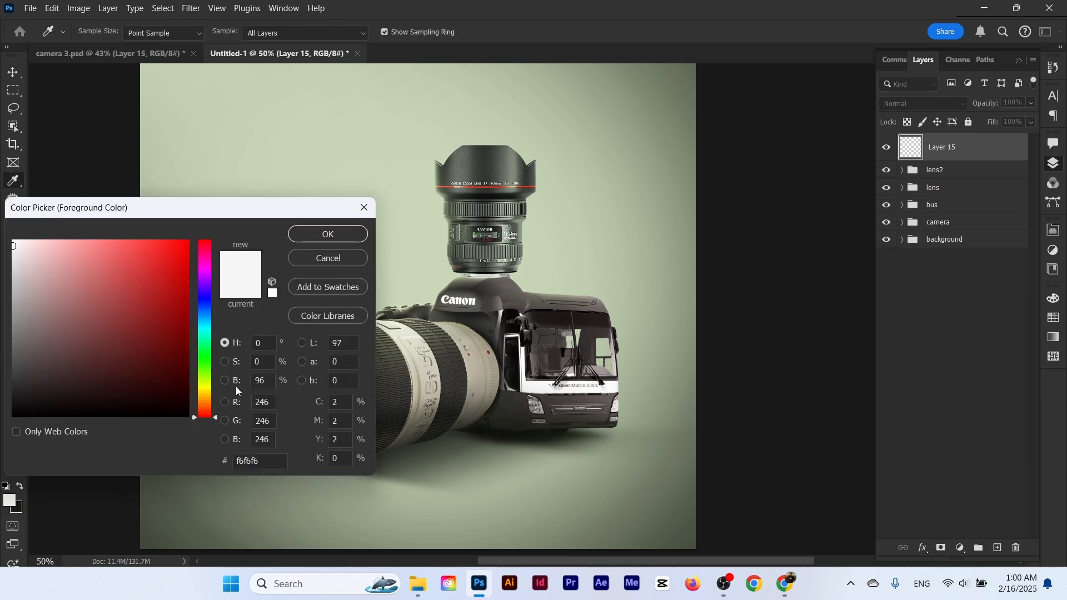
left_click_drag(14, 245, 18, 238)
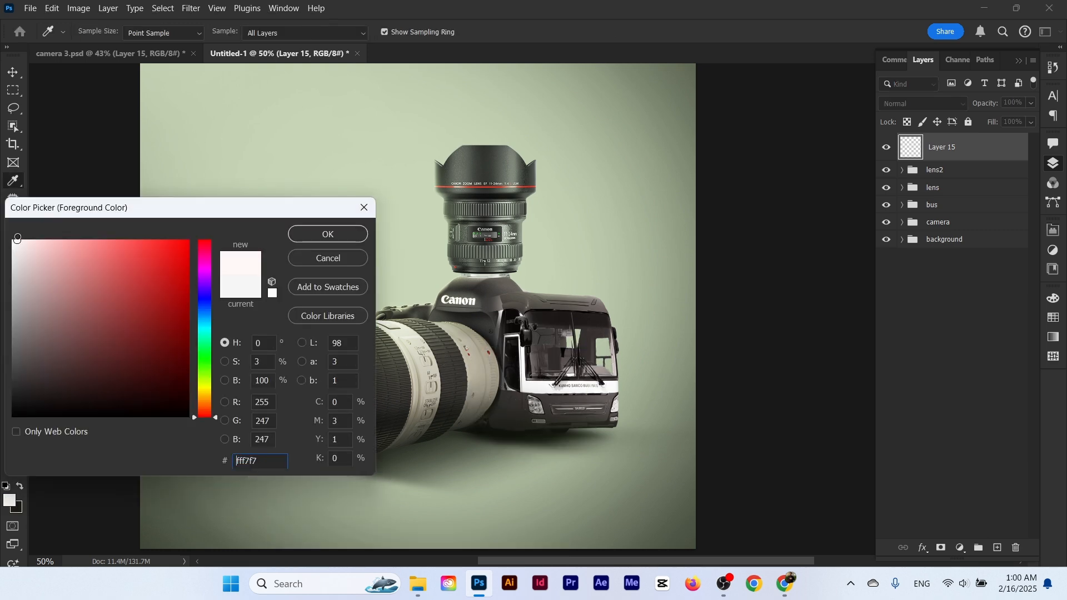
left_click(328, 234)
Test white cloud stamps left of the upright lens on Layer 15, set the brush flow to 100%, and undo the stamps
left_click(372, 228)
key("ctrl+z")
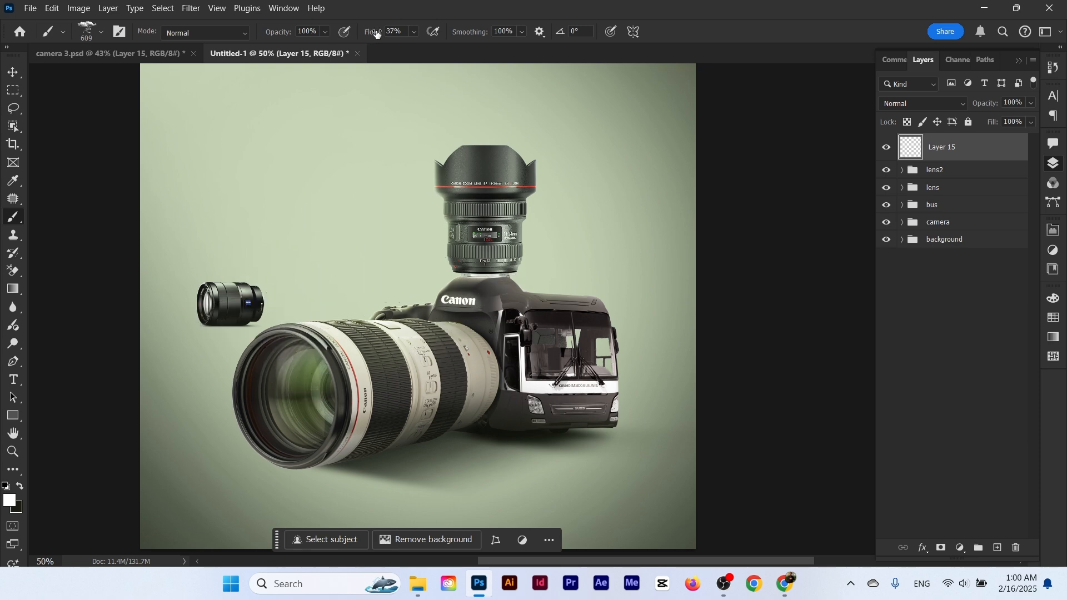
left_click(390, 240)
key("ctrl+z")
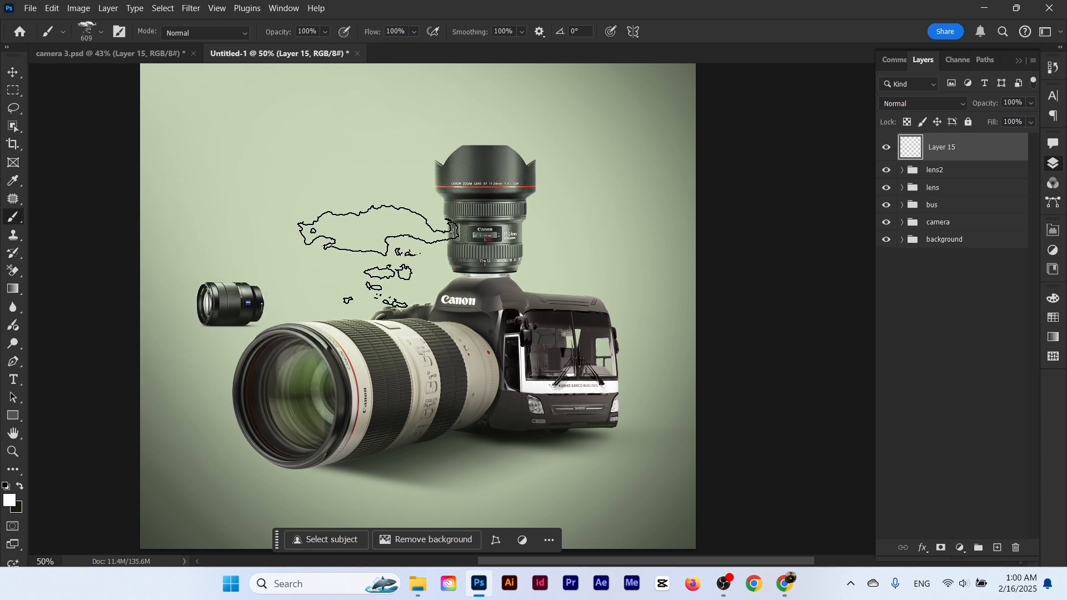
Choose the Clouds1614 brush preset at 1614 px for painting on Layer 15
left_click_drag(380, 249, 360, 248)
right_click(438, 378)
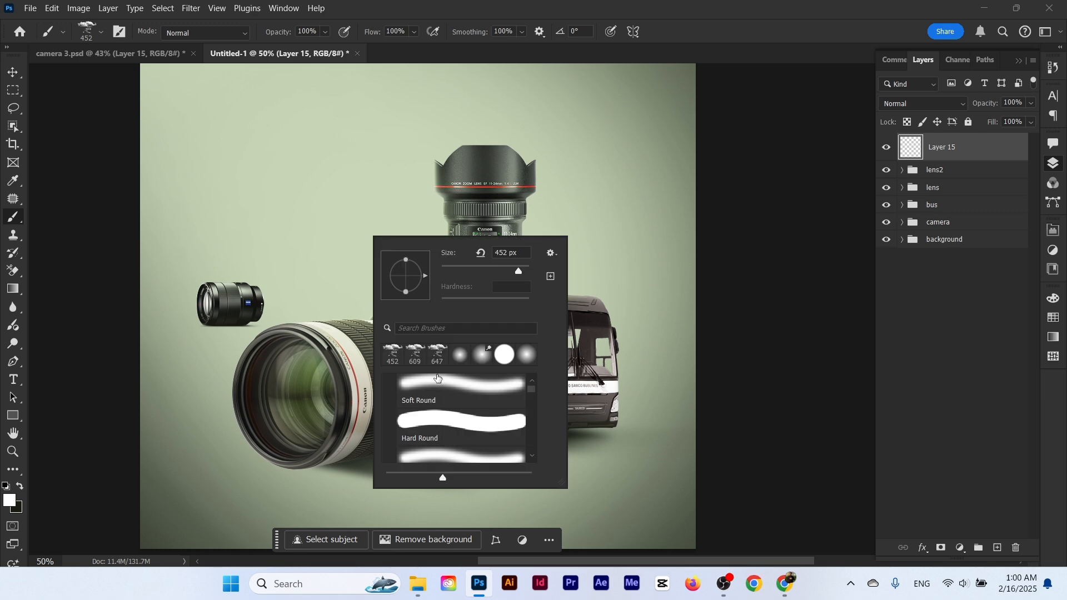
scroll(459, 400, "down", 5)
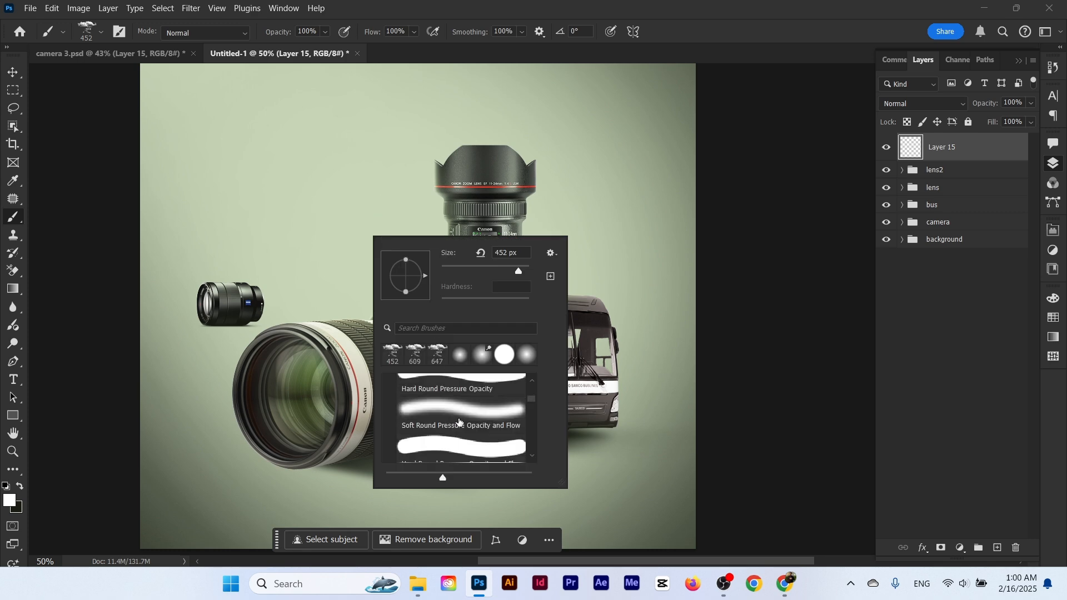
scroll(458, 422, "down", 5)
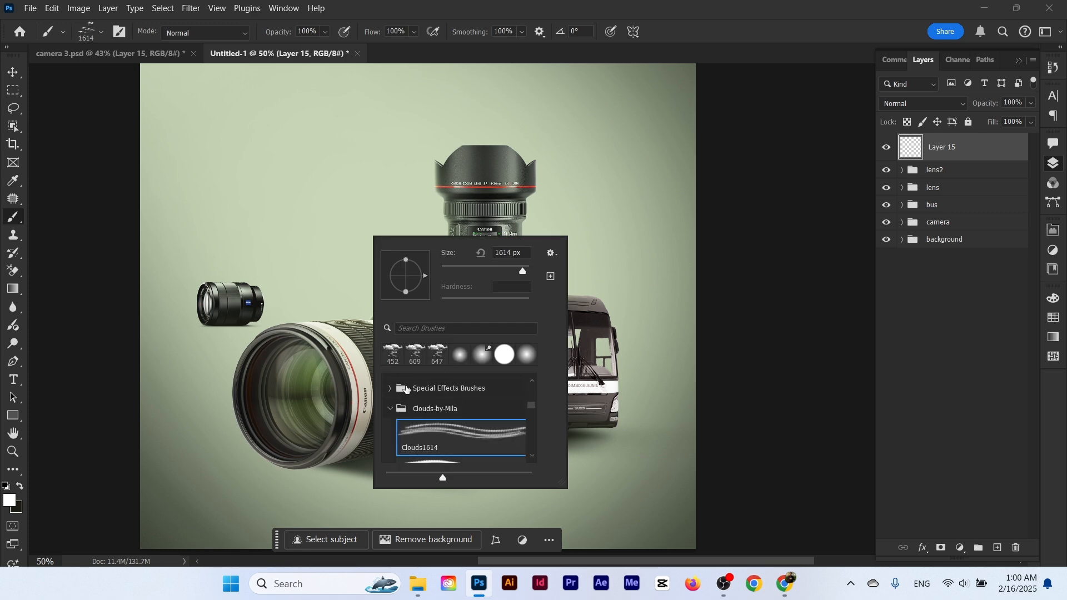
Choose the Clouds1593 brush, resize it to 668 px, and stamp white clouds on both sides of the upright lens on Layer 15
scroll(442, 460, "down", 1)
left_click(441, 448)
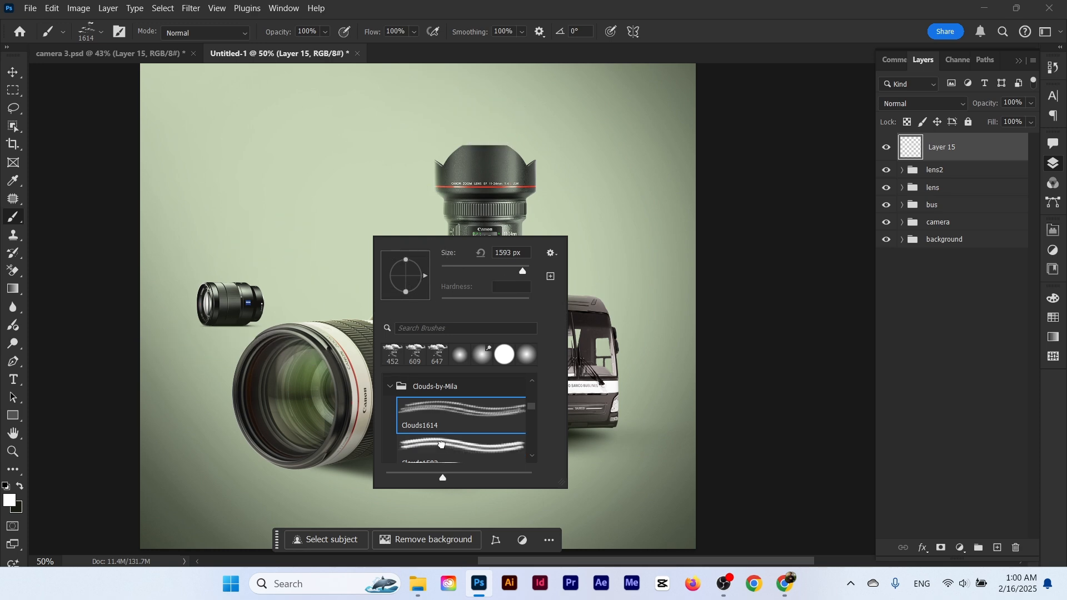
left_click_drag(313, 222, 152, 225)
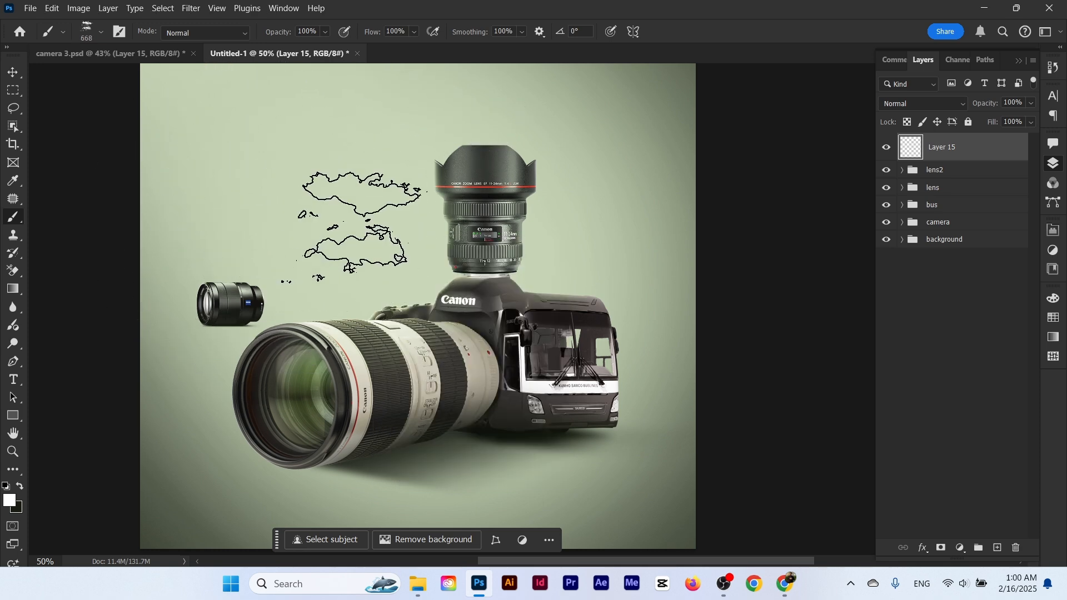
left_click(369, 229)
left_click(586, 234)
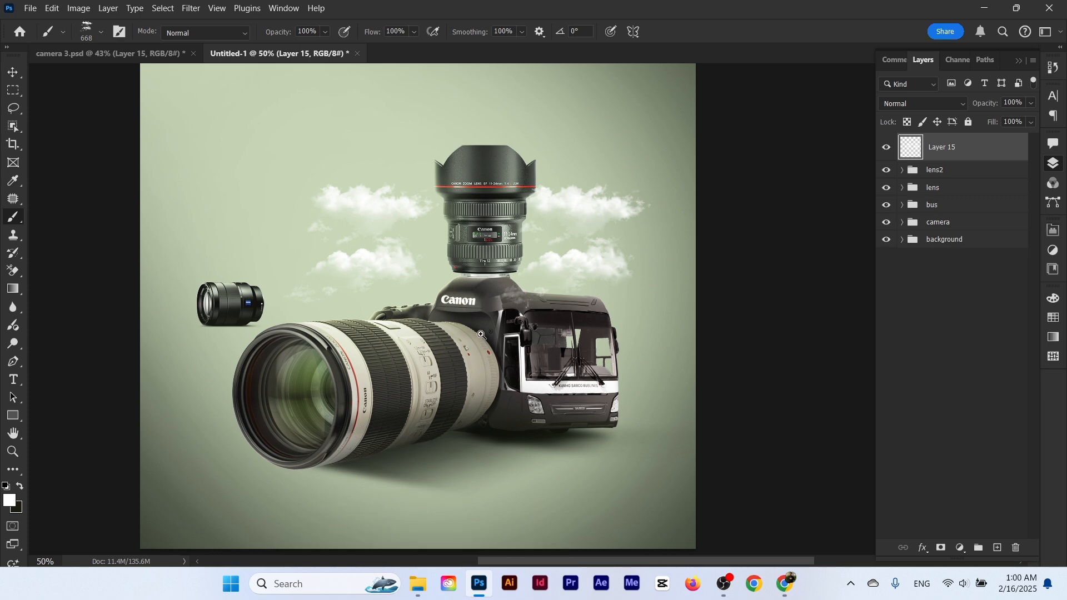
Pick the recent 452 px cloud brush, undo its test stamp, and resize the brush to about 816 px
mouse_move(483, 336)
left_mouse_down()
mouse_move(436, 336)
mouse_move(503, 333)
left_mouse_up()
right_click(487, 314)
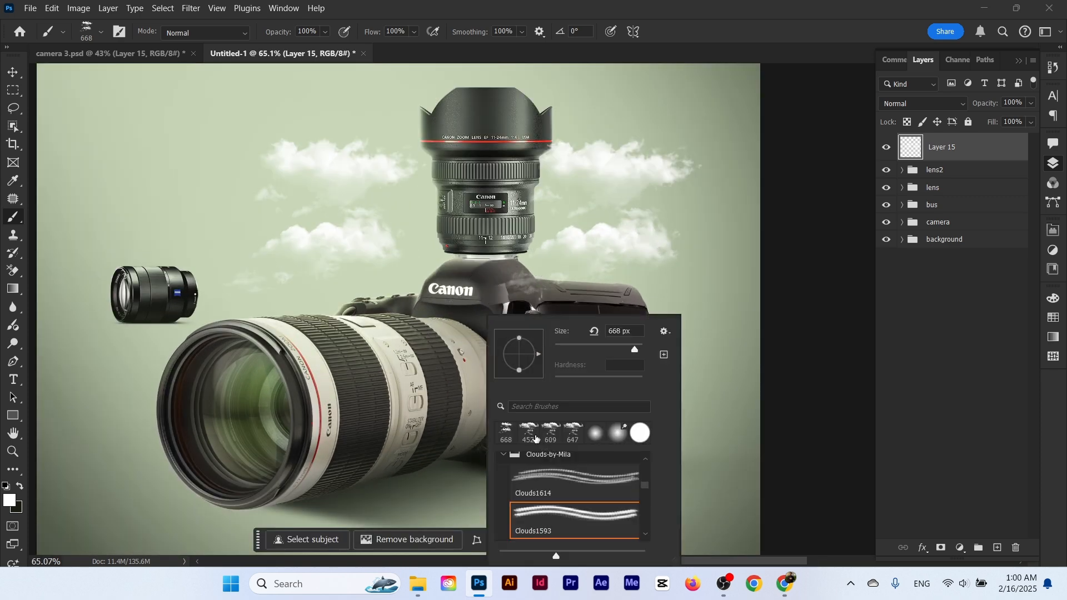
left_click(535, 439)
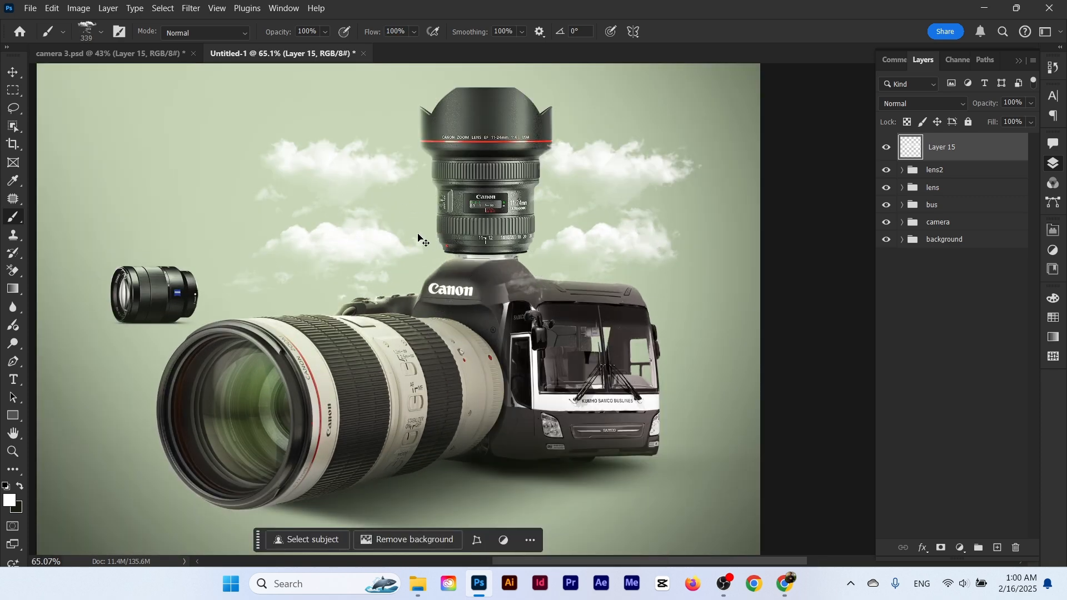
key("ctrl+z")
left_click_drag(432, 198, 605, 198)
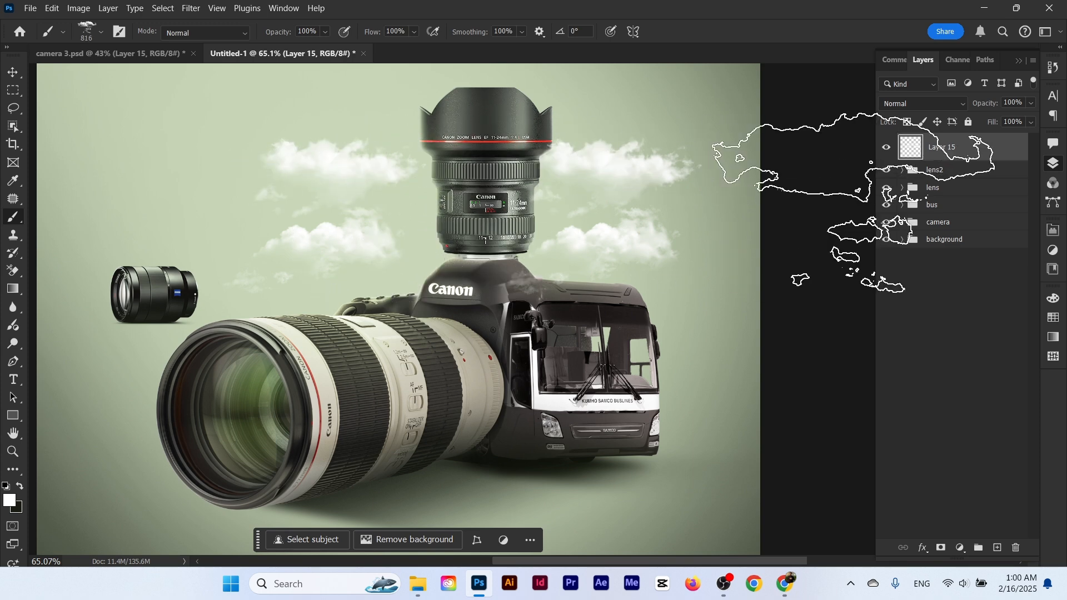
Create a layer above Layer 2 in the background group and stamp a 373 px white cloud behind the upright lens
left_click(902, 240)
left_click(963, 272)
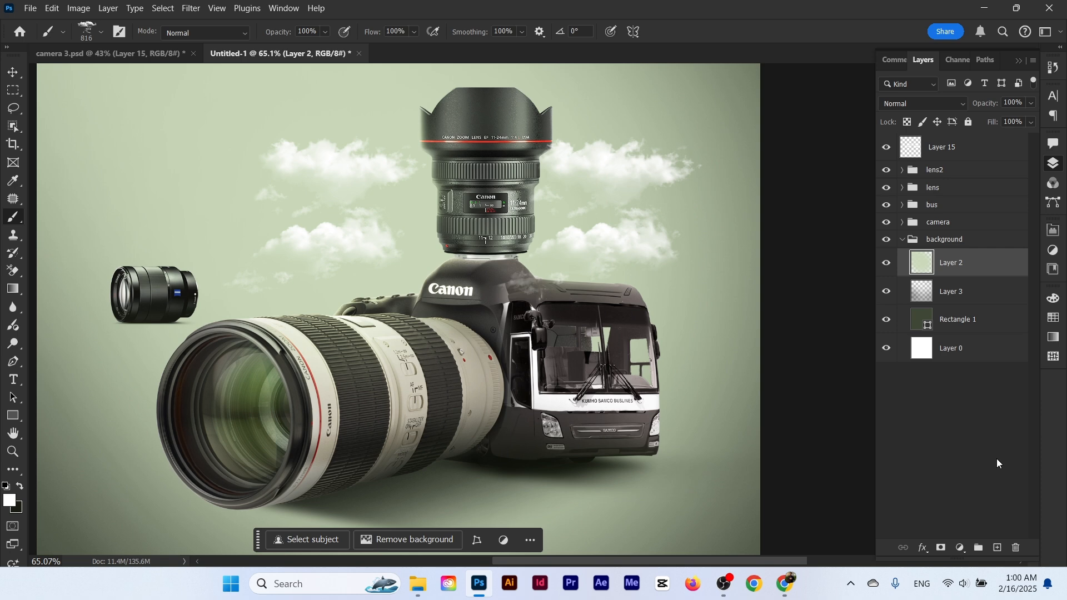
left_click(998, 550)
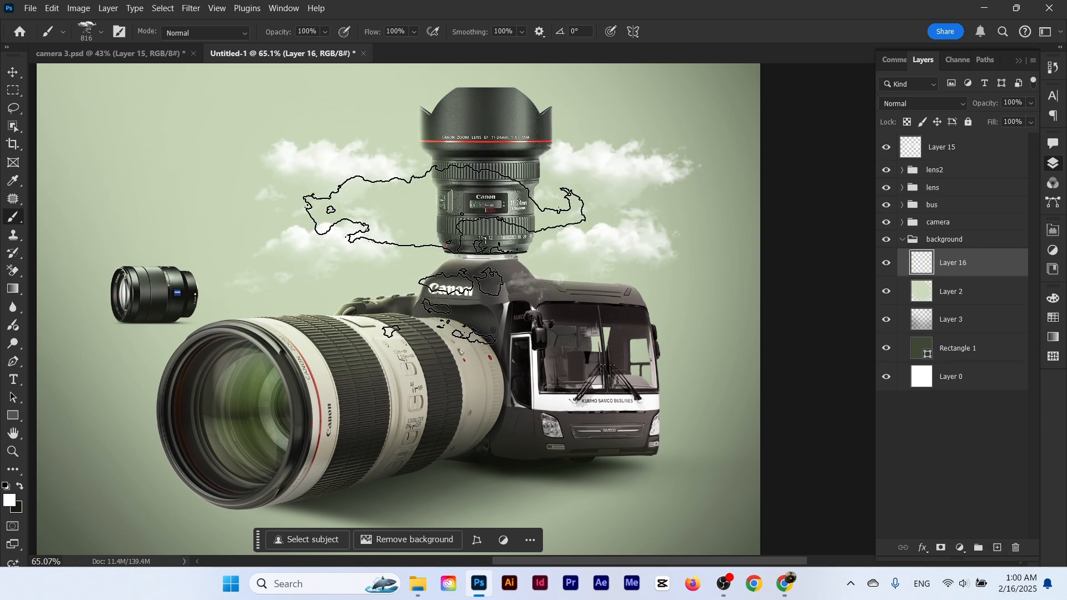
left_click_drag(451, 239, 371, 239)
left_click(461, 216)
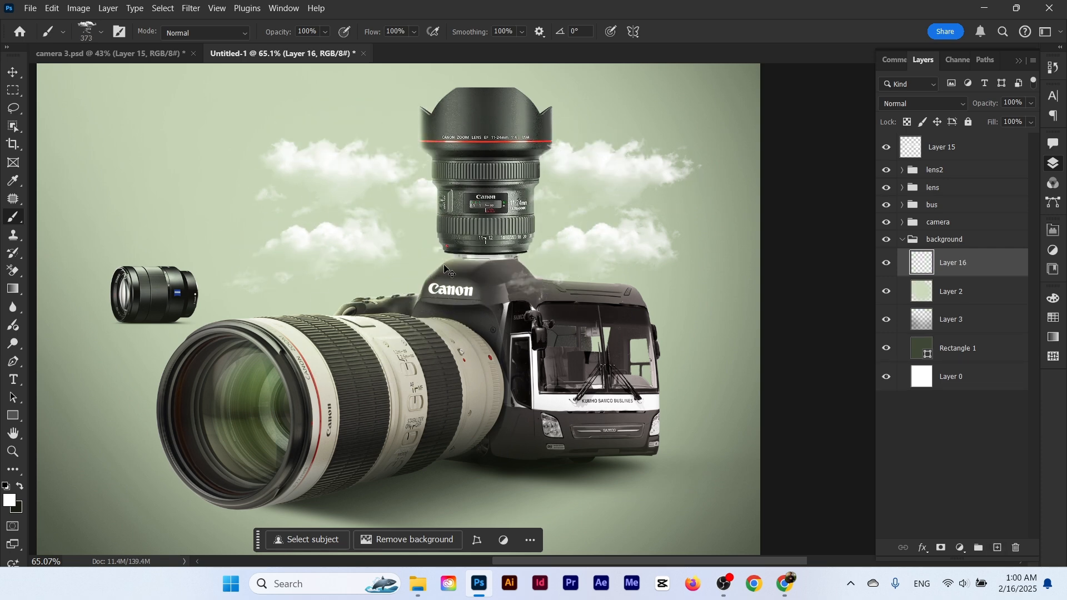
Try stamping larger clouds on Layer 16 with the brush at about 834 px, and undo the stamps
mouse_move(459, 223)
left_mouse_down()
mouse_move(417, 227)
mouse_move(445, 176)
mouse_move(488, 293)
mouse_move(584, 264)
left_mouse_up()
left_click(314, 329)
key("ctrl+z")
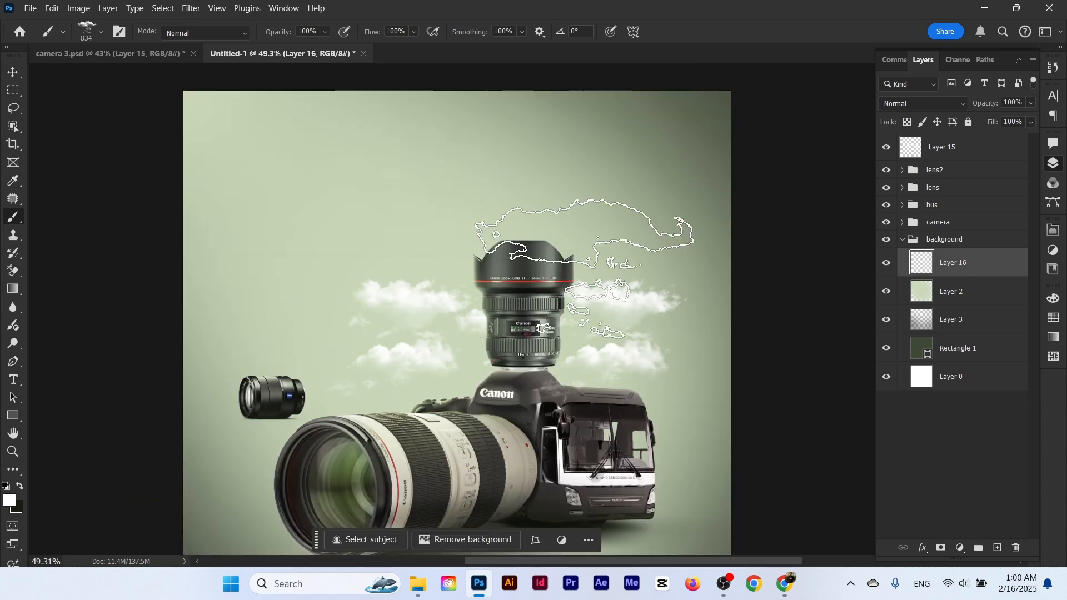
left_click(470, 264)
mouse_move(428, 288)
left_mouse_down()
mouse_move(364, 291)
mouse_move(374, 290)
left_mouse_up()
key("ctrl+z")
left_click_drag(491, 295, 550, 291)
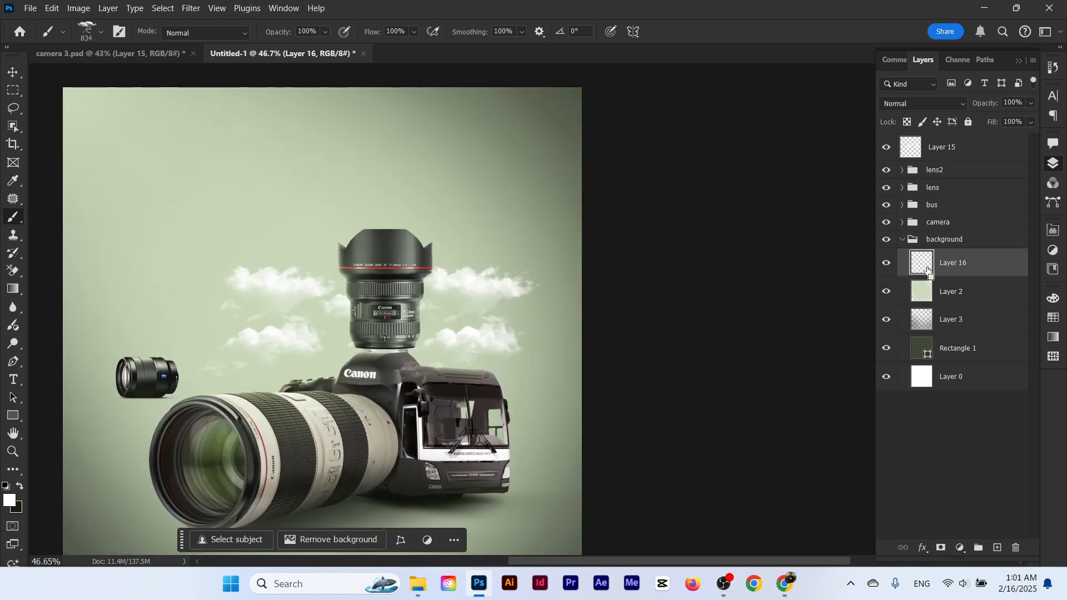
Leave Layer 16's transform without changes and move Layer 15 into the background group, directly above Layer 16
key("ctrl+t")
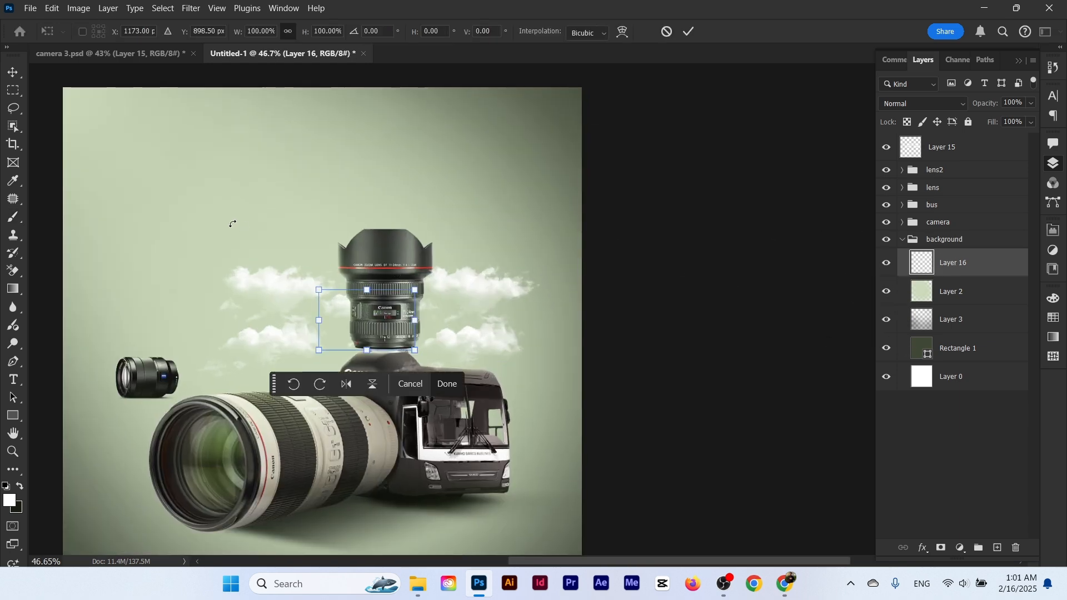
left_click(692, 32)
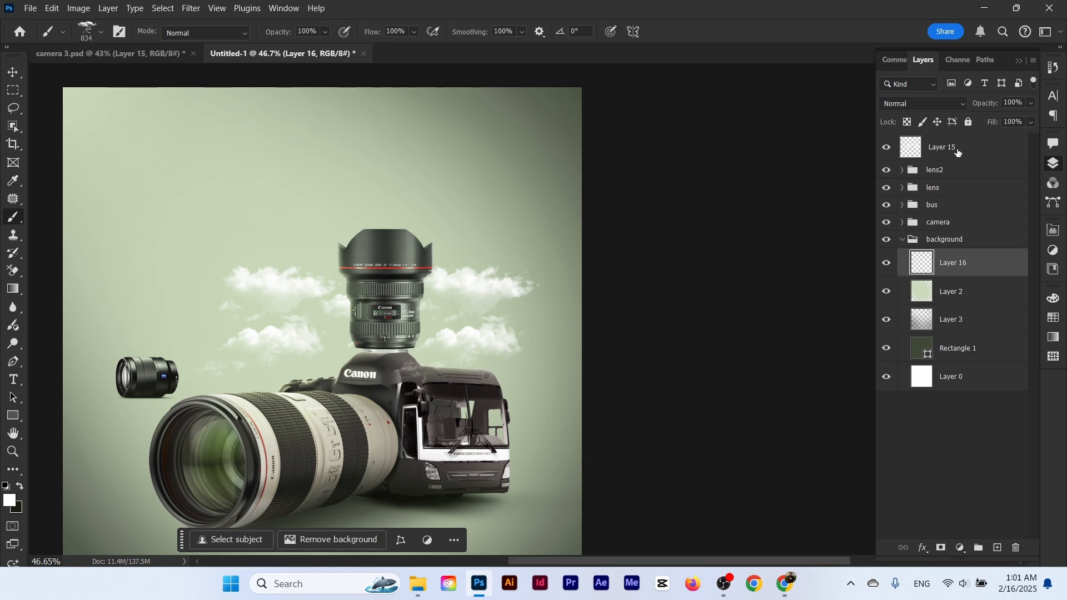
left_click_drag(957, 152, 946, 255)
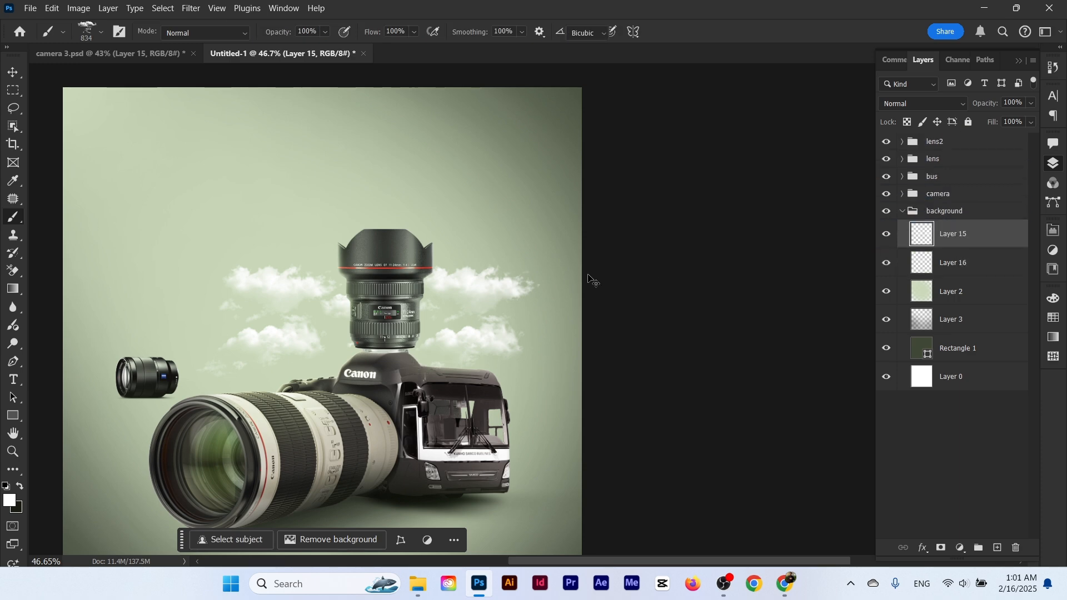
Try enlarging and repositioning the clouds of Layer 15 alone, and undo the transform
key("ctrl+t")
left_click_drag(560, 322, 608, 322)
left_click_drag(529, 297, 505, 282)
key("ctrl+z")
left_click(685, 33)
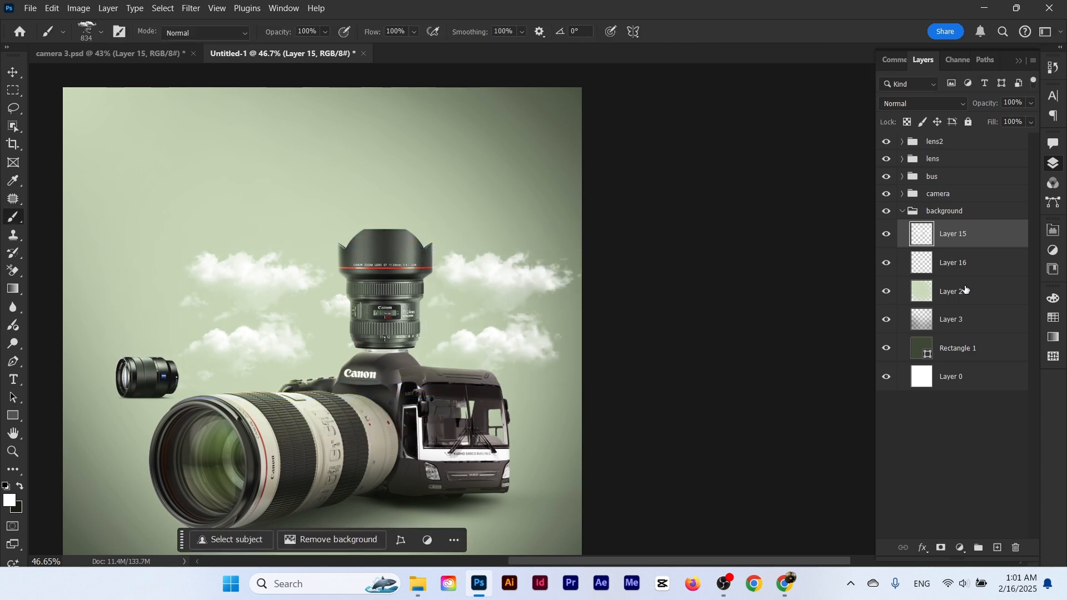
key("ctrl+z")
Scale Layer 15 and Layer 16 together to 120.55% and shift the clouds up and left behind the upright lens
left_click(936, 262, "shift")
key("ctrl+t")
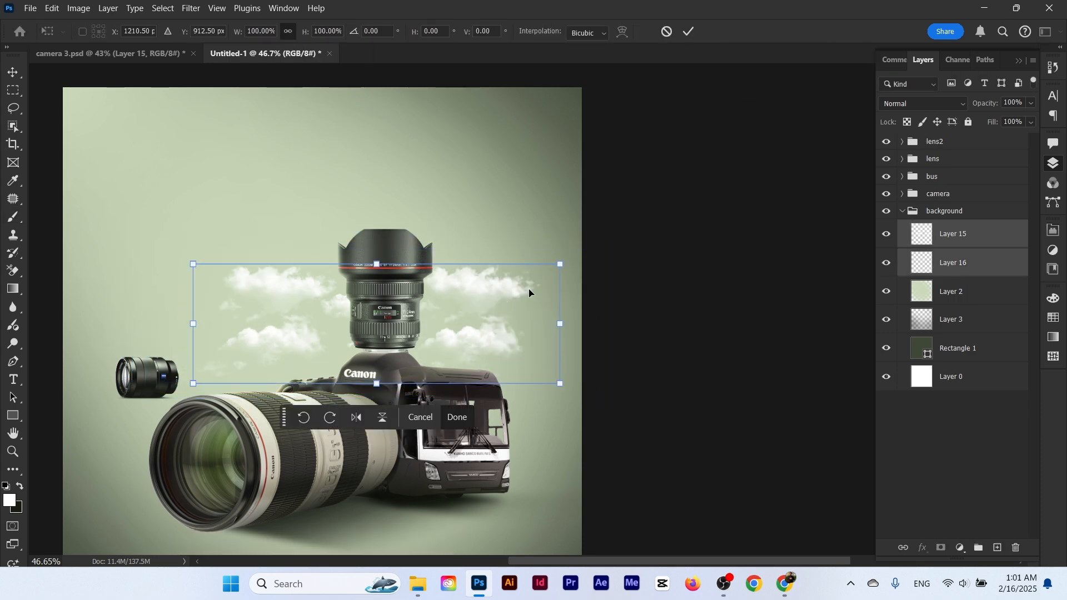
left_click_drag(559, 331, 598, 332)
left_click_drag(539, 304, 521, 290)
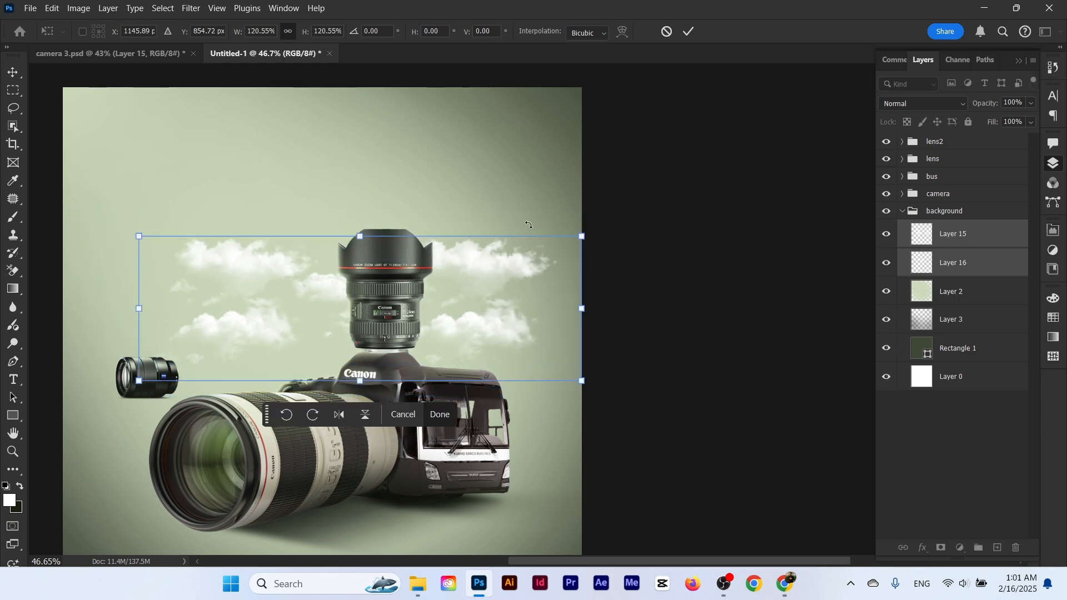
left_click(688, 33)
Bring the white Arabic headline, the tilted dark banner and its subtitle into the composition and place them above the upright lens
key("b")
mouse_move(445, 190)
left_mouse_down()
mouse_move(400, 195)
mouse_move(447, 210)
left_mouse_up()
left_click_drag(430, 277, 496, 234)
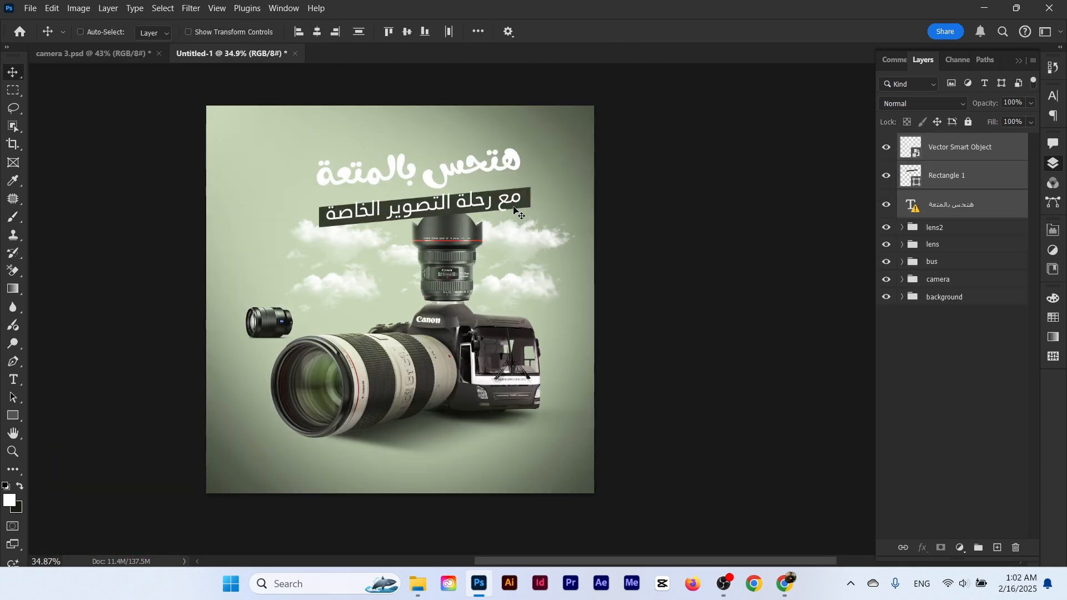
left_click_drag(513, 206, 513, 186)
Select the lens2, lens, bus and camera groups with Layer 15 and Layer 16, and shift them slightly down
left_click(937, 233)
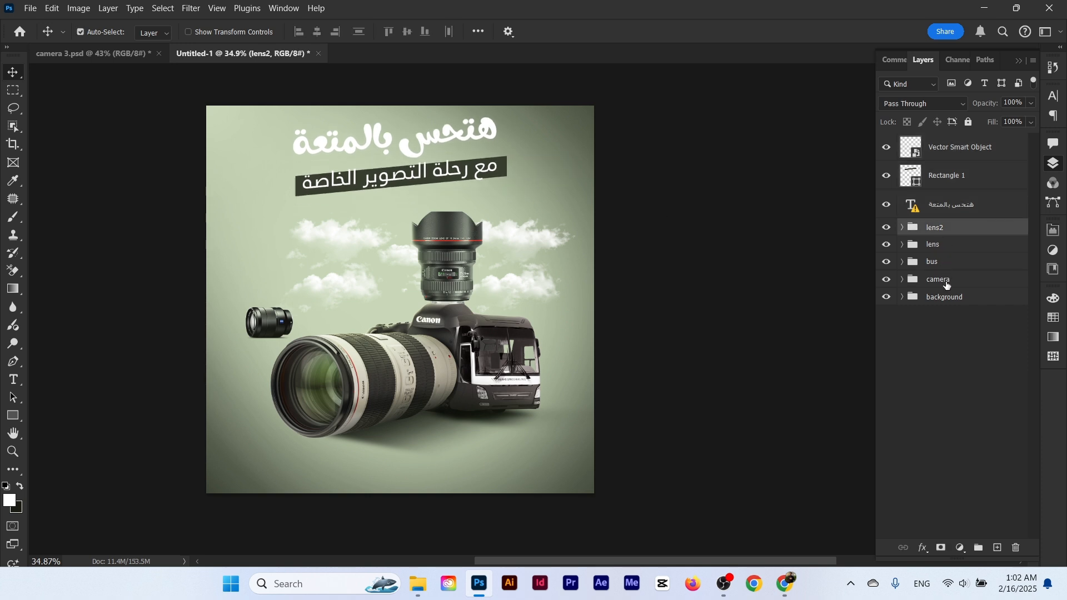
left_click(946, 284, "shift")
left_click_drag(574, 231, 574, 231)
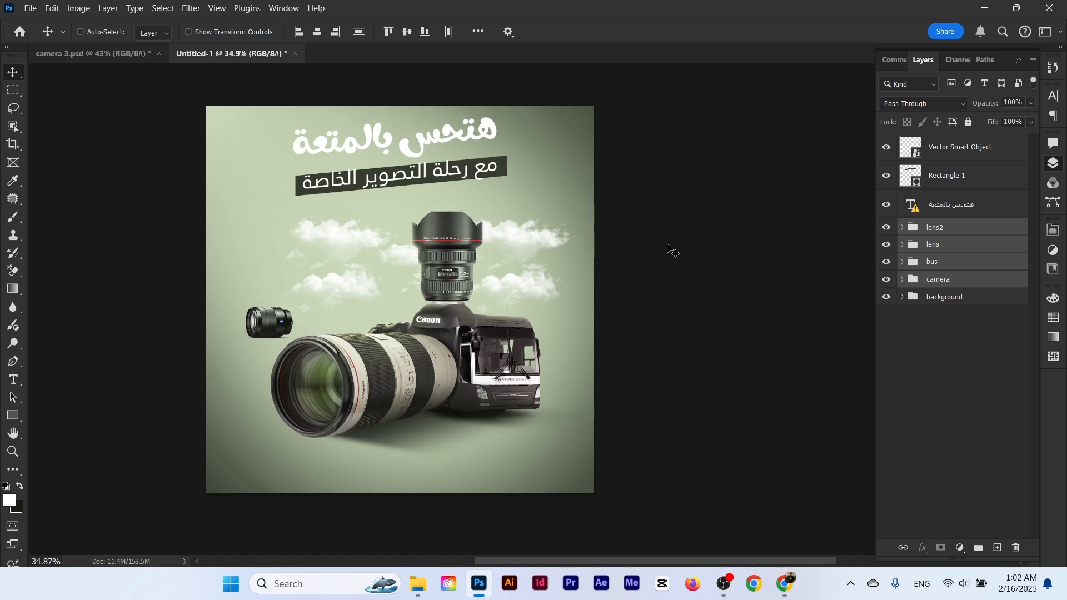
left_click(902, 298)
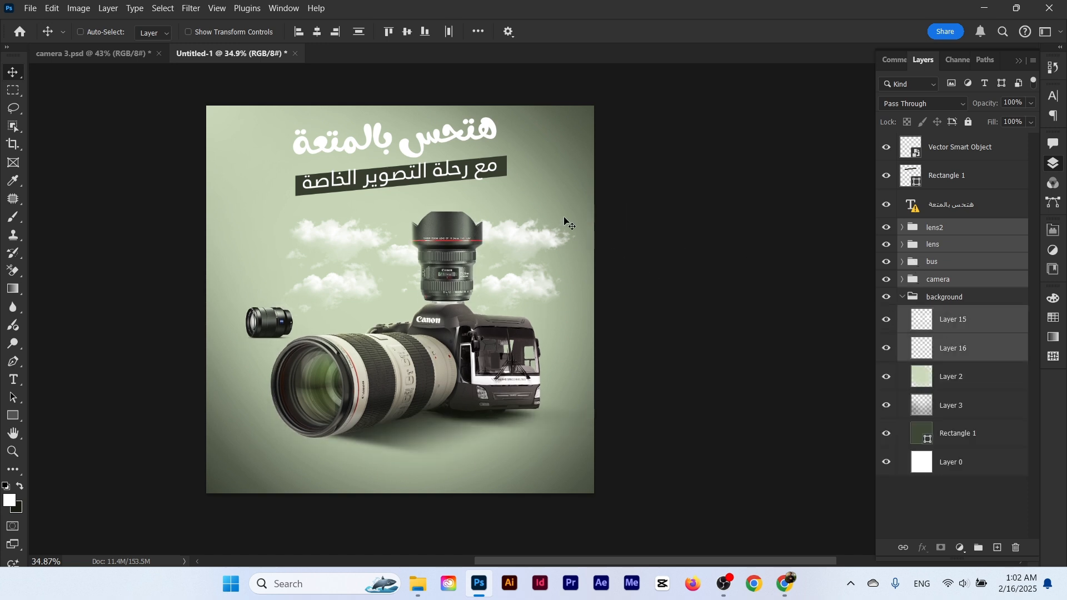
left_click_drag(565, 219, 564, 227)
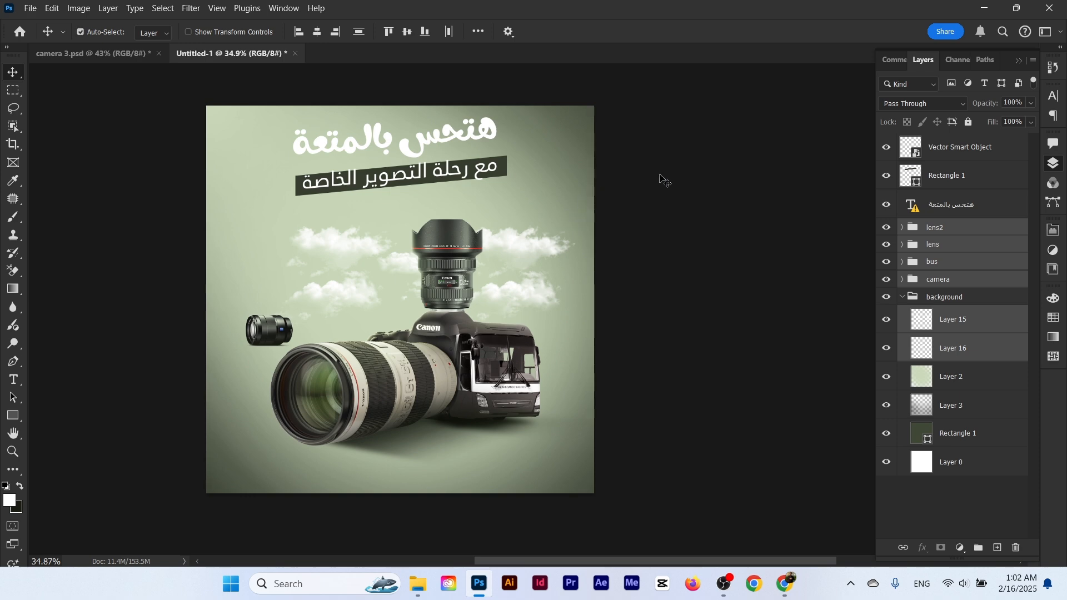
left_click(843, 177)
Select the headline, banner and subtitle layers together and move them slightly down and right, closer to the upright lens
left_click(954, 157)
left_click(951, 179, "ctrl")
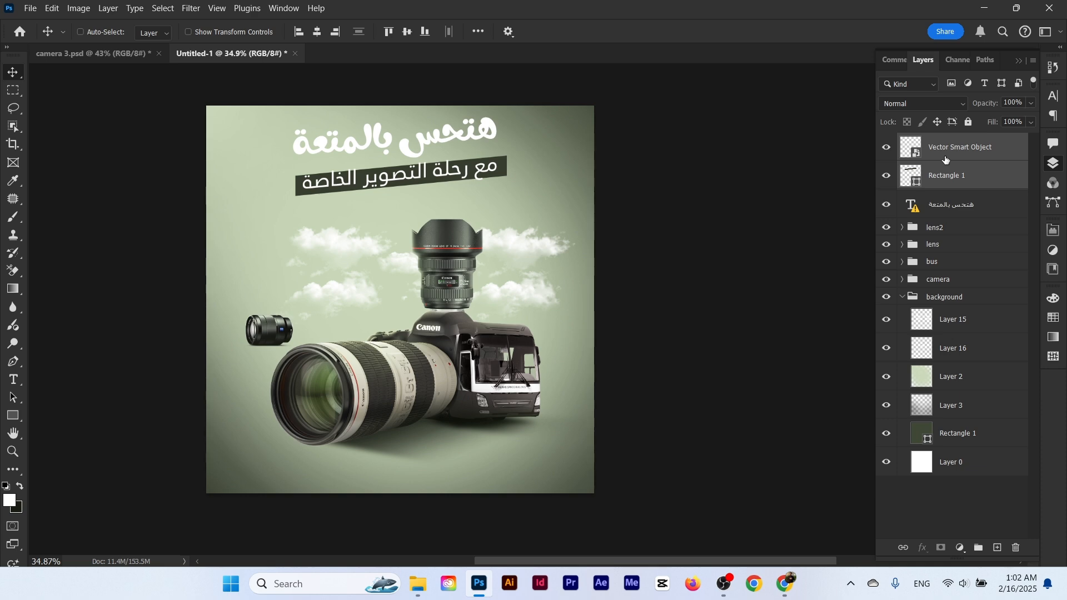
key("ctrl+z")
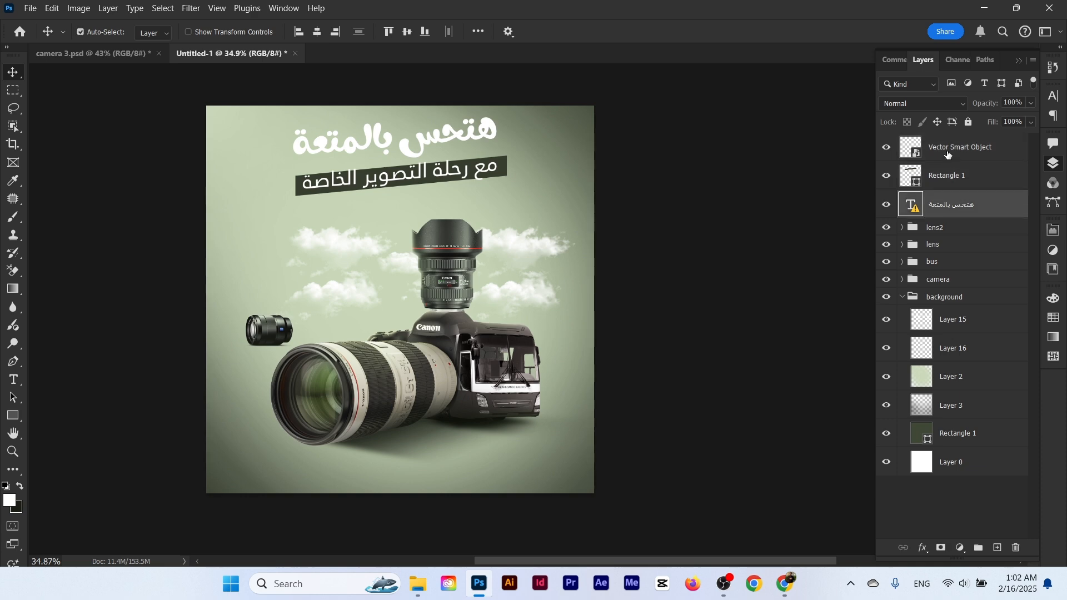
left_click(948, 155)
scroll(426, 170, "up", 3)
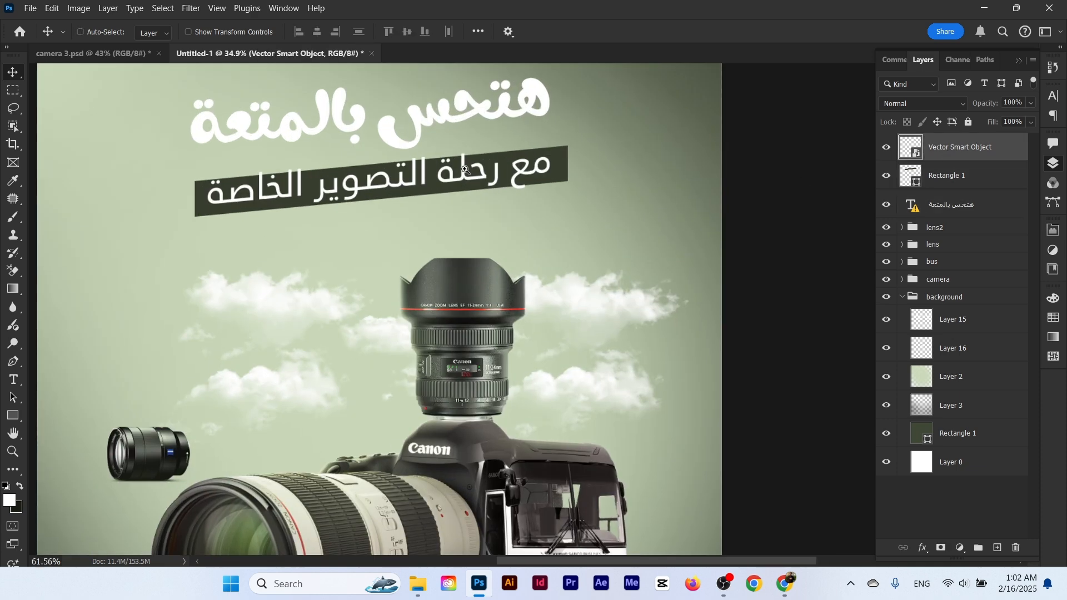
left_click(956, 206, "shift")
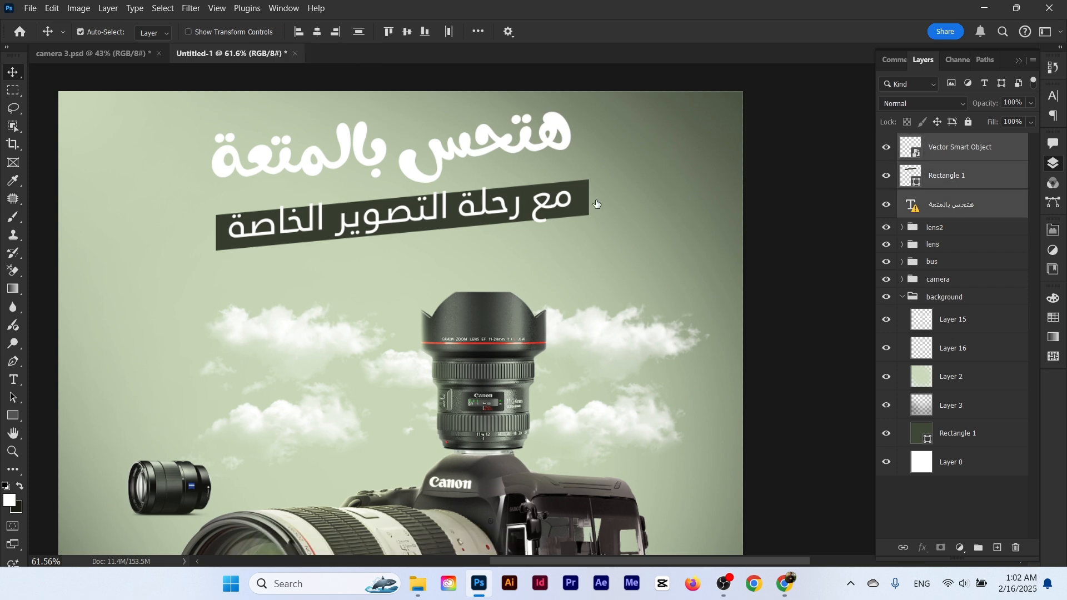
left_click_drag(616, 163, 622, 182)
left_click(841, 207)
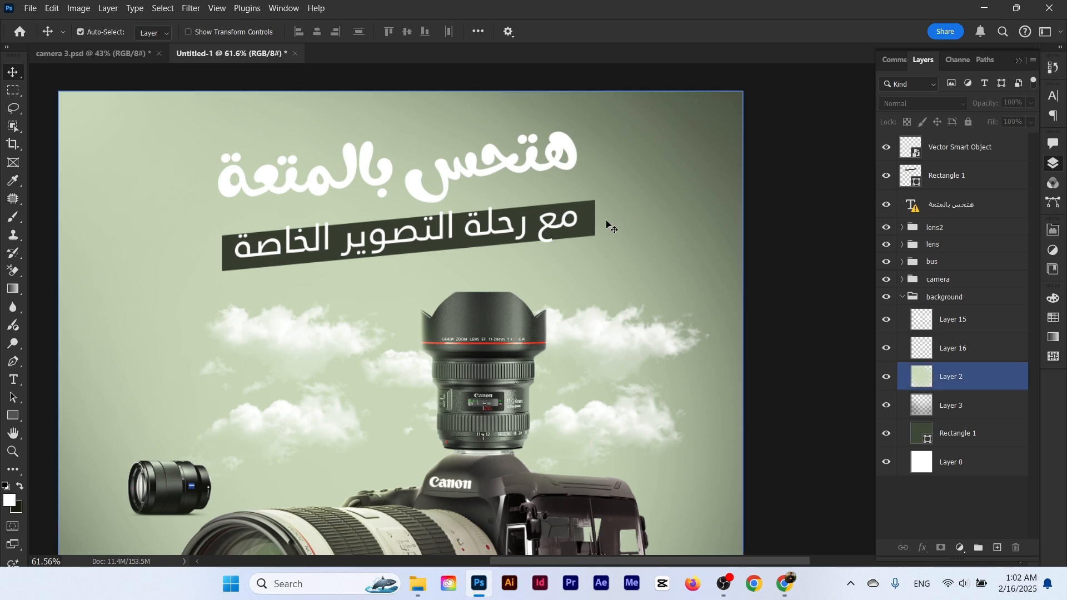
Create a new layer above the dark banner's Rectangle 1 and clip it to the banner
left_click(592, 223)
left_click(997, 548)
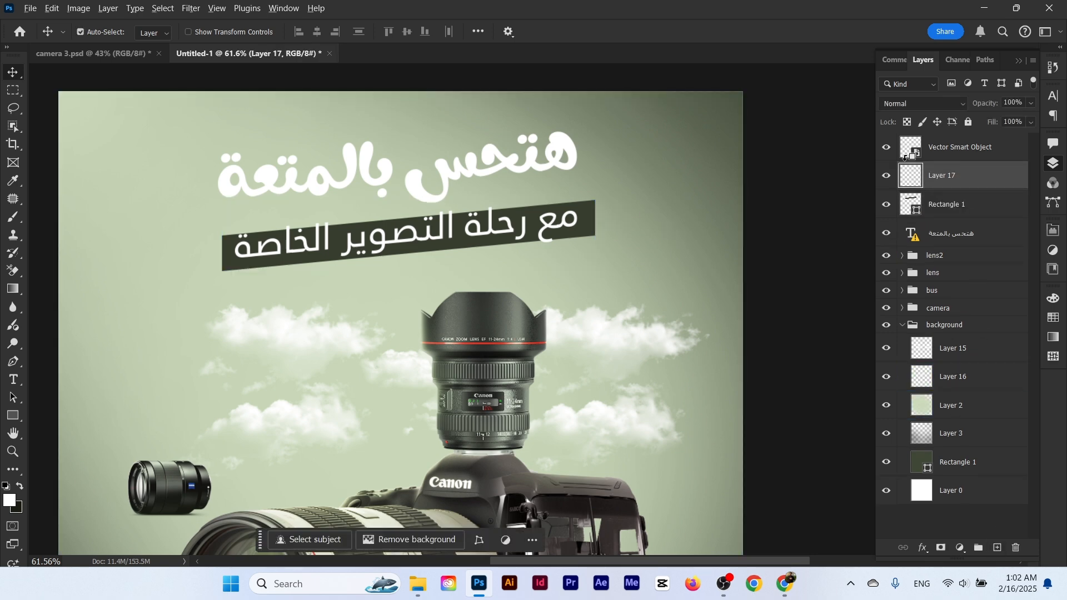
left_click(911, 188, "alt")
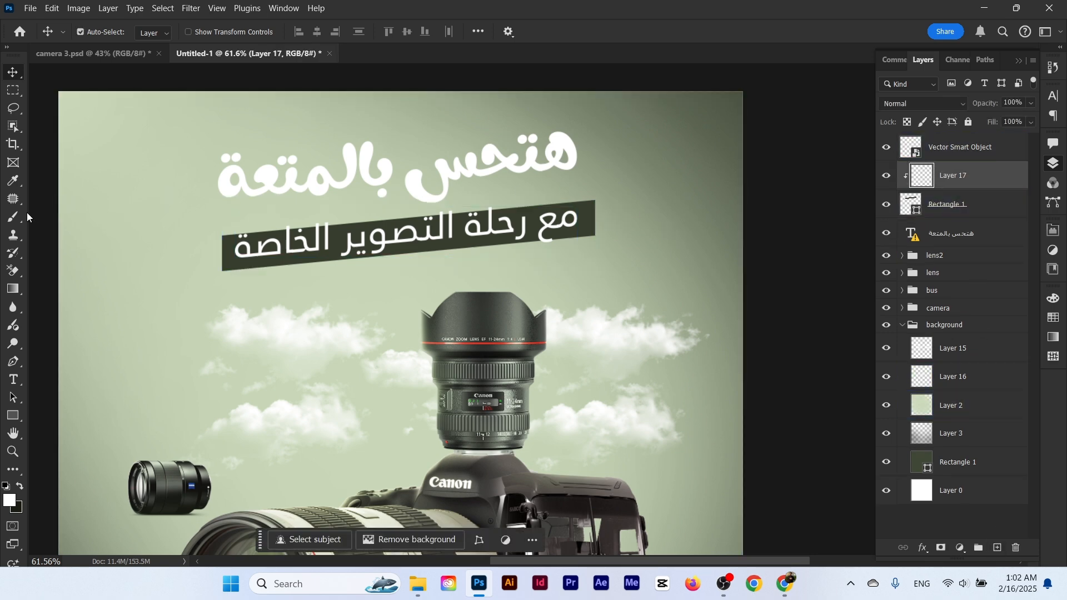
Choose the Soft Round brush at about 855 px and sample the background's light green as its color
key("b")
left_click(97, 167, "alt")
right_click(98, 168)
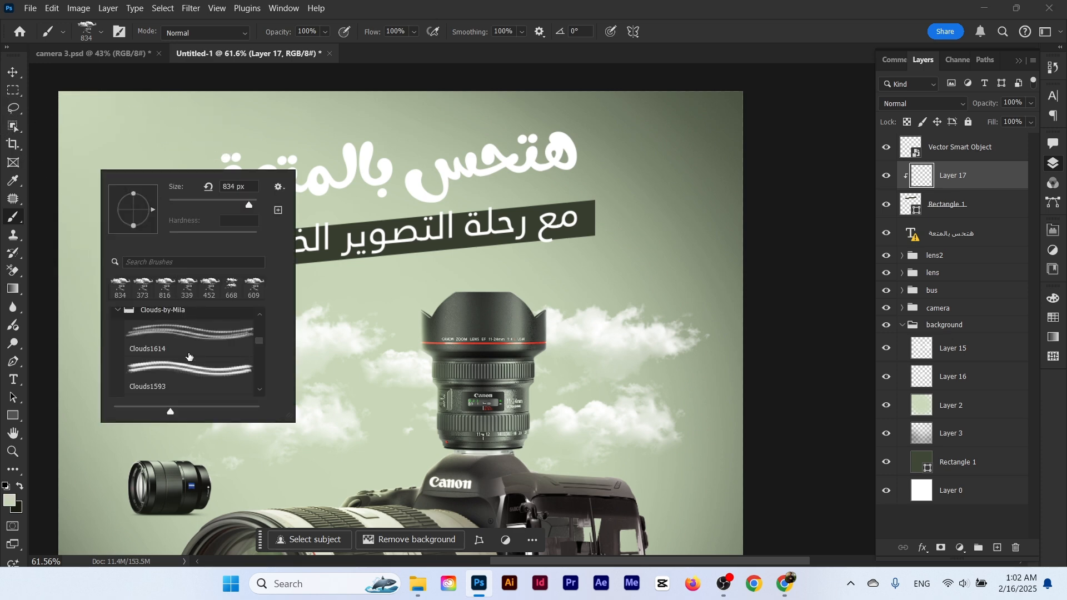
scroll(214, 344, "up", 10)
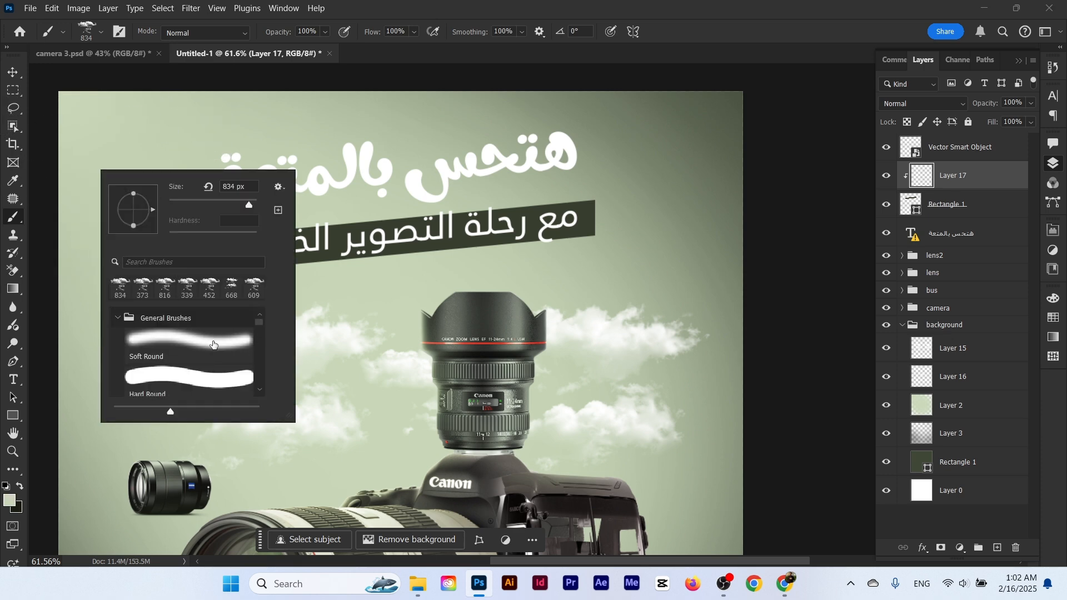
left_click(180, 90, "alt")
left_click_drag(177, 139, 185, 136)
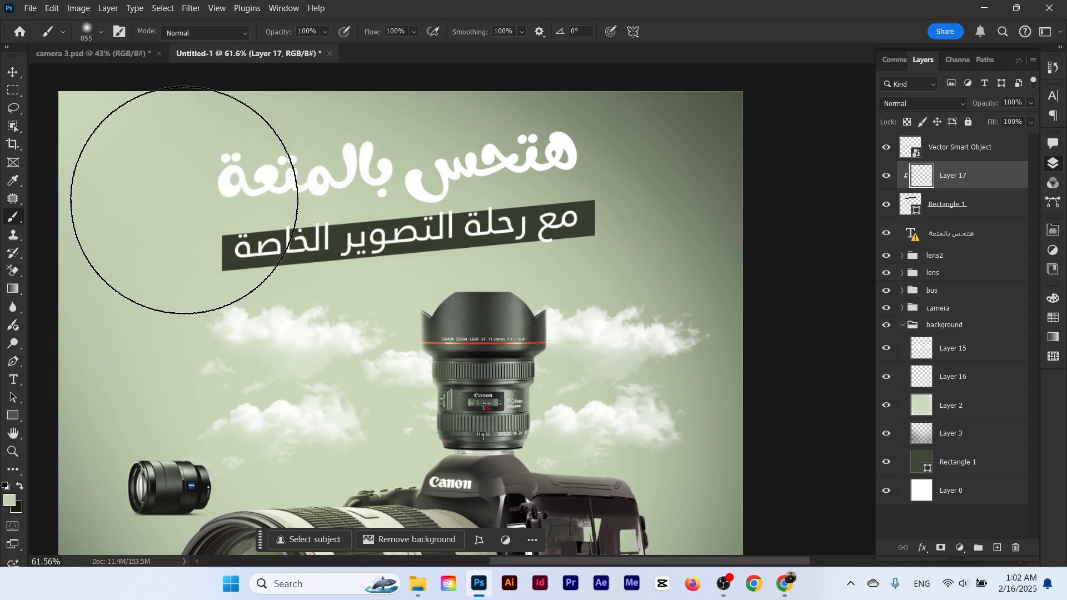
Paint a light green fade over the banner's left end with the brush at 1333 px, and reduce the clipped layer's opacity
left_click(177, 206)
key("ctrl+z")
left_click_drag(195, 207, 302, 216)
left_click(239, 206)
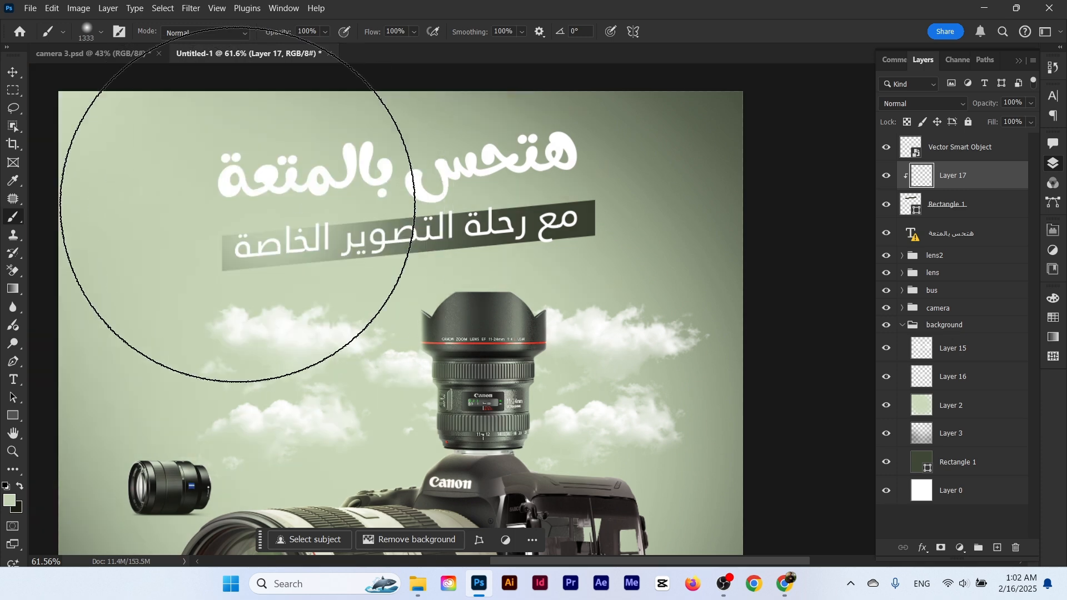
left_click_drag(976, 103, 967, 103)
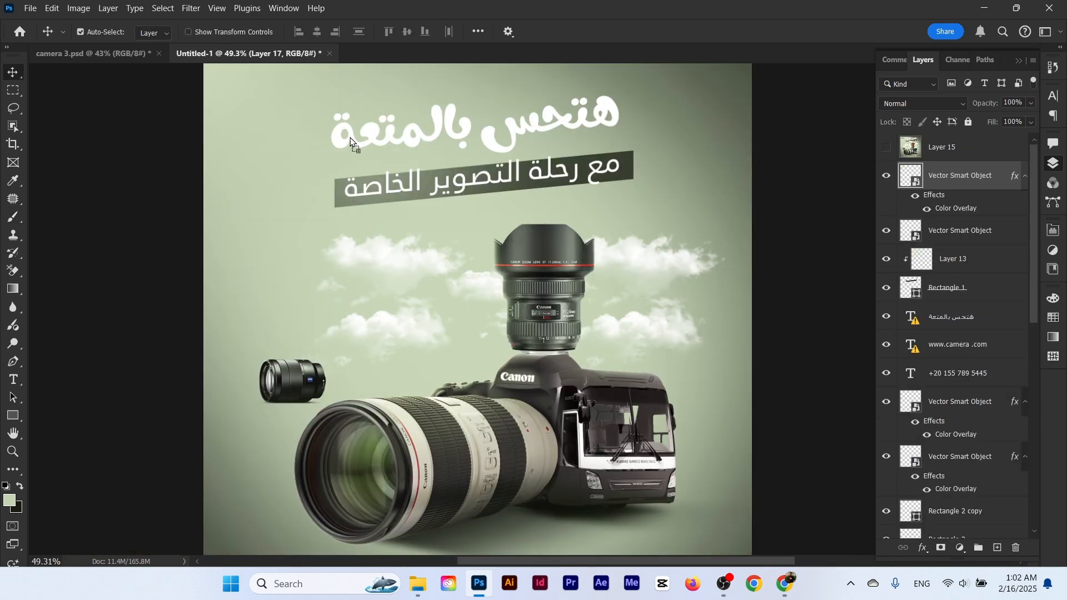
Copy the dark studio shodwe logo from camera 3.psd into the composition's upper-left corner
left_click_drag(325, 128, 411, 262)
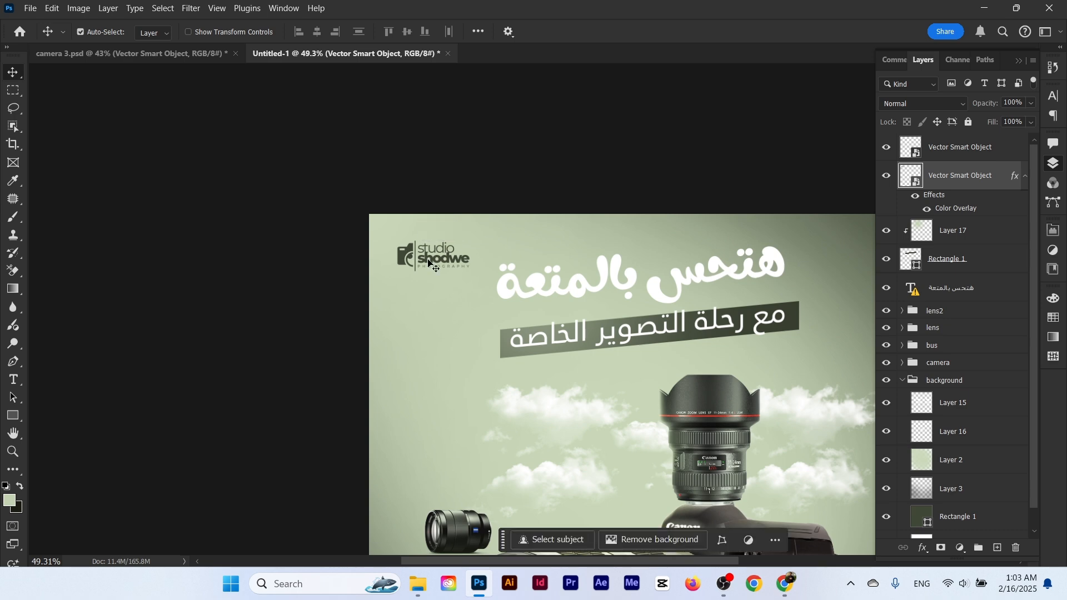
Bring the phone and website details from camera 3.psd in above the collapsed background group and group their layers as "contact"
left_click(613, 288)
left_click_drag(613, 289, 388, 84)
scroll(436, 133, "down", 3)
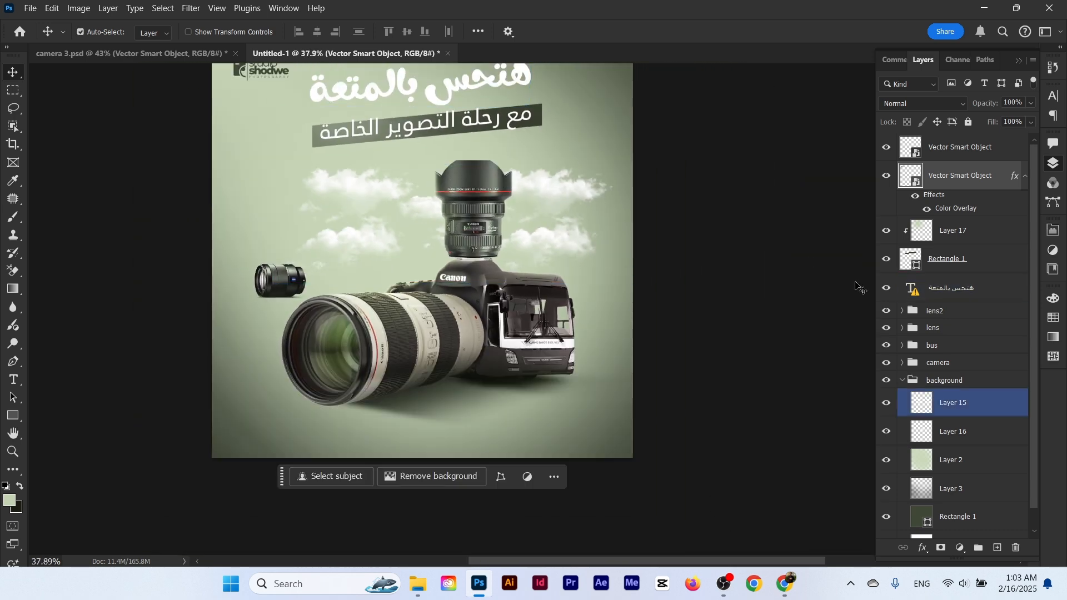
left_click(898, 379)
left_click(902, 380)
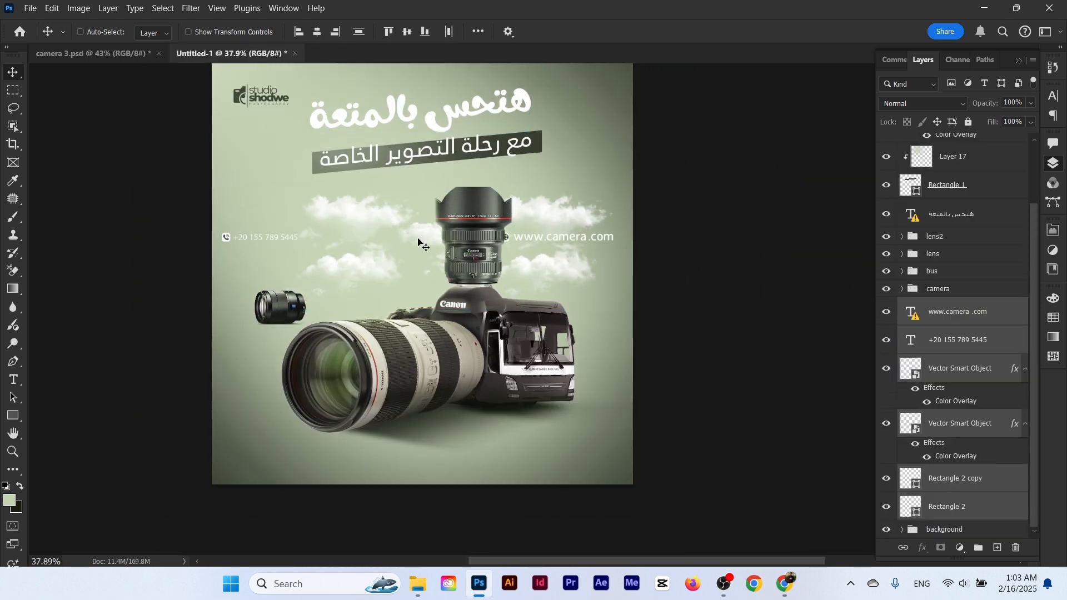
key("ctrl+g")
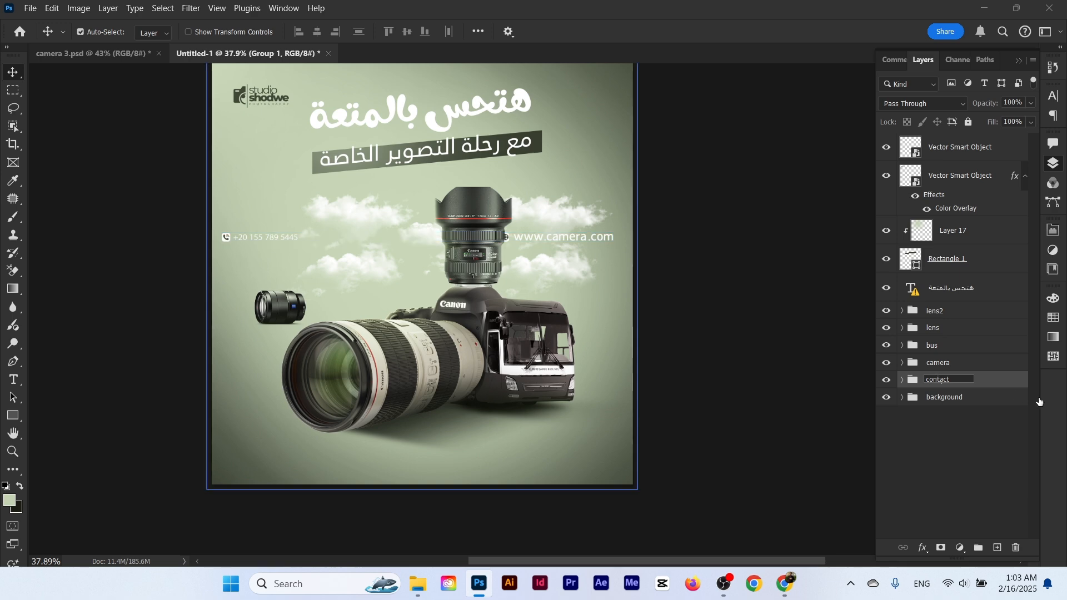
Dismiss the transform attempt on the contact group and move the group down to the poster's lower edge
left_click(573, 302)
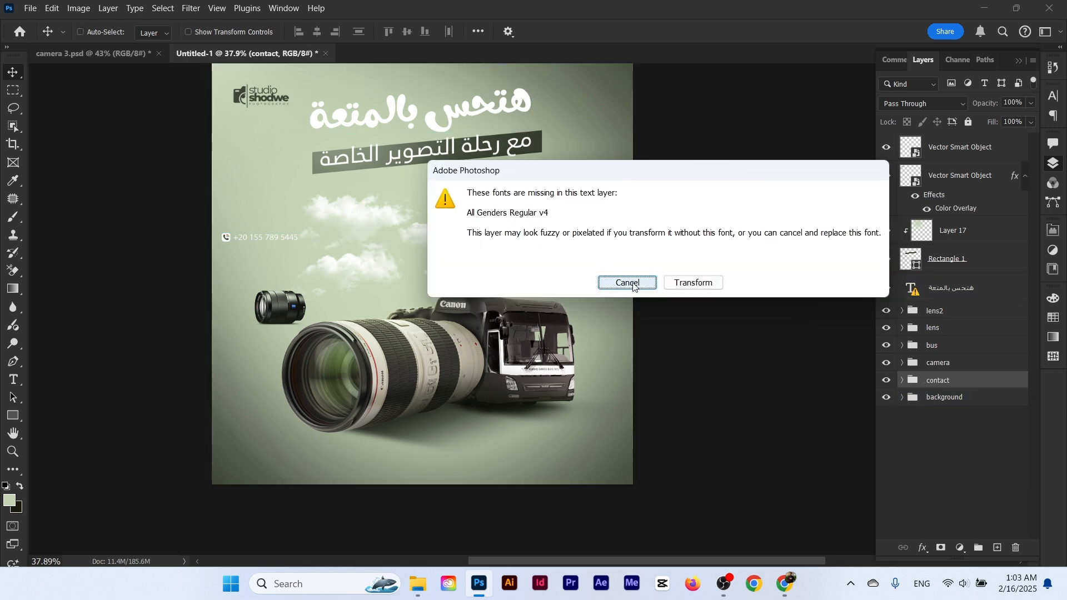
left_click(634, 284)
left_click_drag(549, 178, 561, 403)
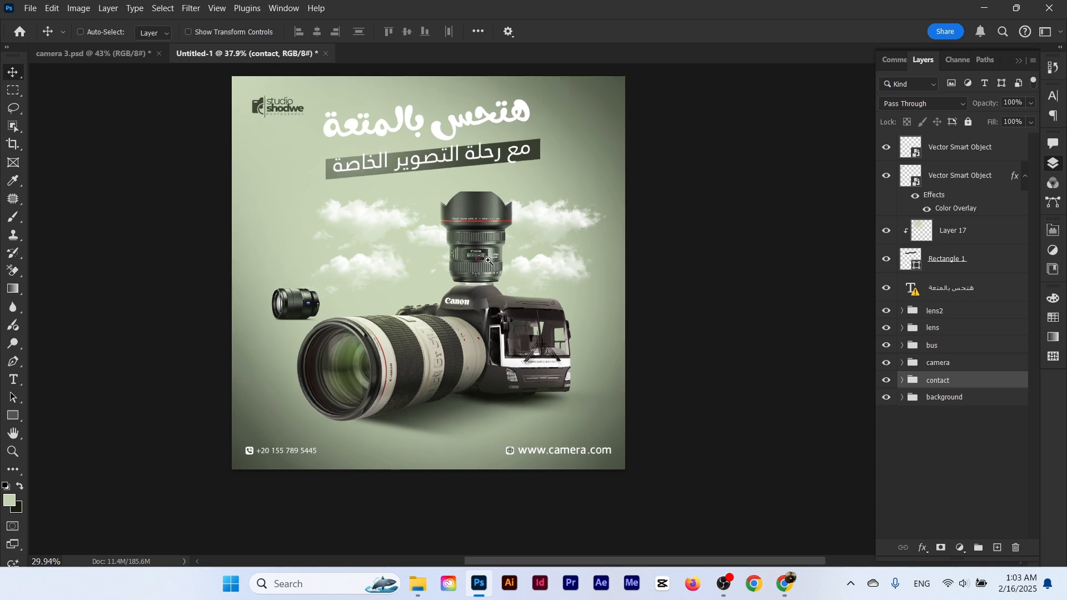
scroll(461, 231, "down", 3)
scroll(461, 231, "up", 2)
scroll(461, 231, "up", 1)
scroll(461, 231, "up", 2)
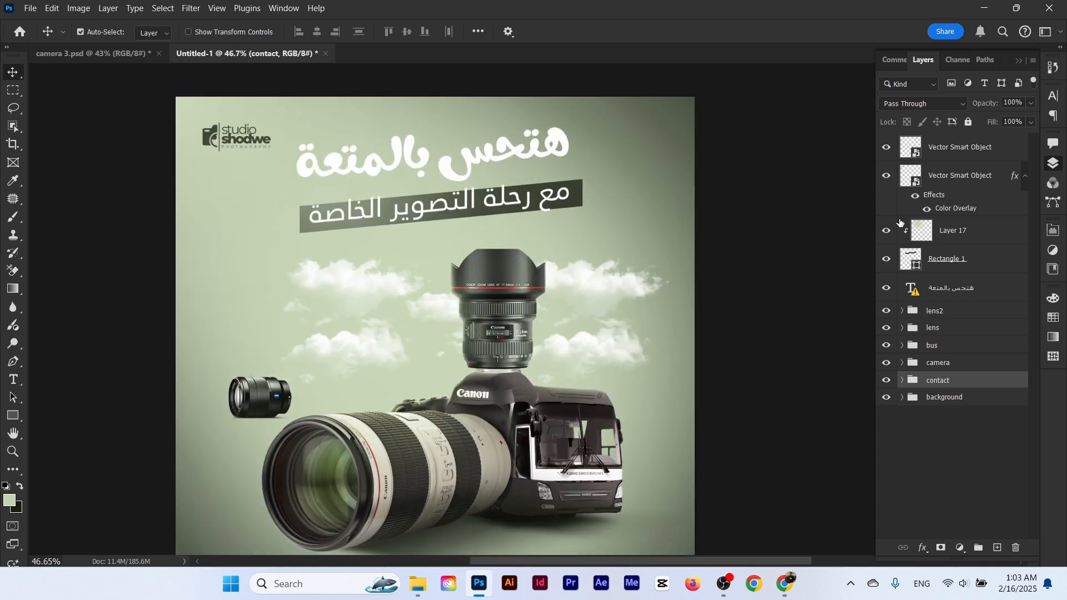
Create a new layer above Layer 11 in the lens group and set the foreground color to orange e97813
left_click(500, 318)
left_click(997, 548)
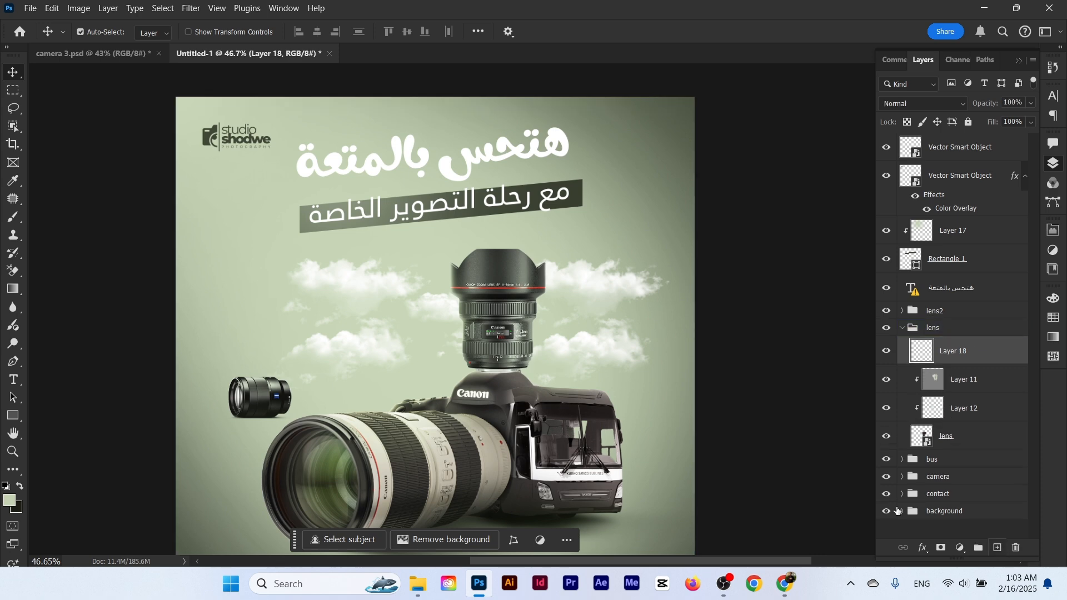
key("i")
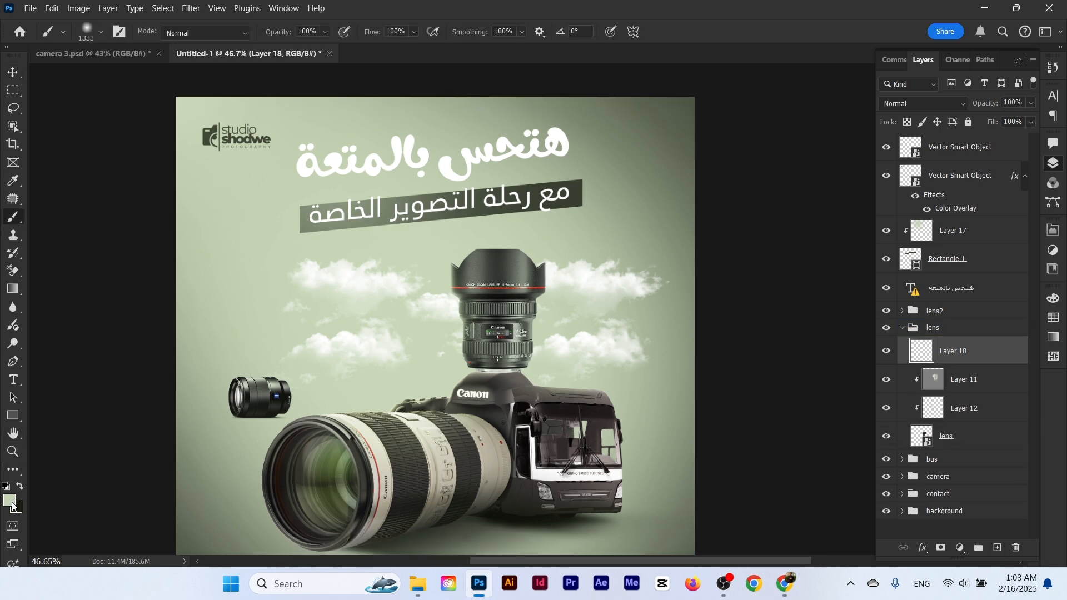
left_click(10, 500)
left_click_drag(208, 395, 208, 403)
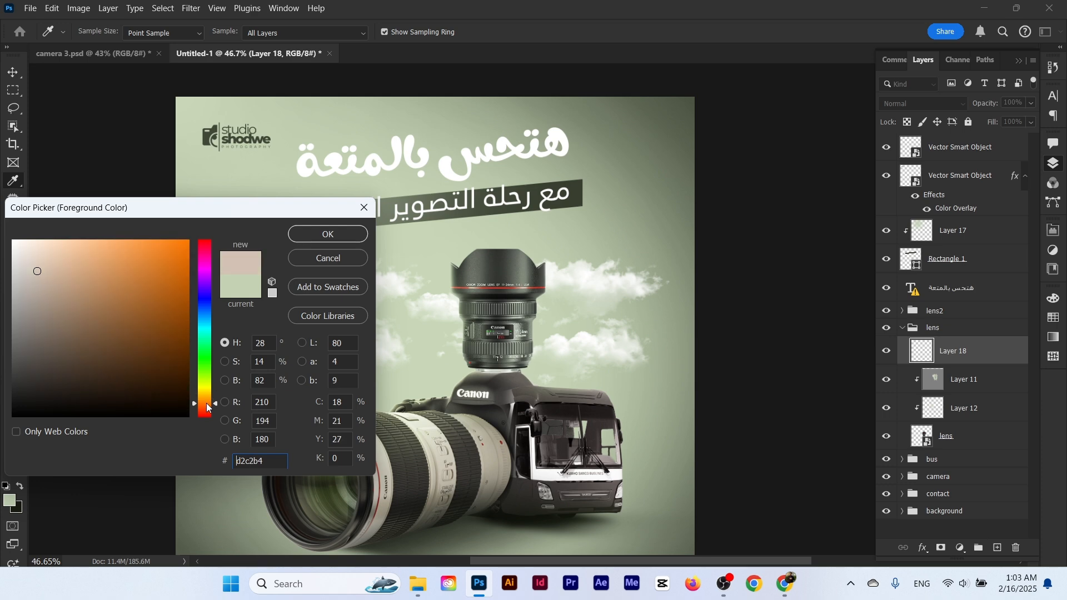
left_click(166, 261)
left_click(180, 255)
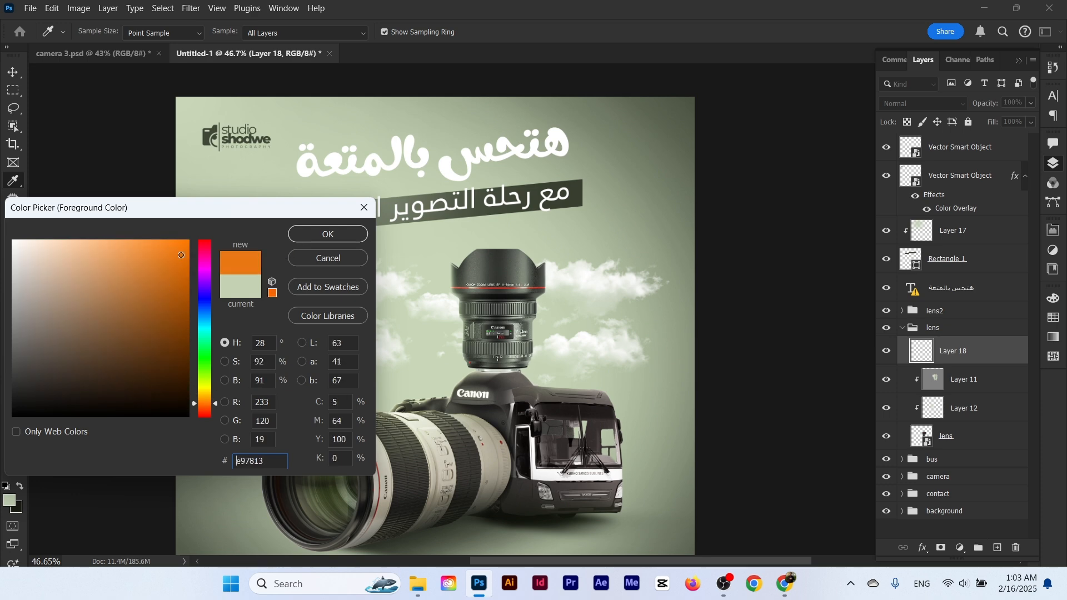
left_click(328, 234)
Paint a soft orange glow beside the upright lens with the brush at about 644 px, and set its layer to Screen at 58% opacity
key("b")
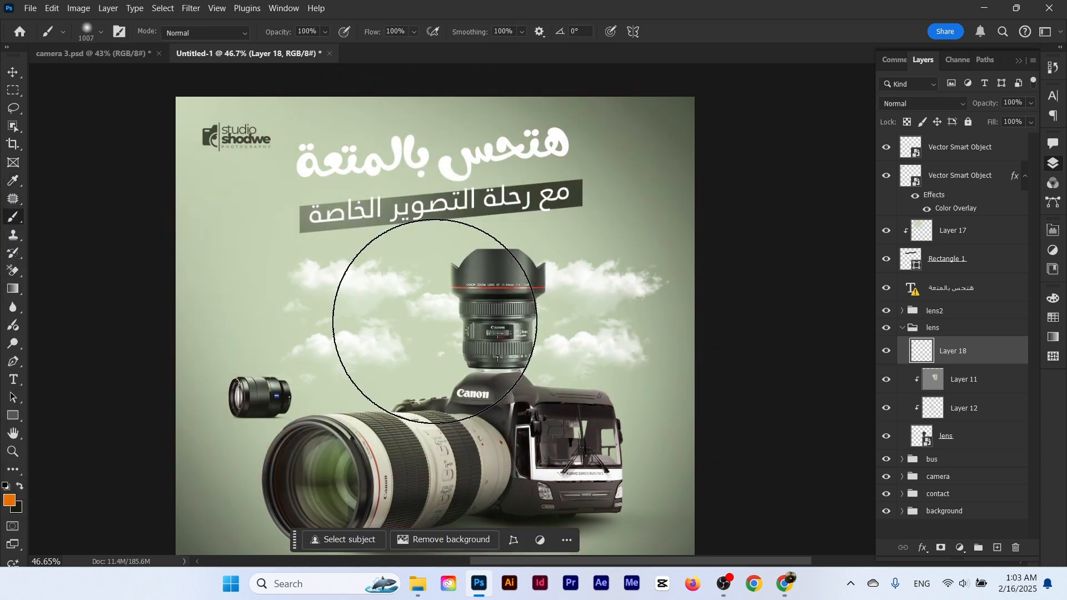
left_click(465, 328)
left_click(913, 102)
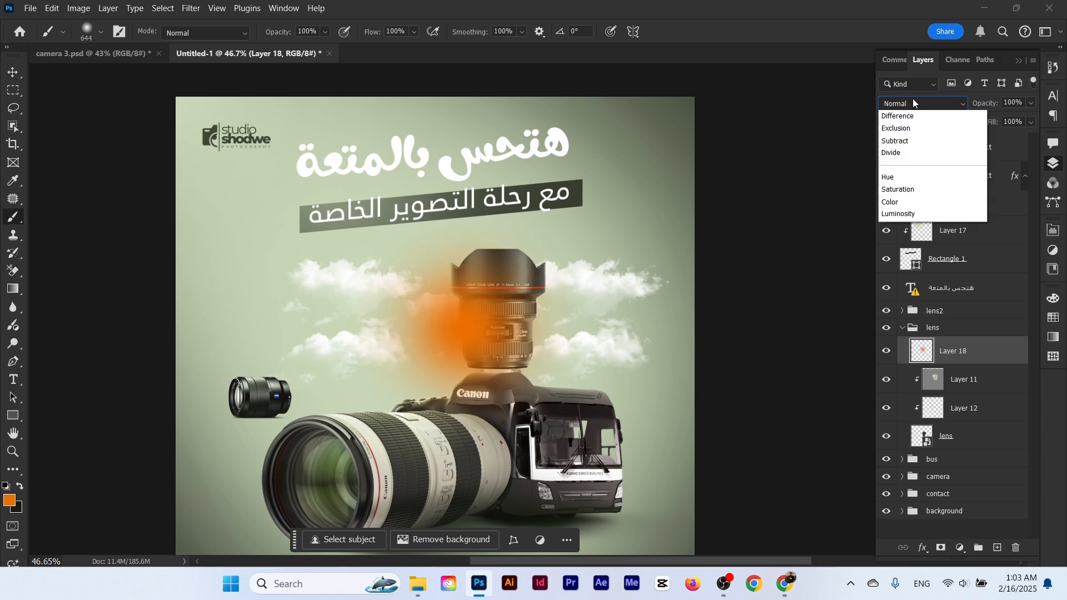
key("Down")
key("Down")
key("Down")
key("Down")
key("Down")
key("Down")
key("Down")
key("Down")
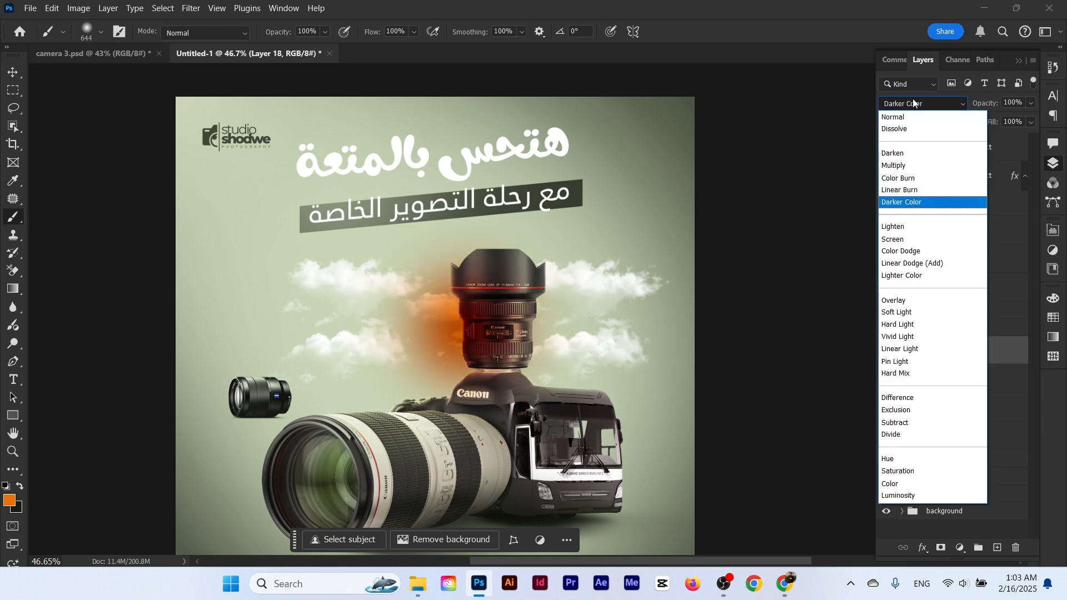
key("Return")
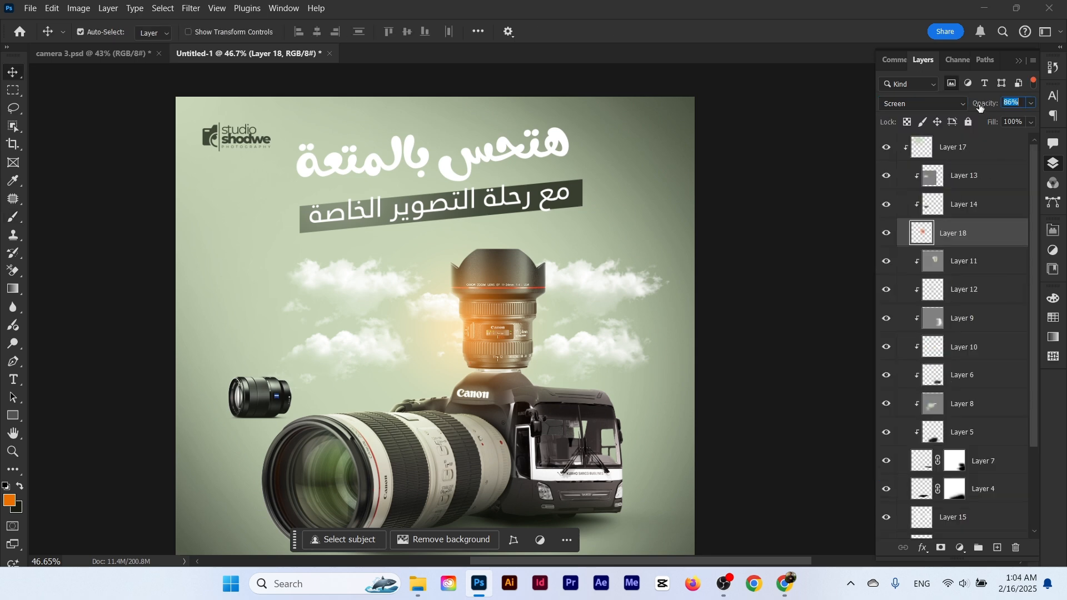
left_click_drag(981, 108, 977, 105)
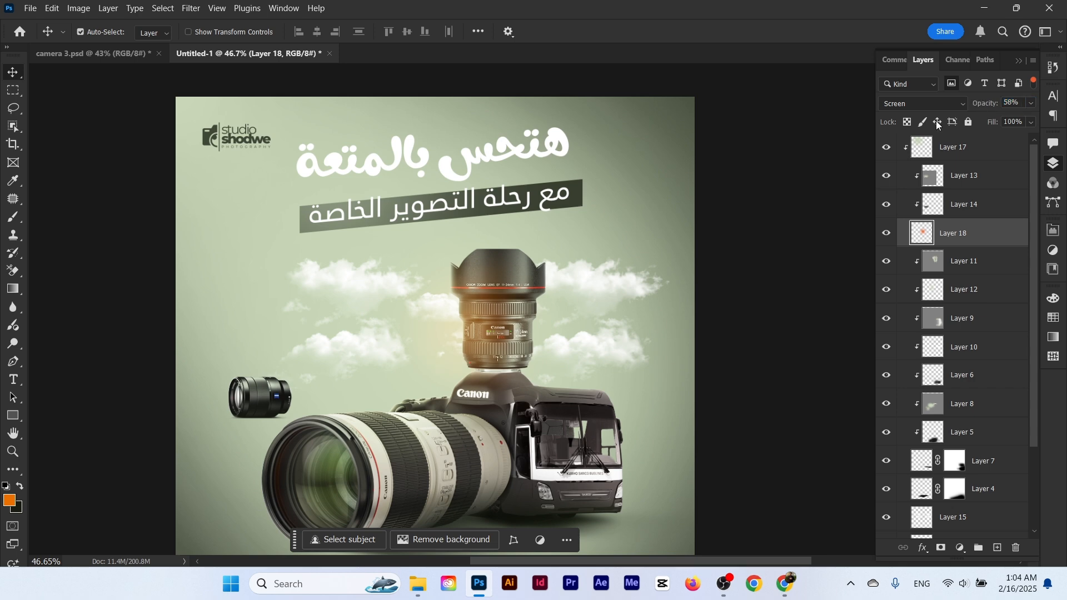
Place the birds image above Layer 18 and scale it down to a small flock over the clouds left of the upright lens
scroll(436, 358, "up", 3)
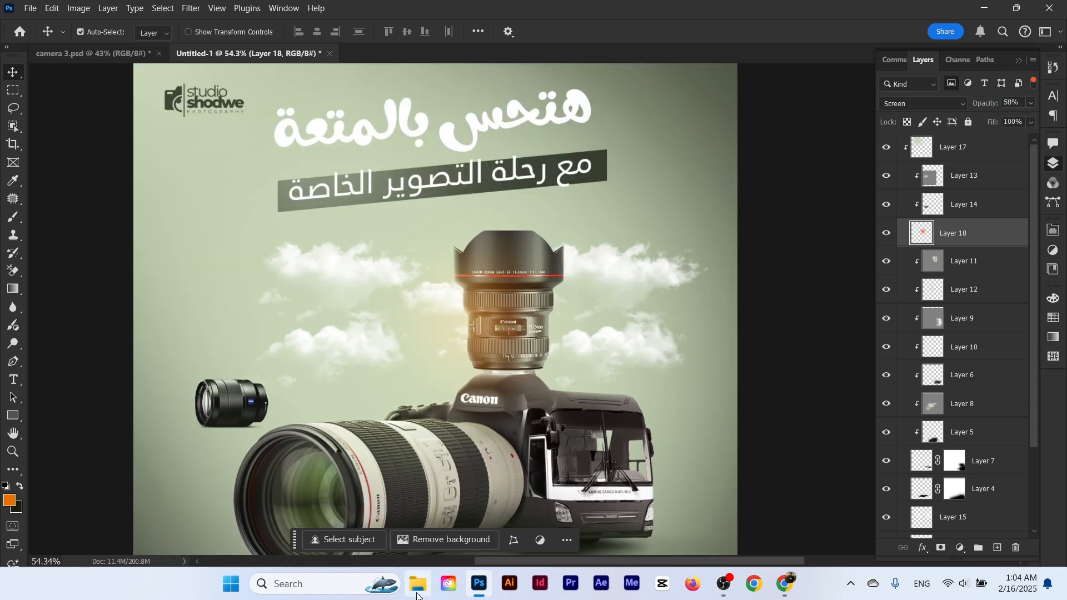
left_click(417, 591)
left_click_drag(415, 267, 442, 359)
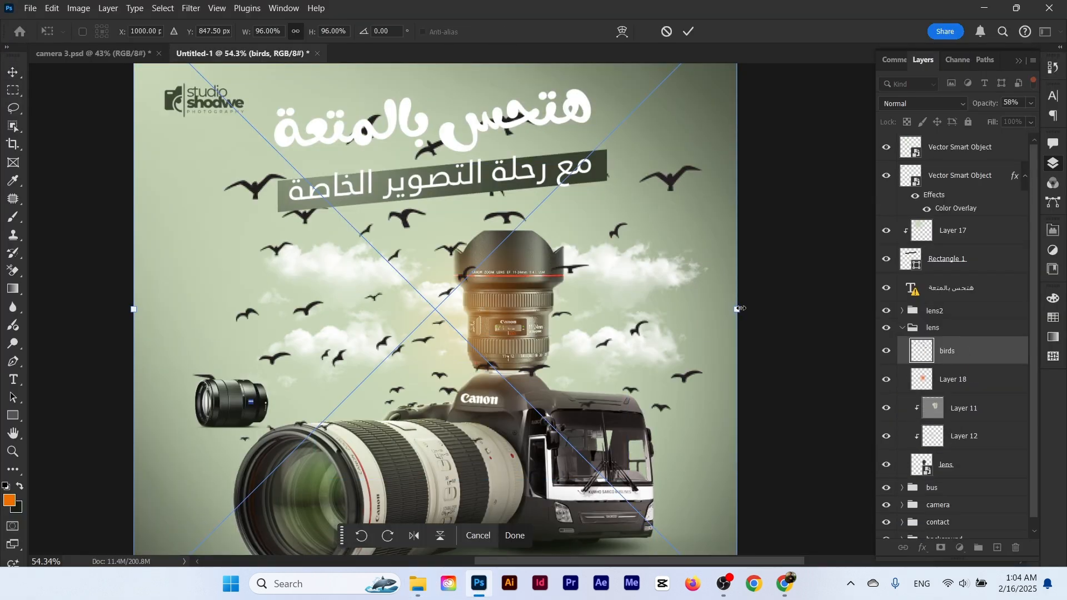
left_click_drag(741, 308, 424, 317)
left_click(688, 35)
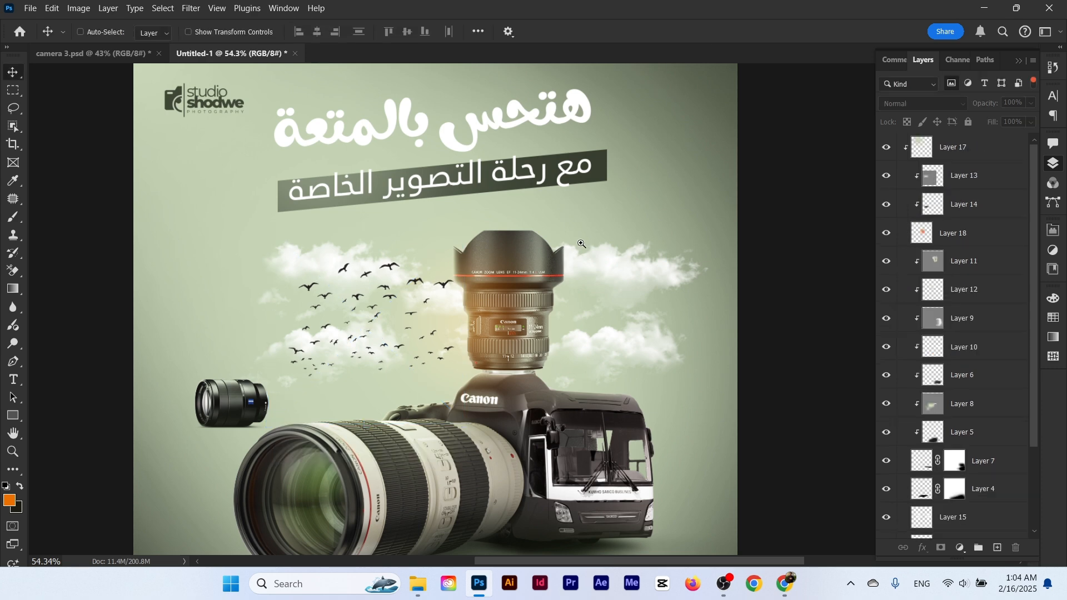
Place the light image from the Downloads subfolder "images uses" above Layer 9 in the bus group
scroll(596, 224, "down", 4)
scroll(595, 225, "up", 3)
left_click_drag(512, 246, 577, 256)
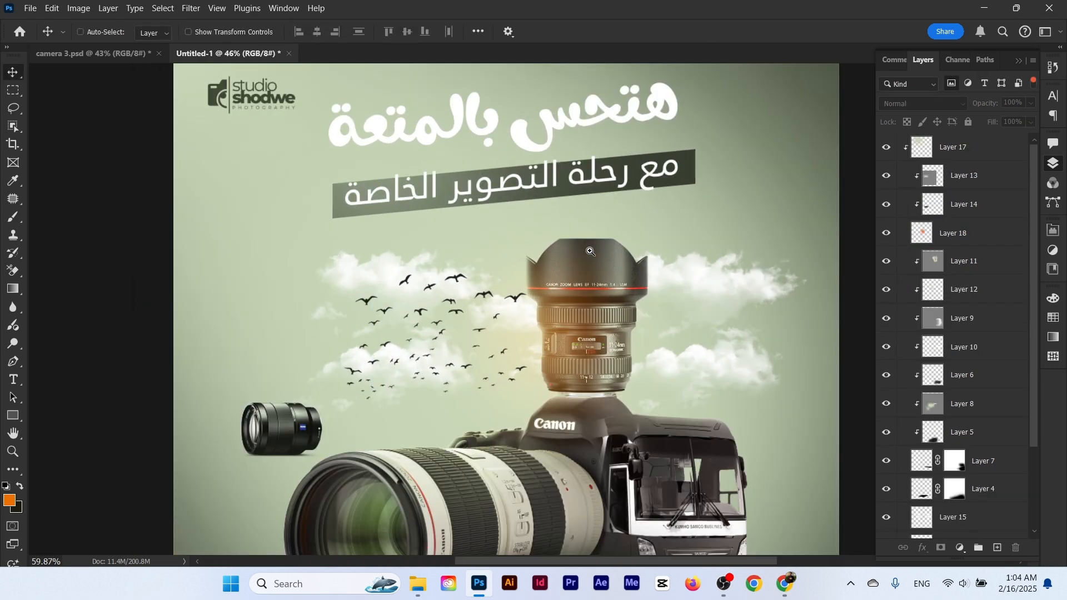
left_click(577, 255)
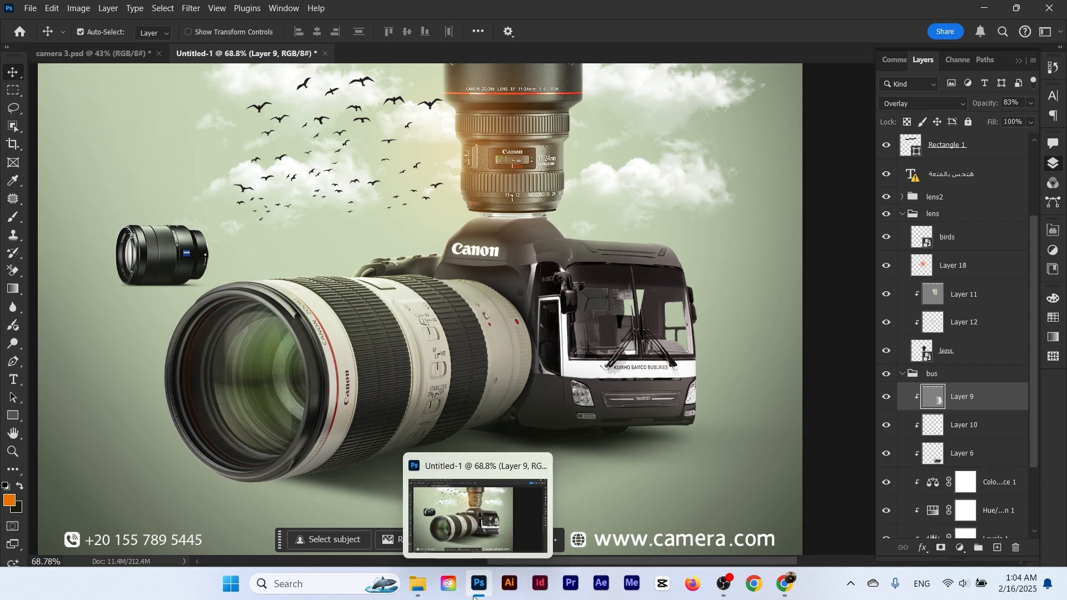
left_click(418, 583)
scroll(428, 391, "down", 2)
scroll(428, 390, "down", 8)
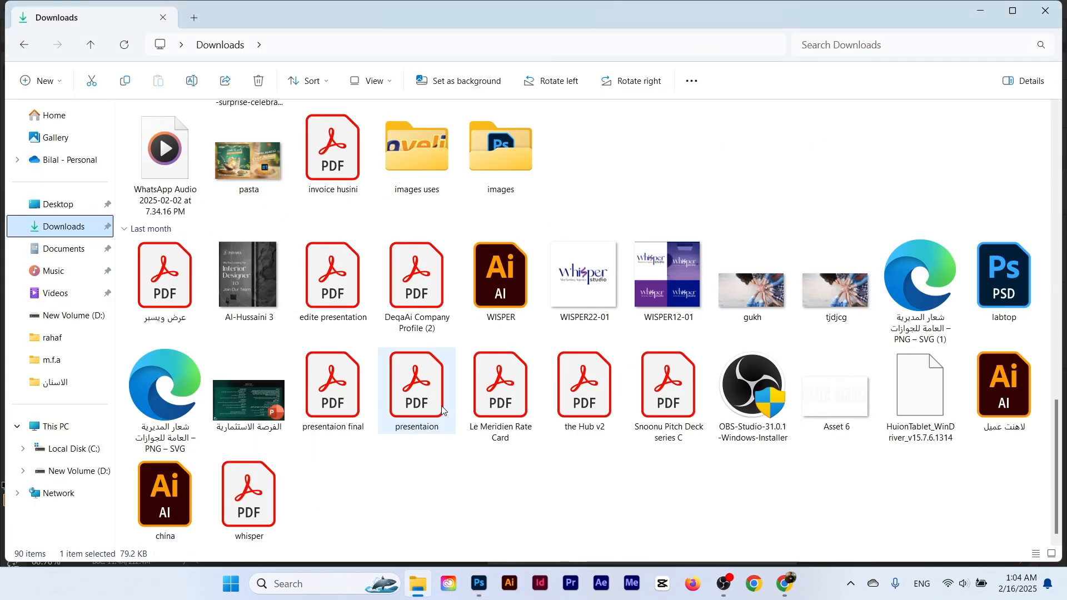
double_click(428, 167)
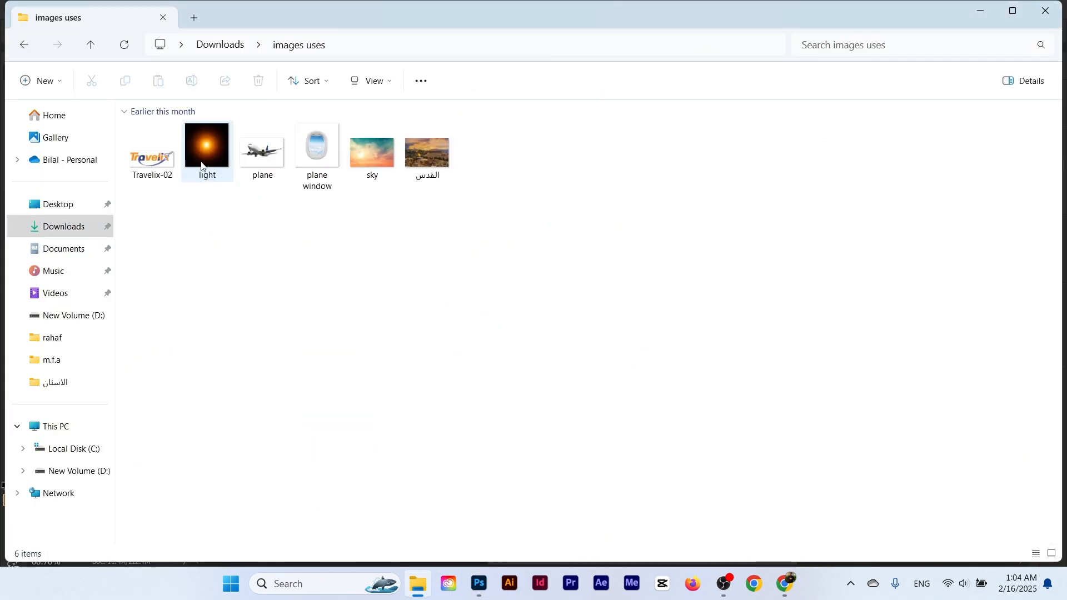
left_click_drag(204, 165, 587, 367)
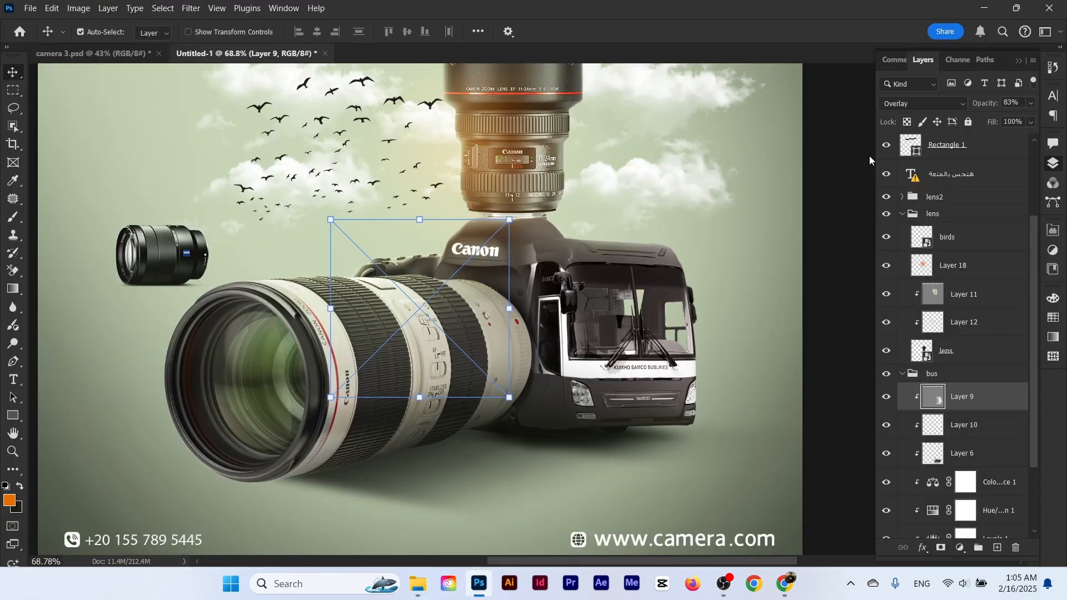
left_click(688, 33)
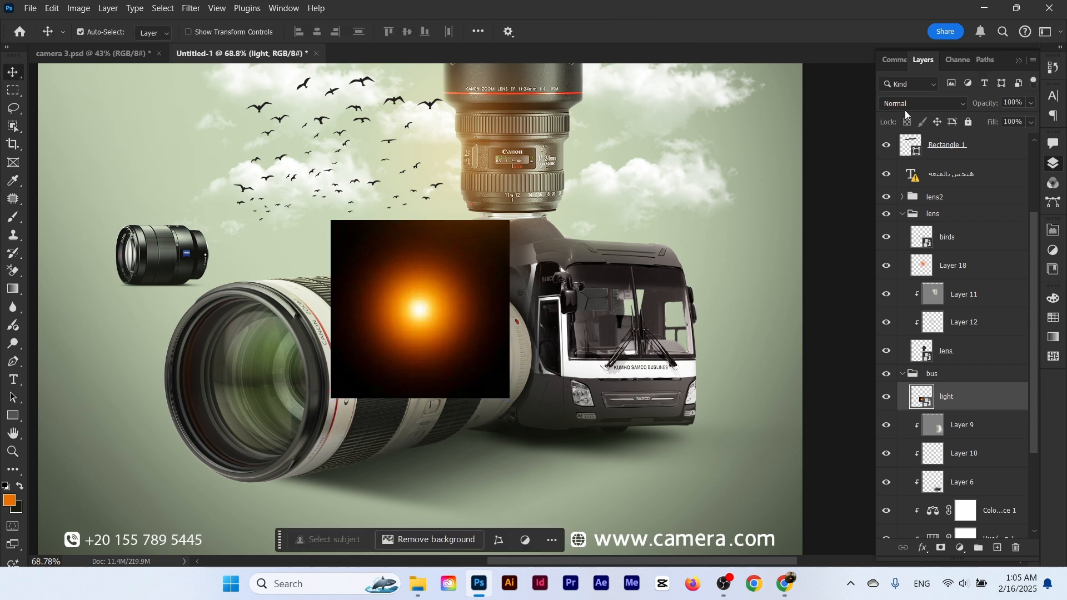
Set the light layer's blend mode to Screen and shrink it onto the bus's left headlight
left_click(922, 103)
left_click(903, 242)
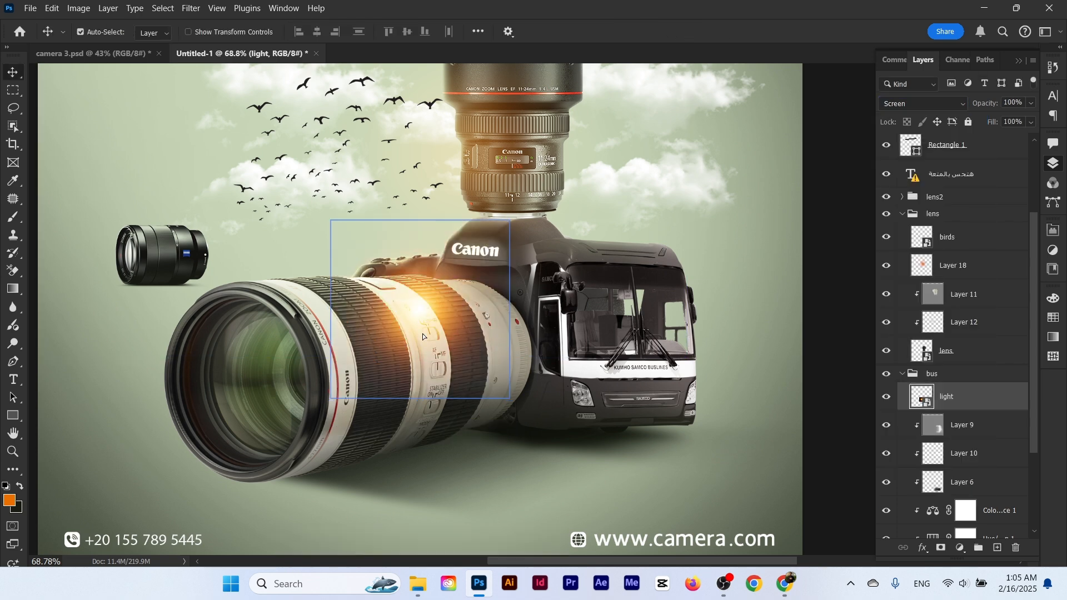
left_click_drag(389, 301, 555, 387)
key("ctrl+t")
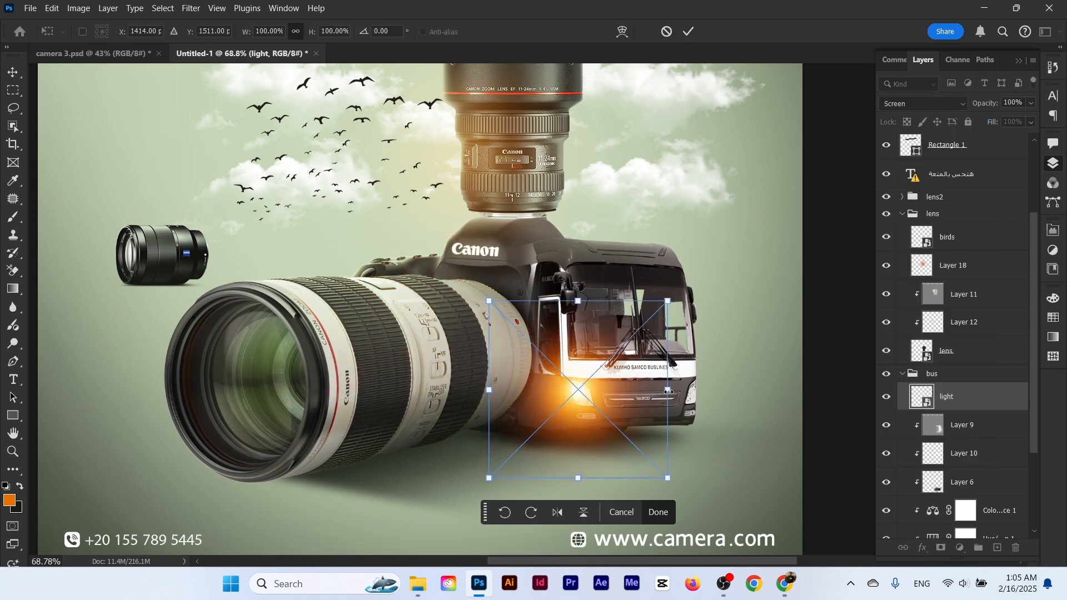
left_click_drag(669, 391, 696, 398)
key("Return")
key("ctrl+z")
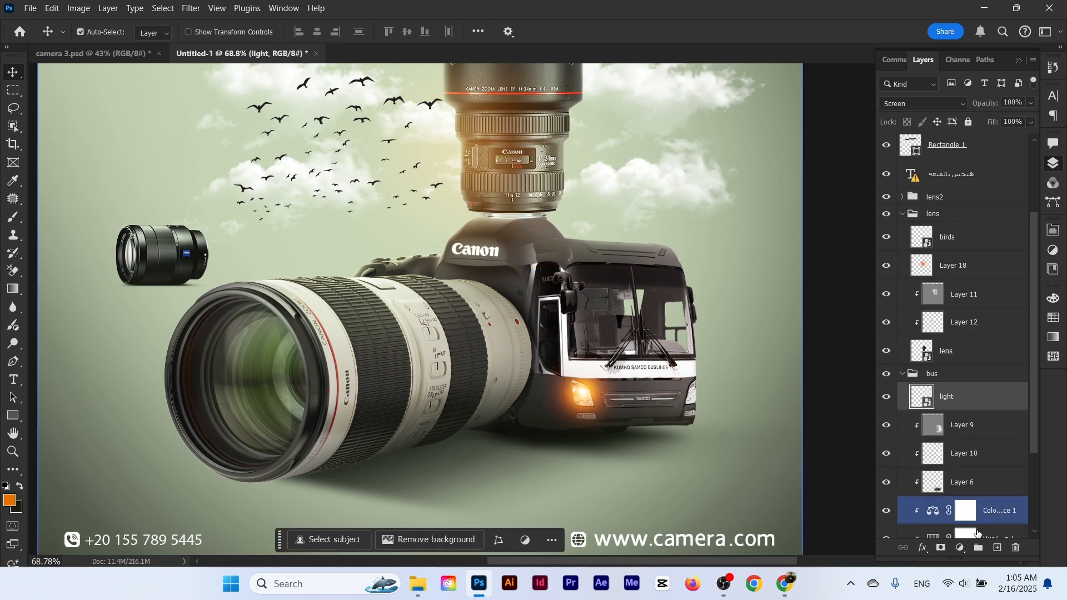
Add a Hue/Saturation adjustment clipped to the light layer, with Hue +44 and Saturation -76
left_click(960, 548)
left_click(979, 422)
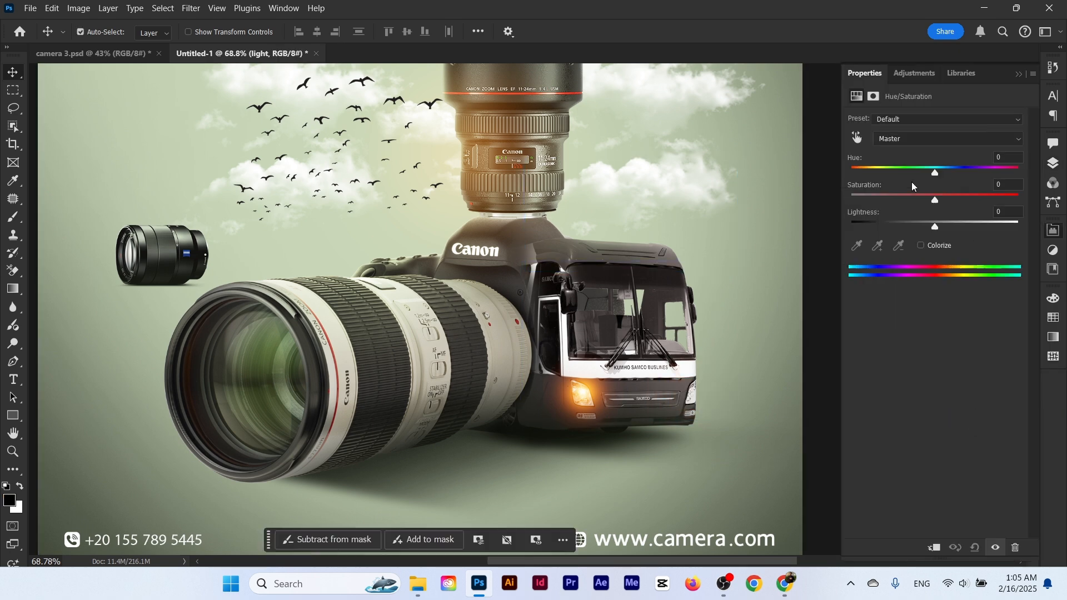
left_click_drag(923, 174, 910, 171)
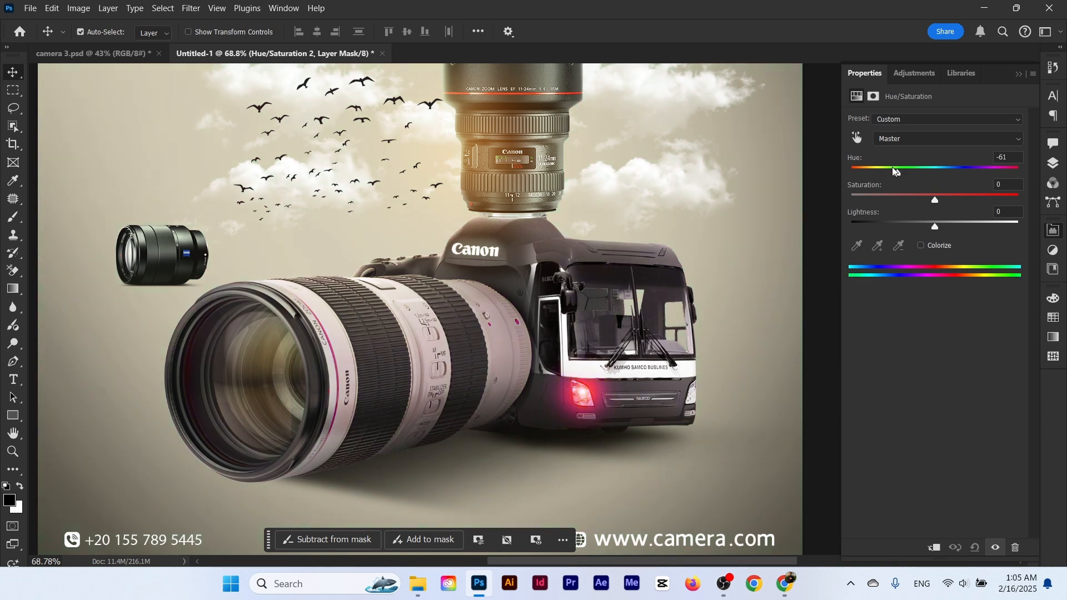
left_click(934, 549)
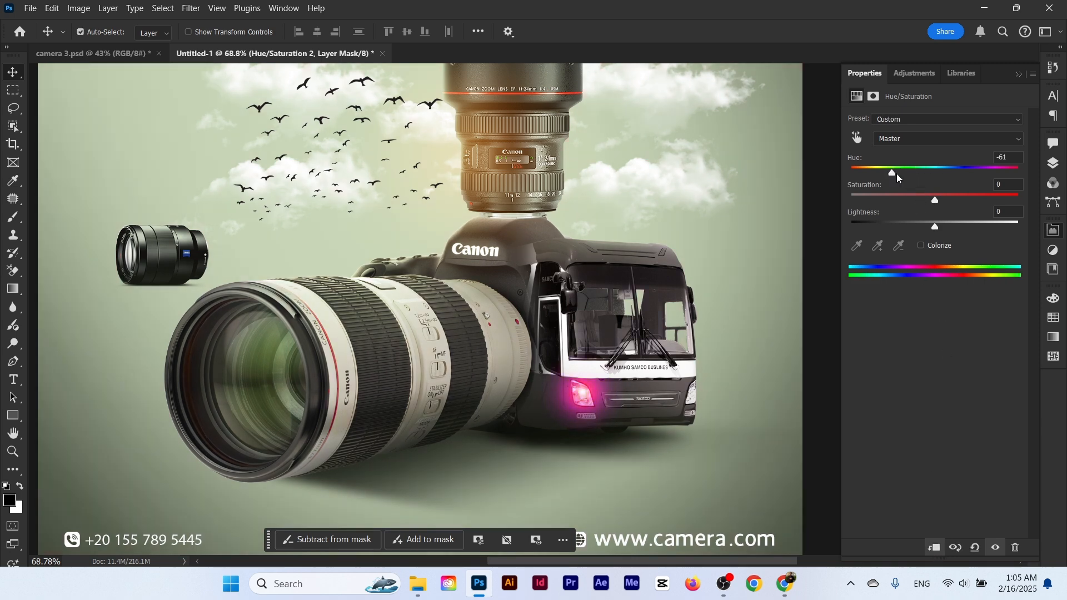
left_click_drag(870, 173, 983, 178)
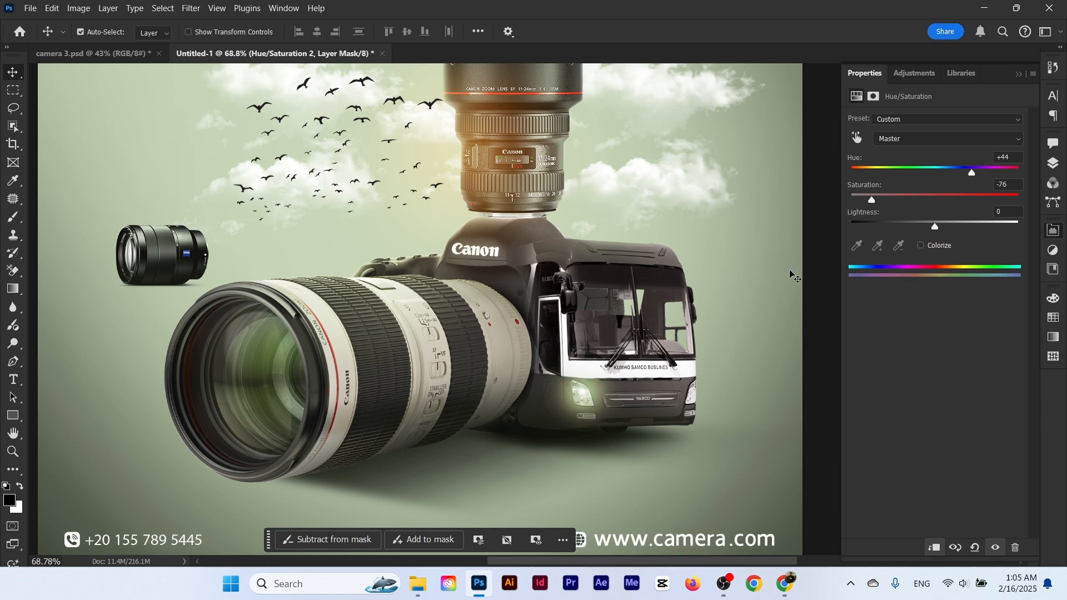
Duplicate the light layer together with its Hue/Saturation adjustment and position the copy over the bus's right headlight
left_click_drag(590, 399, 679, 397)
key("ctrl+z")
left_click(1052, 167)
left_click(941, 428)
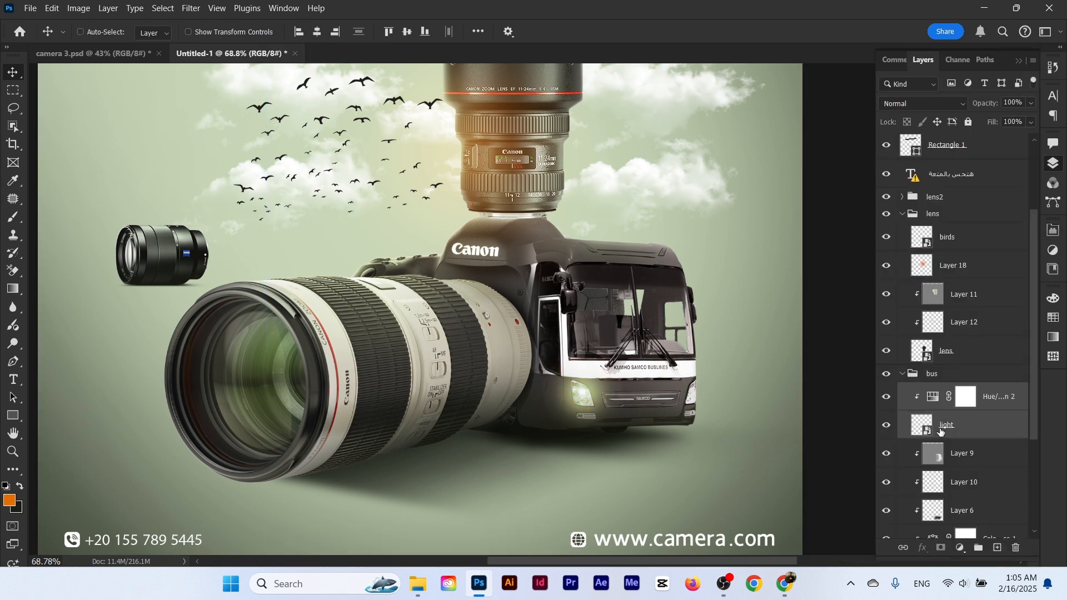
key("ctrl+j")
left_click_drag(684, 396, 773, 397)
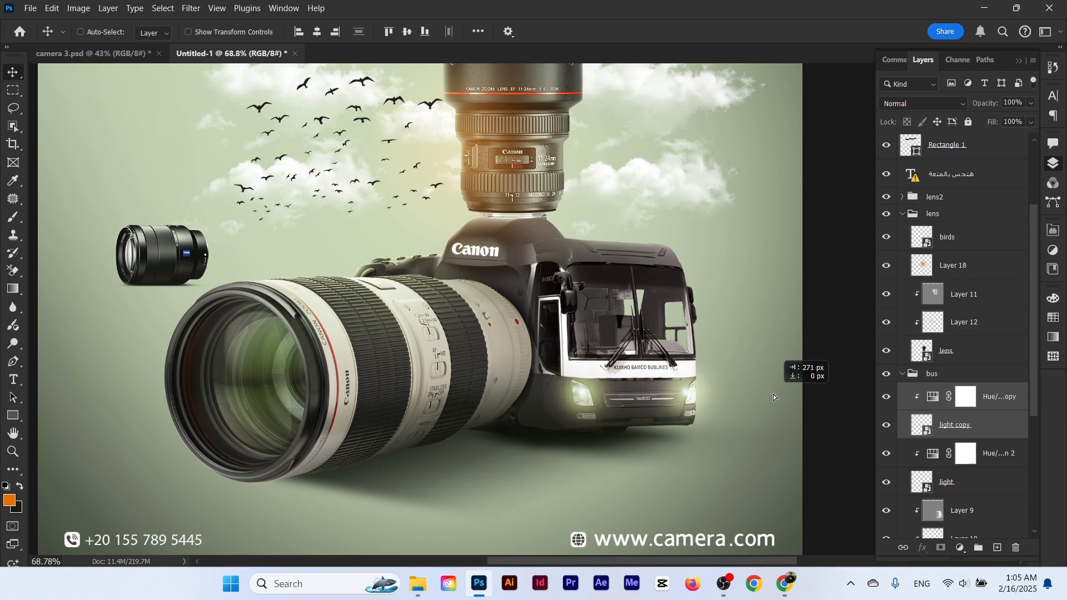
scroll(772, 399, "up", 6)
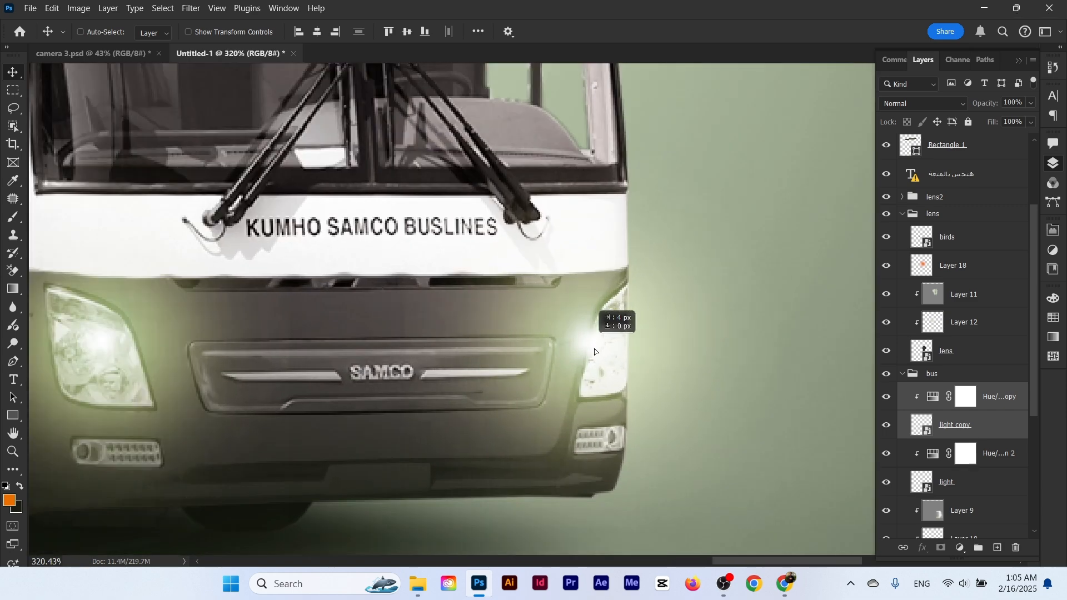
left_click_drag(595, 348, 596, 356)
scroll(597, 355, "down", 8)
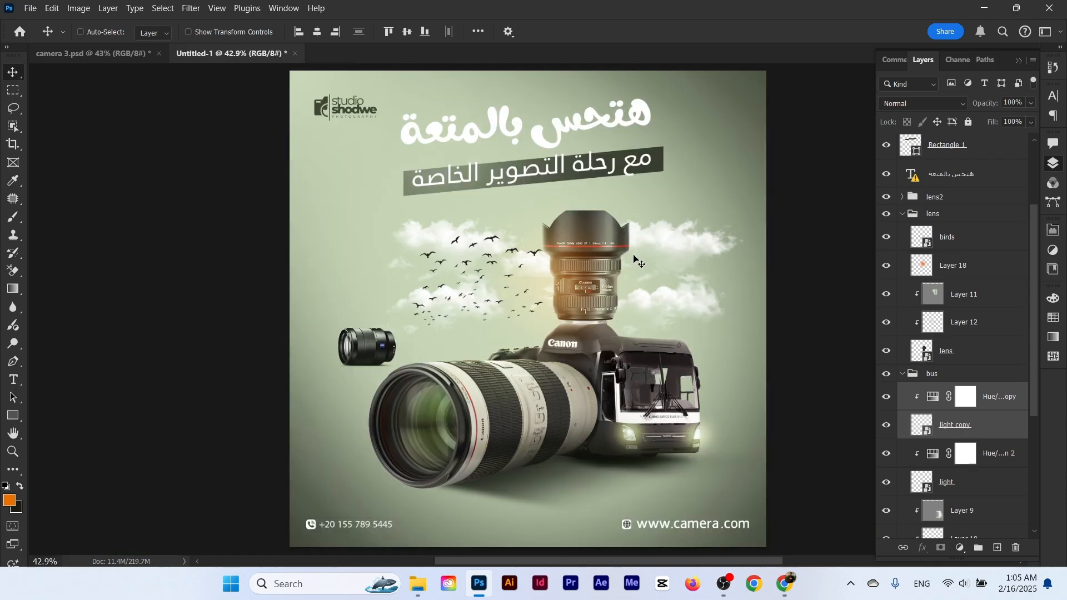